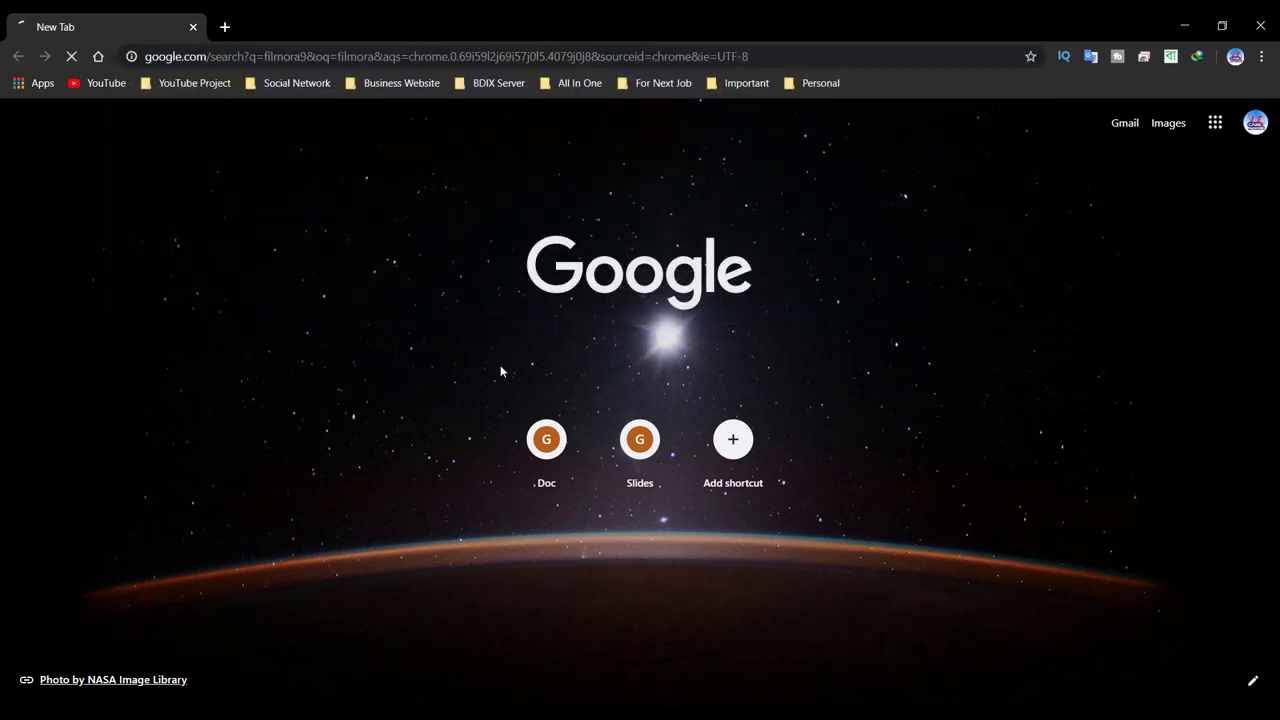
# - Open the official Wondershare Filmora9 Video Editor page from the filmora9 search results
pyautogui.scroll(-2, 474, 518)
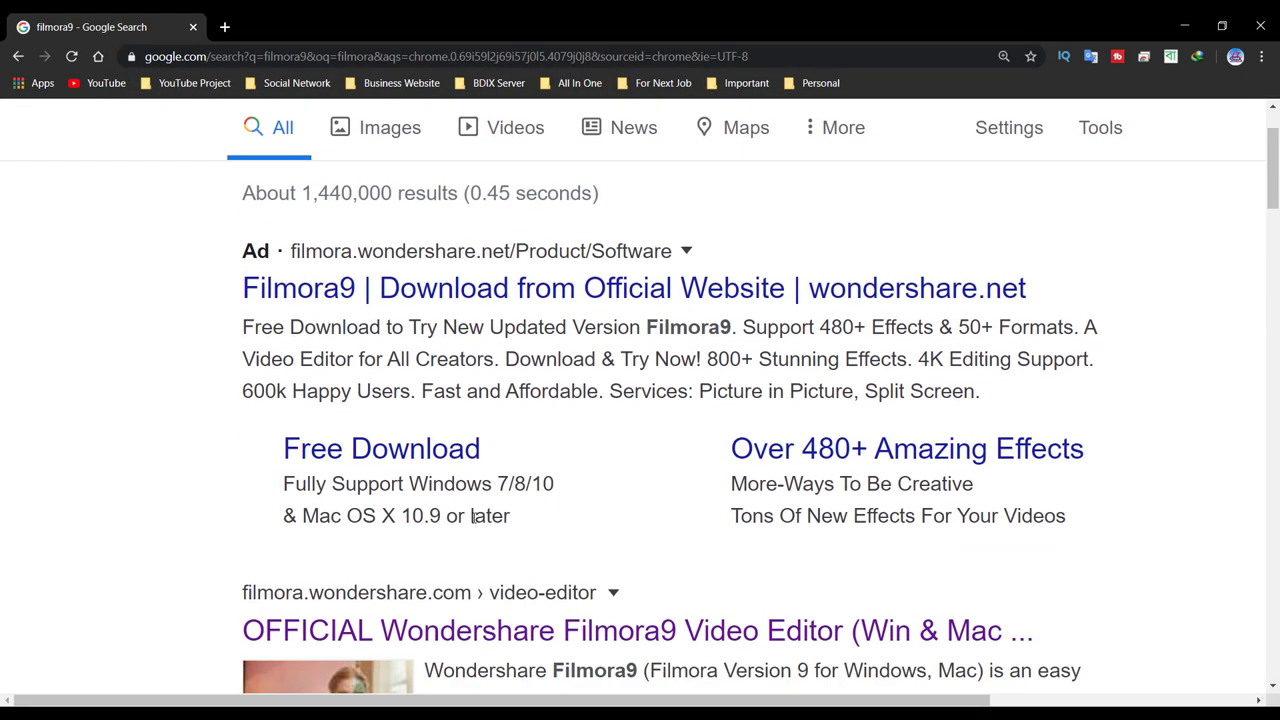
pyautogui.hotkey('ctrl', '-')
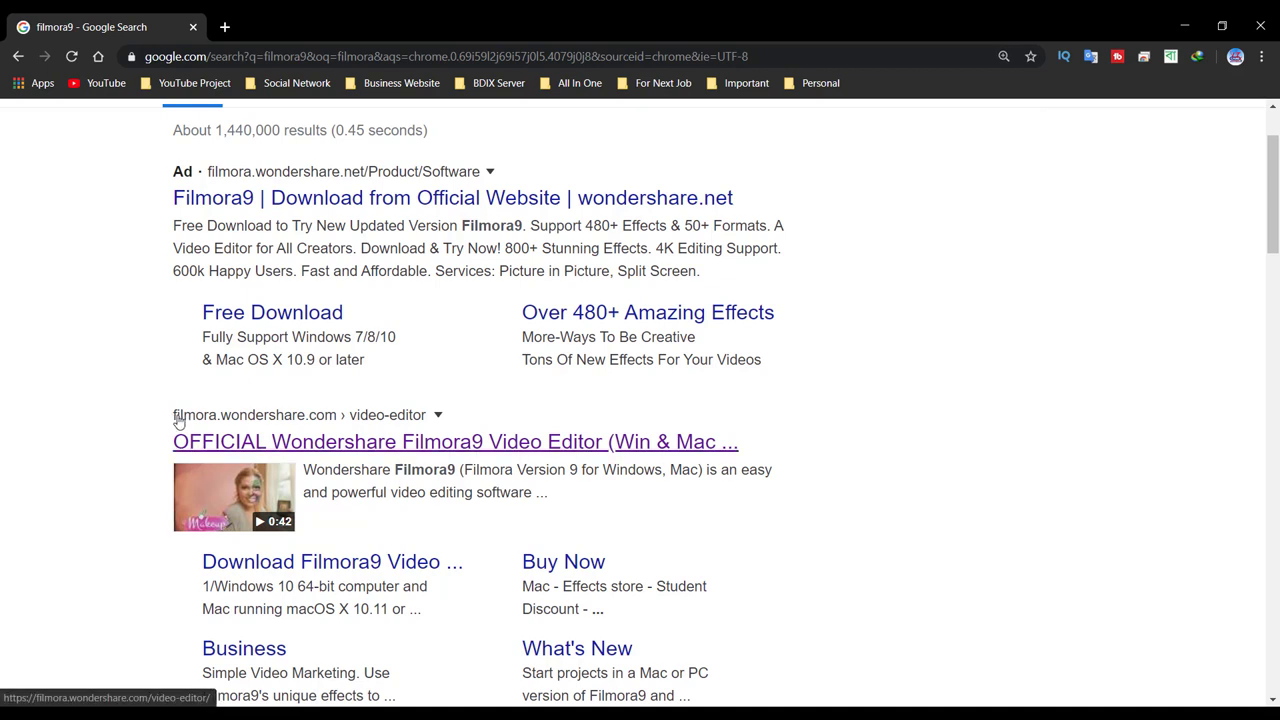
pyautogui.click(329, 452)
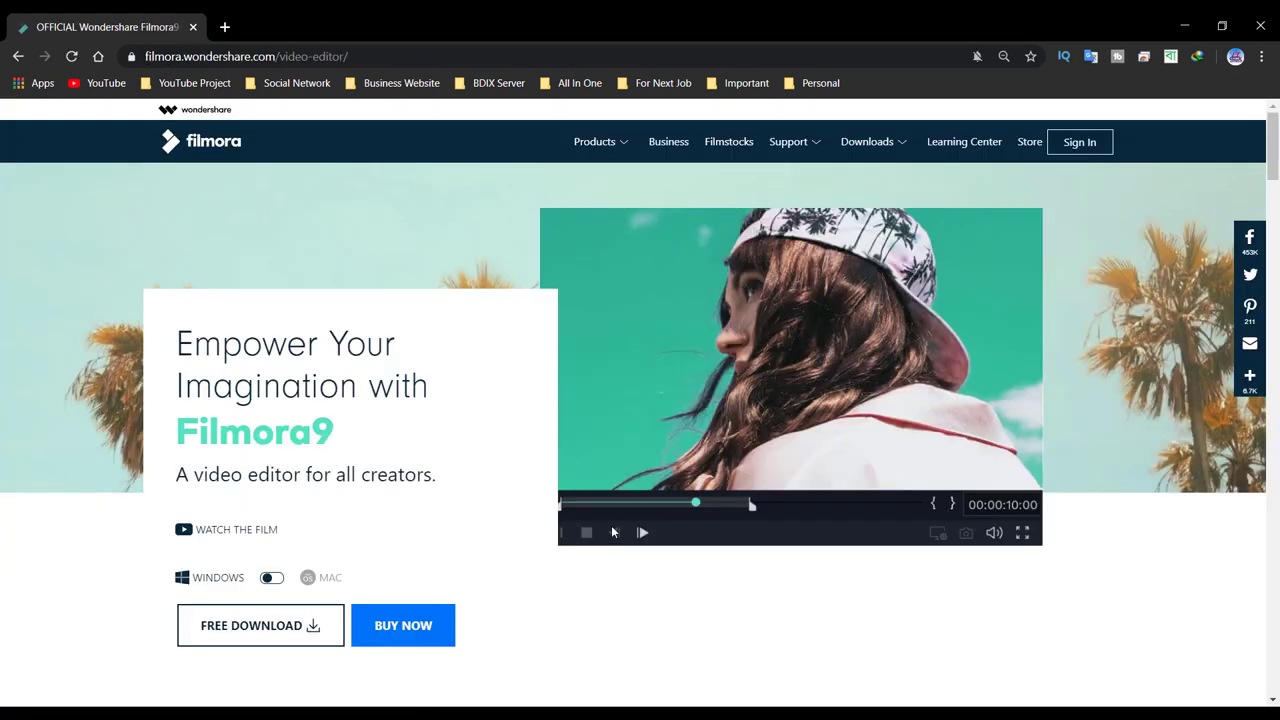
# - Look through the feature sections of the Filmora9 product page and return to its beginning
pyautogui.scroll(-6, 613, 532)
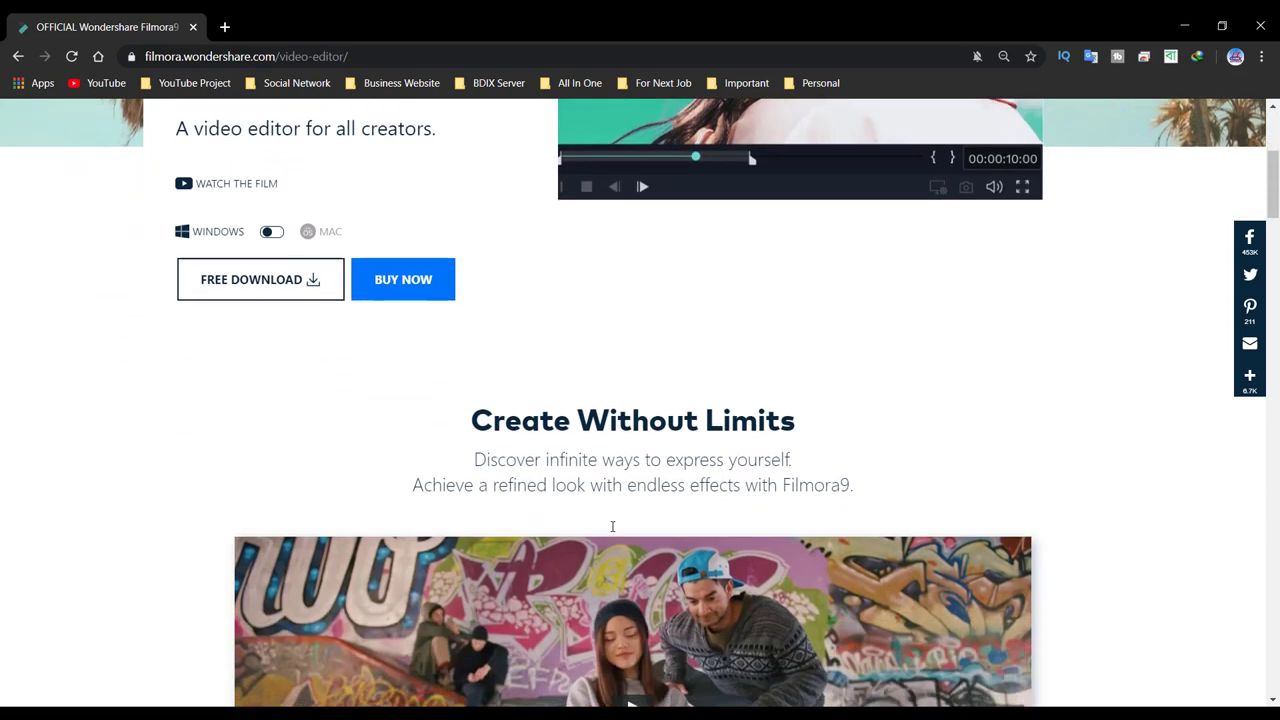
pyautogui.scroll(-5, 613, 527)
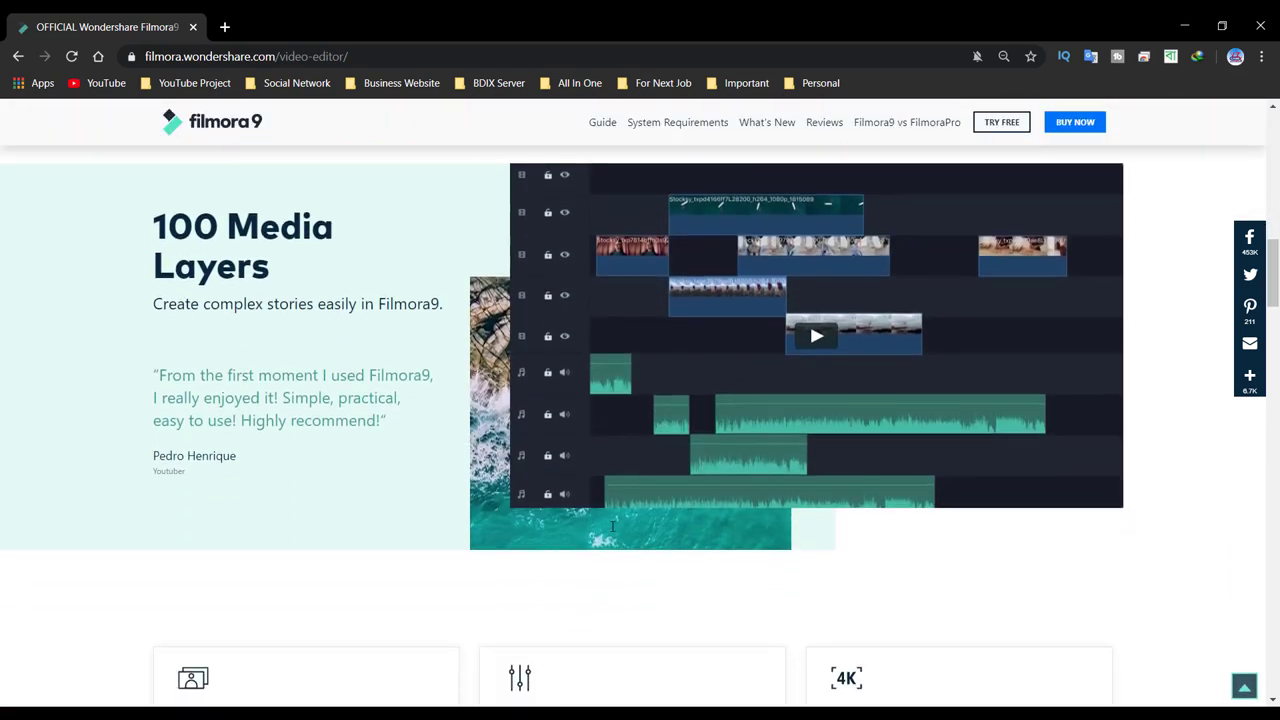
pyautogui.scroll(2, 613, 526)
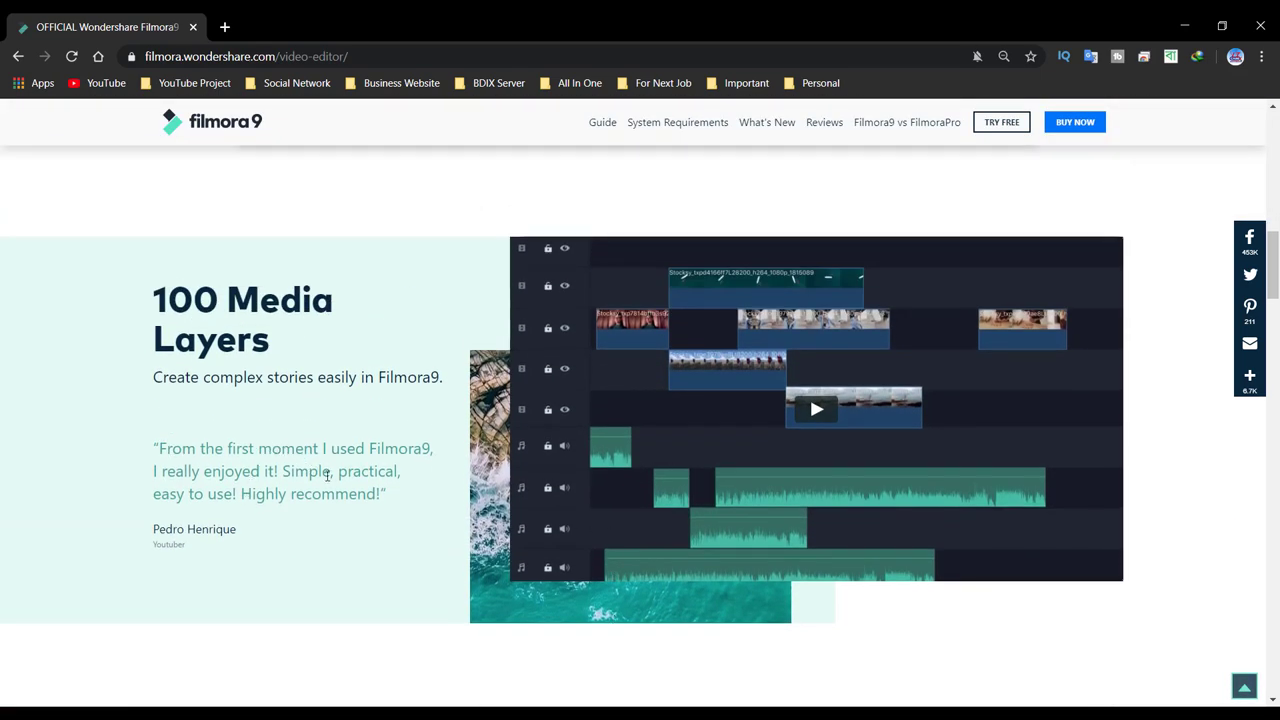
pyautogui.scroll(-7, 328, 477)
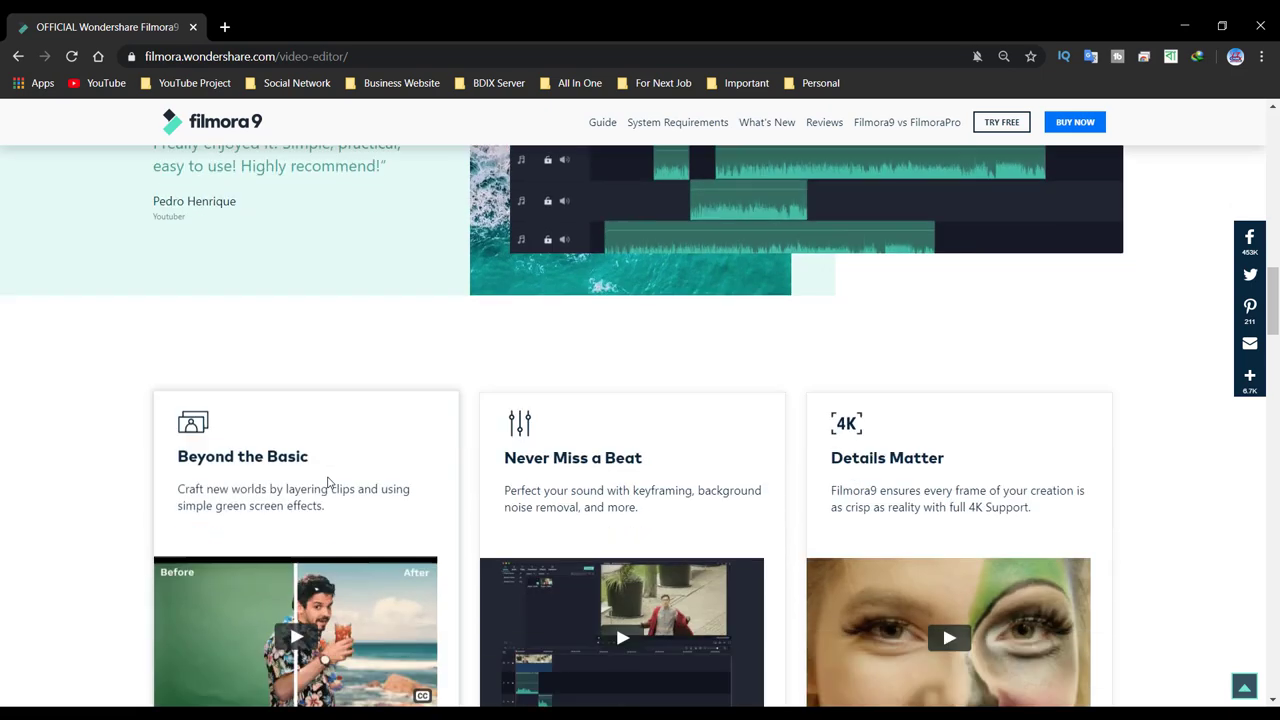
pyautogui.scroll(-3, 328, 483)
pyautogui.scroll(6, 328, 480)
pyautogui.scroll(15, 327, 483)
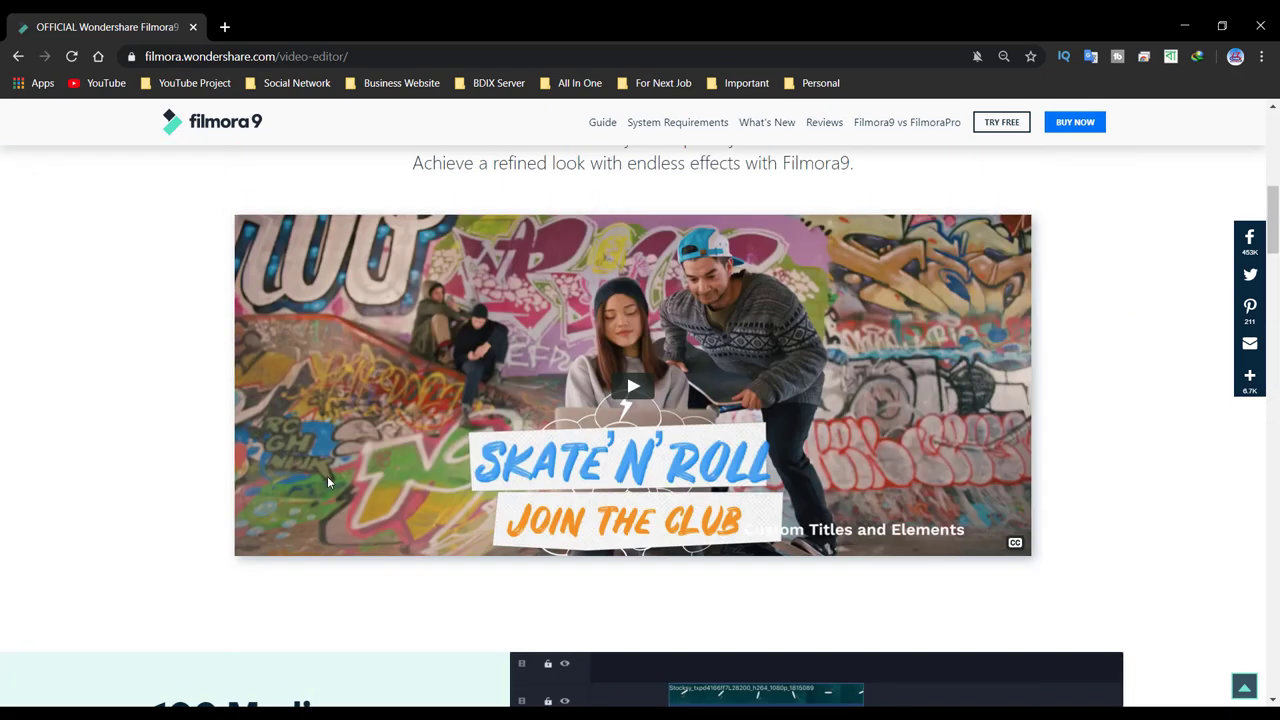
pyautogui.scroll(1, 328, 483)
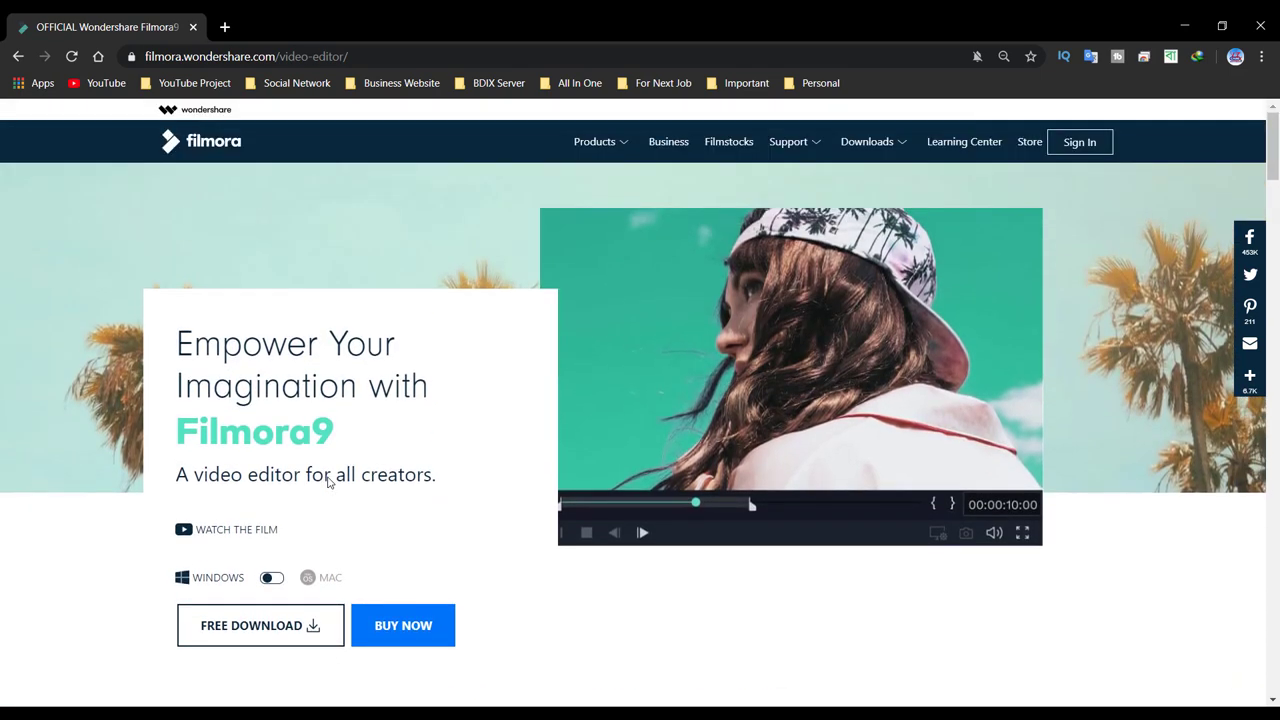
# - Download the free Filmora9 installer for Windows into the Programs downloads folder
pyautogui.click(272, 634)
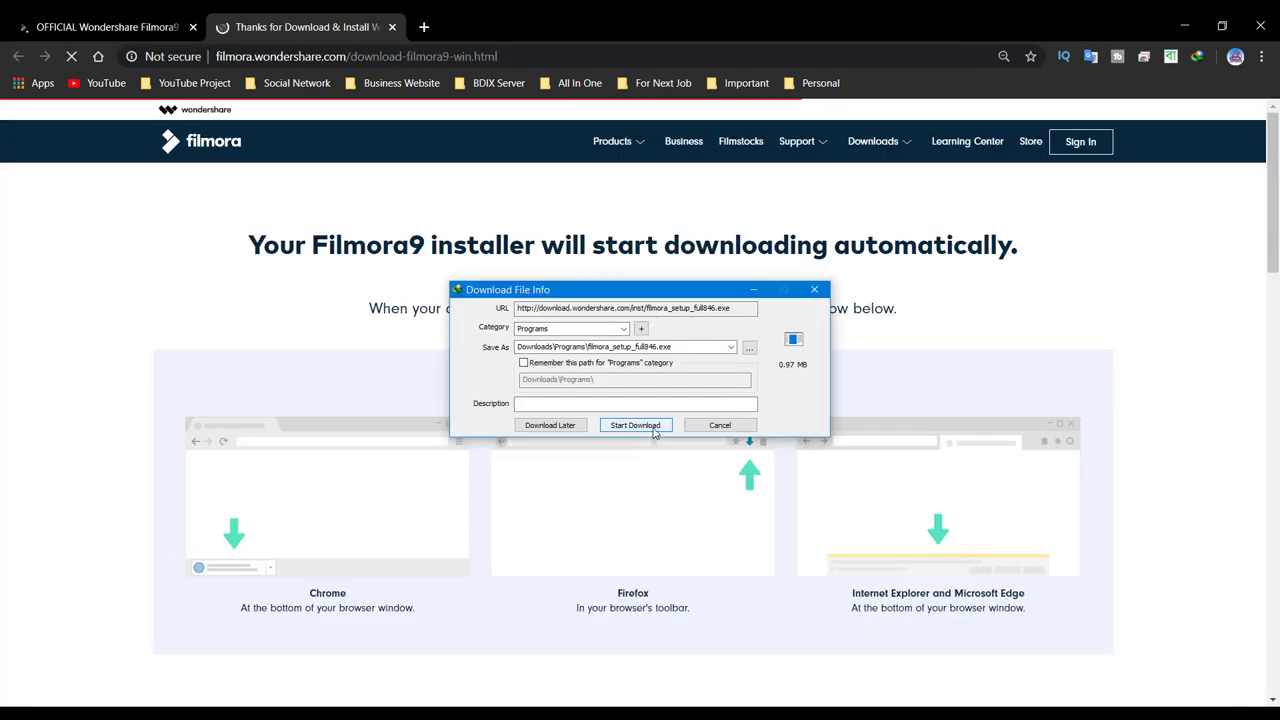
pyautogui.click(636, 425)
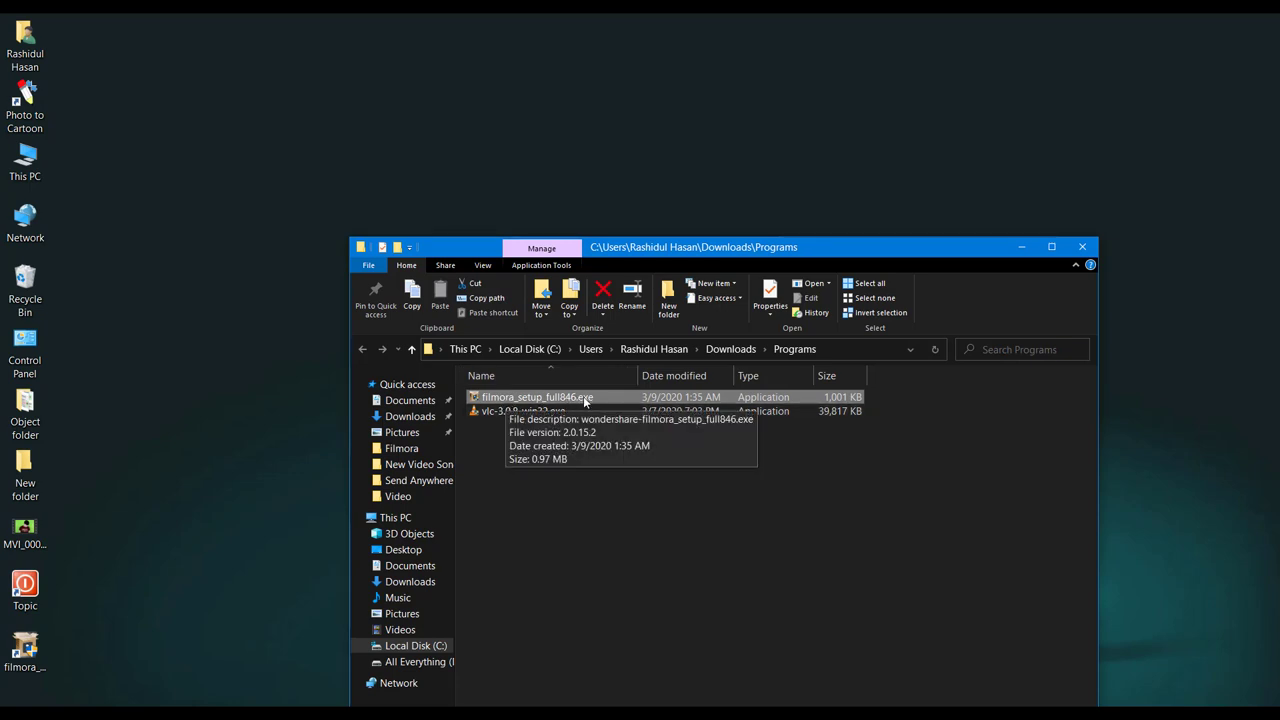
# - Run filmora_setup_full846.exe, install Filmora9 with the default options and launch it
pyautogui.doubleClick(579, 401)
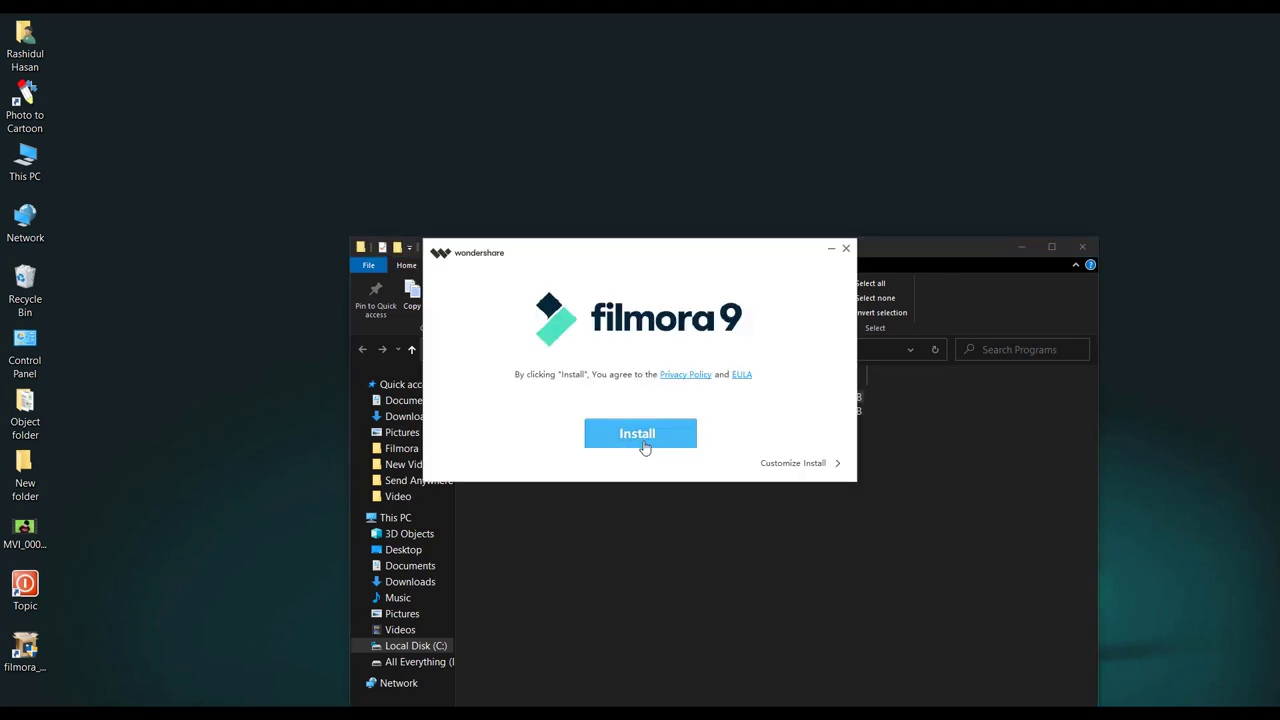
pyautogui.click(644, 444)
pyautogui.click(688, 420)
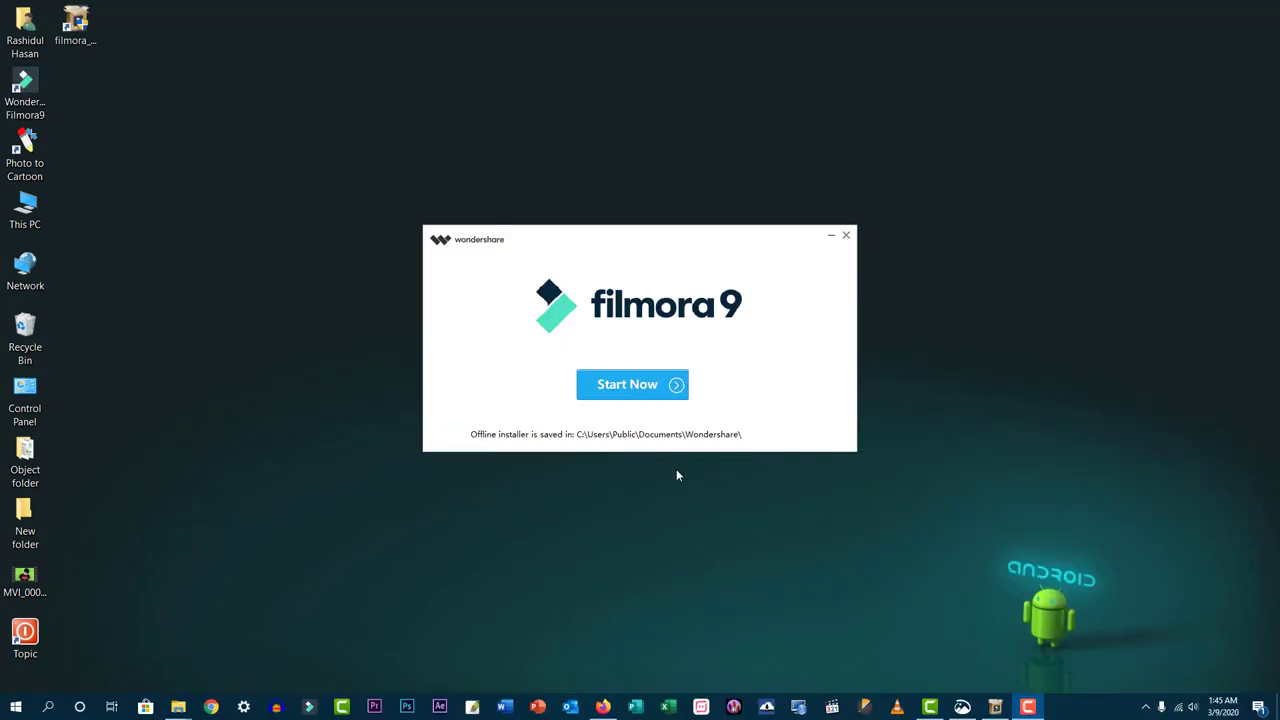
pyautogui.click(628, 385)
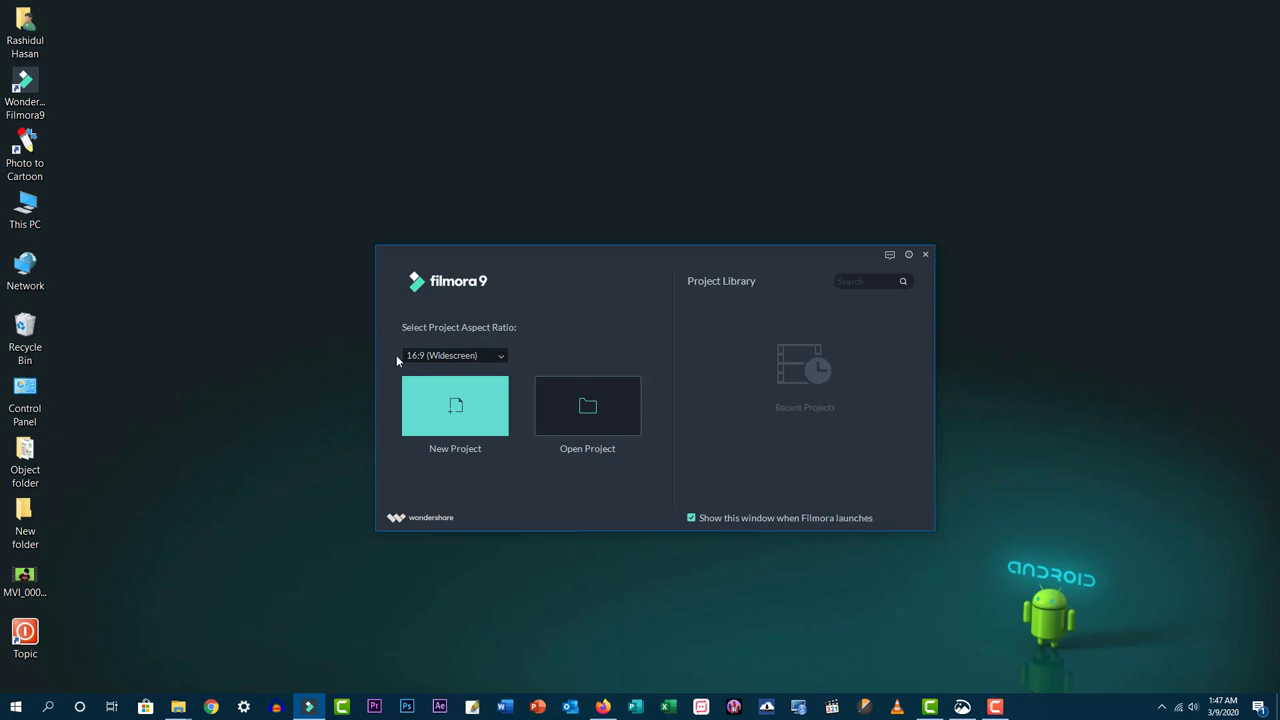
# - Create a new project with the 16:9 (Widescreen) aspect ratio
pyautogui.click(469, 358)
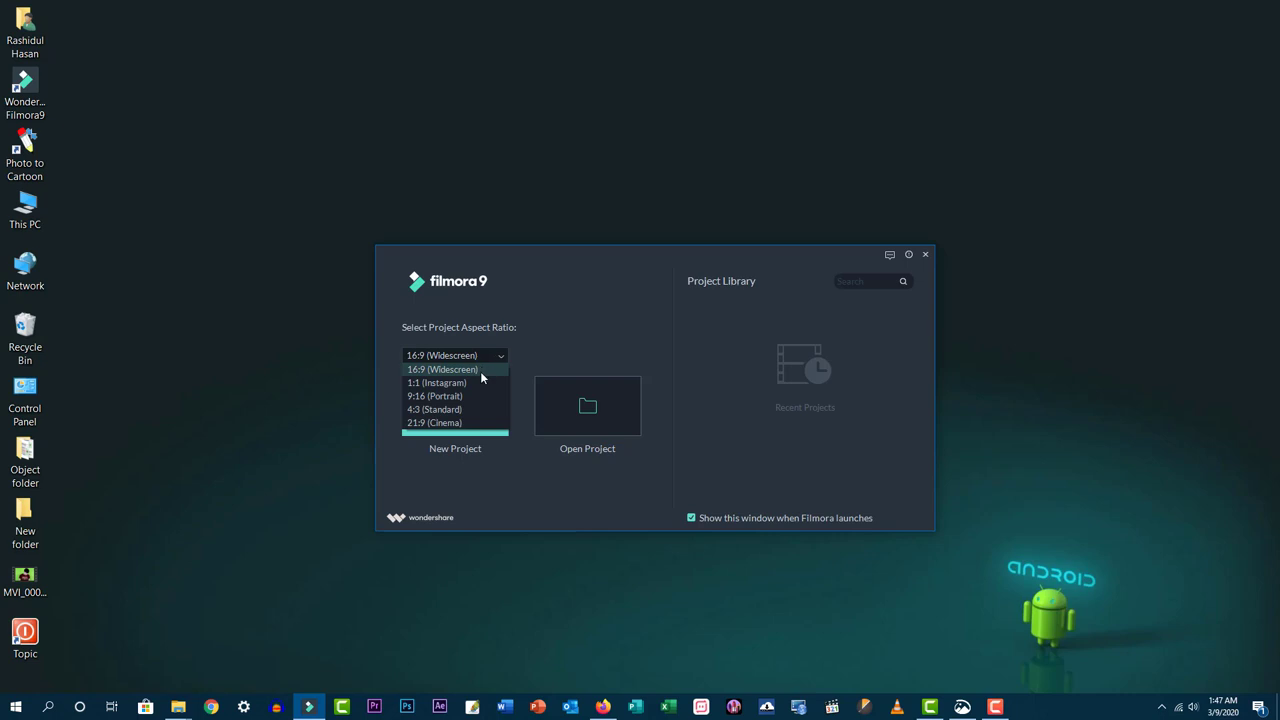
pyautogui.click(481, 372)
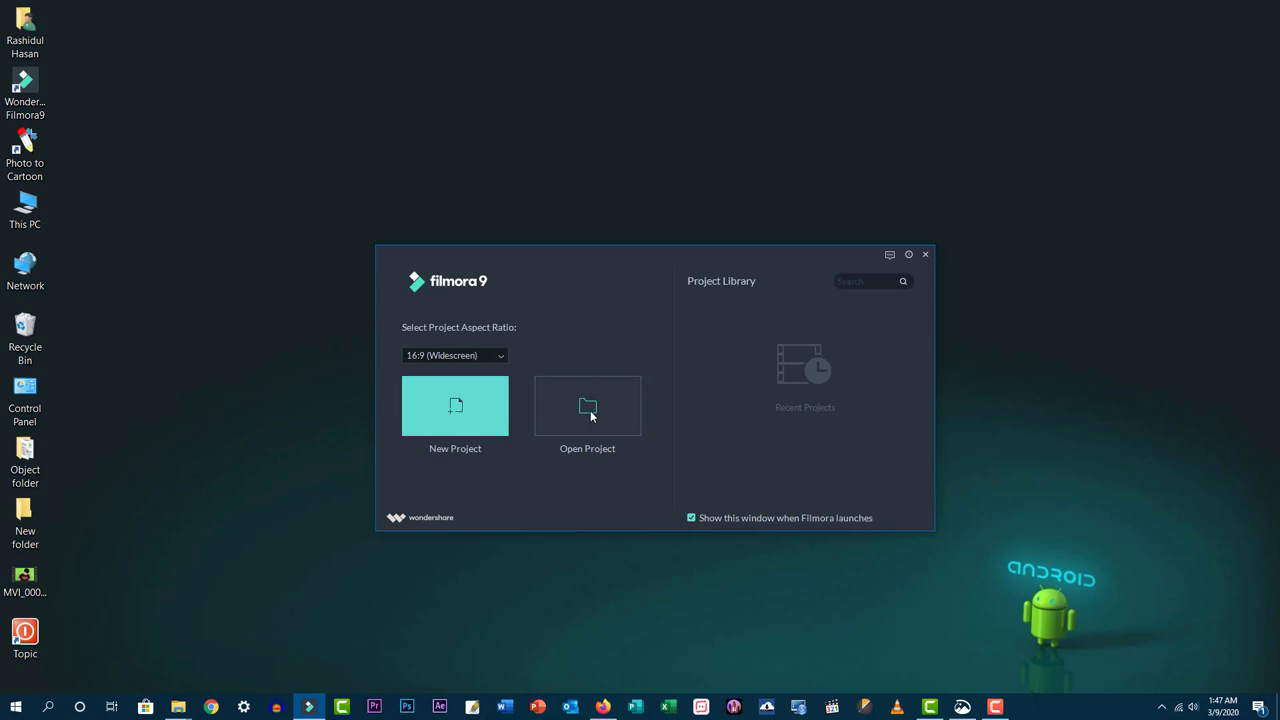
pyautogui.click(463, 414)
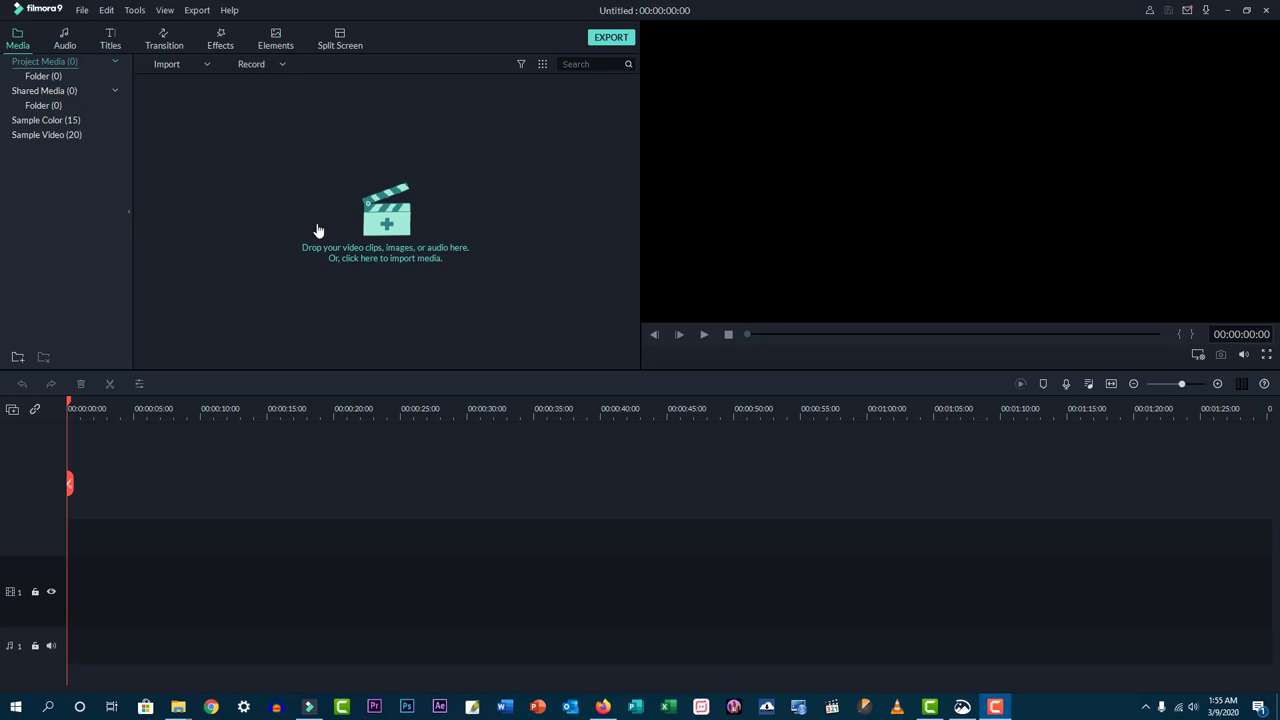
# - Configure the project settings to 1920 x 1080 (Full HD) resolution and a 24 fps frame rate
pyautogui.click(83, 12)
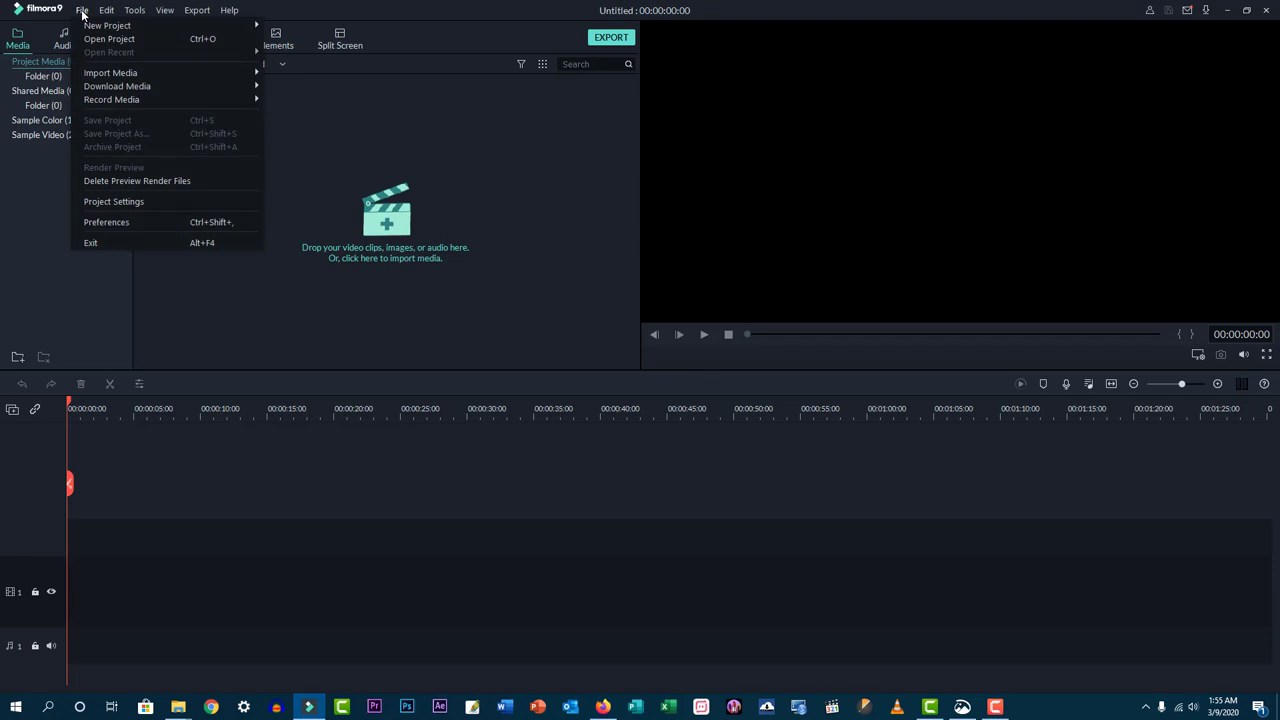
pyautogui.click(142, 202)
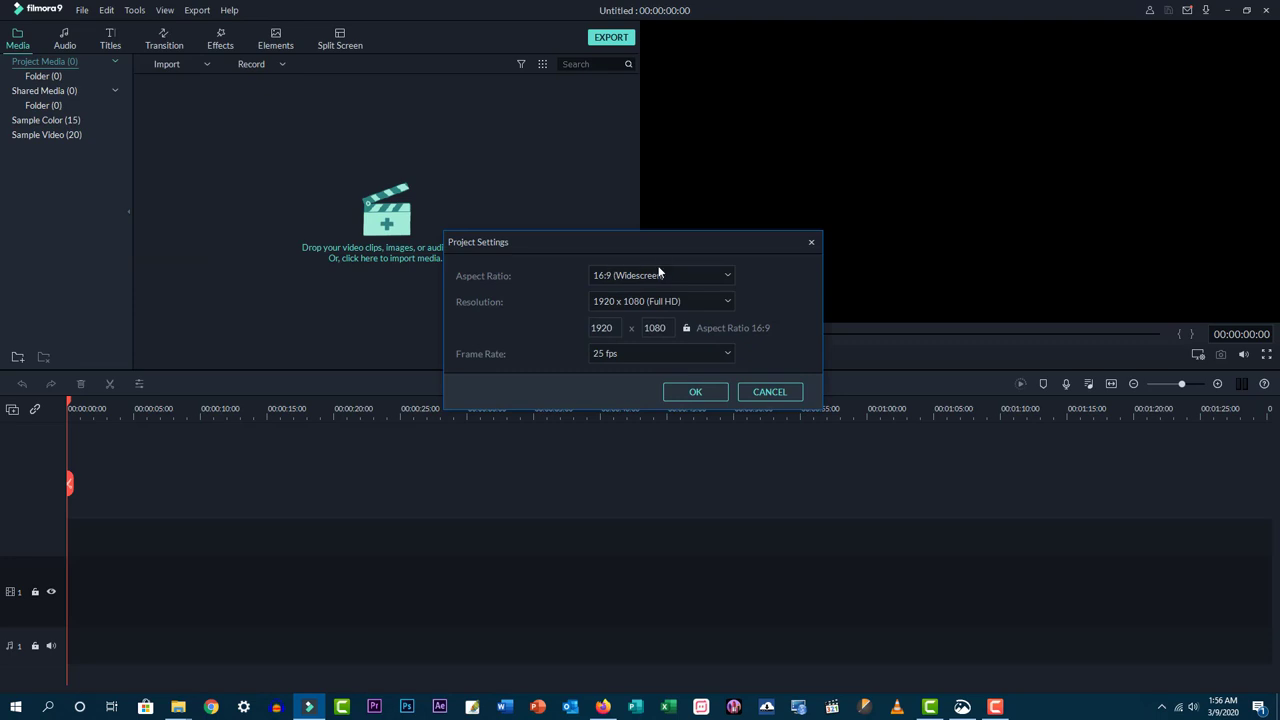
pyautogui.click(730, 300)
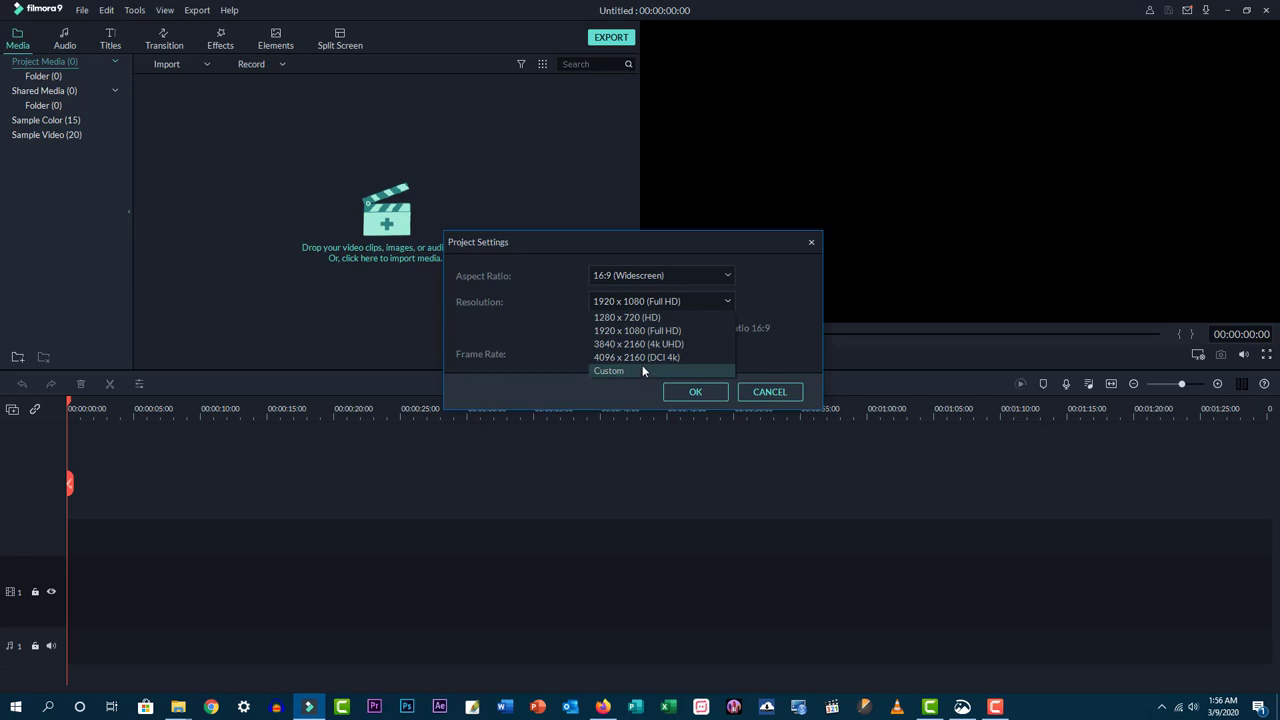
pyautogui.click(645, 331)
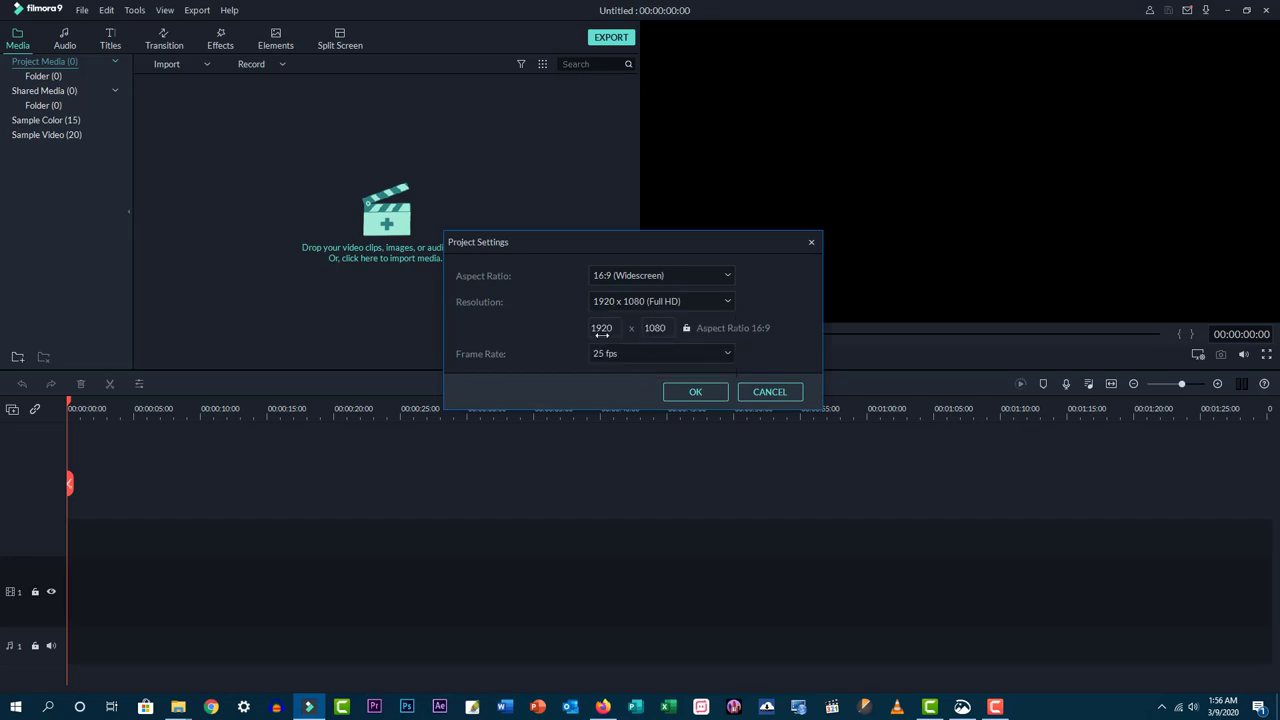
pyautogui.click(631, 356)
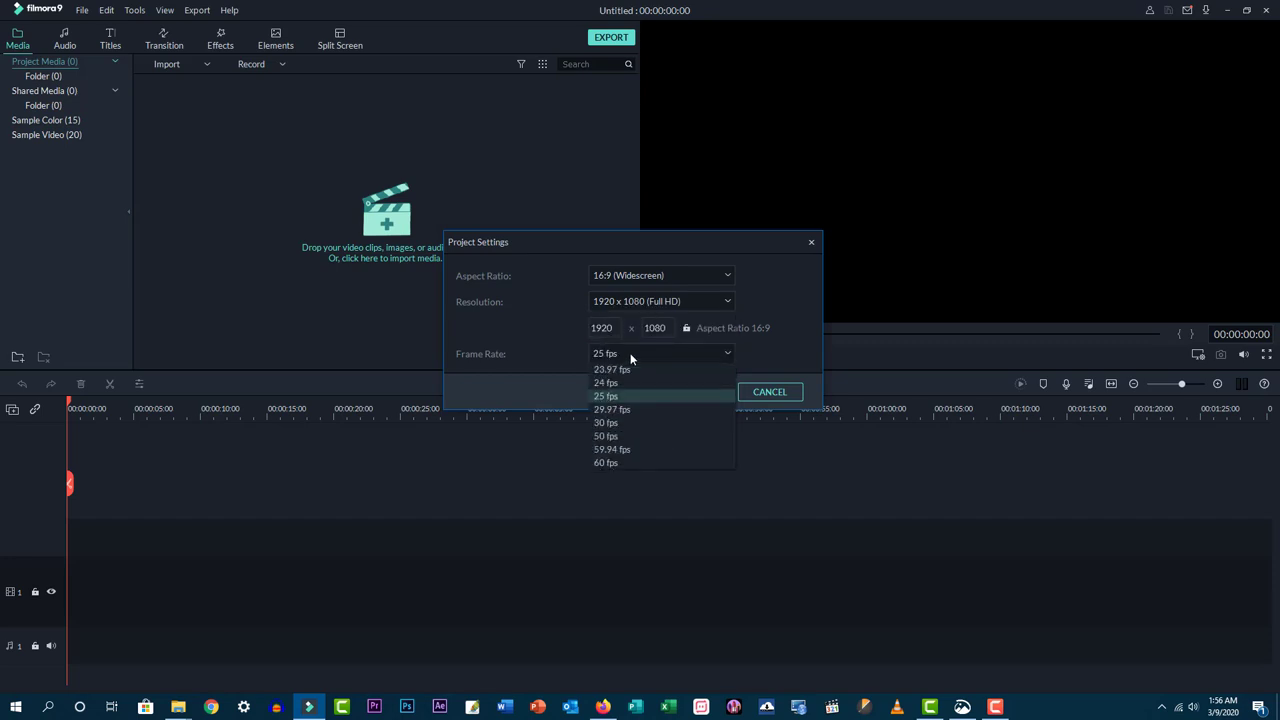
pyautogui.click(631, 356)
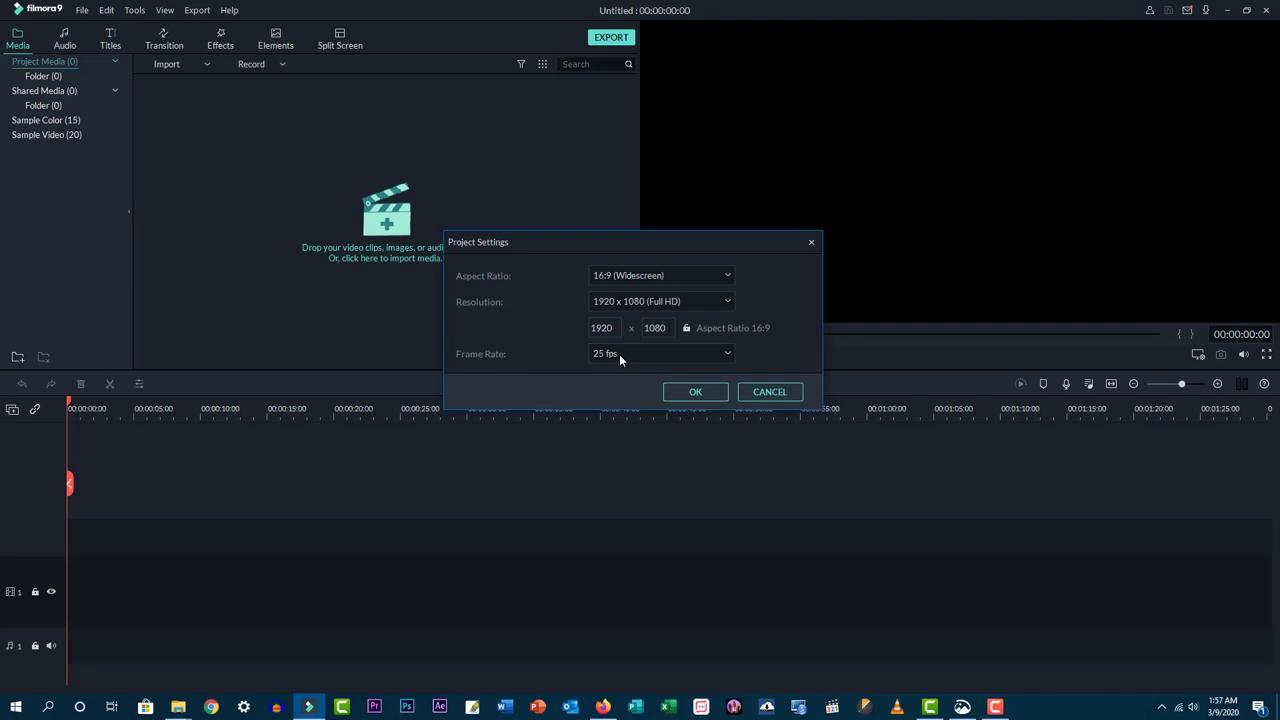
pyautogui.click(619, 356)
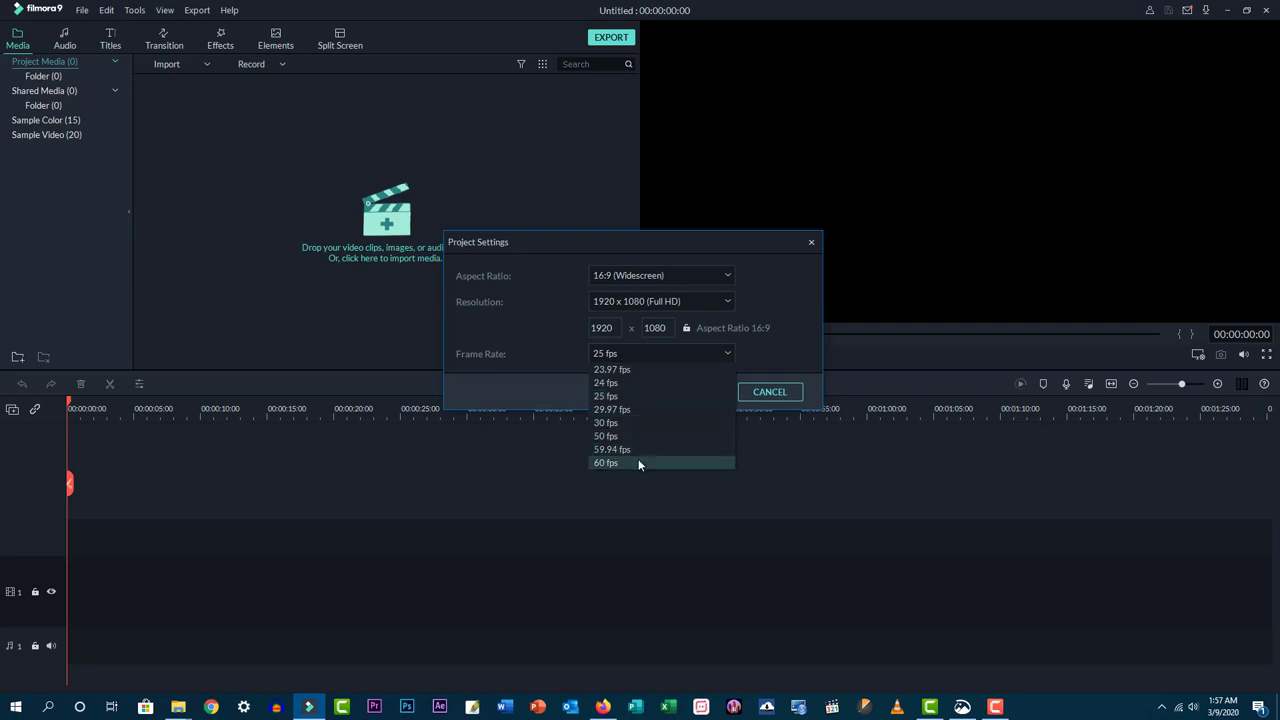
pyautogui.click(636, 386)
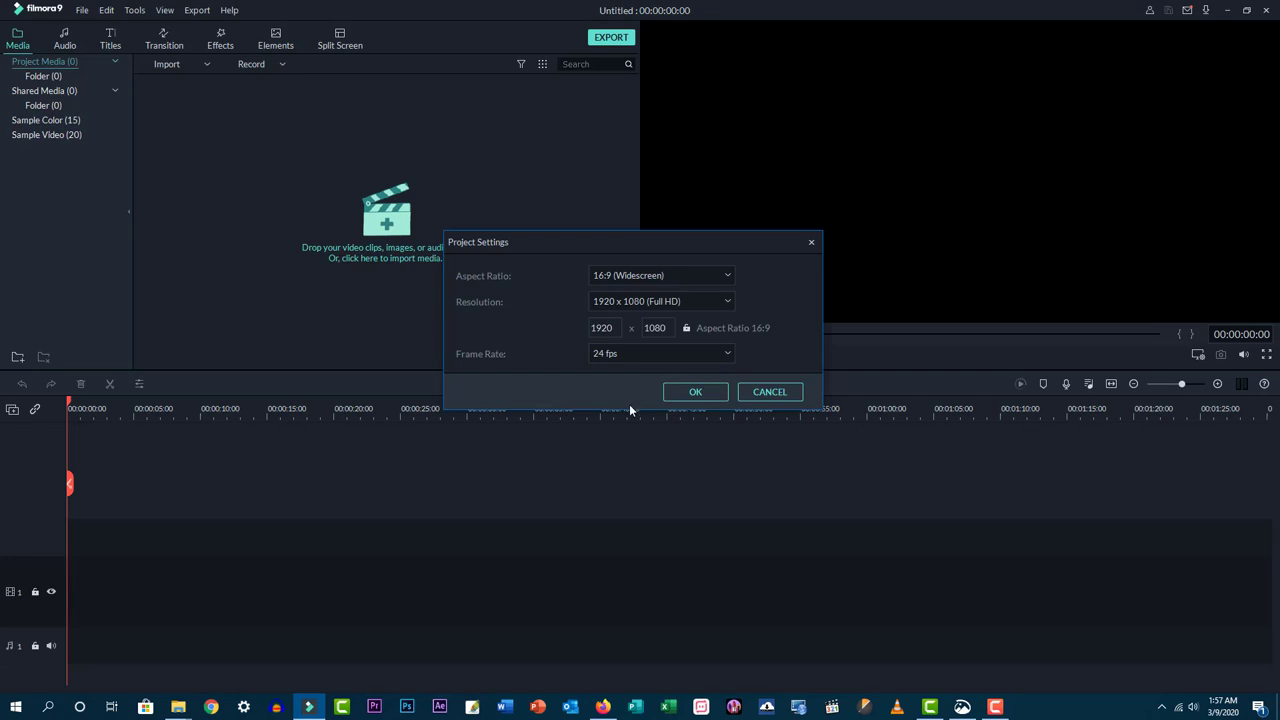
pyautogui.click(684, 396)
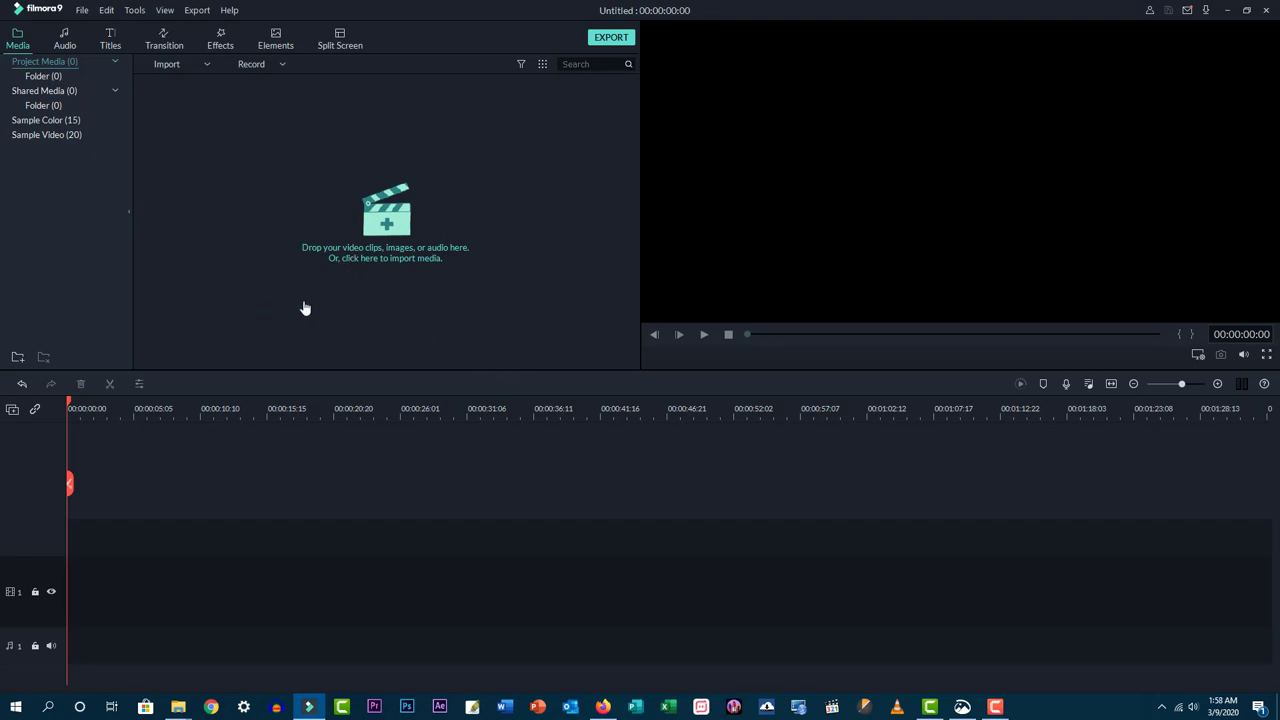
# - Import the video clip MVI_0002 into the project media folder
pyautogui.click(367, 236)
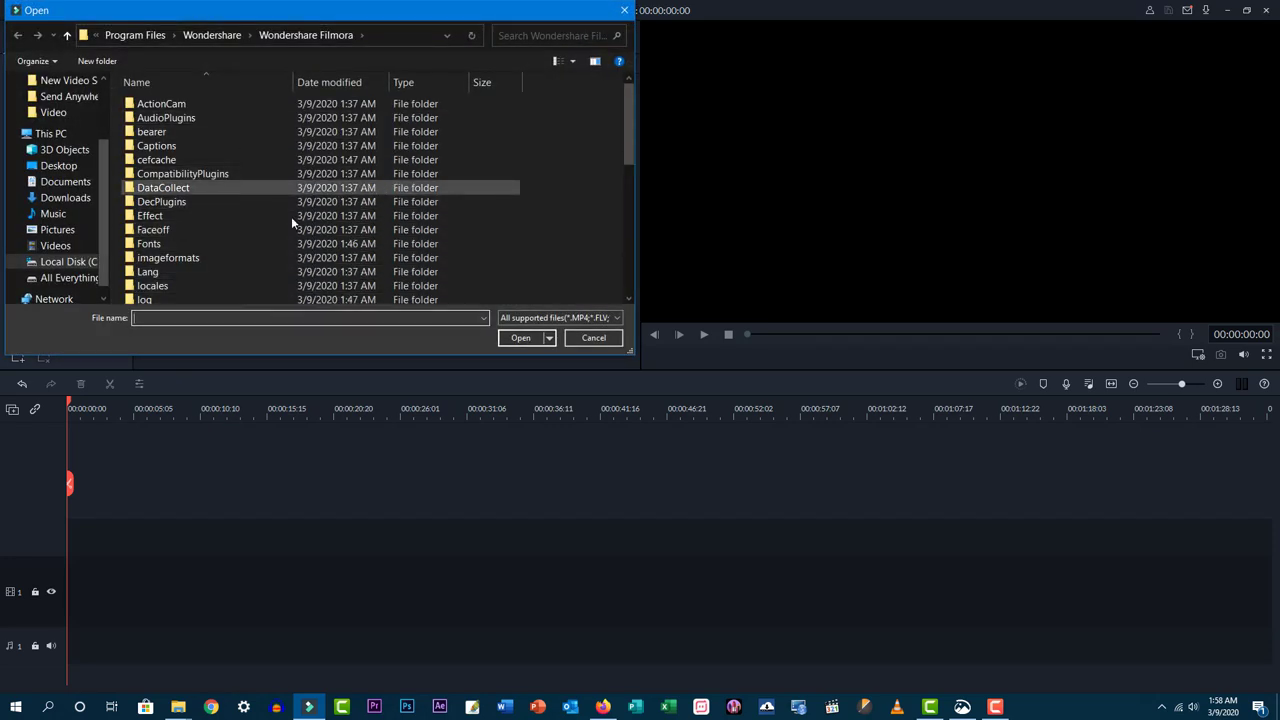
pyautogui.moveTo(363, 17); pyautogui.dragTo(382, 68)
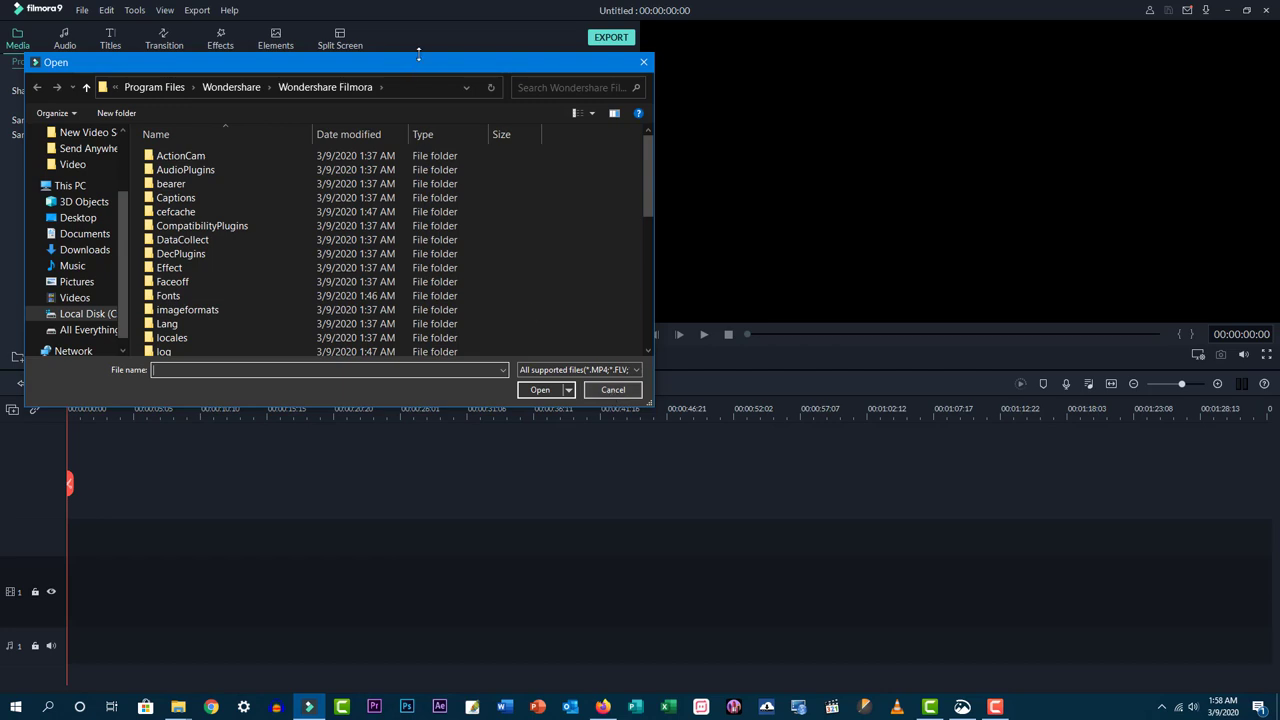
pyautogui.moveTo(489, 63); pyautogui.dragTo(480, 238)
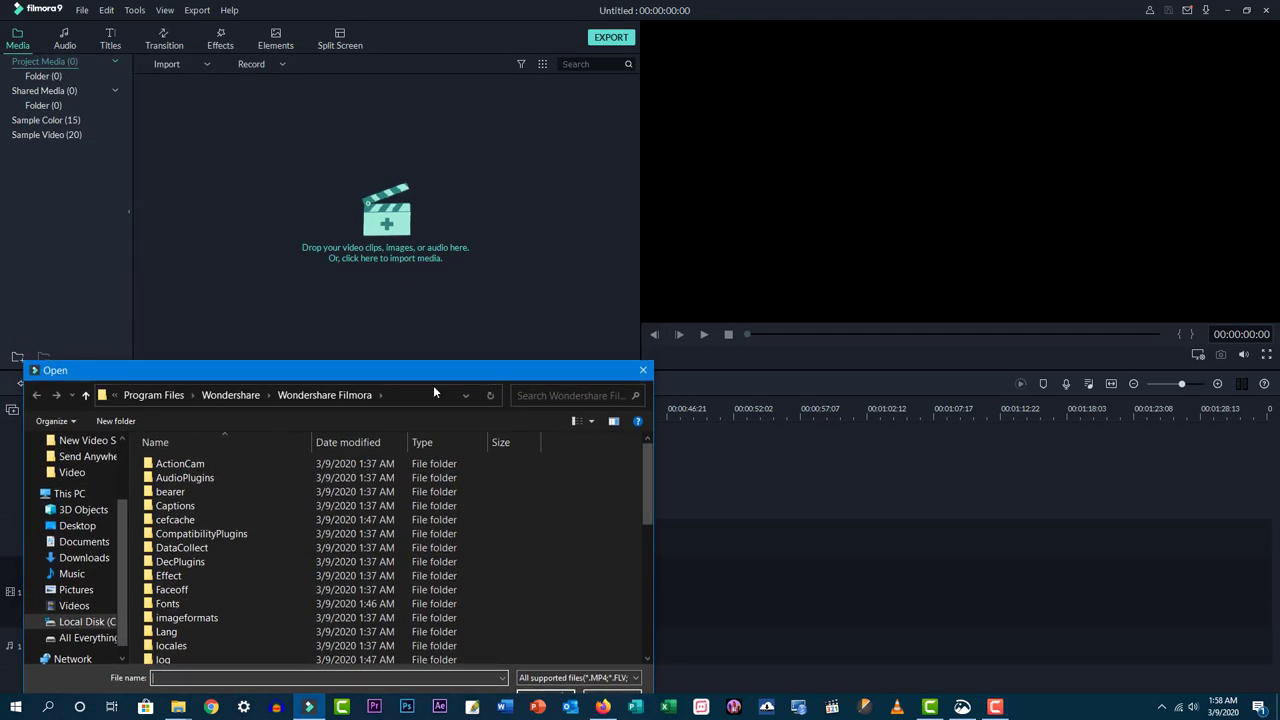
pyautogui.moveTo(433, 372); pyautogui.dragTo(528, 197)
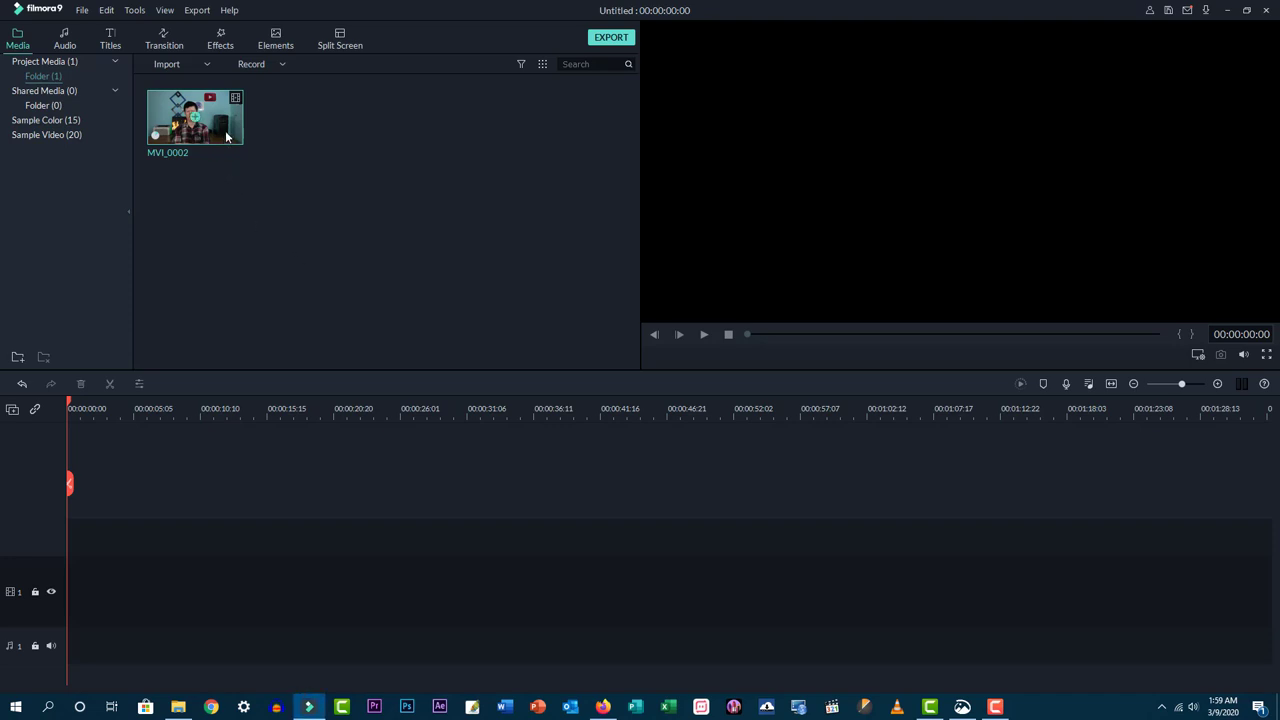
# - Place the MVI_0002 clip at the start of video track 1, keeping the project settings of 1920 x 1080 24fps
pyautogui.moveTo(226, 142); pyautogui.dragTo(49, 613)
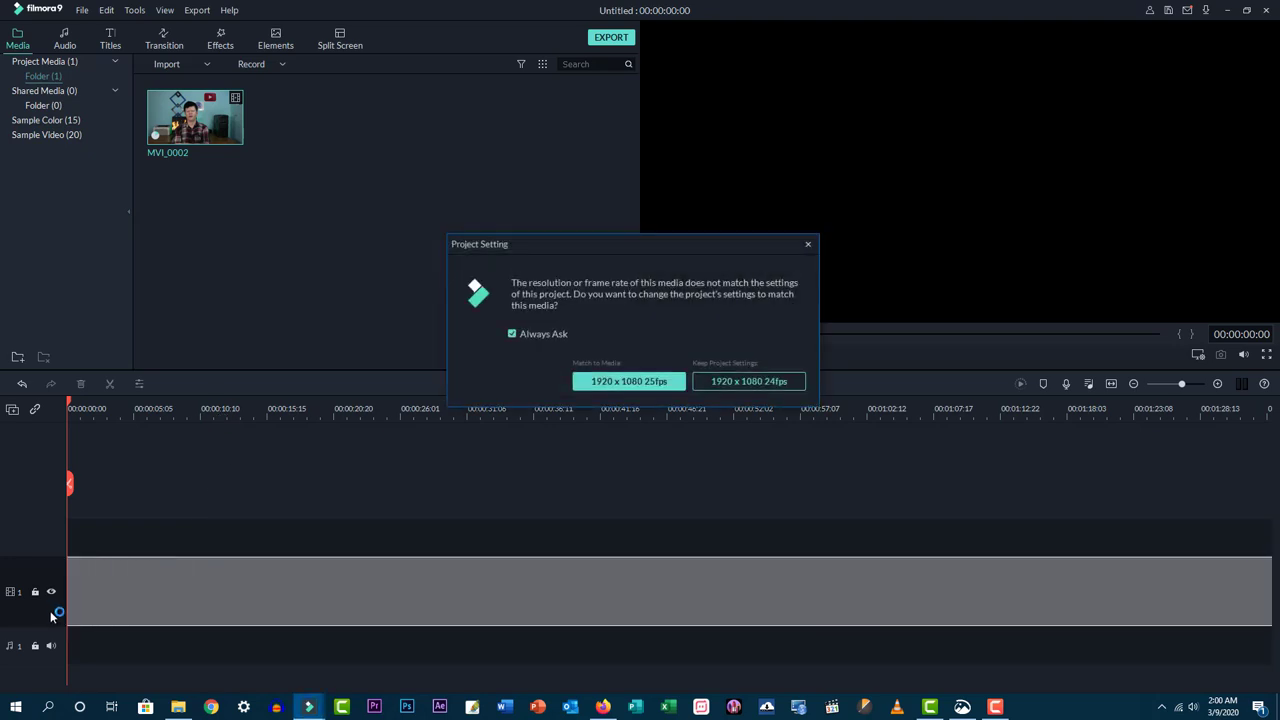
pyautogui.moveTo(564, 246); pyautogui.dragTo(526, 327)
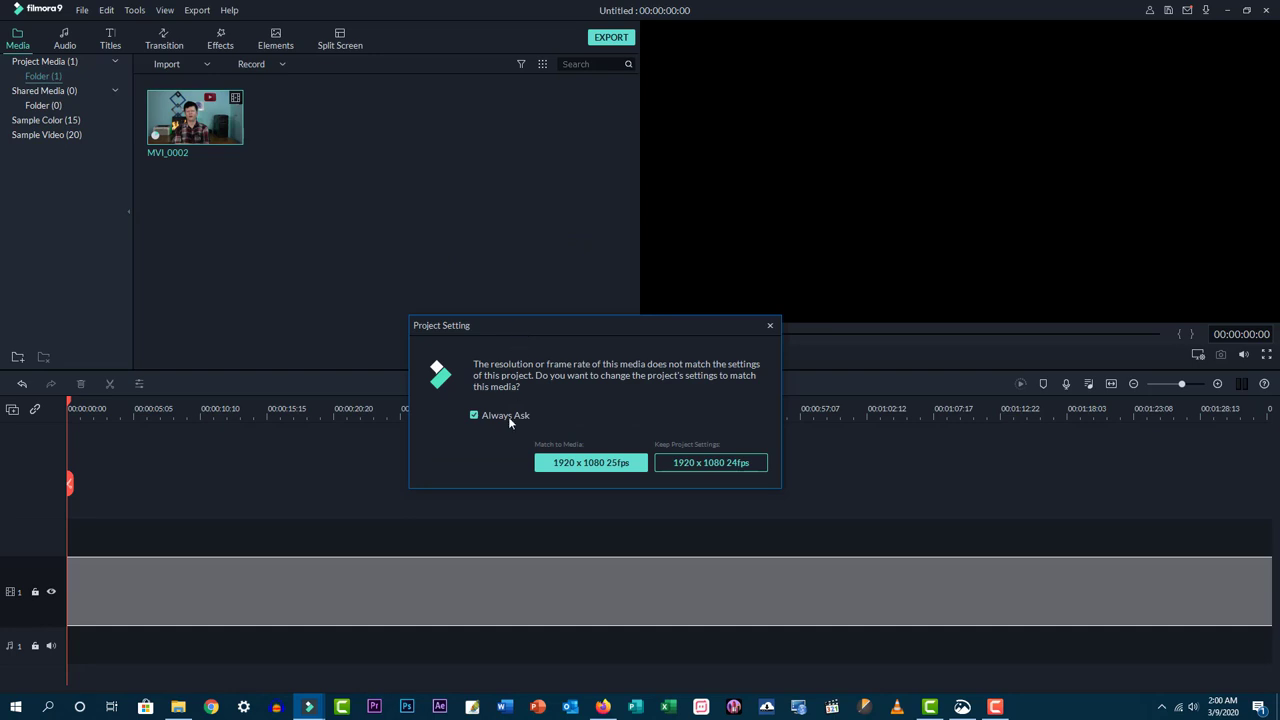
pyautogui.click(686, 462)
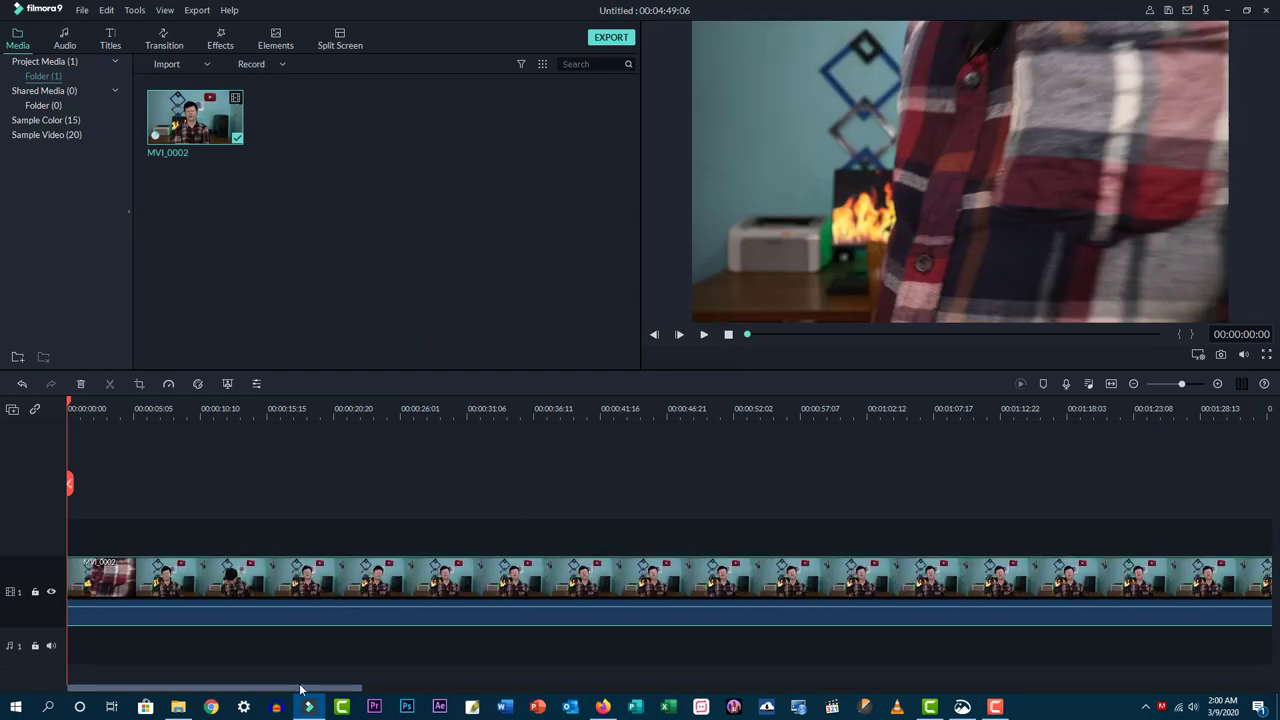
pyautogui.click(345, 500)
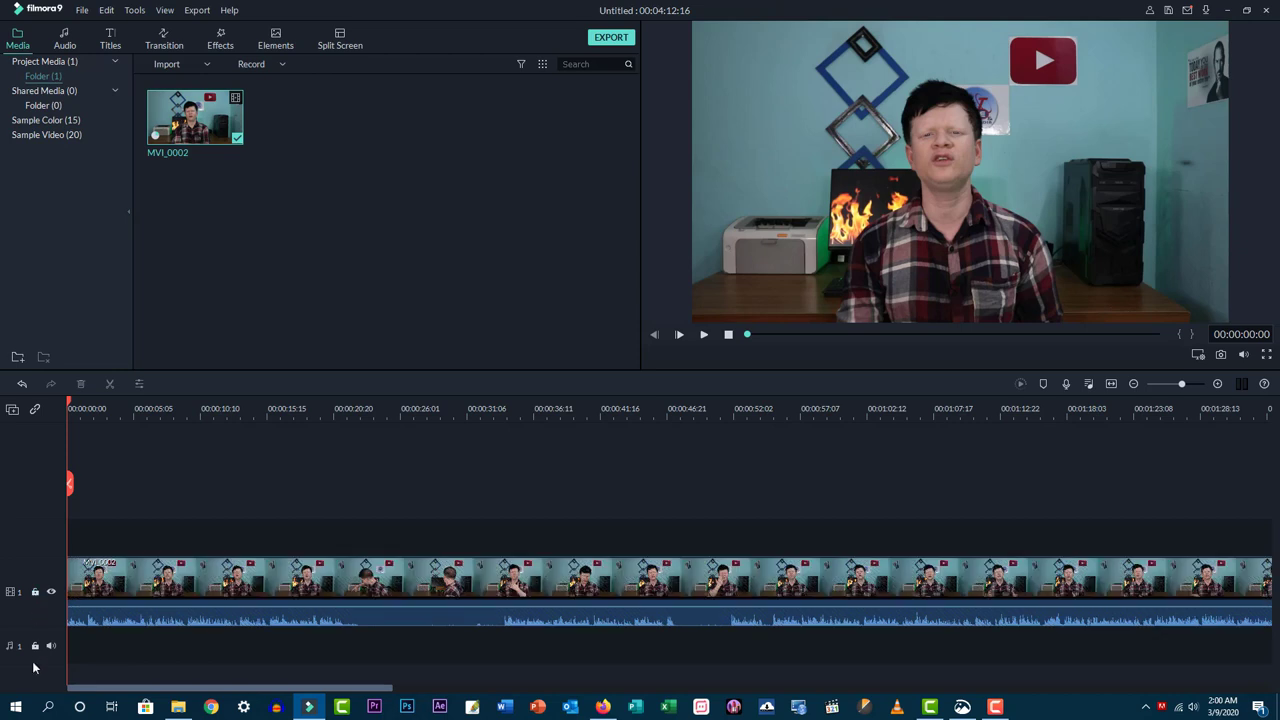
# - Hide video track 1
pyautogui.click(52, 593)
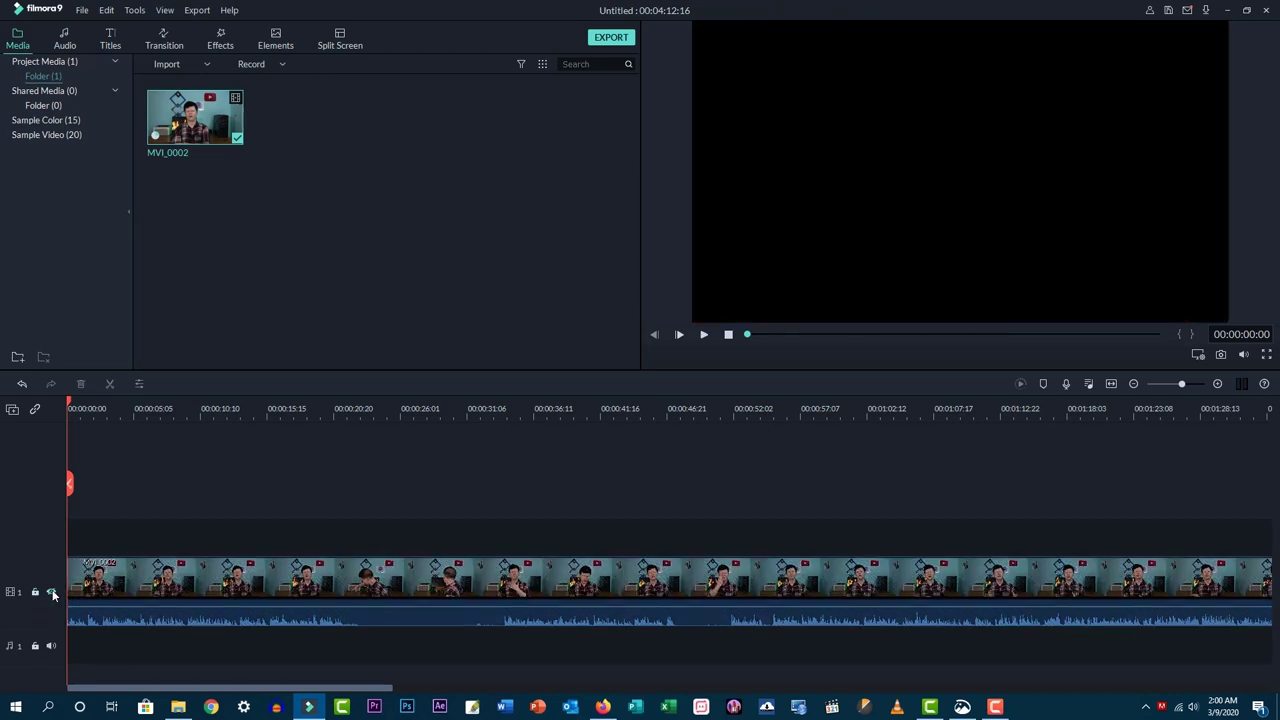
# - Make video track 1 visible again and play the MVI_0002 clip from 00:00:12:12 to check the silent pause
pyautogui.click(52, 593)
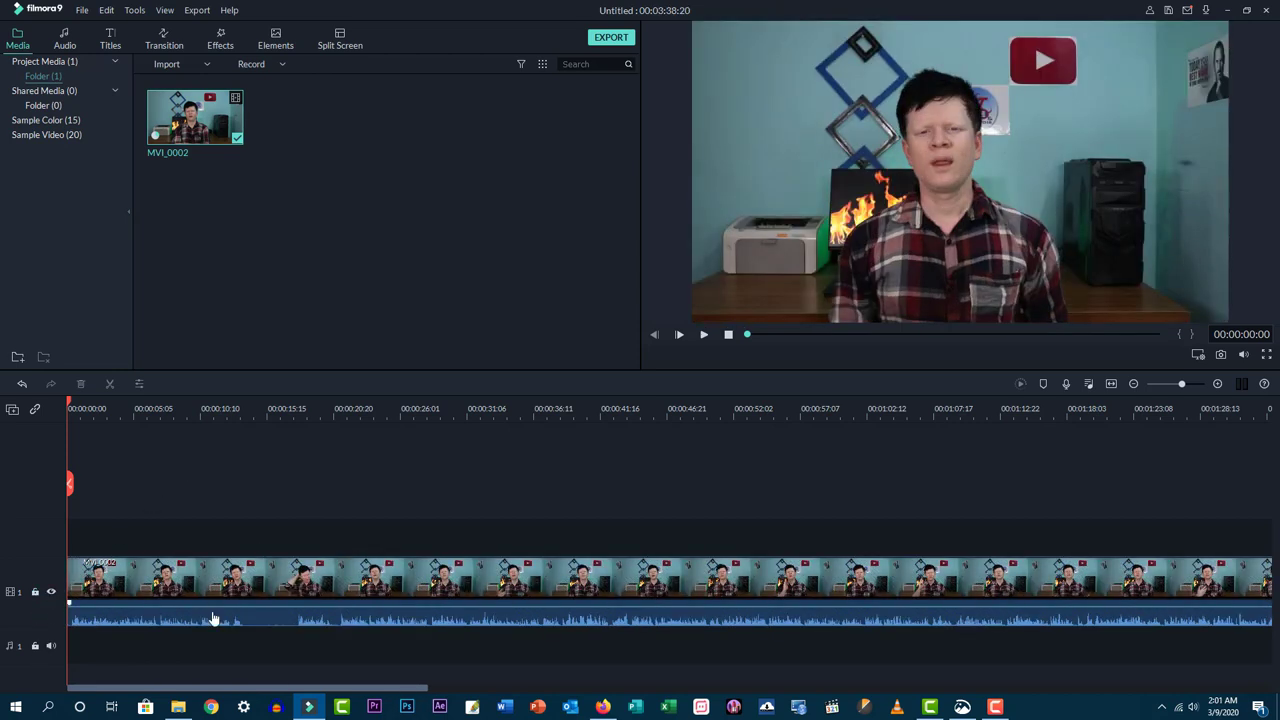
pyautogui.click(237, 409)
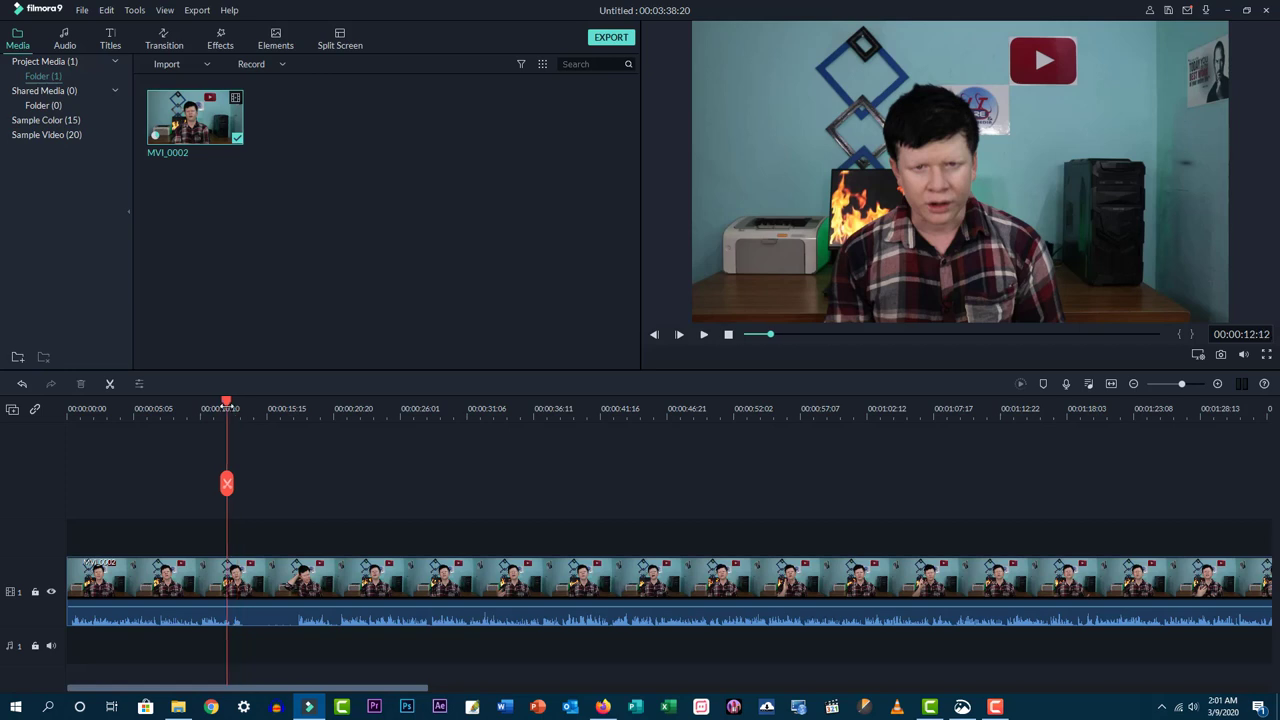
pyautogui.click(226, 409)
pyautogui.press('space')
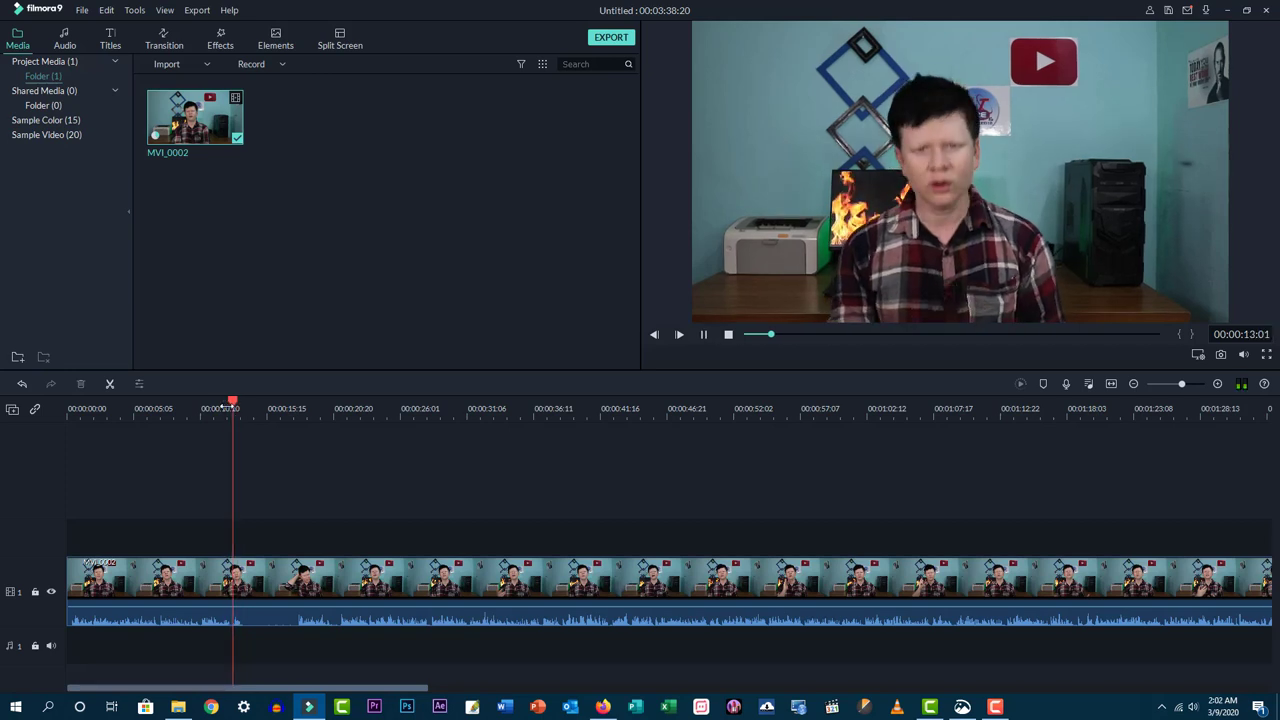
pyautogui.press('space')
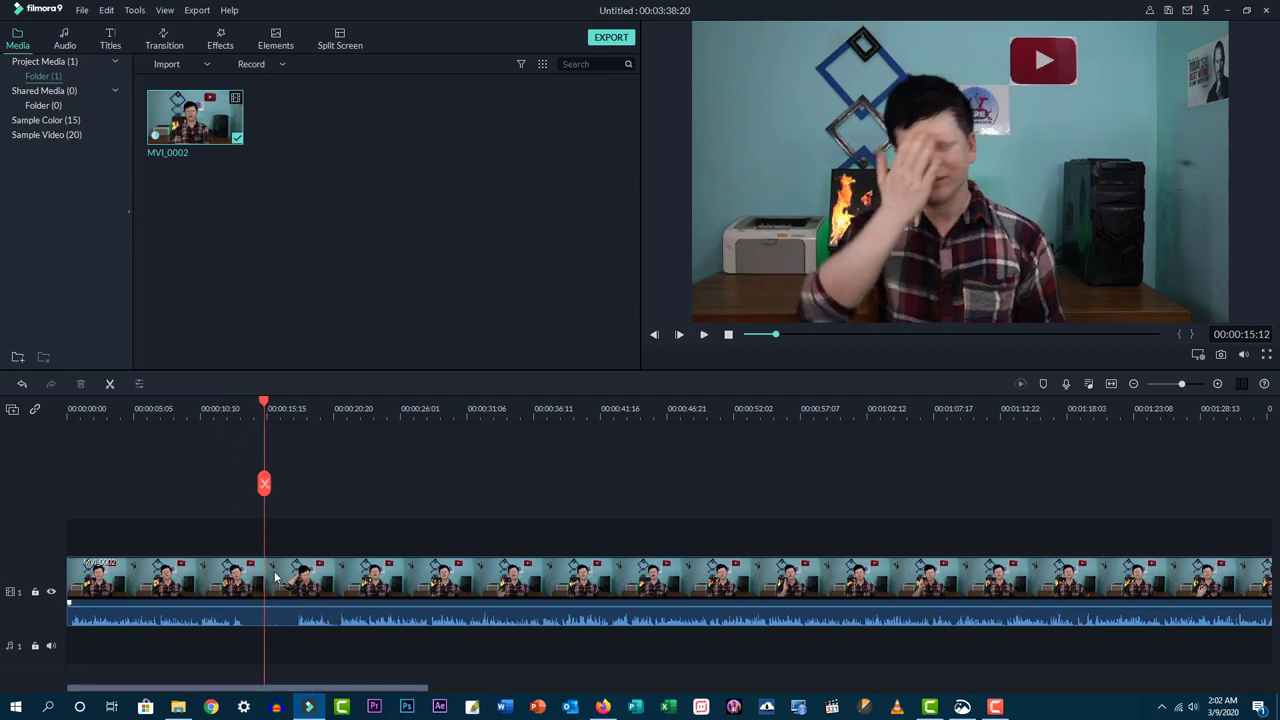
# - Split the MVI_0002 clip at 00:00:13:13, where the first silent pause begins
pyautogui.click(243, 409)
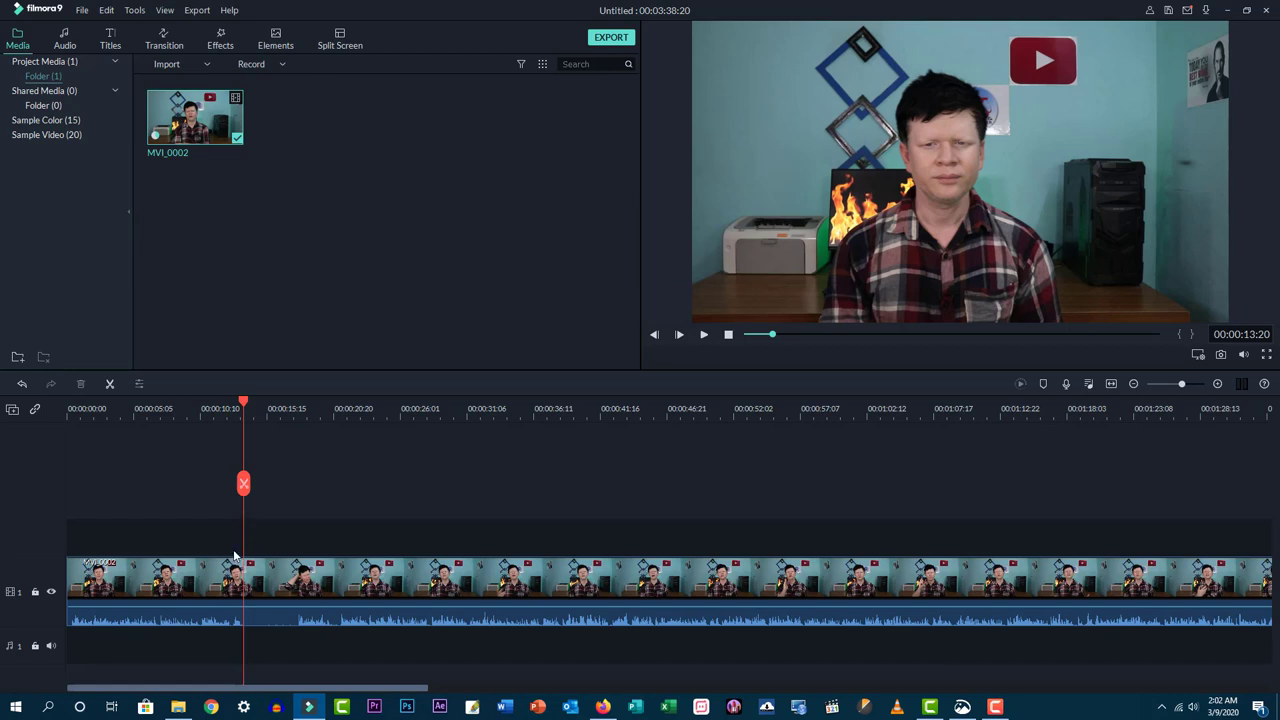
pyautogui.moveTo(246, 405)
pyautogui.mouseDown()
pyautogui.moveTo(229, 405)
pyautogui.moveTo(241, 406)
pyautogui.mouseUp()
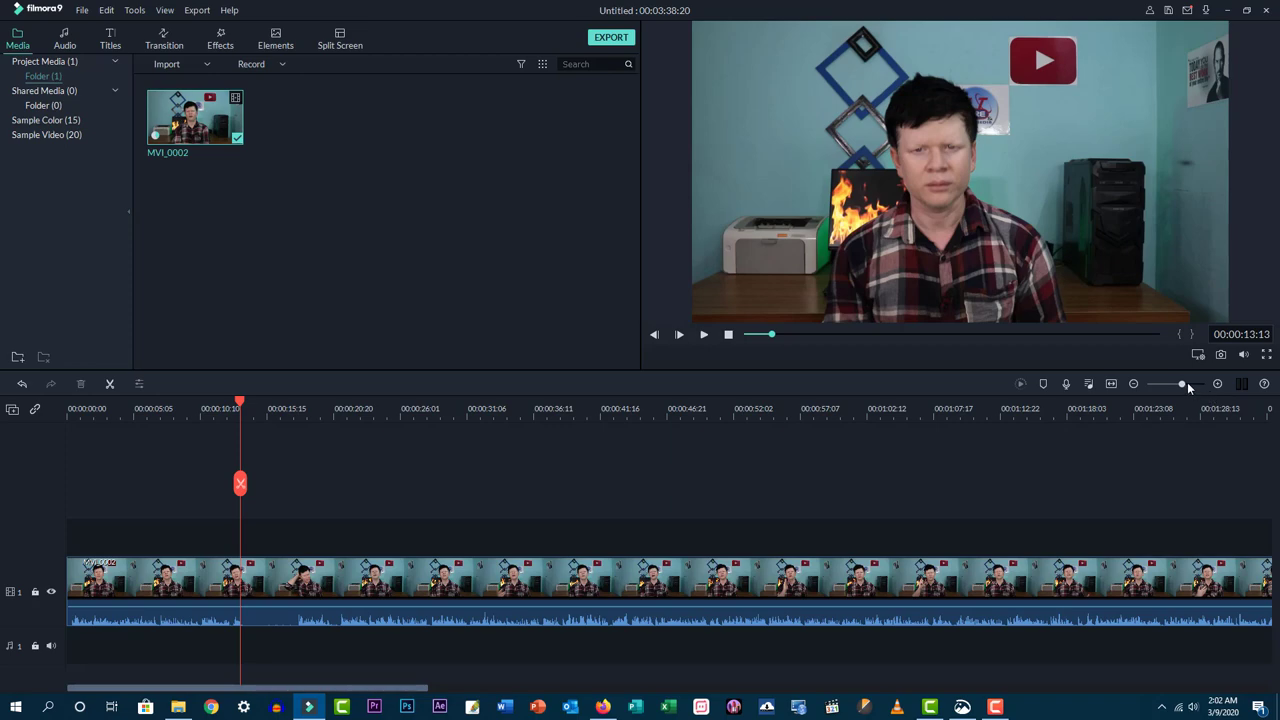
pyautogui.moveTo(1185, 387); pyautogui.dragTo(1188, 386)
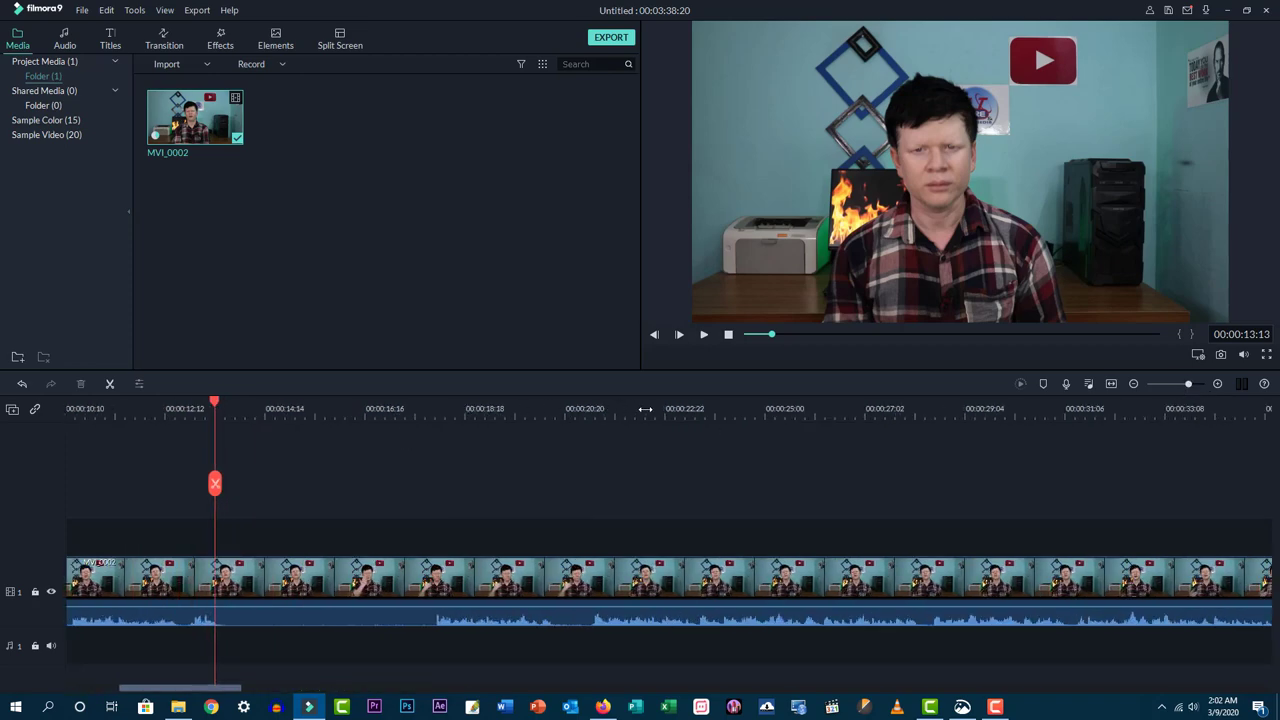
pyautogui.moveTo(590, 409); pyautogui.dragTo(543, 408)
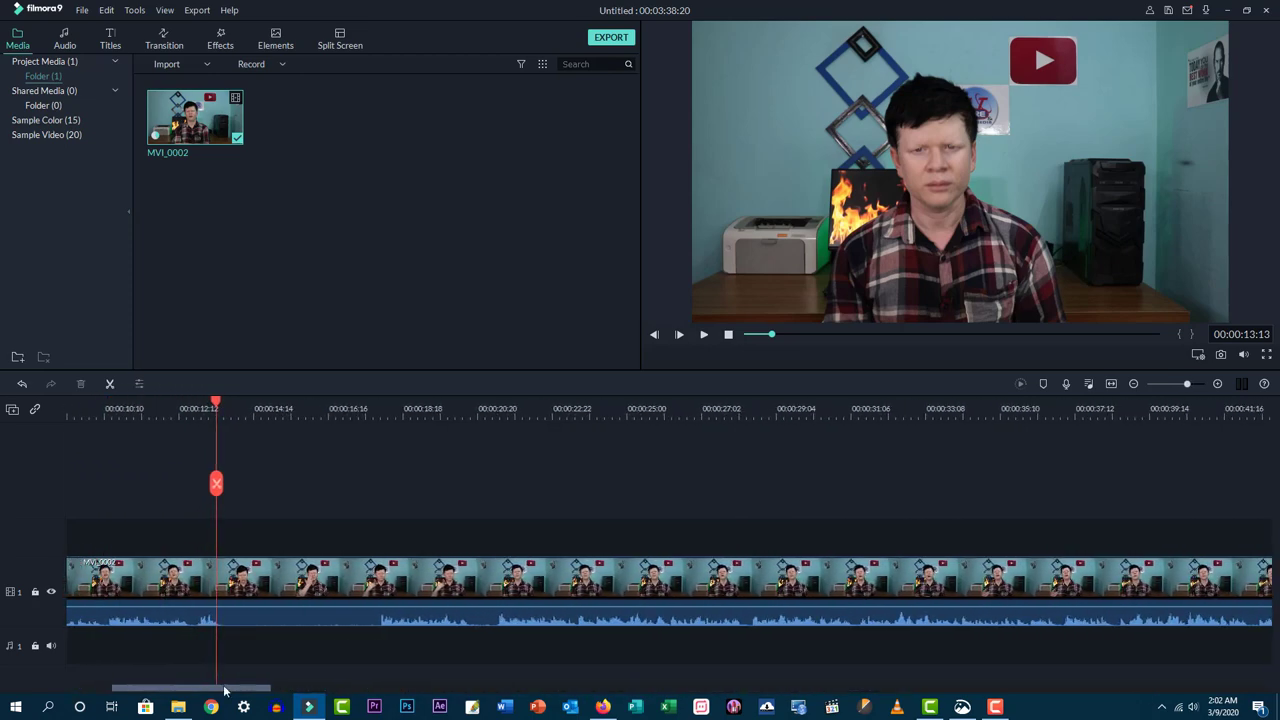
pyautogui.moveTo(214, 690); pyautogui.dragTo(150, 690)
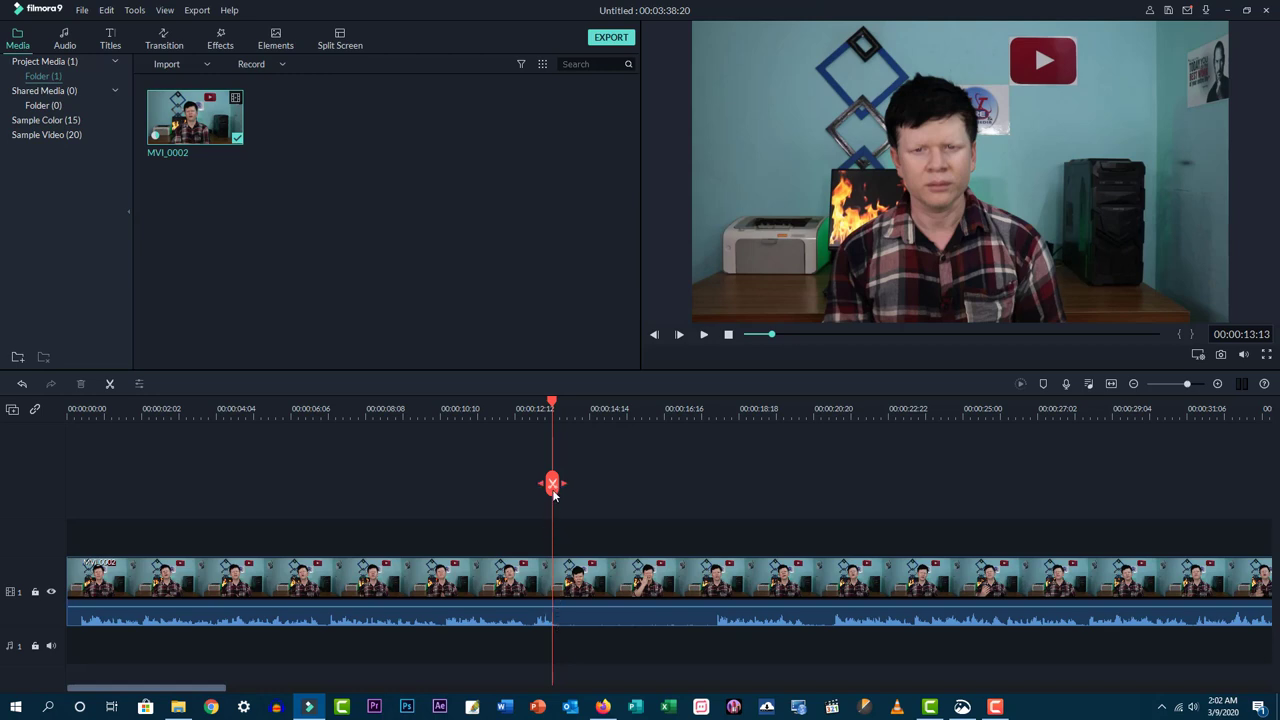
pyautogui.click(110, 385)
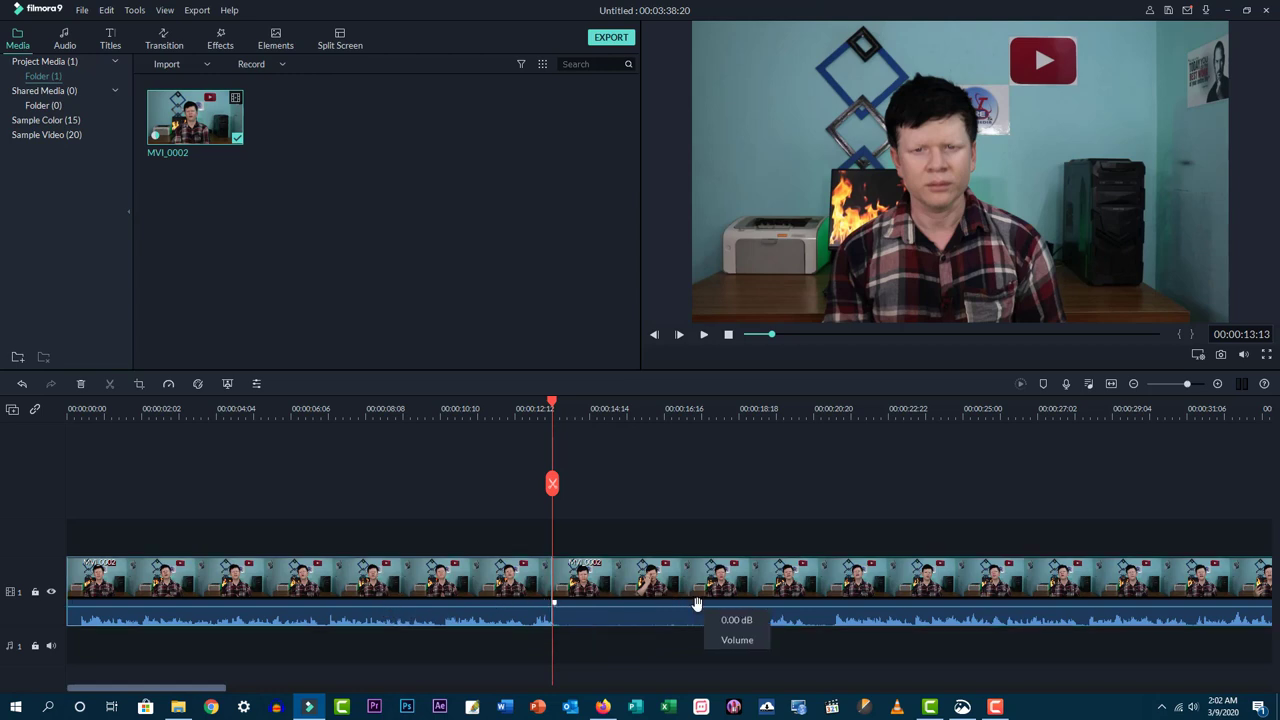
# - Check playback where the speech resumes and split the clip at 00:00:18:04, the end of the first pause
pyautogui.click(725, 411)
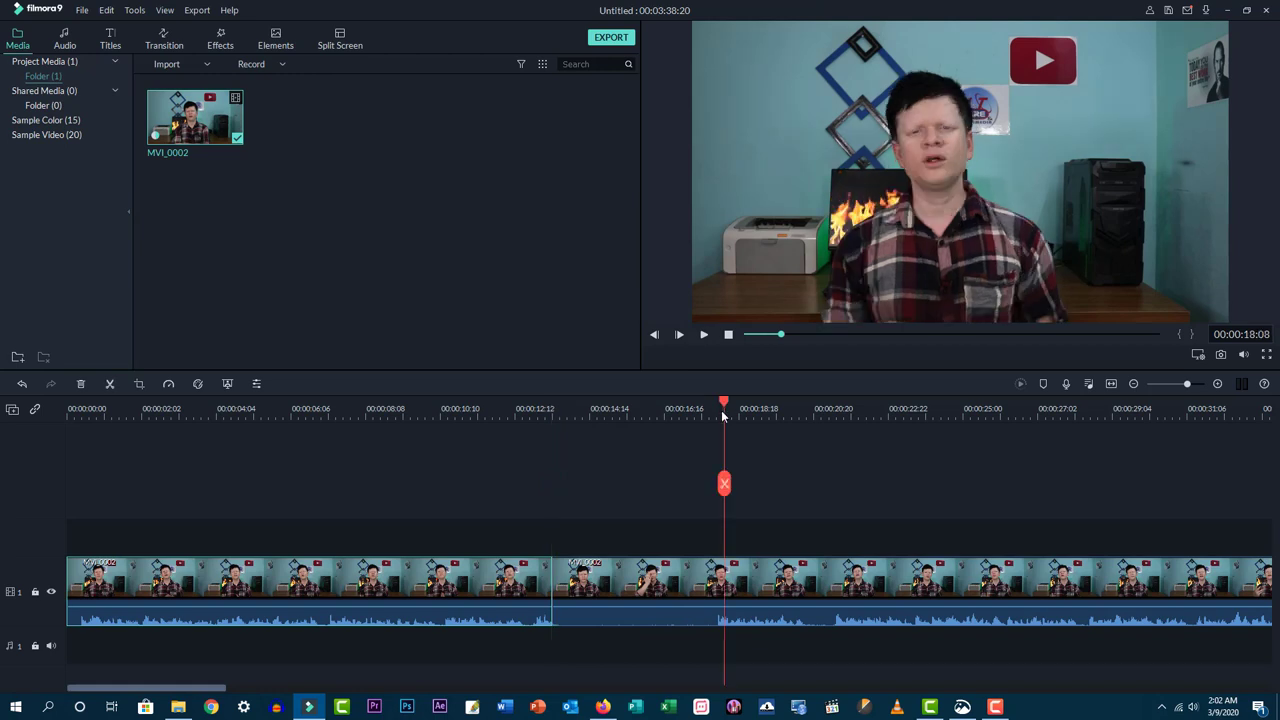
pyautogui.press('space')
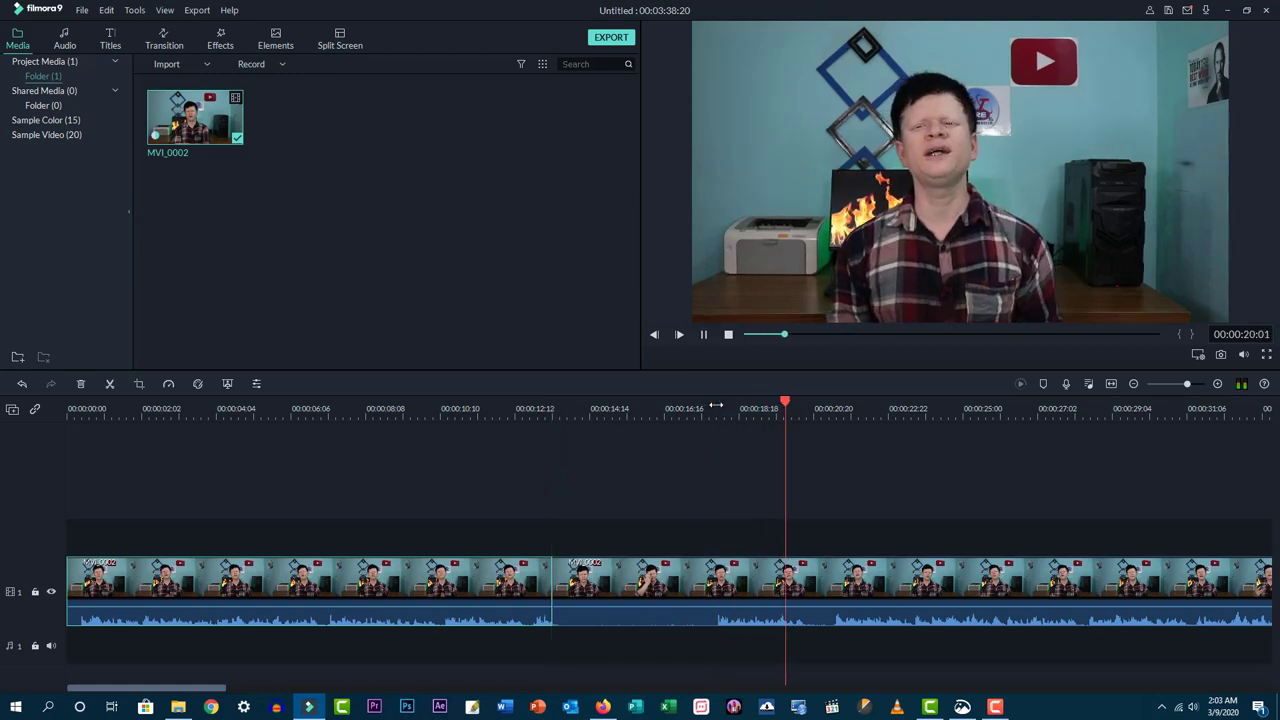
pyautogui.press('space')
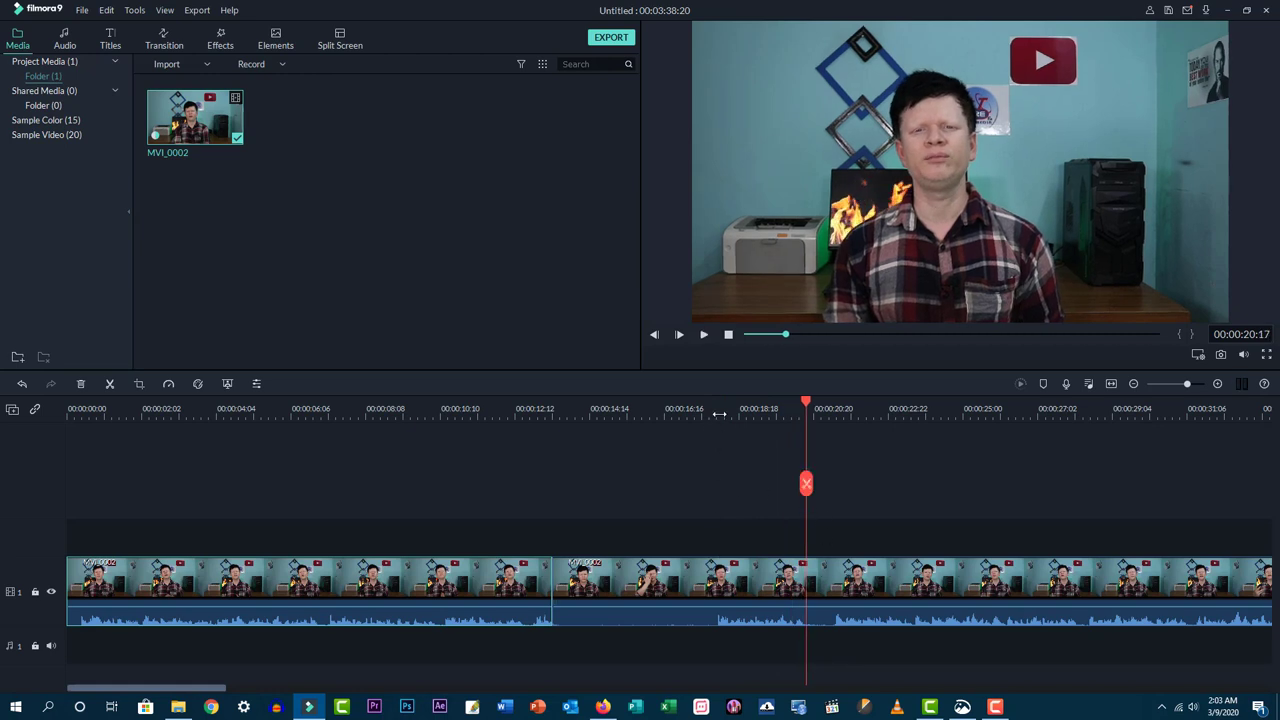
pyautogui.click(719, 414)
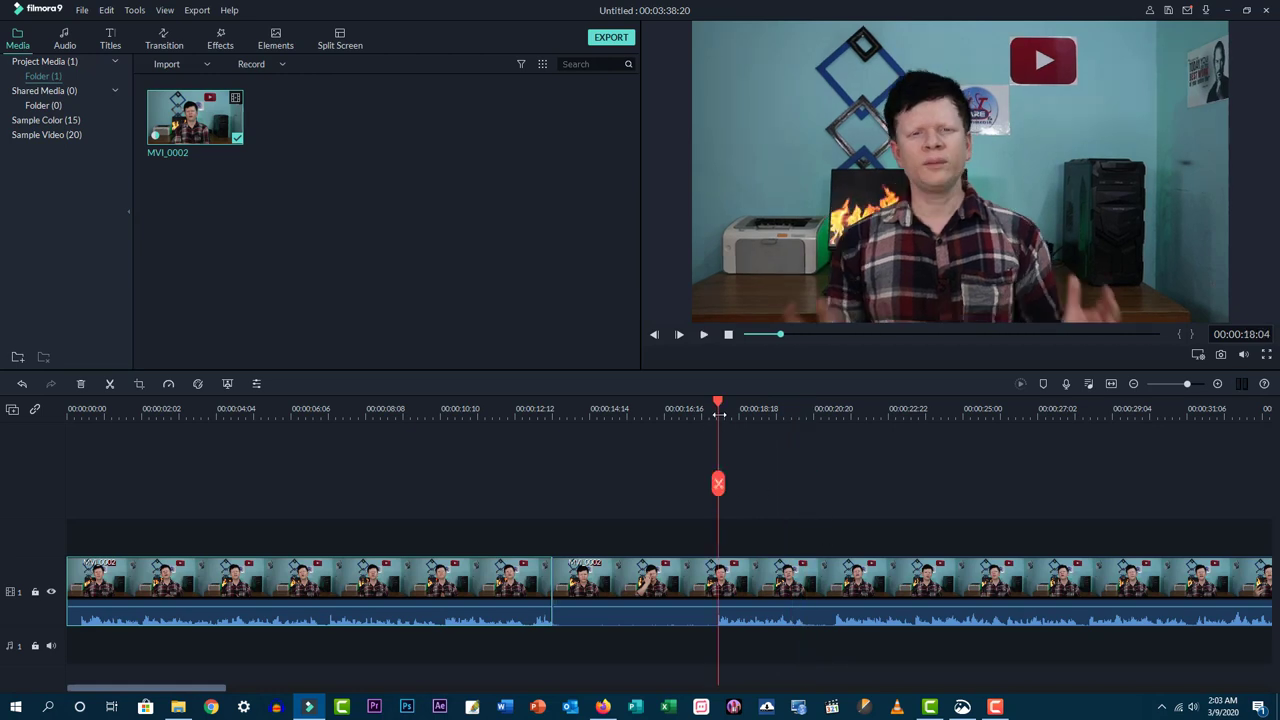
pyautogui.click(718, 484)
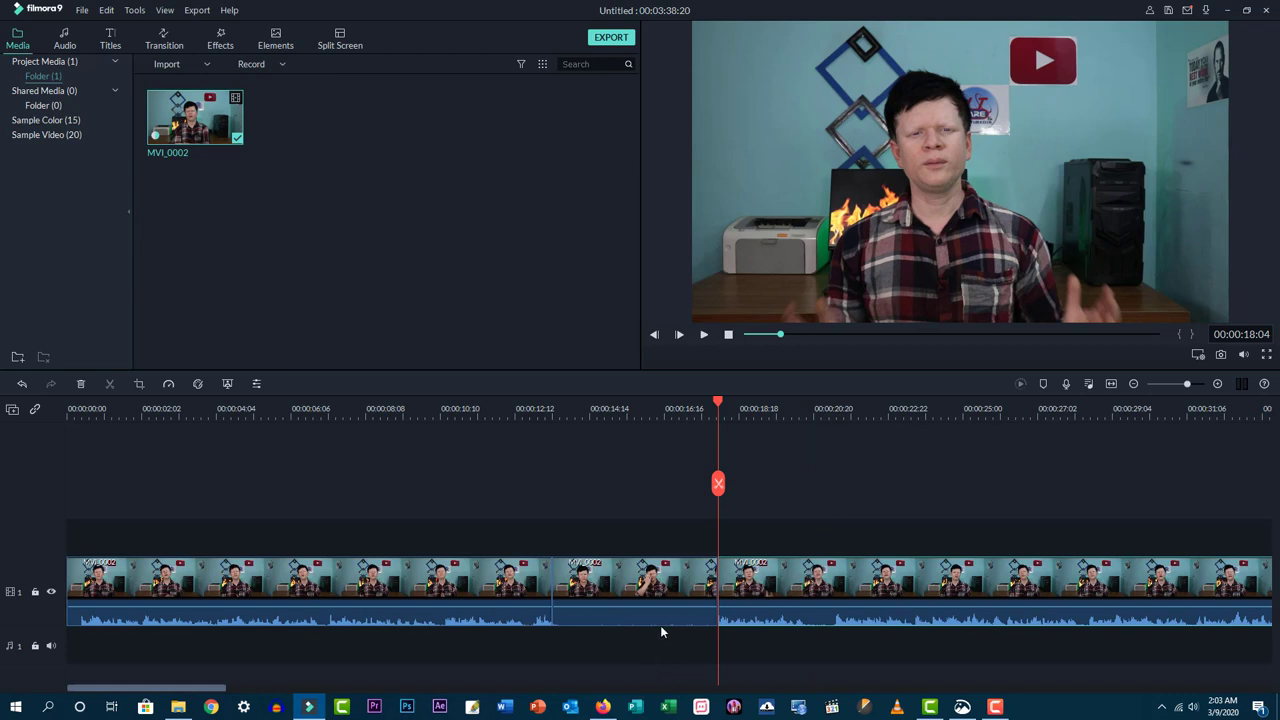
# - Delete the silent segment between 00:00:13:13 and 00:00:18:04 from video track 1
pyautogui.click(654, 592)
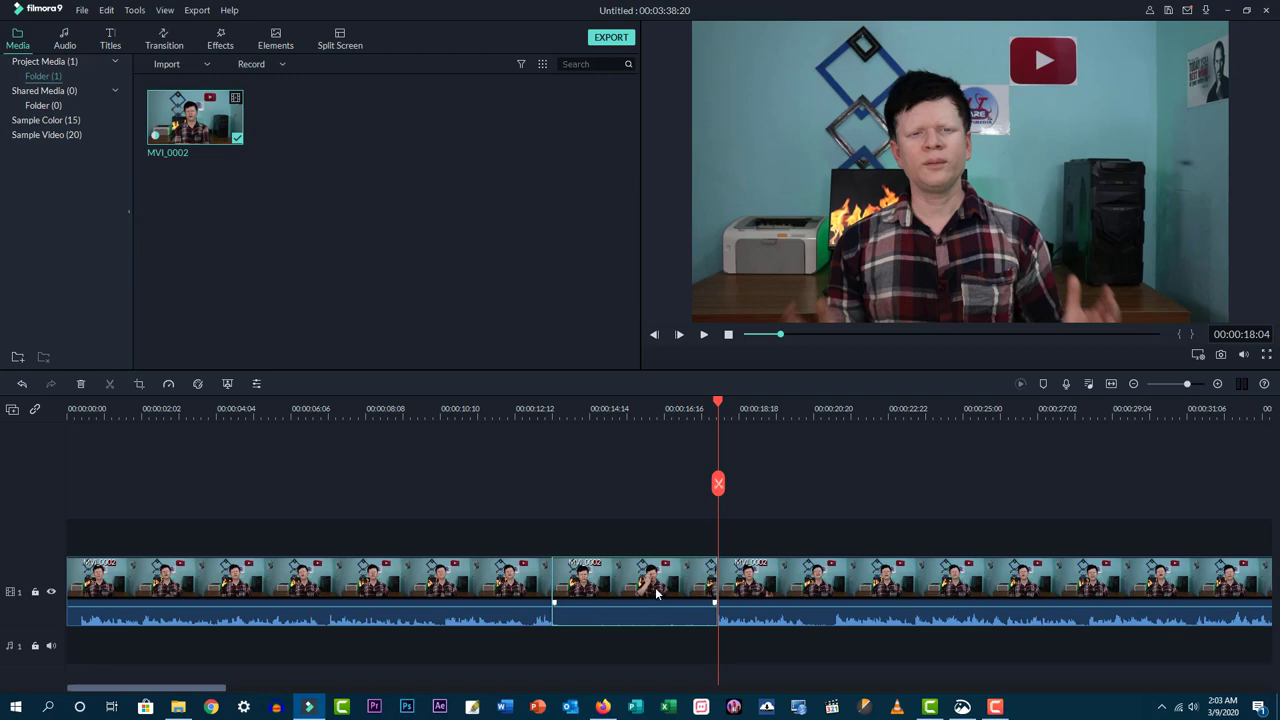
pyautogui.rightClick(656, 592)
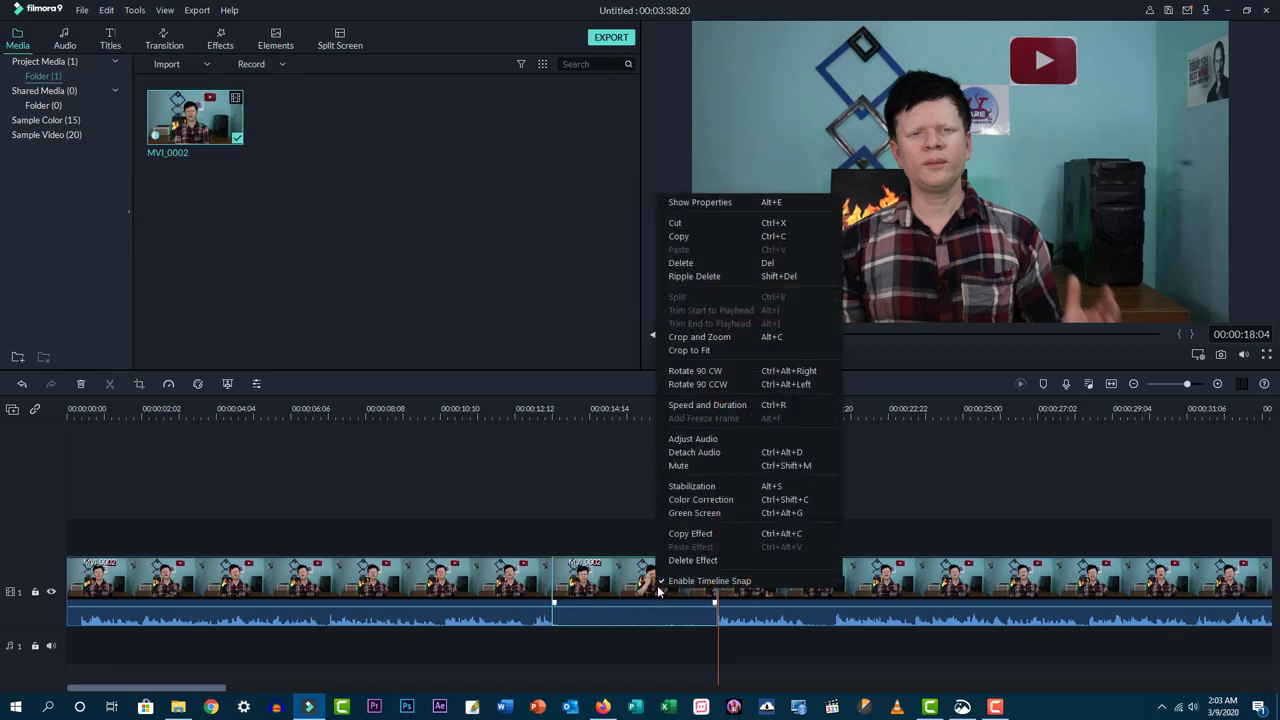
pyautogui.click(617, 592)
pyautogui.rightClick(617, 592)
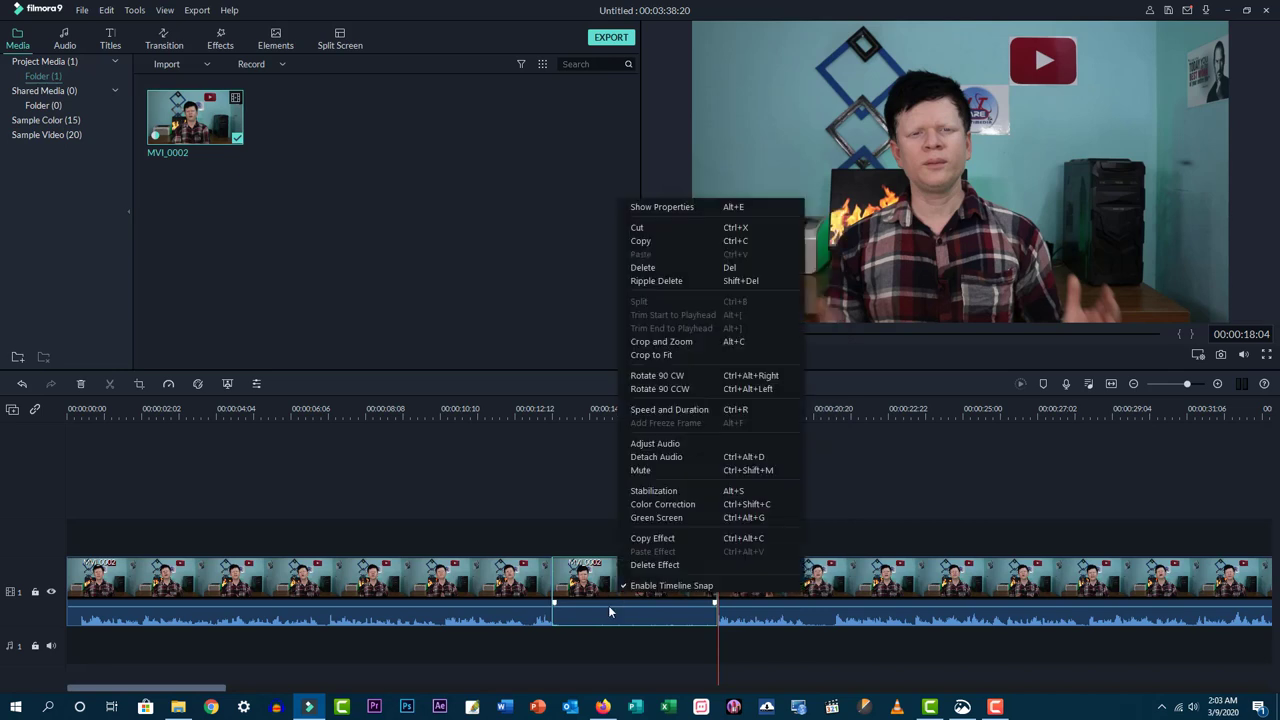
pyautogui.click(685, 267)
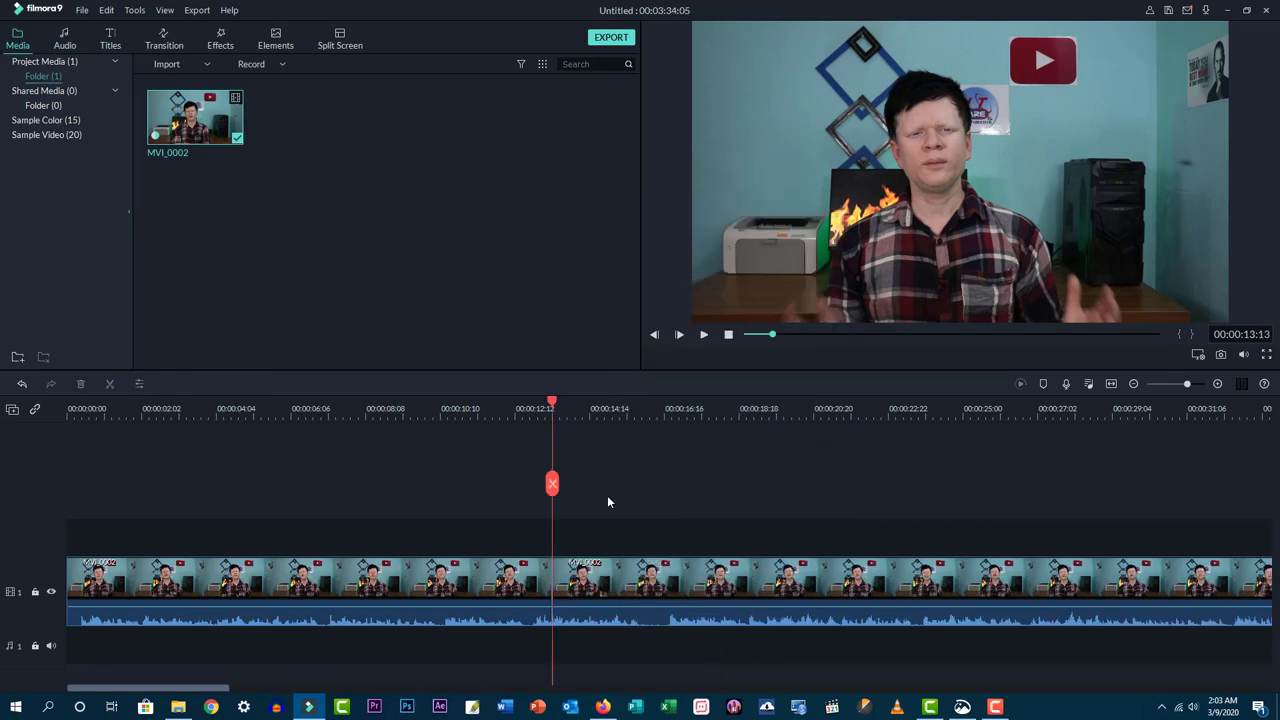
# - Reposition the second segment on video track 1, leaving a gap of about one second after the first segment
pyautogui.moveTo(620, 591); pyautogui.dragTo(1055, 590)
pyautogui.click(640, 600)
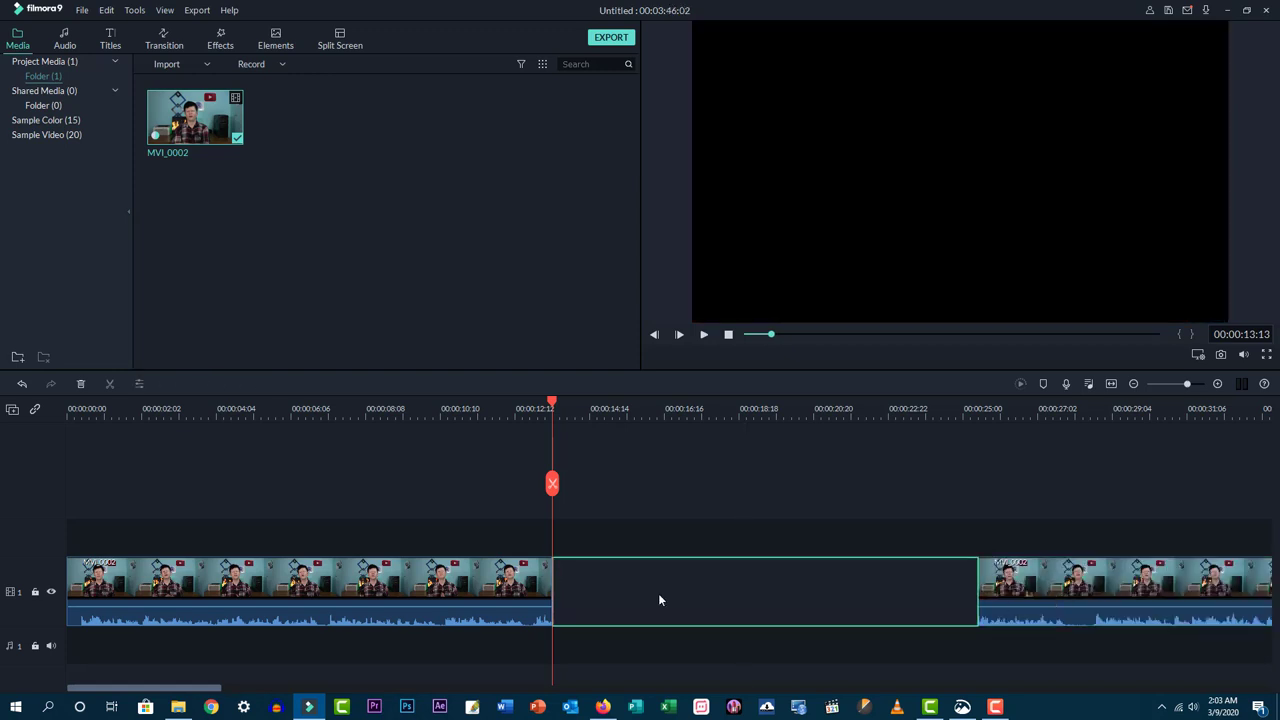
pyautogui.click(855, 544)
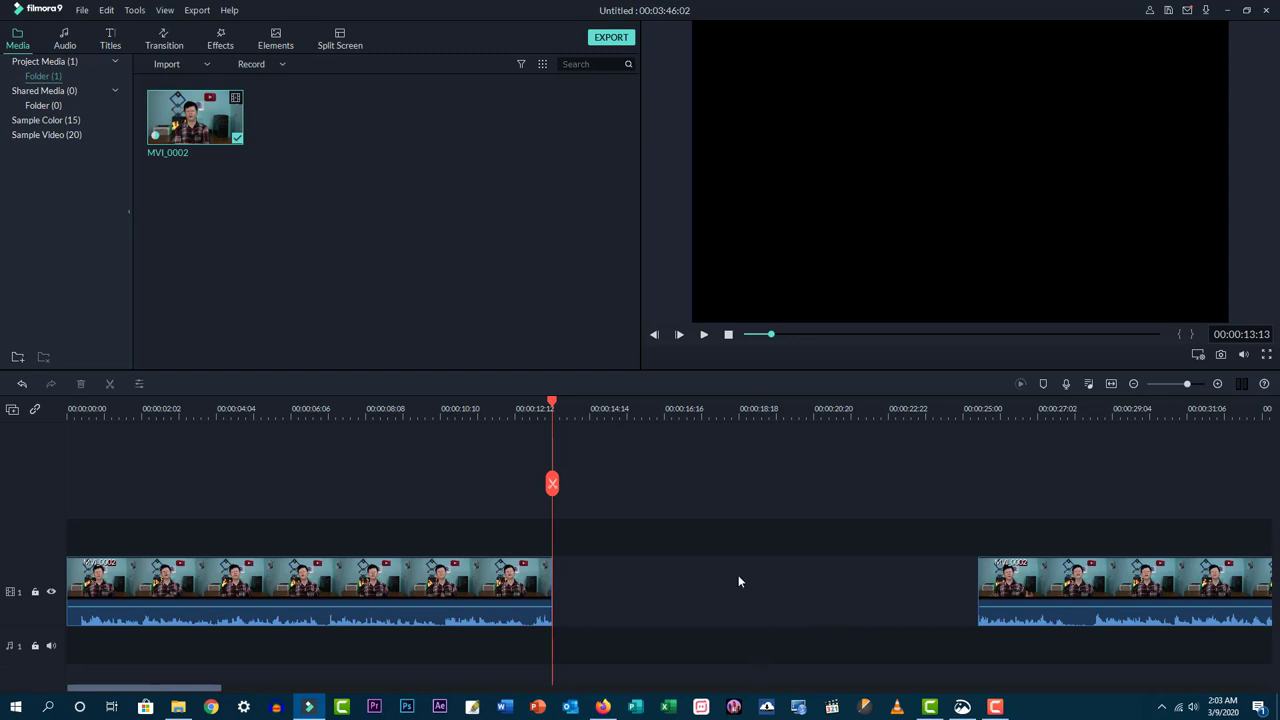
pyautogui.moveTo(1080, 595); pyautogui.dragTo(700, 592)
# - Split the second segment at 00:01:33:01, where its next silent pause begins
pyautogui.moveTo(205, 690); pyautogui.dragTo(613, 690)
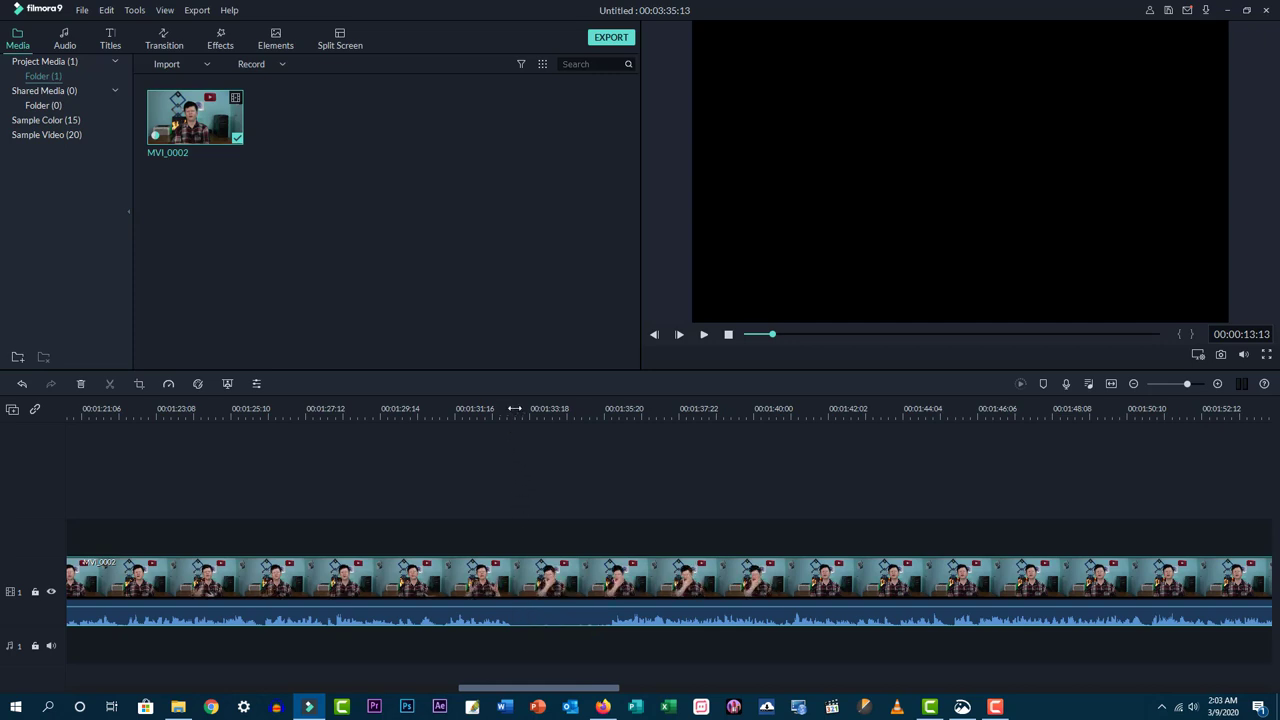
pyautogui.click(513, 408)
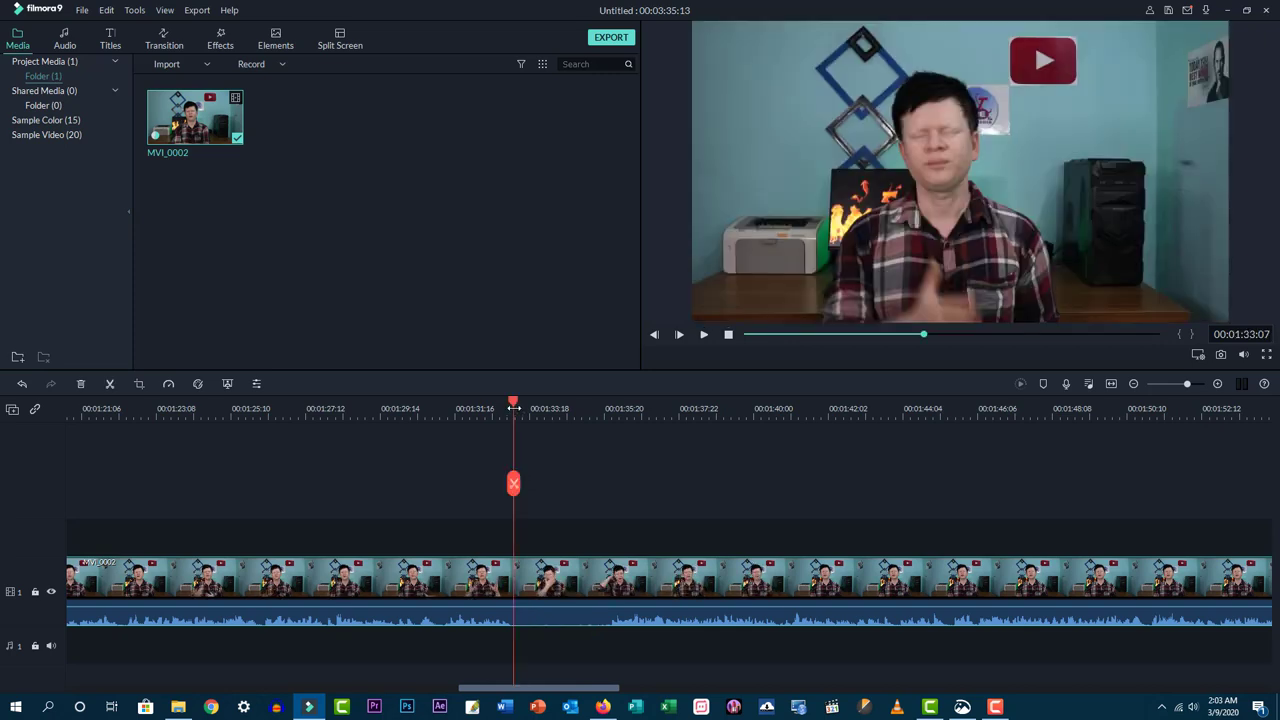
pyautogui.click(505, 408)
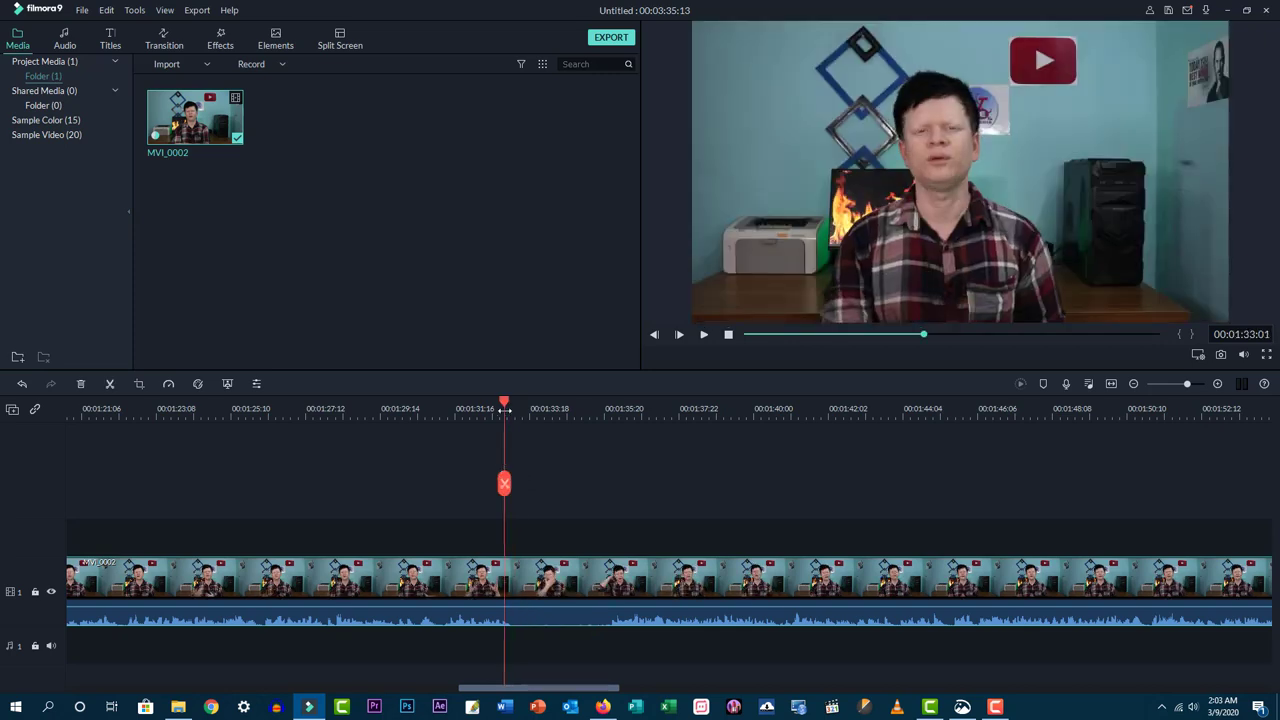
pyautogui.click(505, 486)
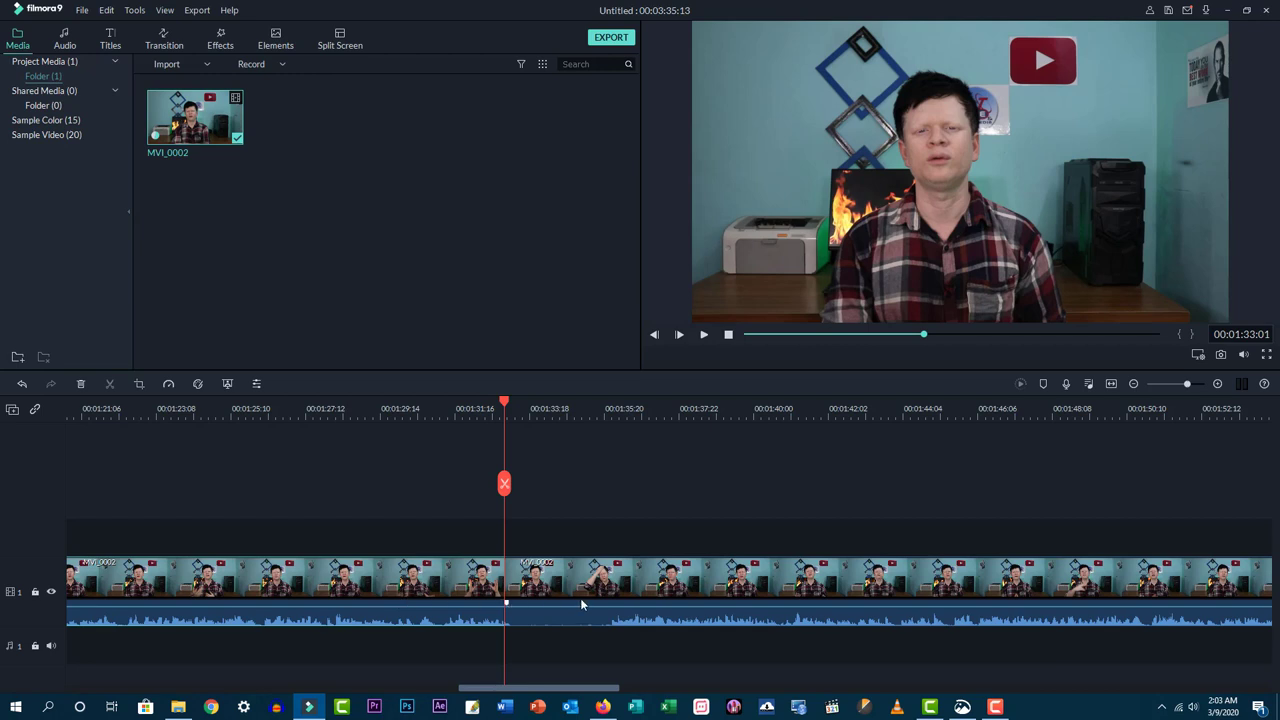
# - Split the clip at 00:01:35:22 and delete the silent segment between 00:01:33:01 and that cut
pyautogui.click(620, 410)
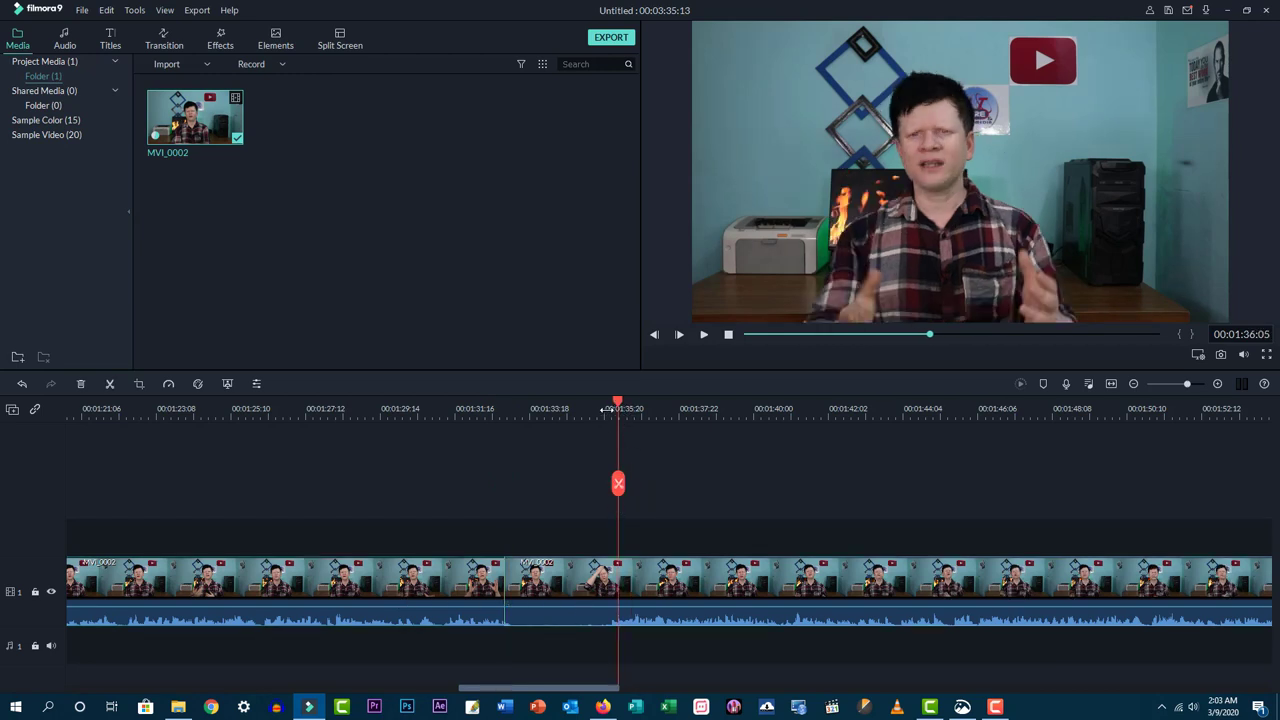
pyautogui.moveTo(615, 504); pyautogui.dragTo(607, 504)
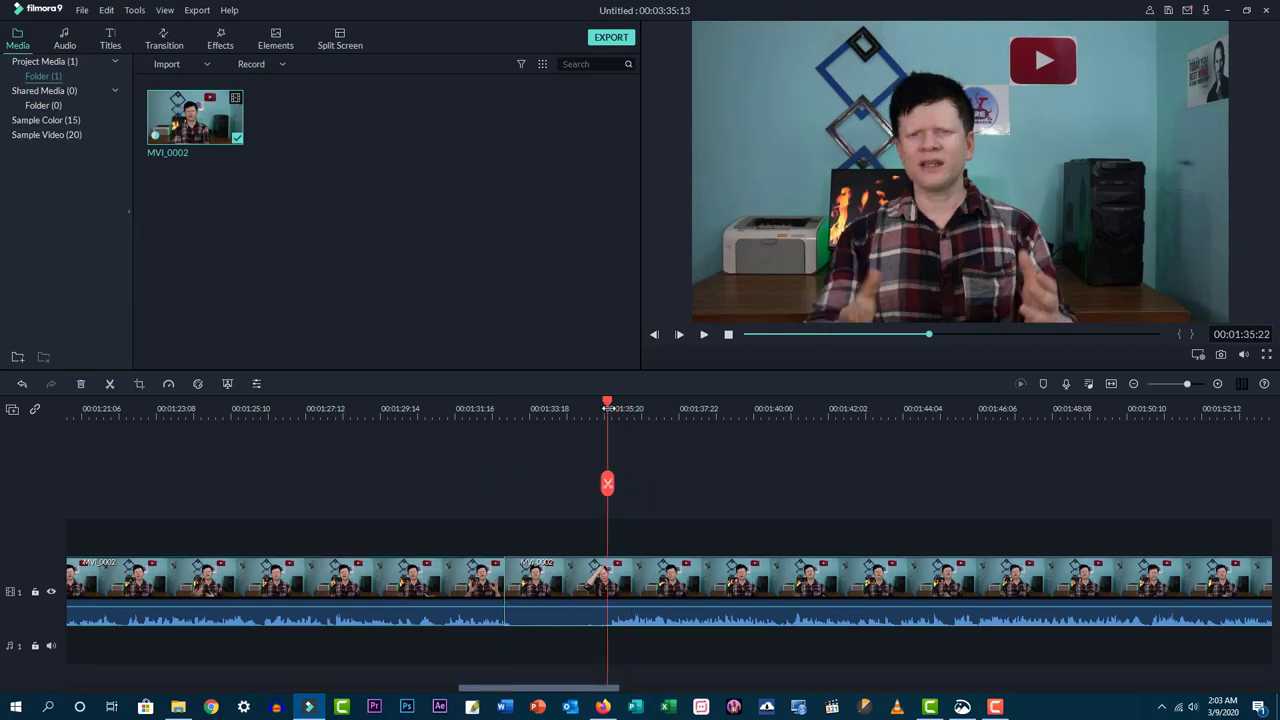
pyautogui.click(608, 484)
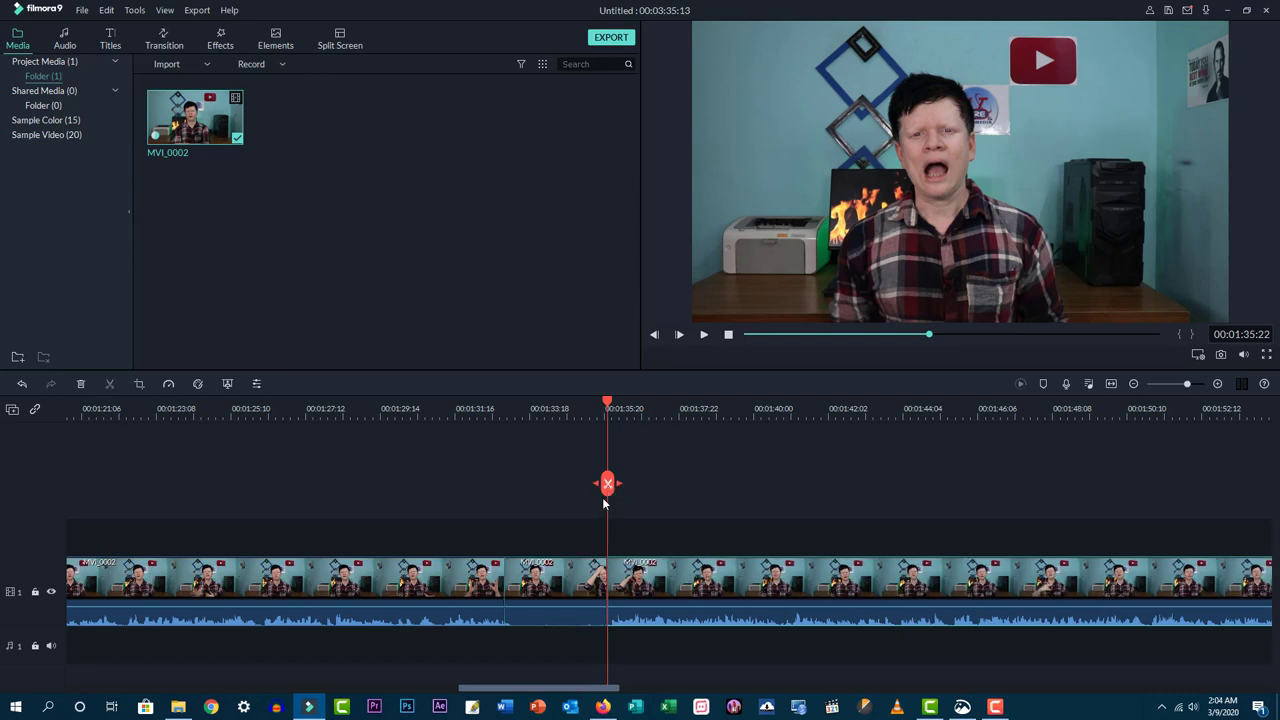
pyautogui.rightClick(566, 587)
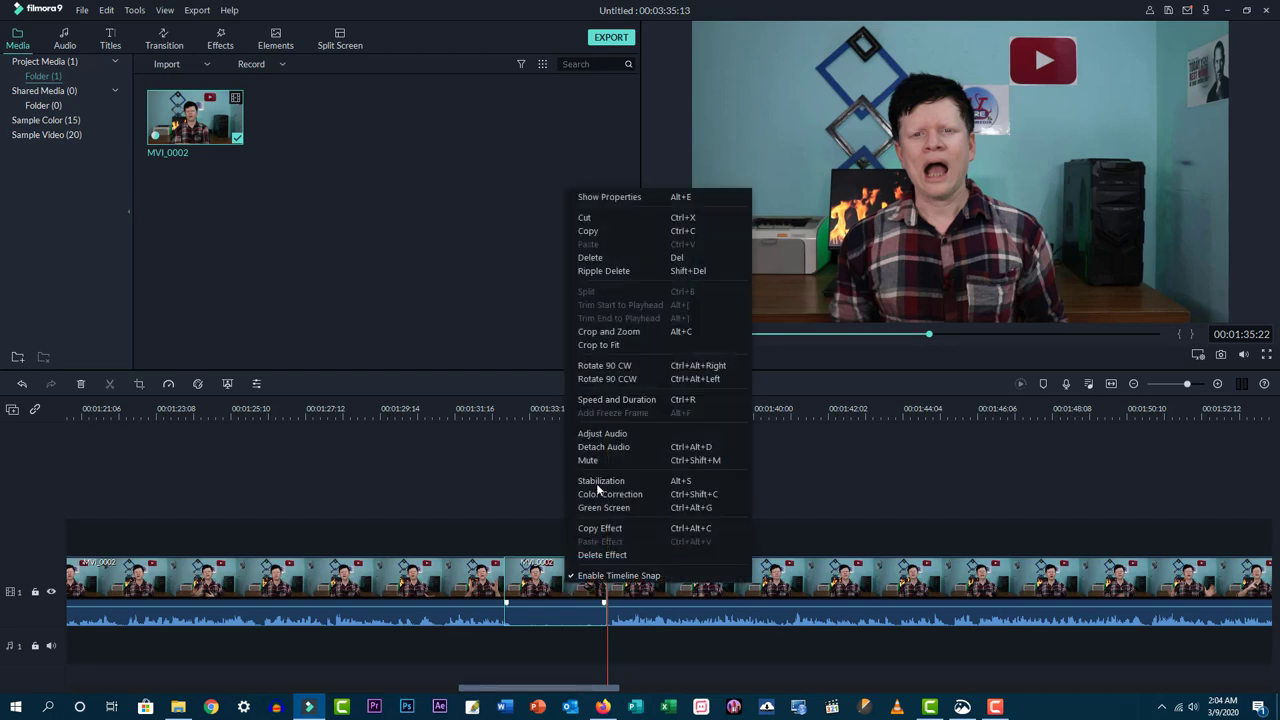
pyautogui.click(632, 251)
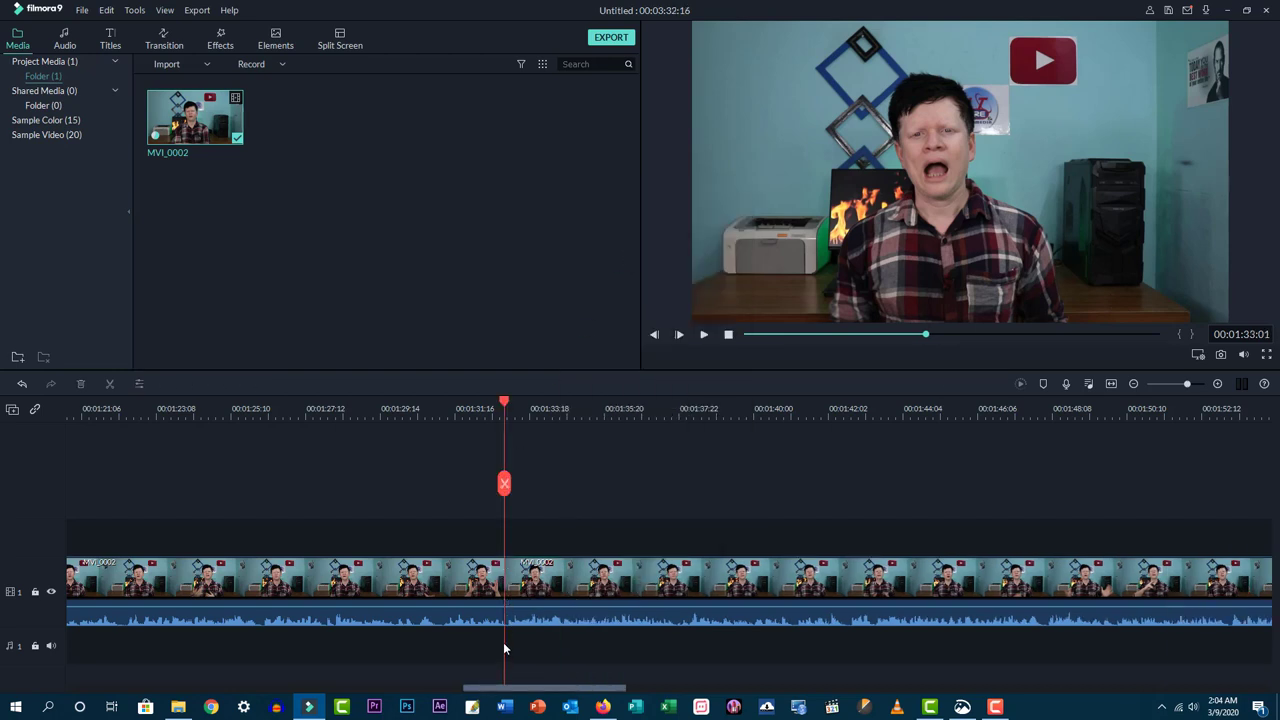
# - Detach the audio from the second segment, which follows the short gap near the start of the timeline
pyautogui.scroll(10, 355, 660)
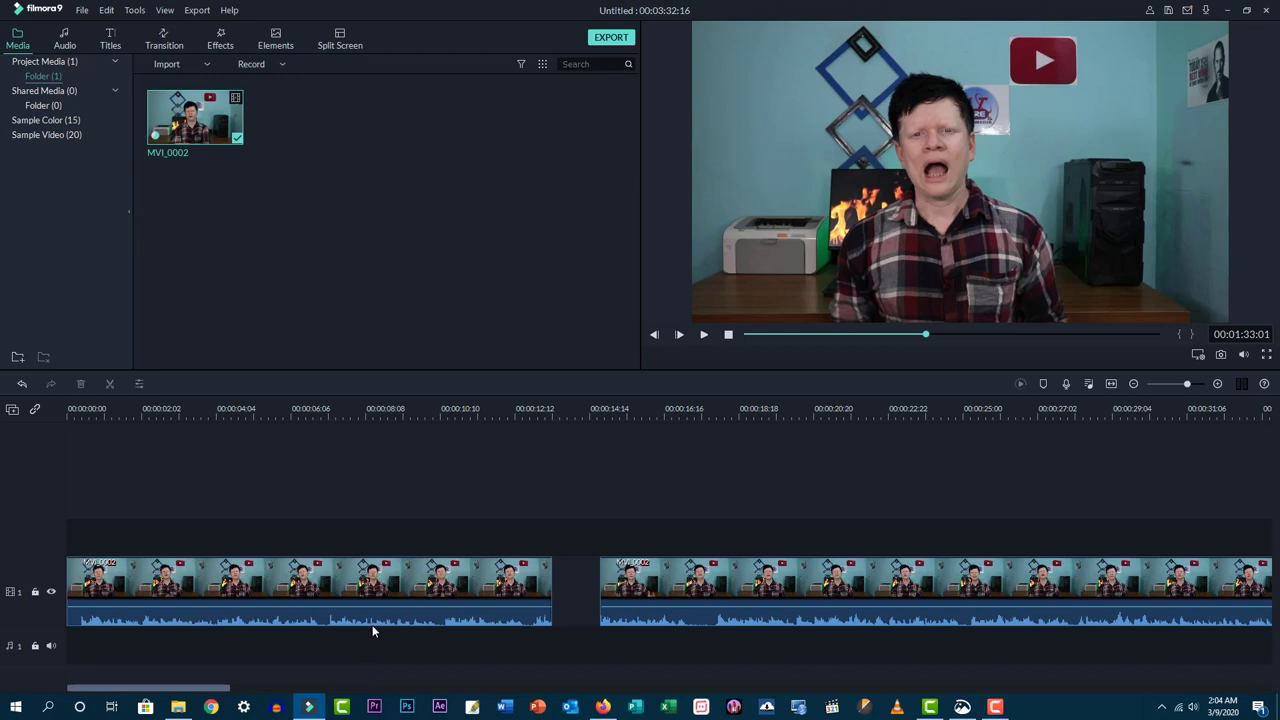
pyautogui.click(384, 587)
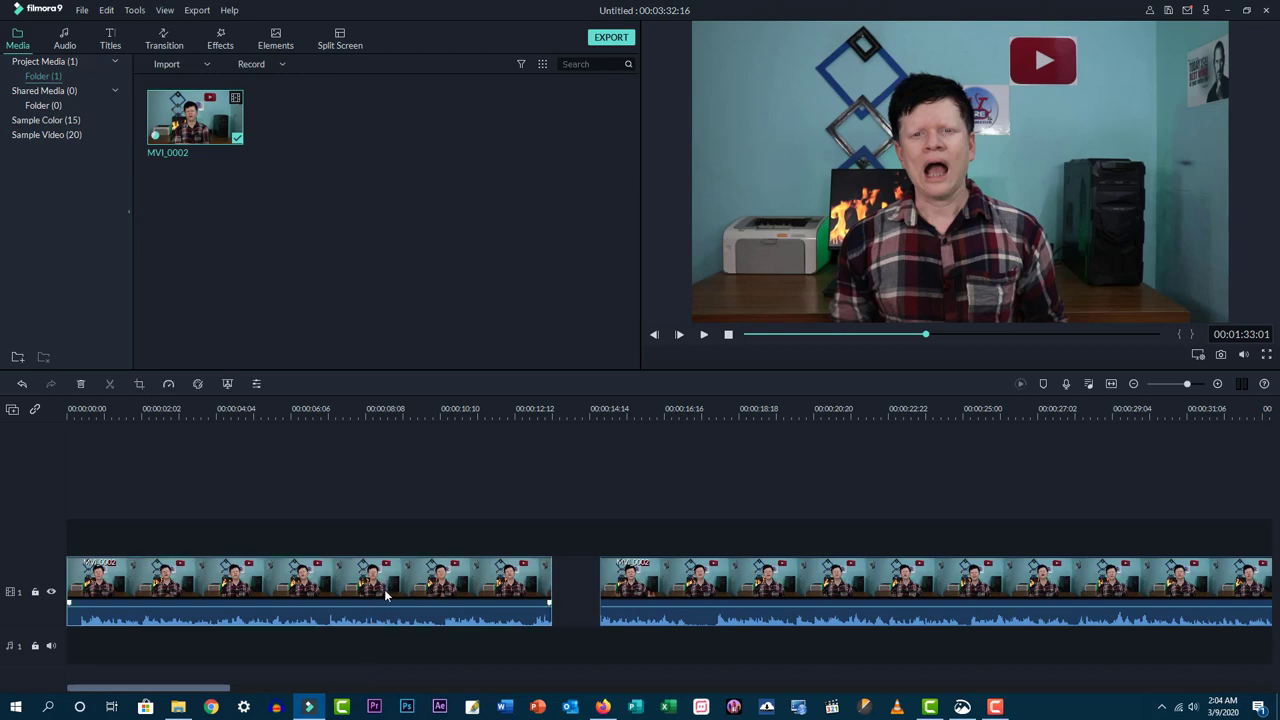
pyautogui.click(684, 593)
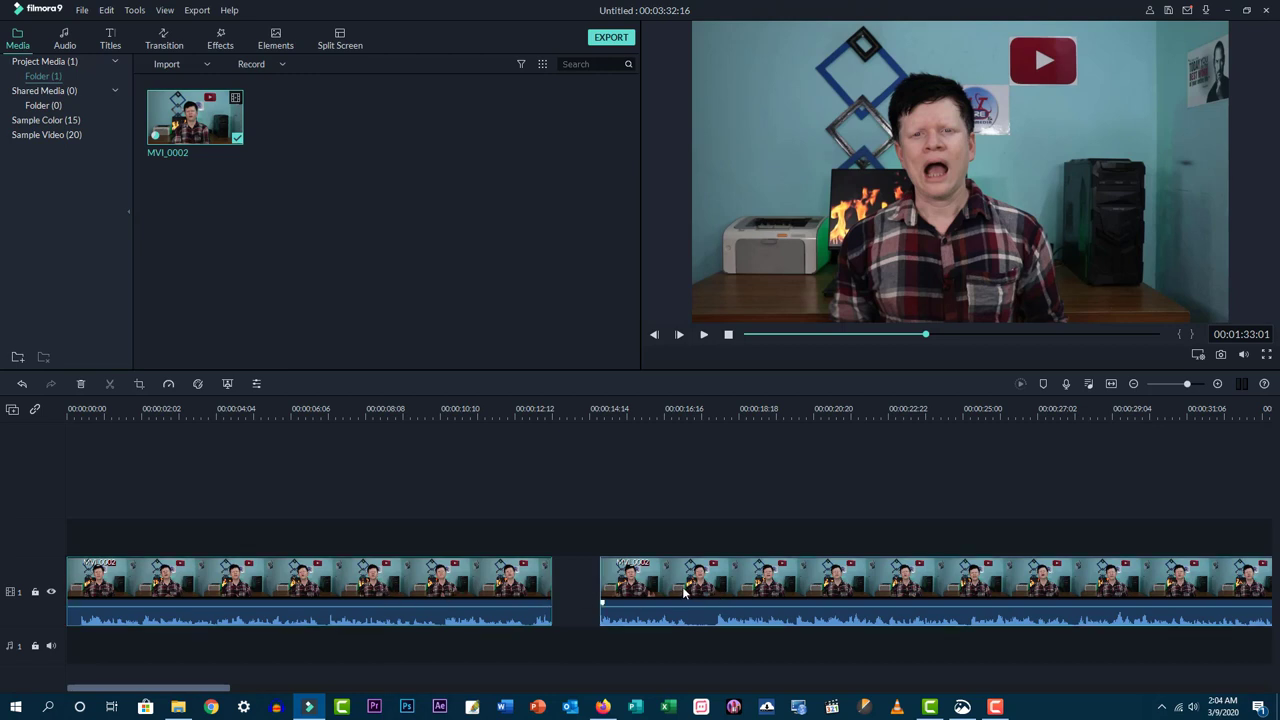
pyautogui.rightClick(684, 593)
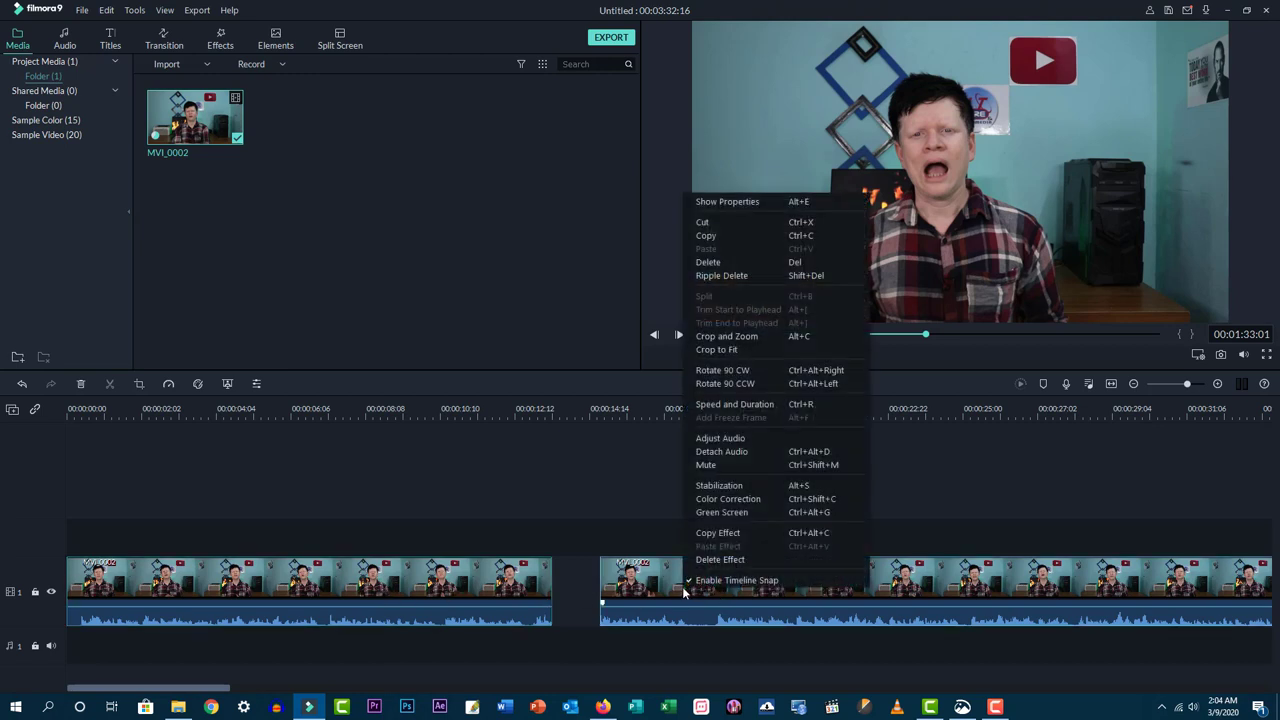
pyautogui.click(733, 454)
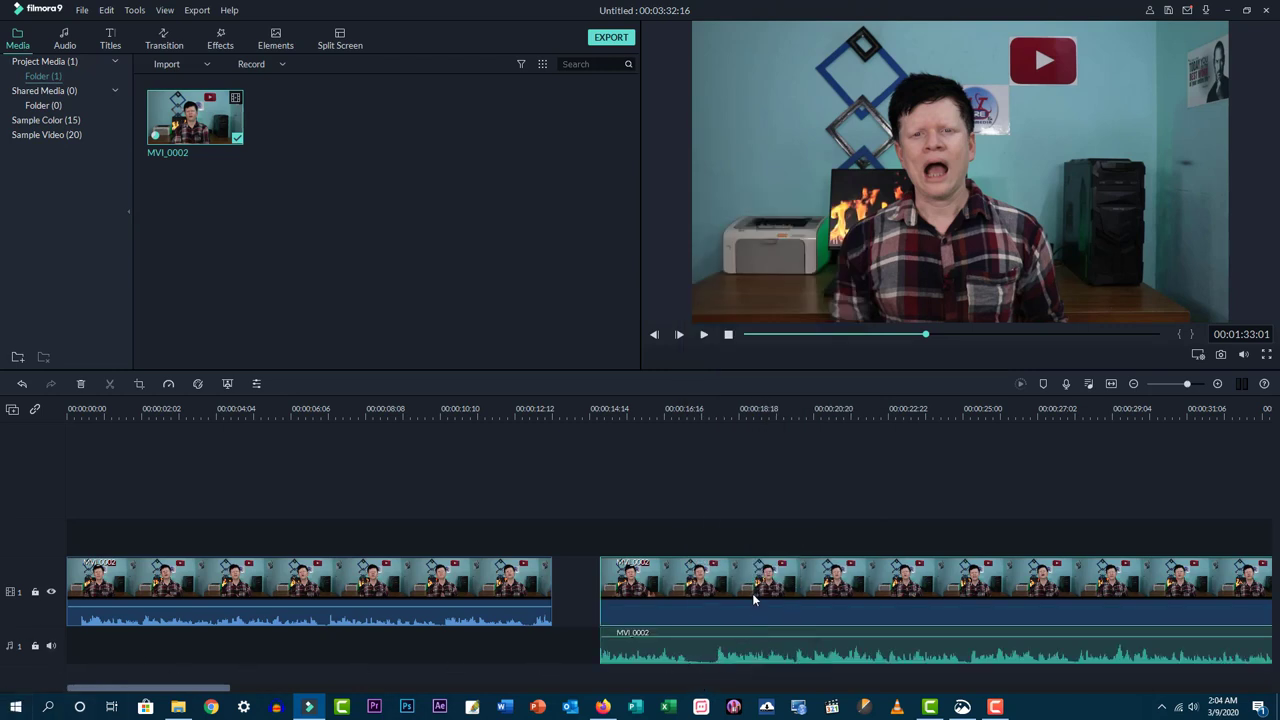
# - Delete the second segment's detached audio from the audio track and undo the deletion
pyautogui.click(725, 650)
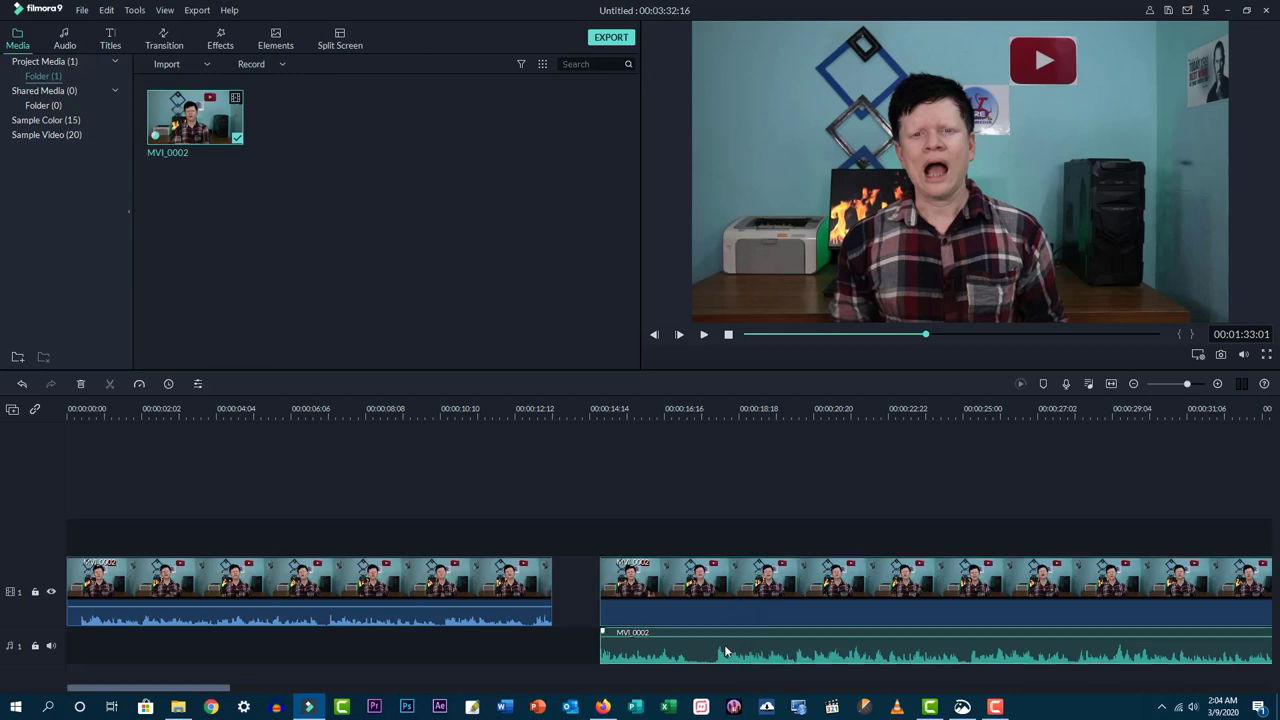
pyautogui.press('Delete')
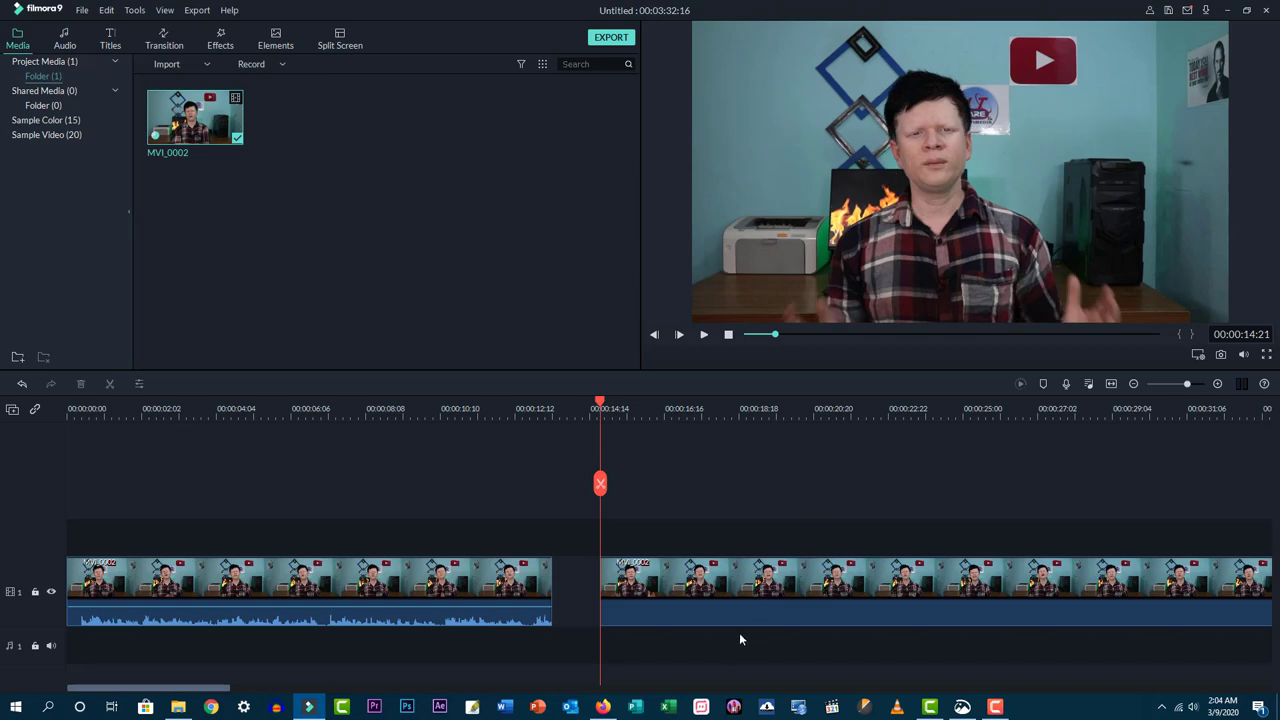
pyautogui.hotkey('ctrl', 'z')
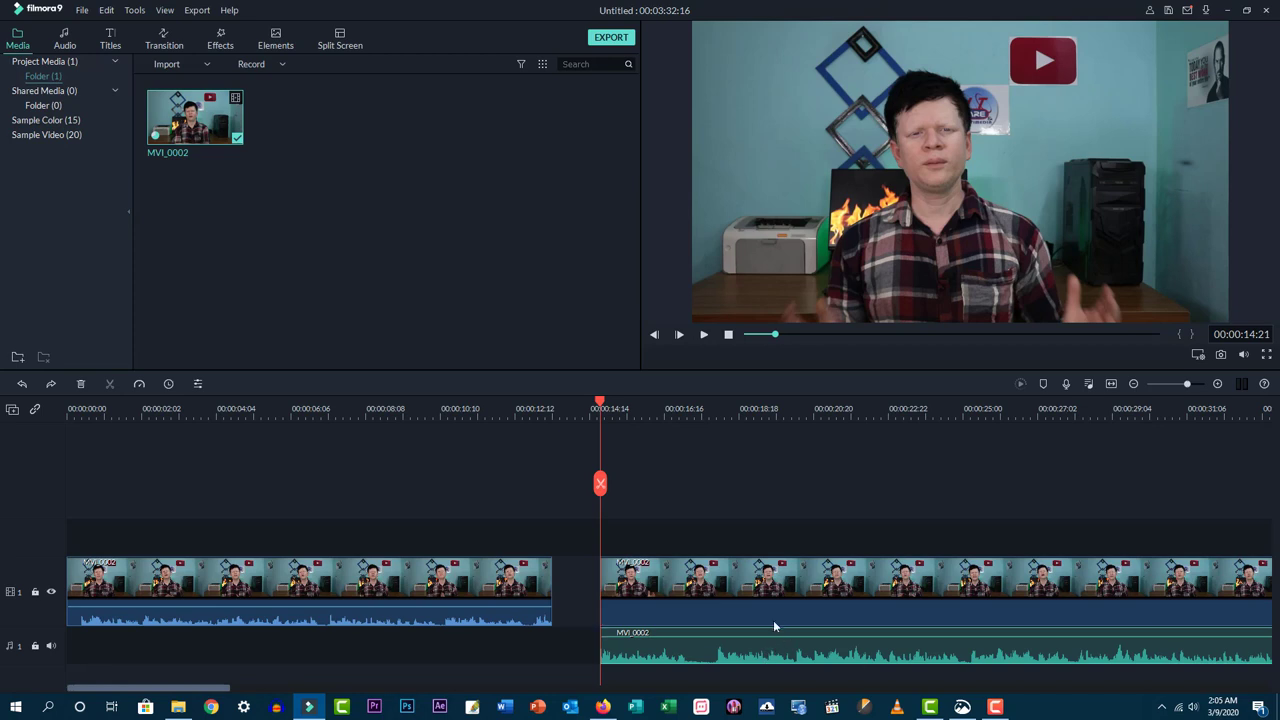
pyautogui.hotkey('ctrl', 'z')
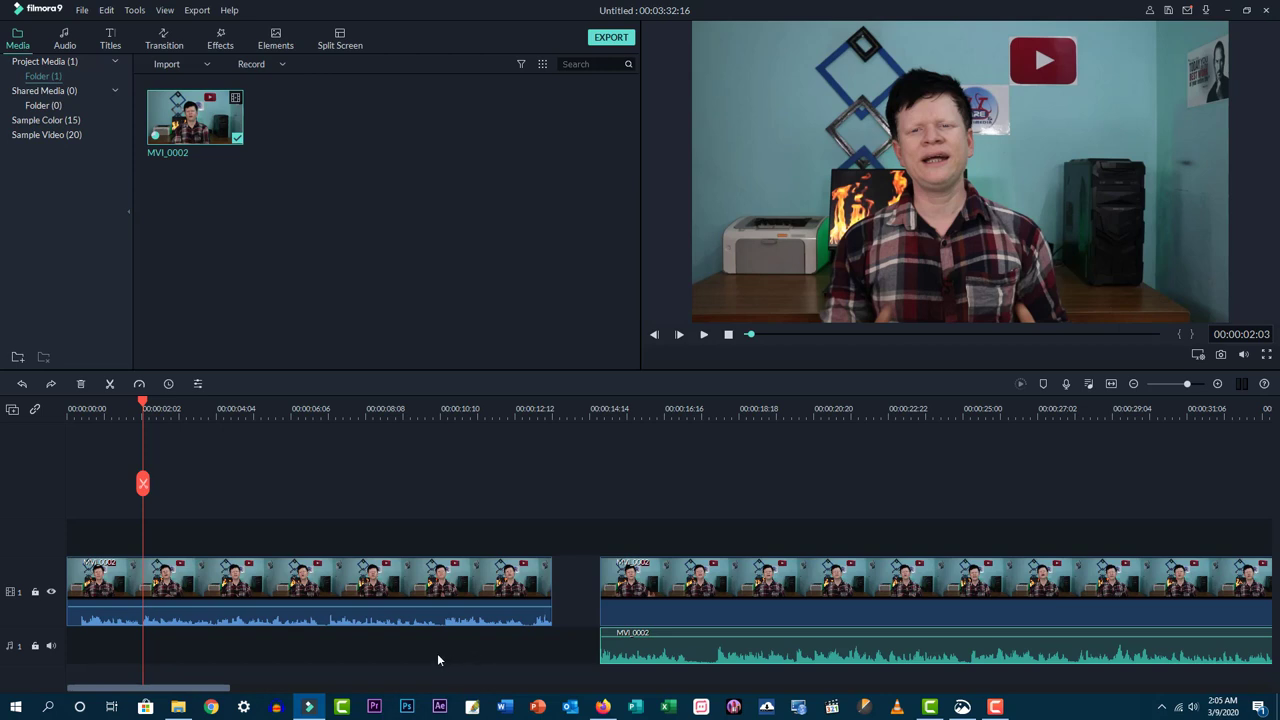
# - Play back the first segment with its audio settings open and raise its volume to 5 dB
pyautogui.click(348, 590)
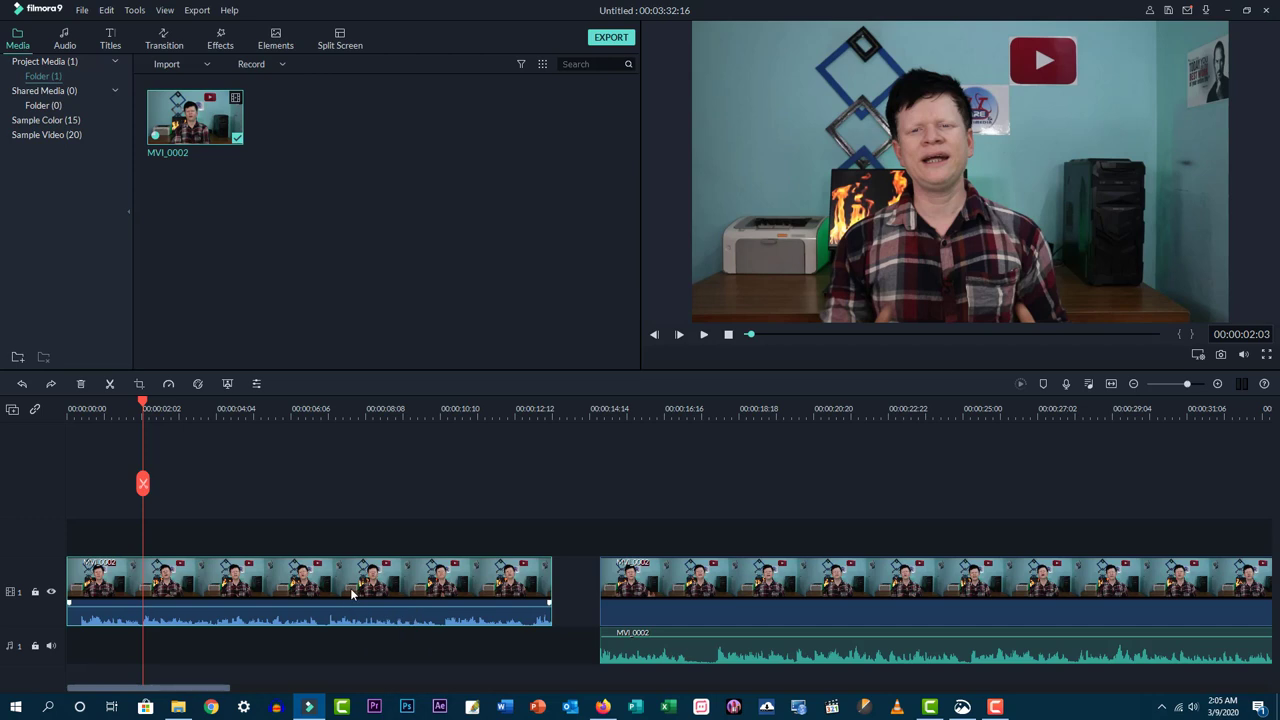
pyautogui.doubleClick(351, 594)
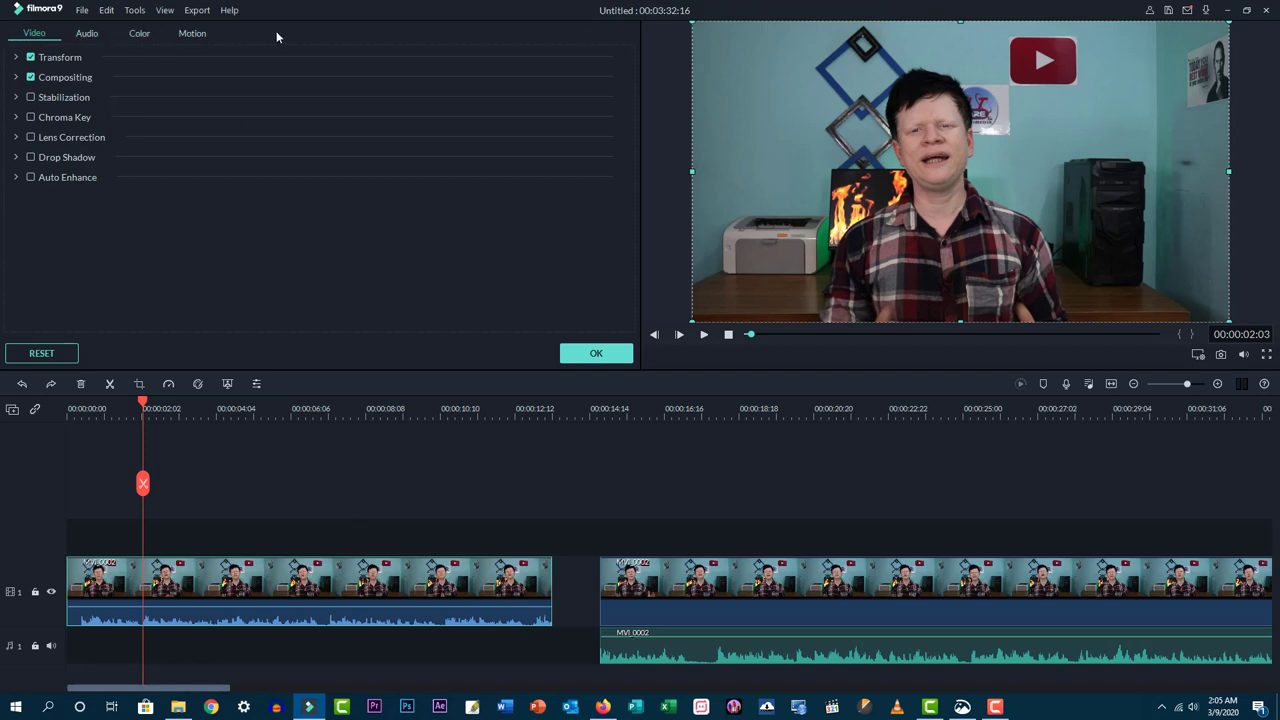
pyautogui.click(87, 35)
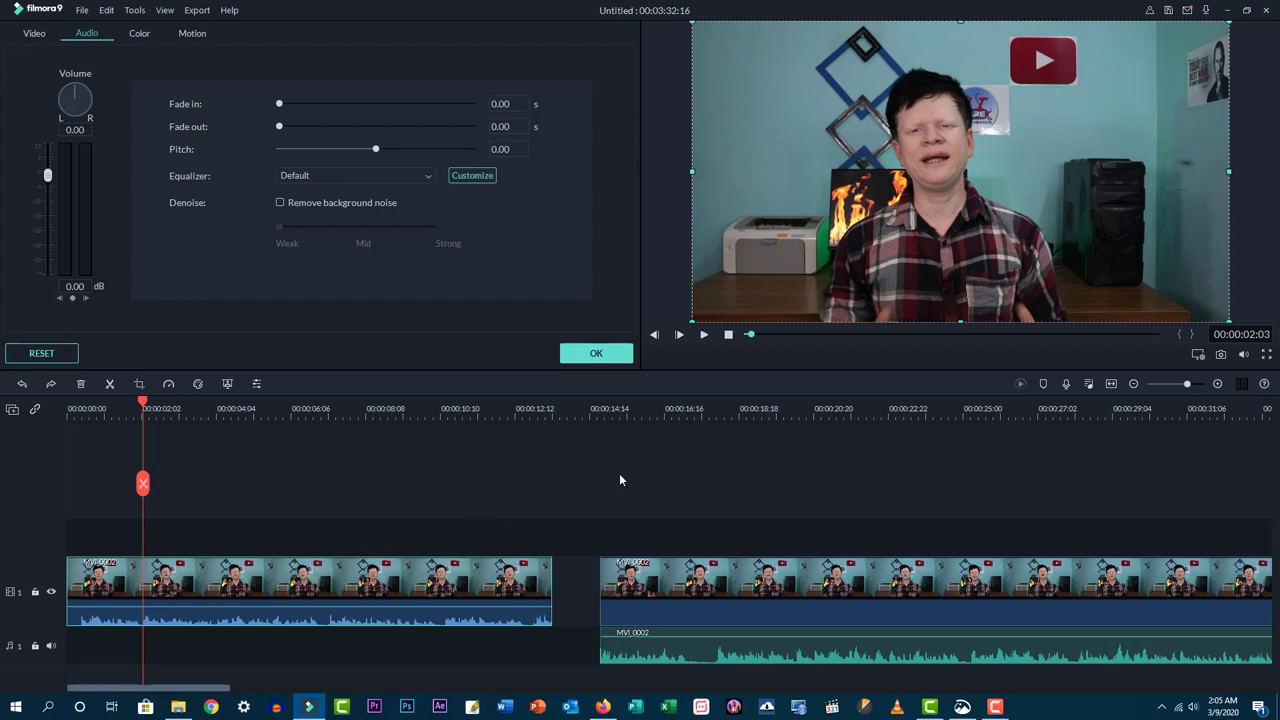
pyautogui.click(704, 337)
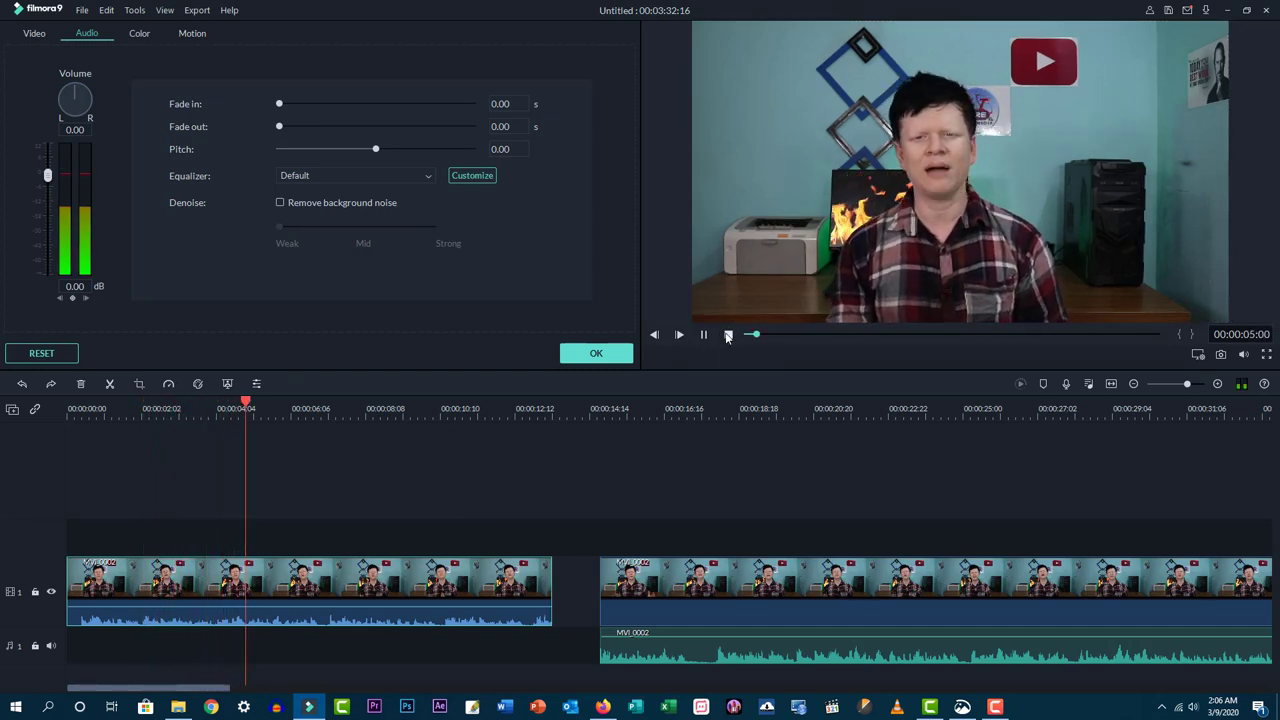
pyautogui.click(728, 335)
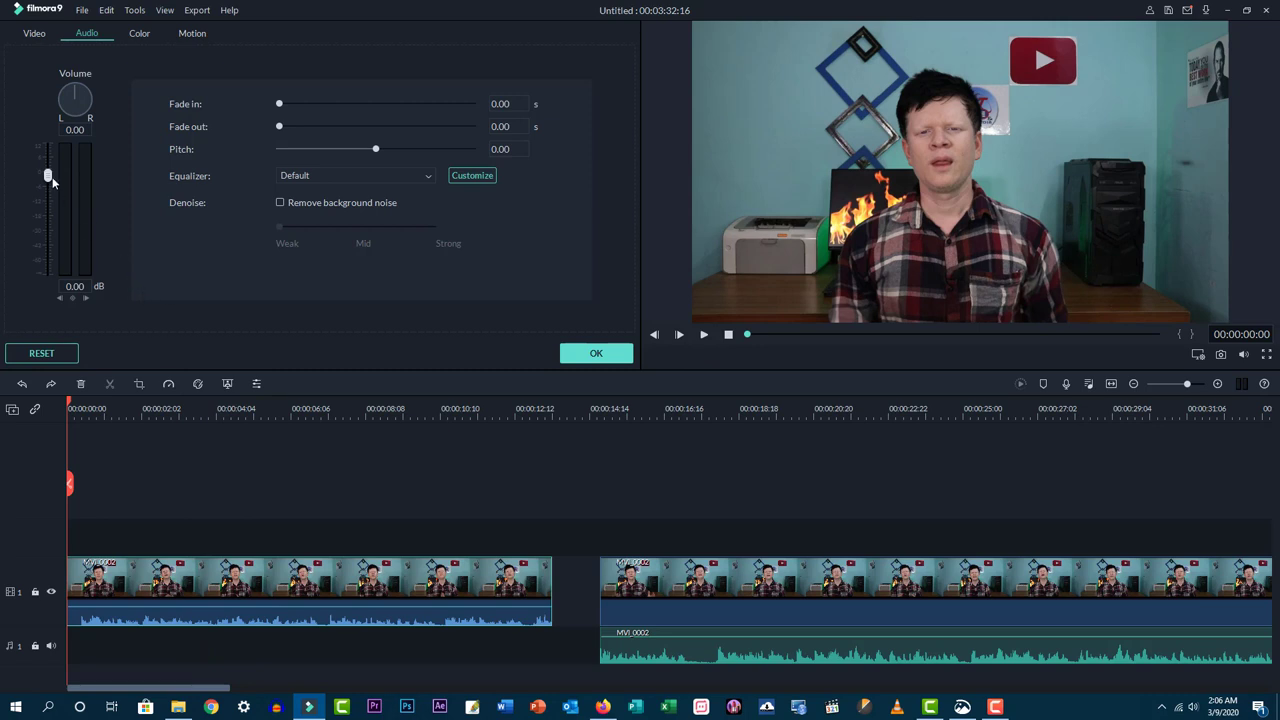
pyautogui.moveTo(47, 175); pyautogui.dragTo(47, 162)
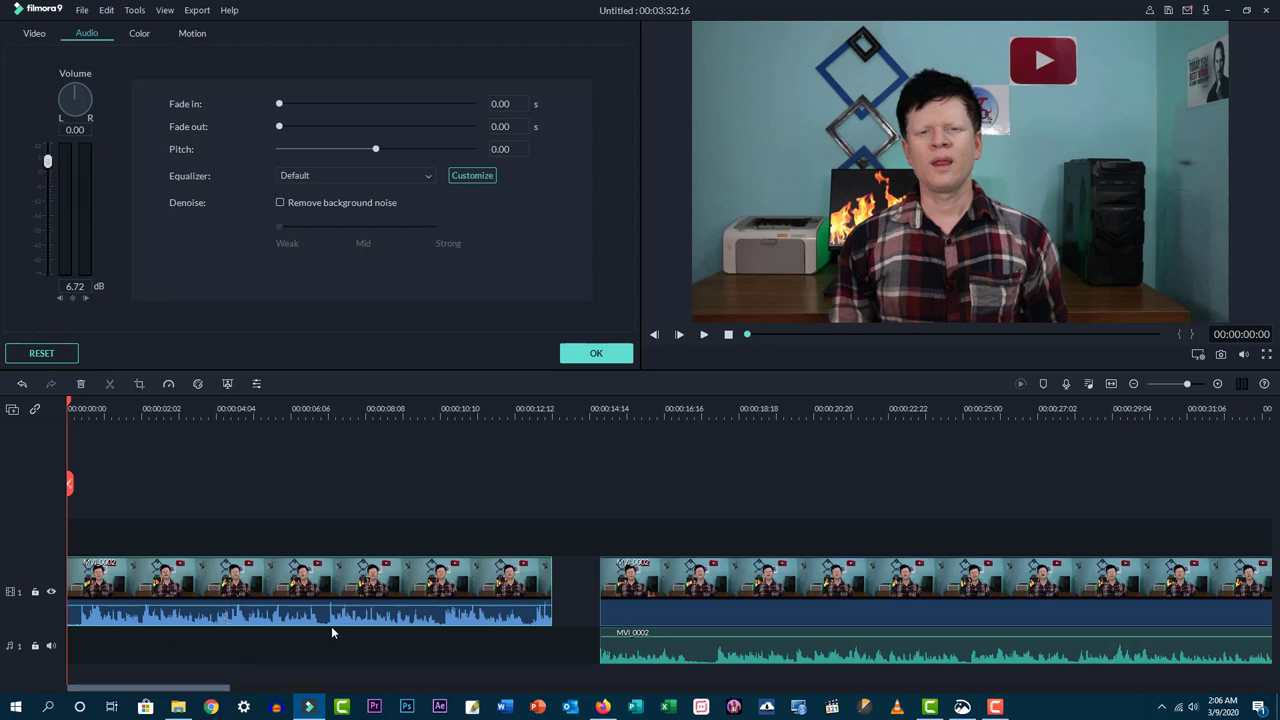
pyautogui.moveTo(48, 162)
pyautogui.mouseDown()
pyautogui.moveTo(55, 285)
pyautogui.moveTo(56, 155)
pyautogui.mouseUp()
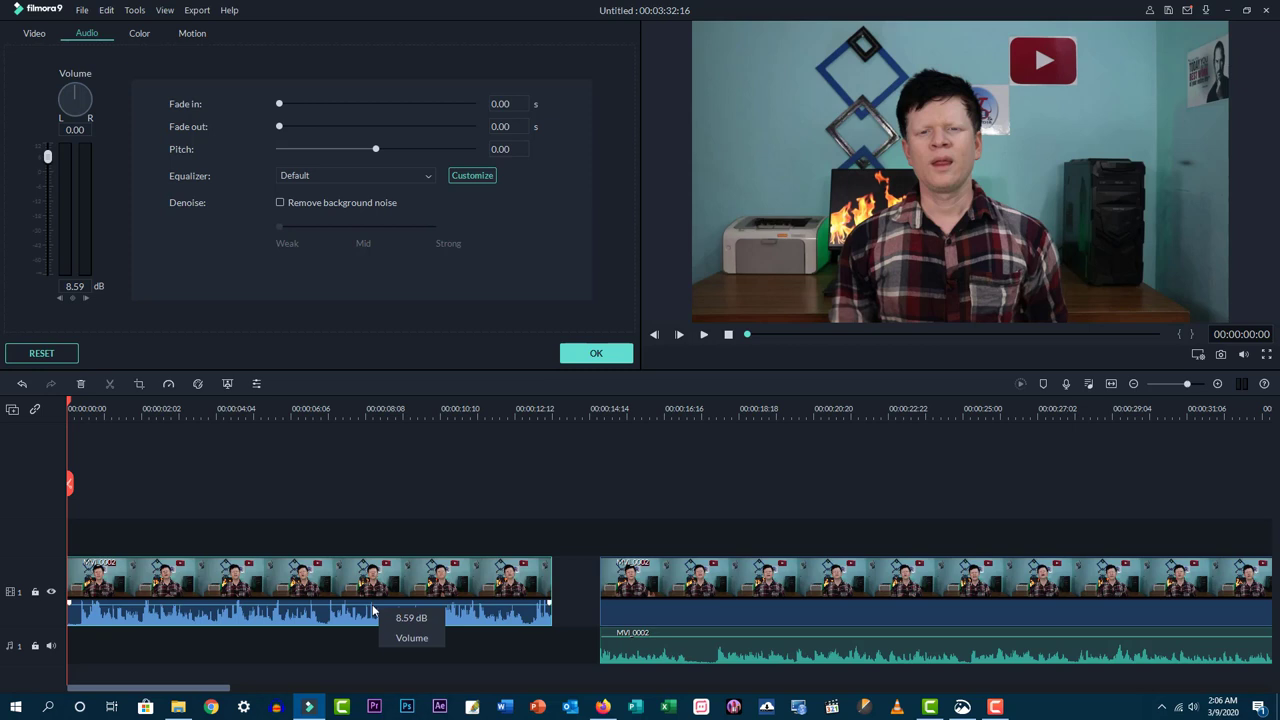
pyautogui.moveTo(368, 602)
pyautogui.mouseDown()
pyautogui.moveTo(371, 622)
pyautogui.moveTo(371, 606)
pyautogui.mouseUp()
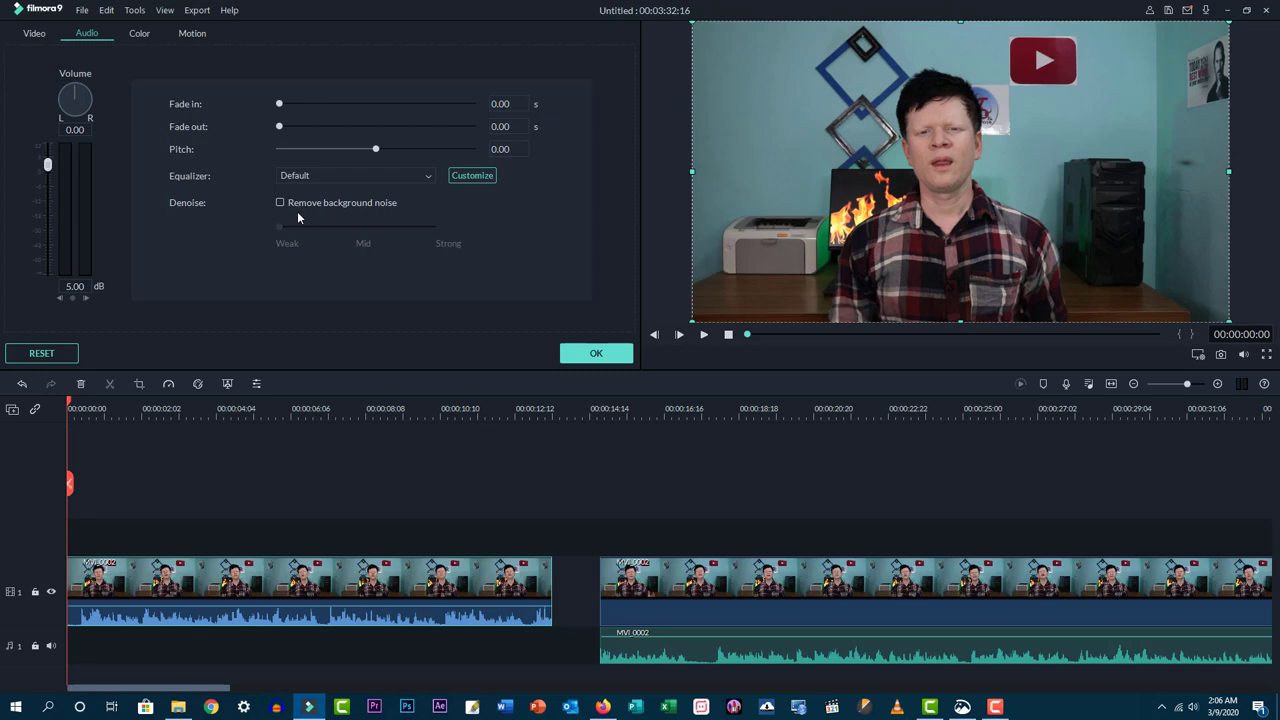
# - Add a 0.42 s audio fade-out at the end of the first segment, starting at about 00:00:13:02
pyautogui.click(278, 420)
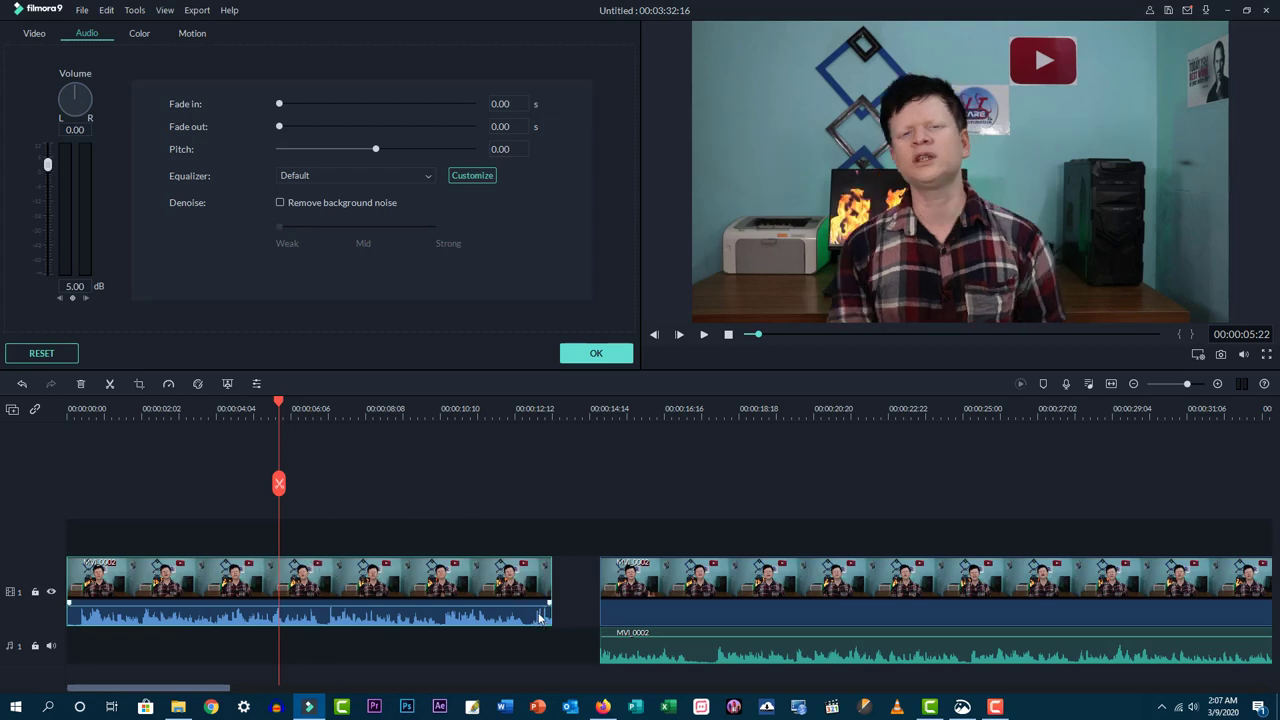
pyautogui.click(534, 408)
pyautogui.scroll(3, 760, 404)
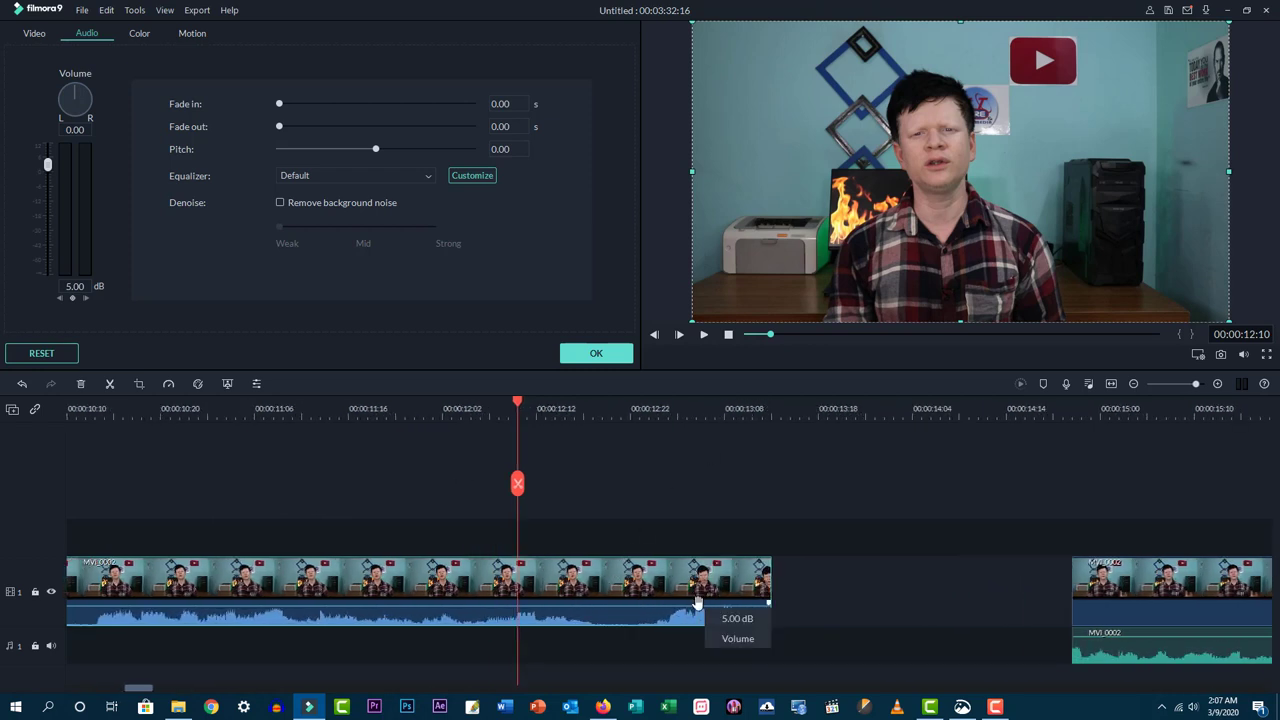
pyautogui.click(678, 408)
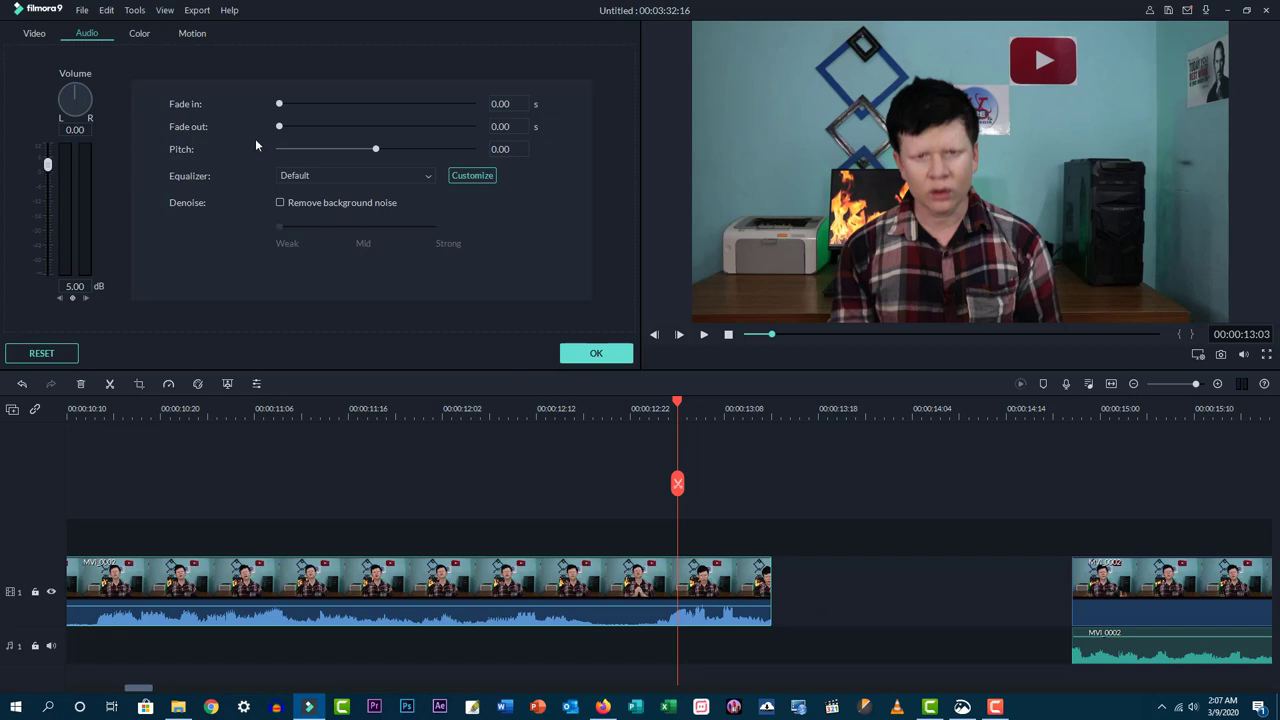
pyautogui.moveTo(283, 126)
pyautogui.mouseDown()
pyautogui.moveTo(346, 128)
pyautogui.moveTo(297, 128)
pyautogui.mouseUp()
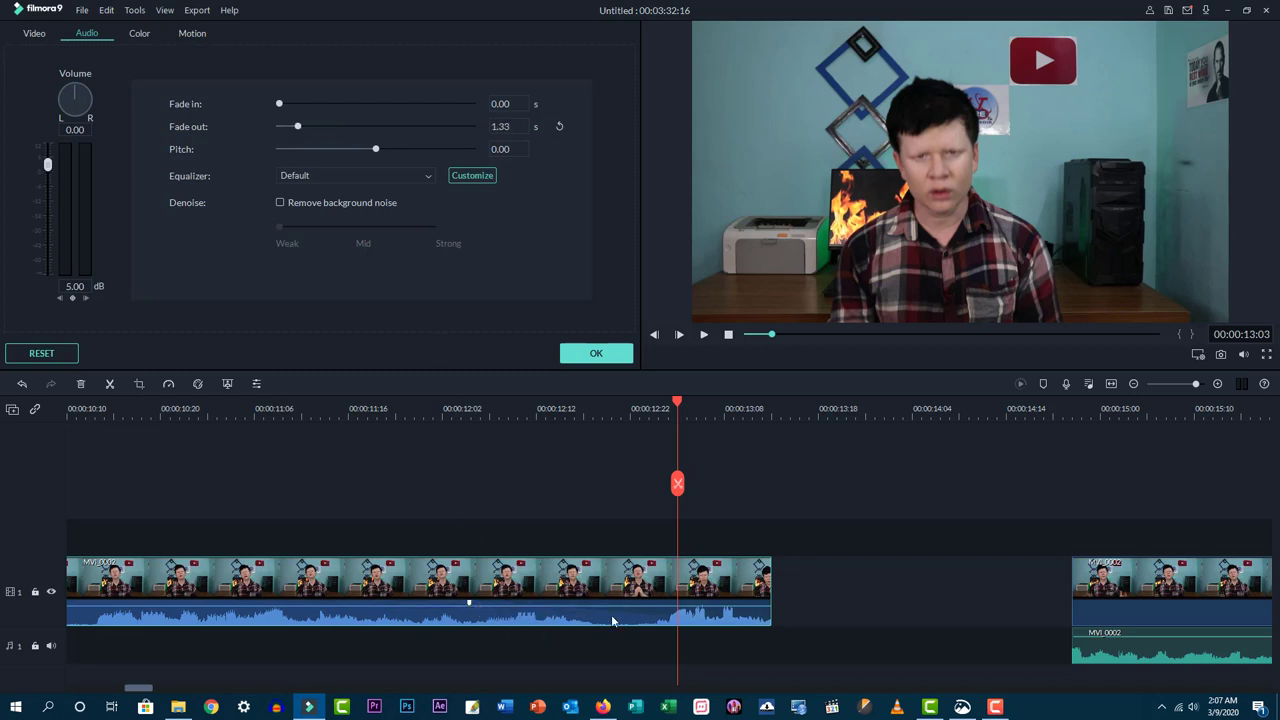
pyautogui.click(469, 602)
pyautogui.moveTo(469, 603); pyautogui.dragTo(677, 604)
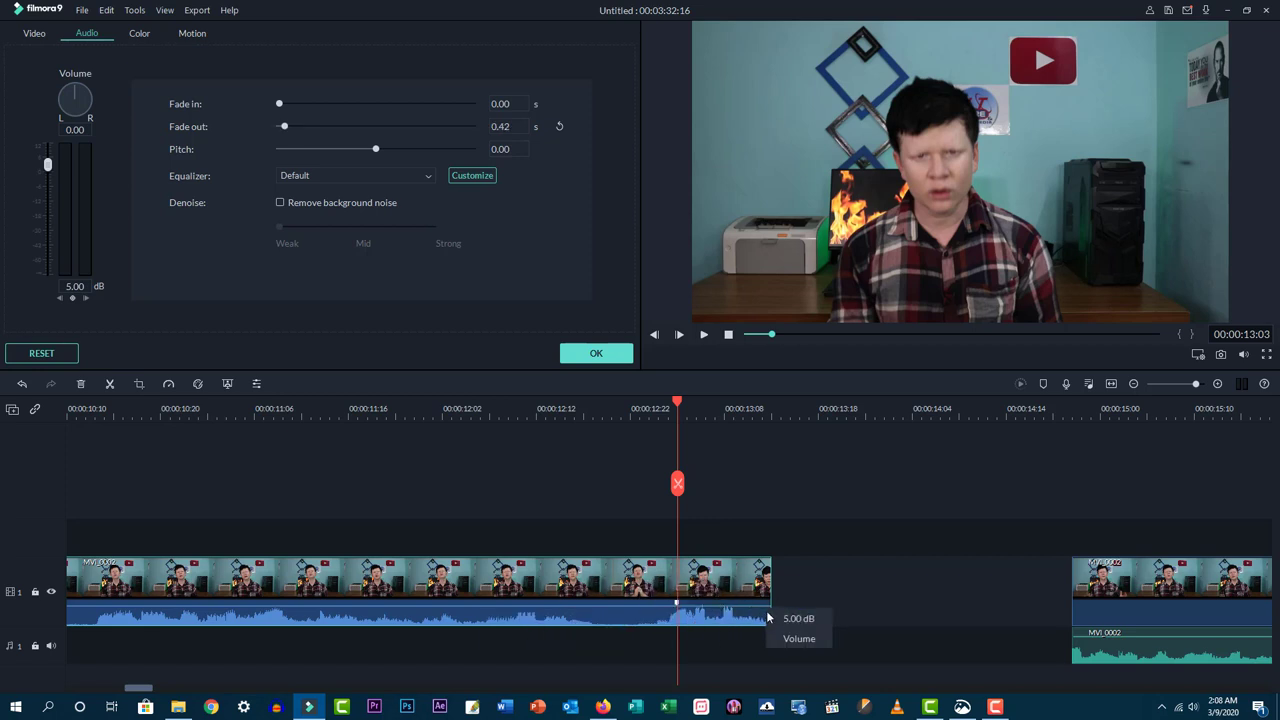
# - Lengthen the first segment's audio fade-out to 1.54 s and play the timeline to test it
pyautogui.click(640, 409)
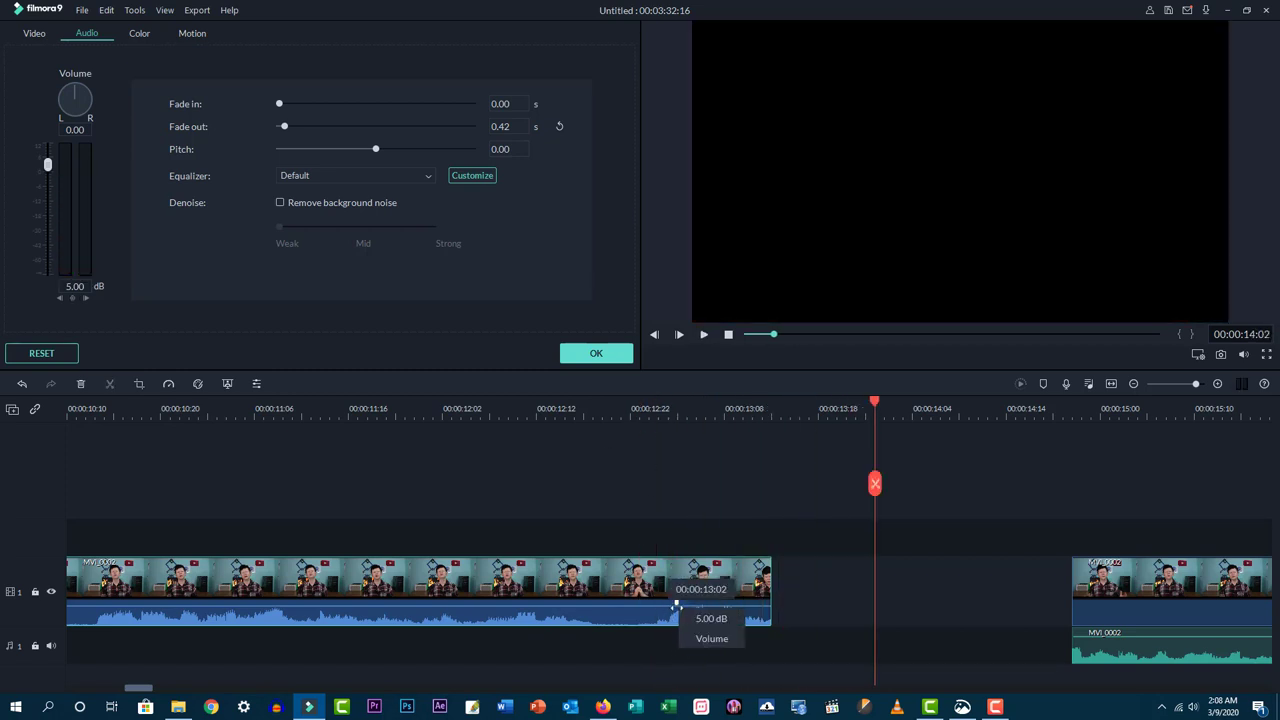
pyautogui.moveTo(497, 603); pyautogui.dragTo(414, 603)
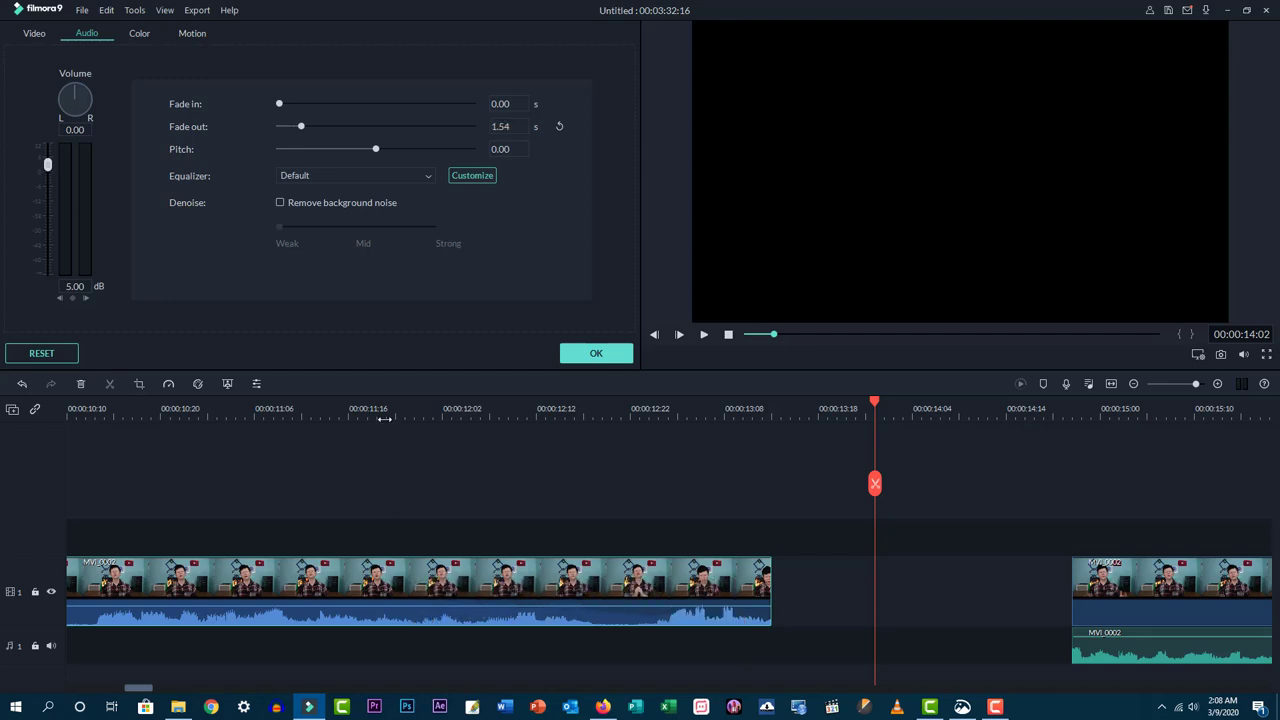
pyautogui.click(378, 410)
pyautogui.press('space')
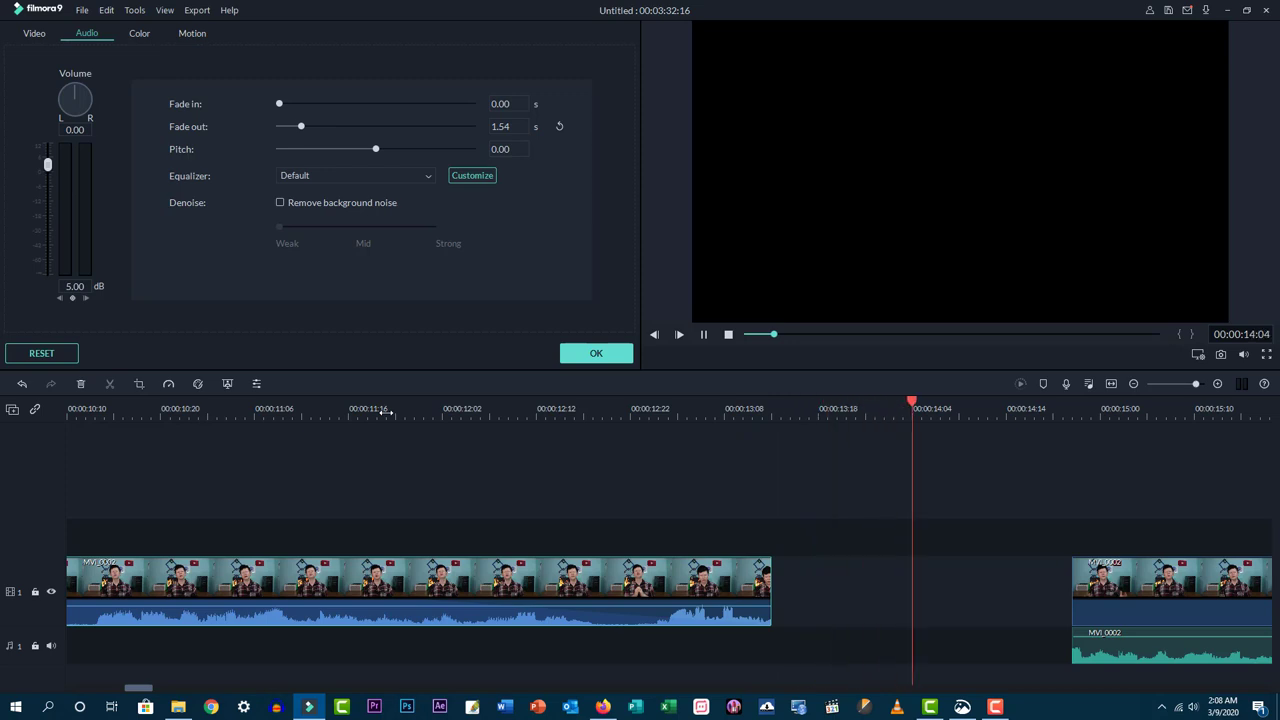
pyautogui.press('space')
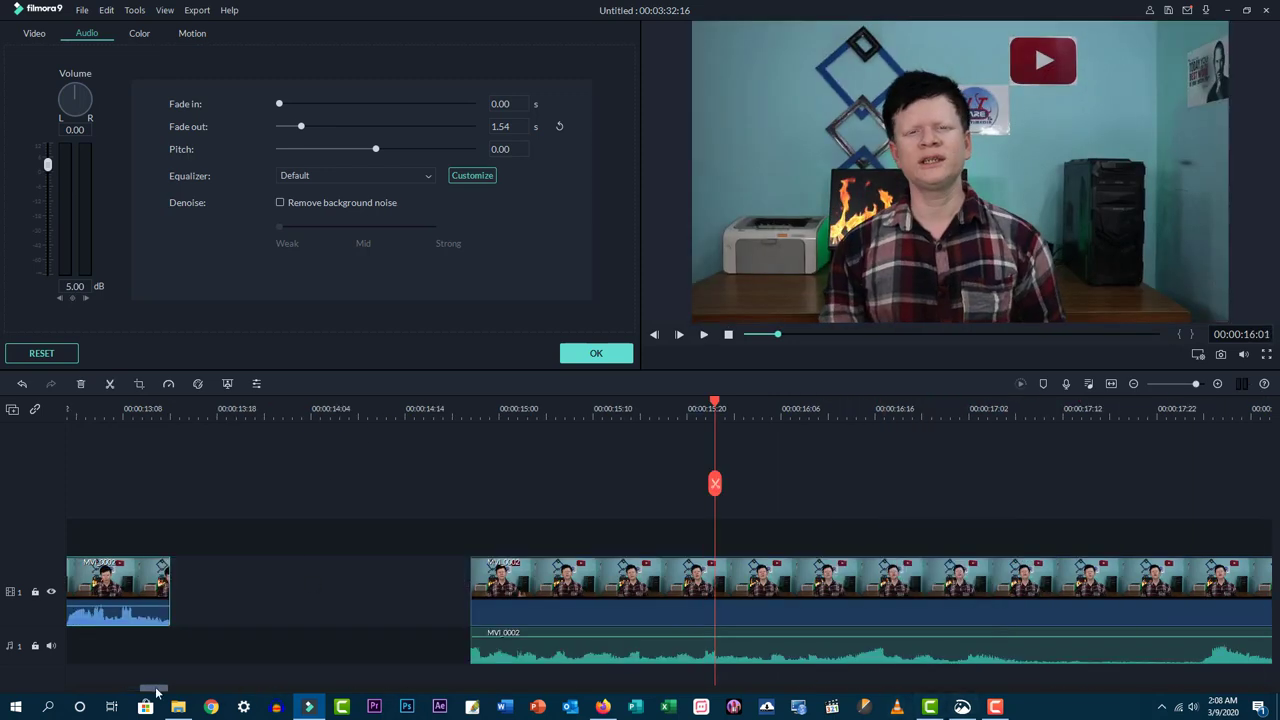
# - Reset the first segment's audio fade-out to its default
pyautogui.moveTo(152, 688); pyautogui.dragTo(78, 689)
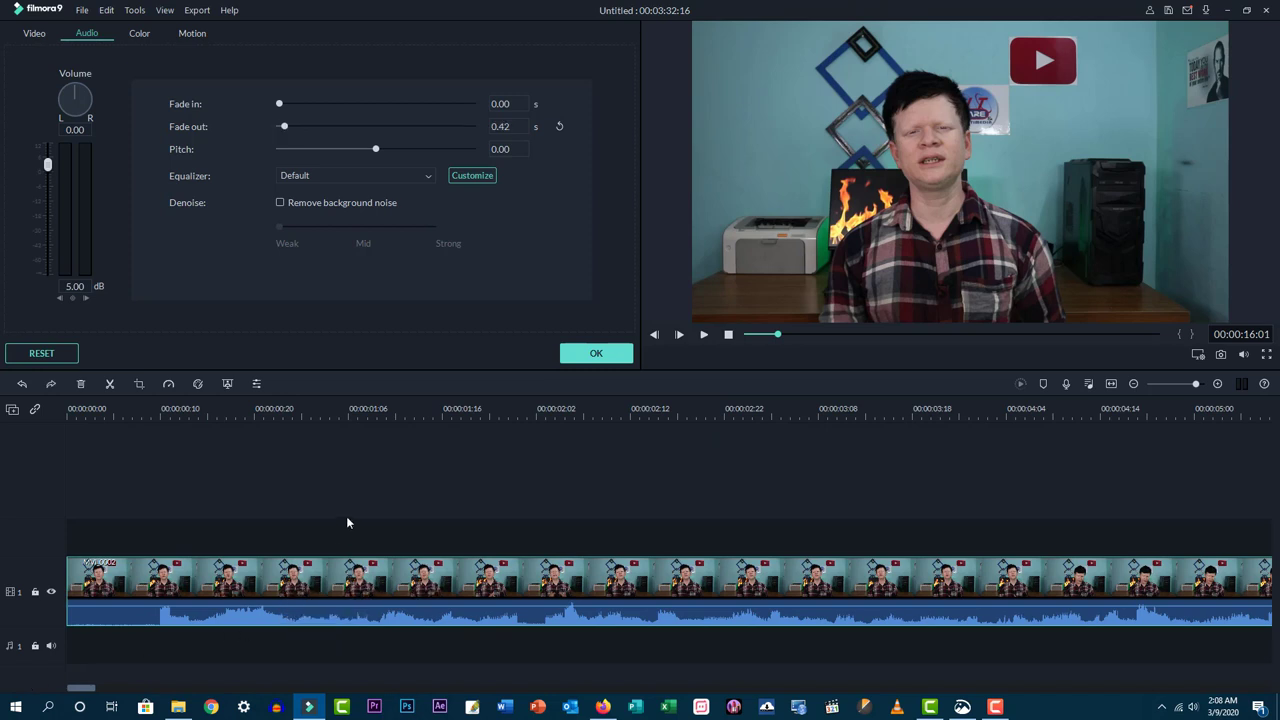
pyautogui.click(559, 126)
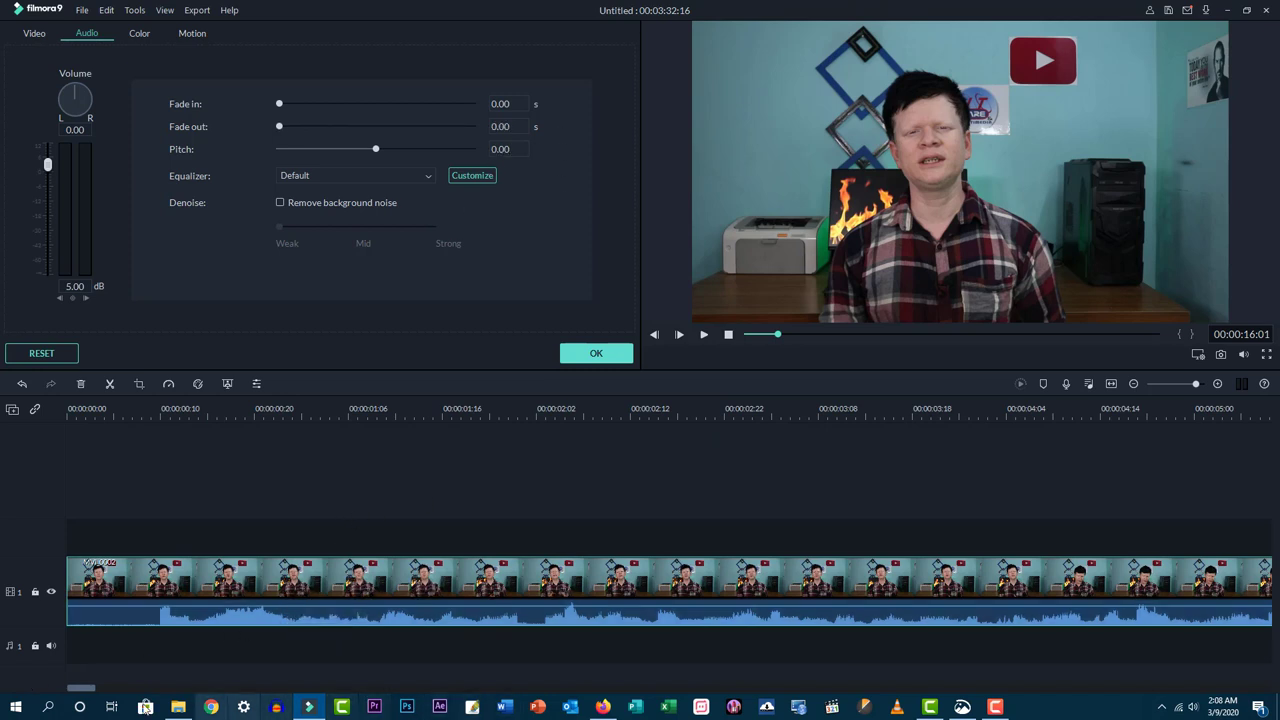
pyautogui.moveTo(76, 688); pyautogui.dragTo(132, 690)
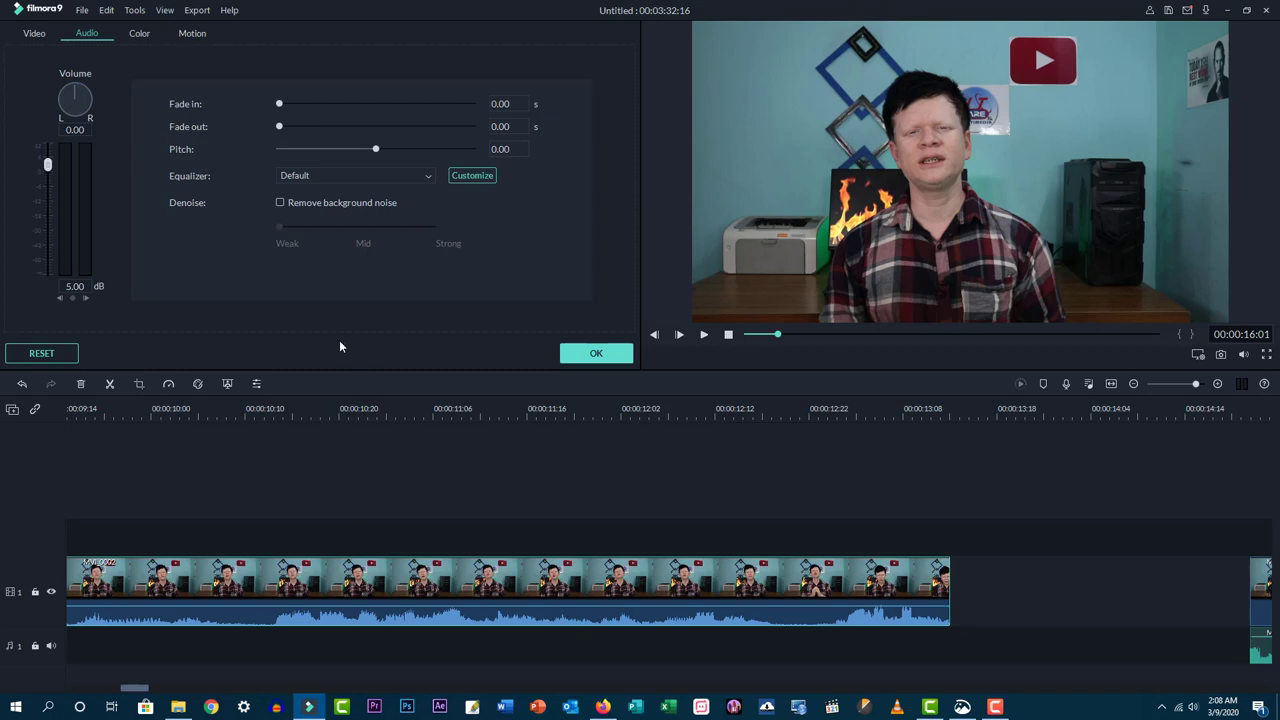
# - Boost the first segment's equalizer bands to 9.47 at 31, 3.22 at 63, 4.74 at 8k and 9.66 at 16k, and play it back
pyautogui.click(476, 182)
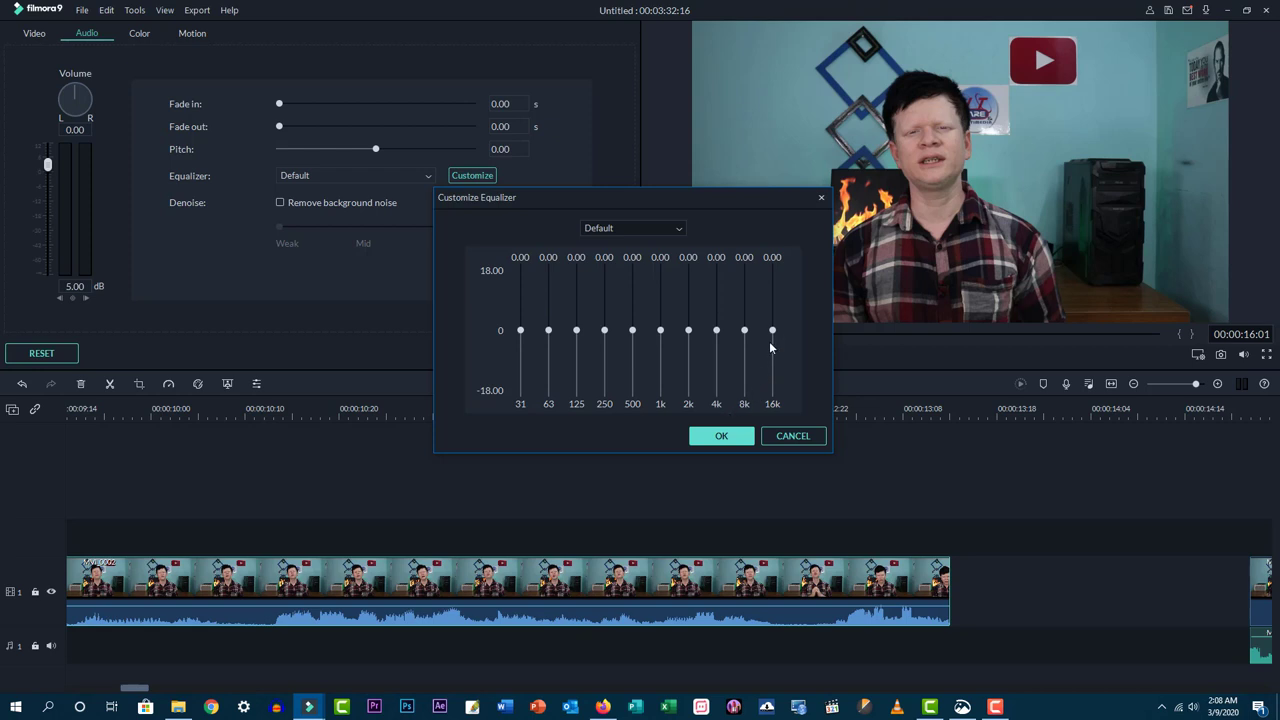
pyautogui.moveTo(772, 331); pyautogui.dragTo(771, 296)
pyautogui.moveTo(745, 333); pyautogui.dragTo(744, 314)
pyautogui.moveTo(519, 331); pyautogui.dragTo(548, 319)
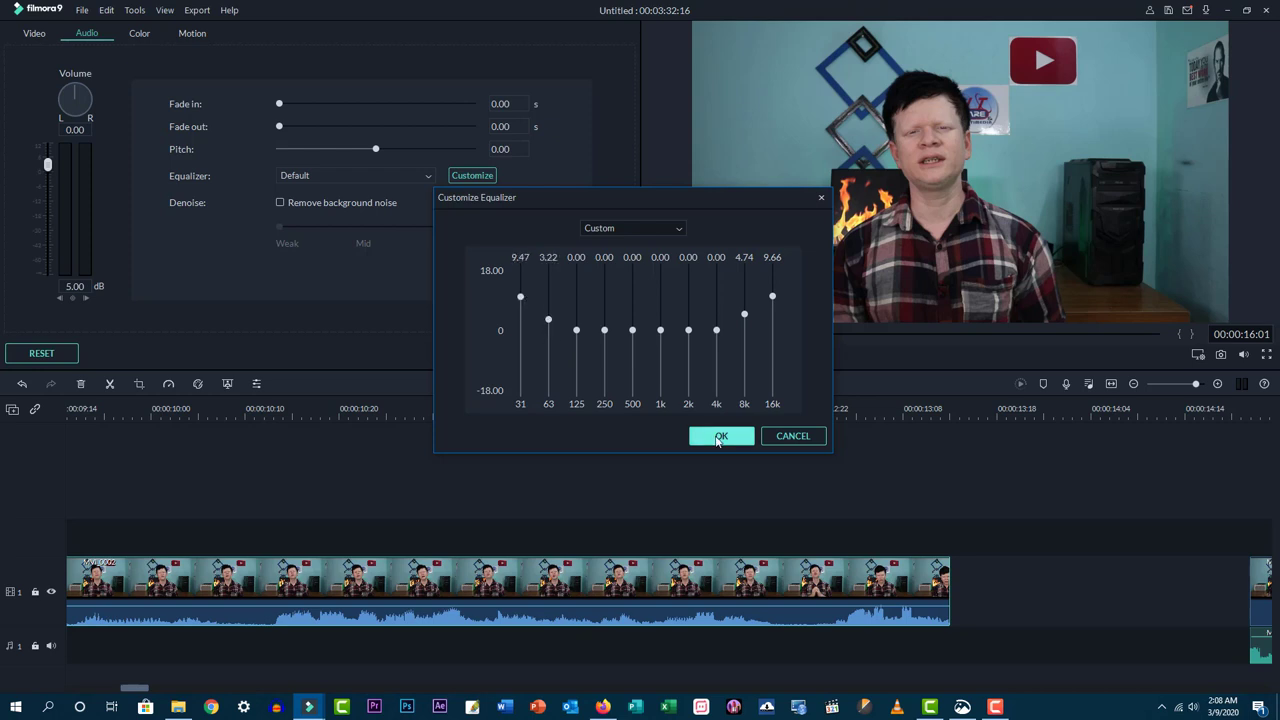
pyautogui.click(721, 436)
pyautogui.click(461, 410)
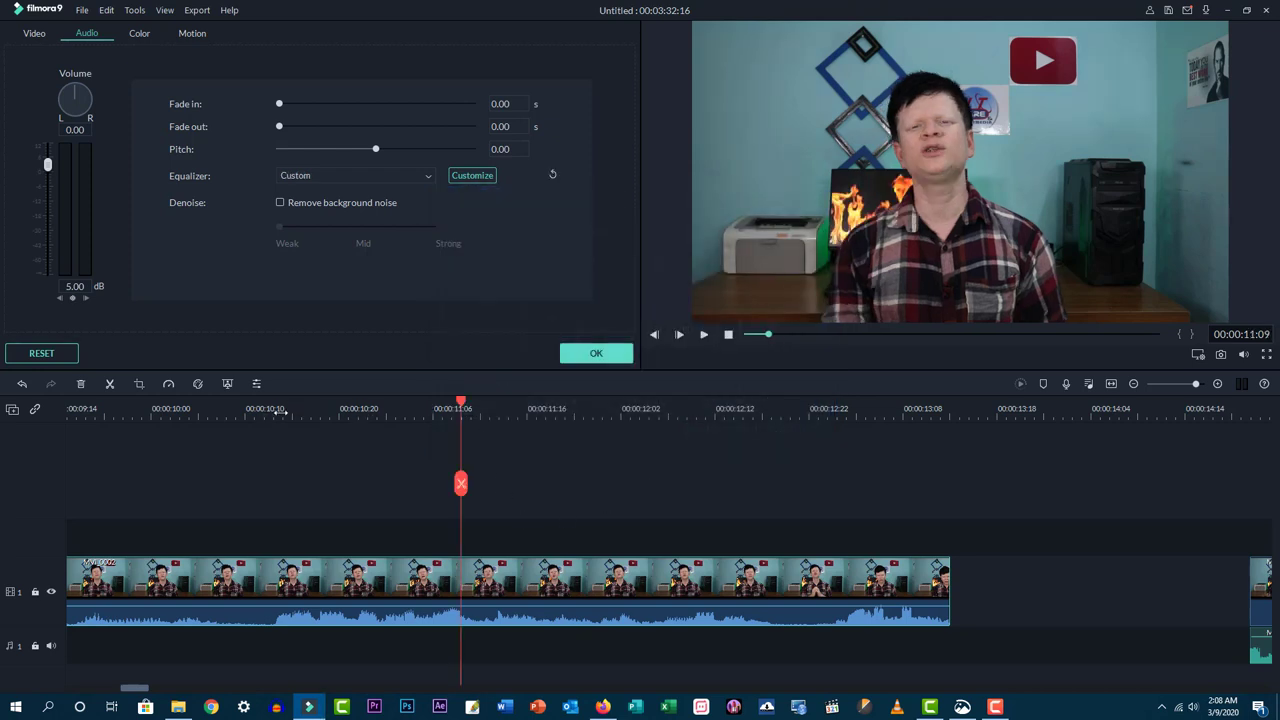
pyautogui.click(264, 410)
pyautogui.click(706, 337)
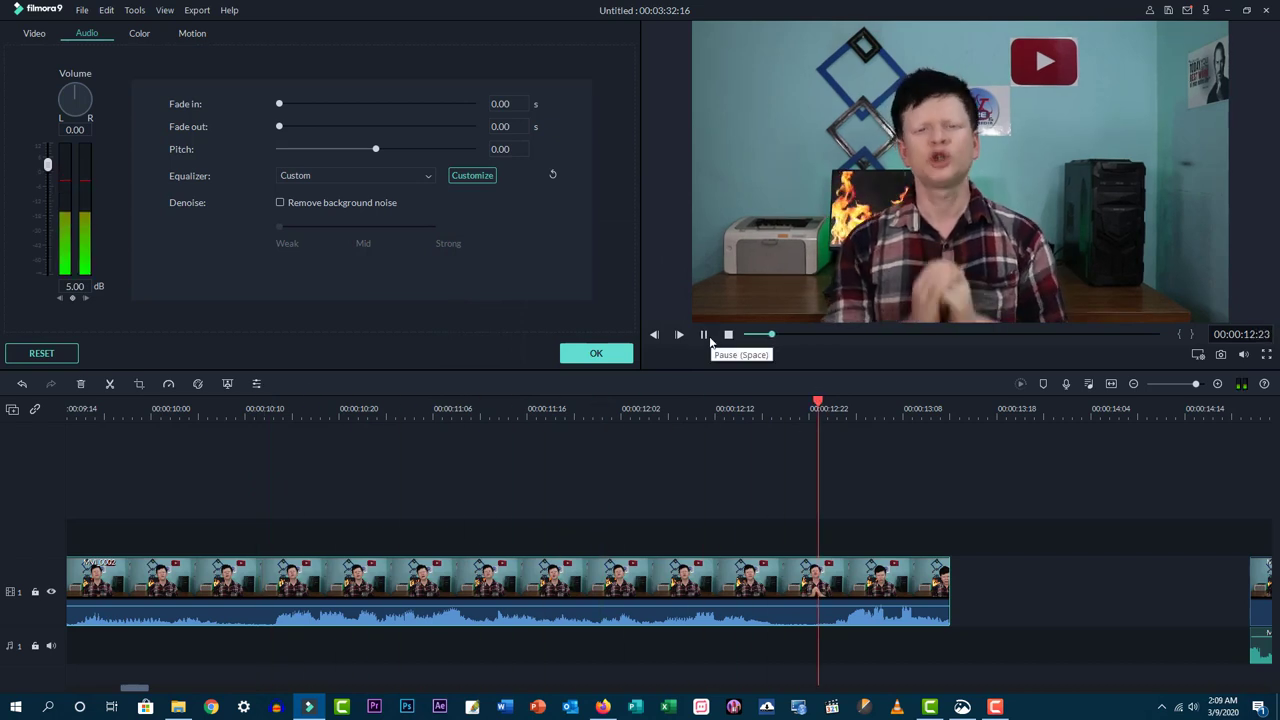
pyautogui.click(705, 337)
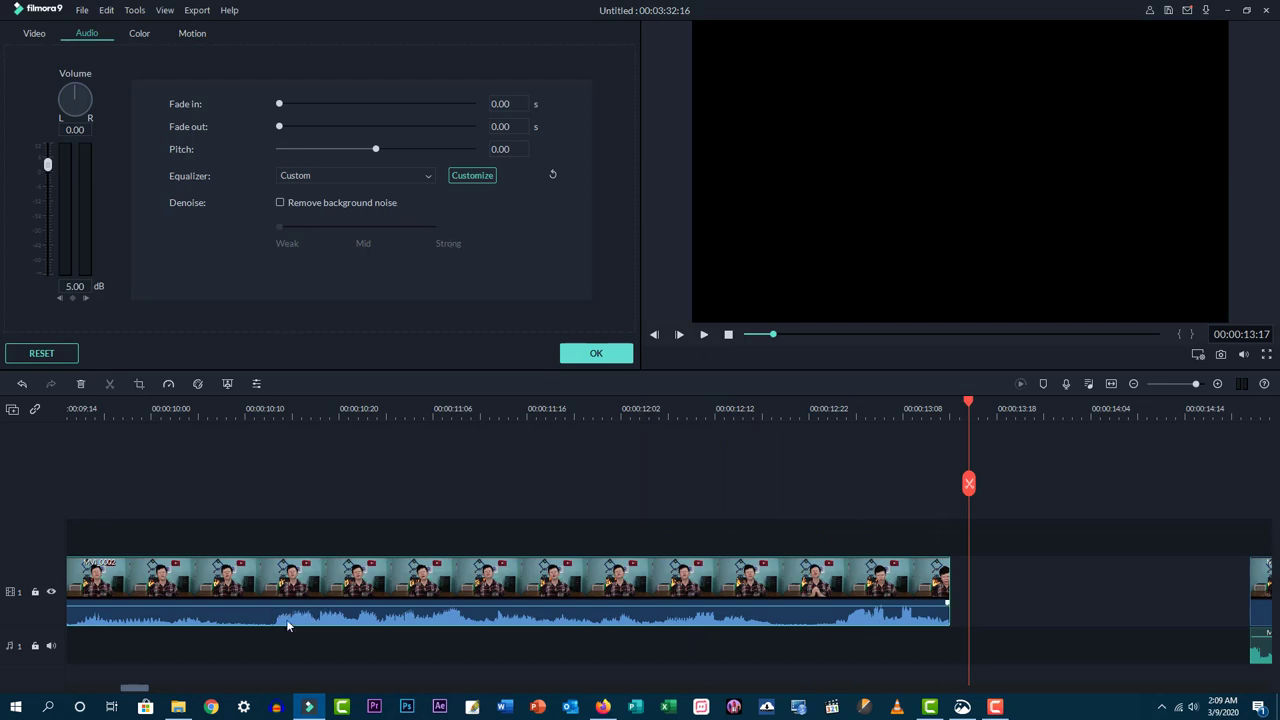
# - Remove the first segment's background noise at the weakest strength, play it from 00:00:10:12 and accept the audio settings
pyautogui.click(264, 416)
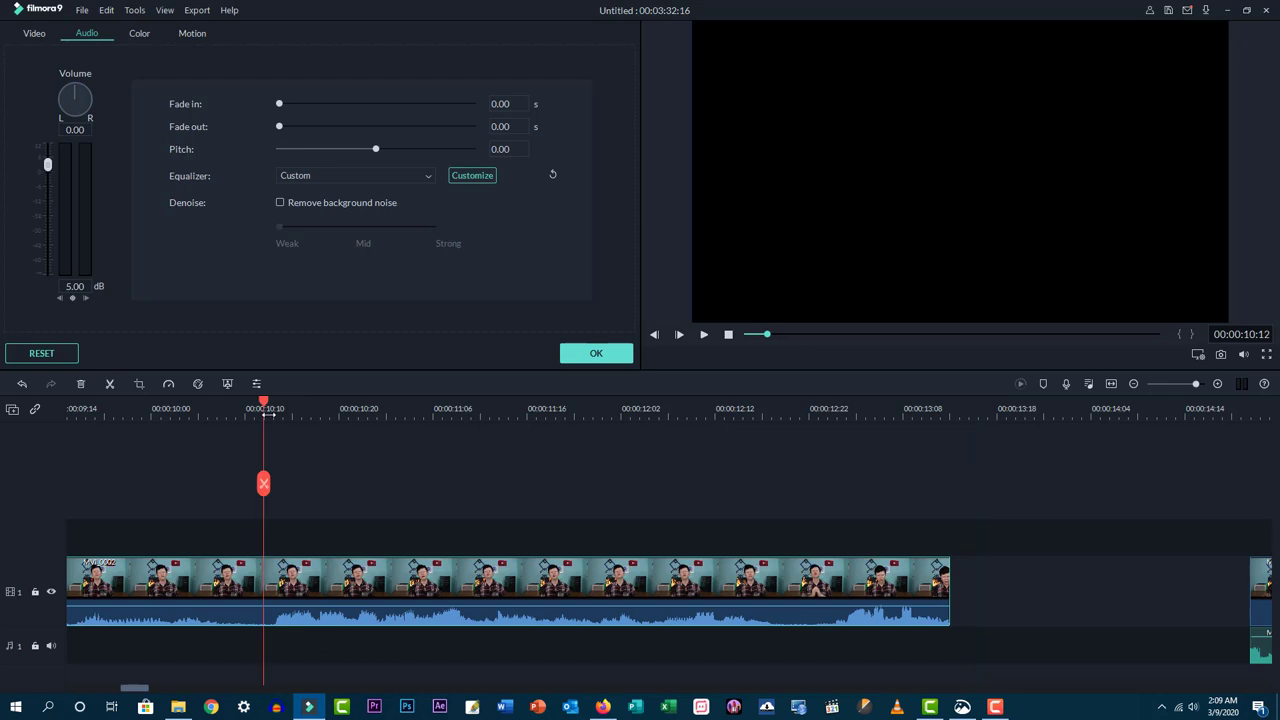
pyautogui.click(280, 202)
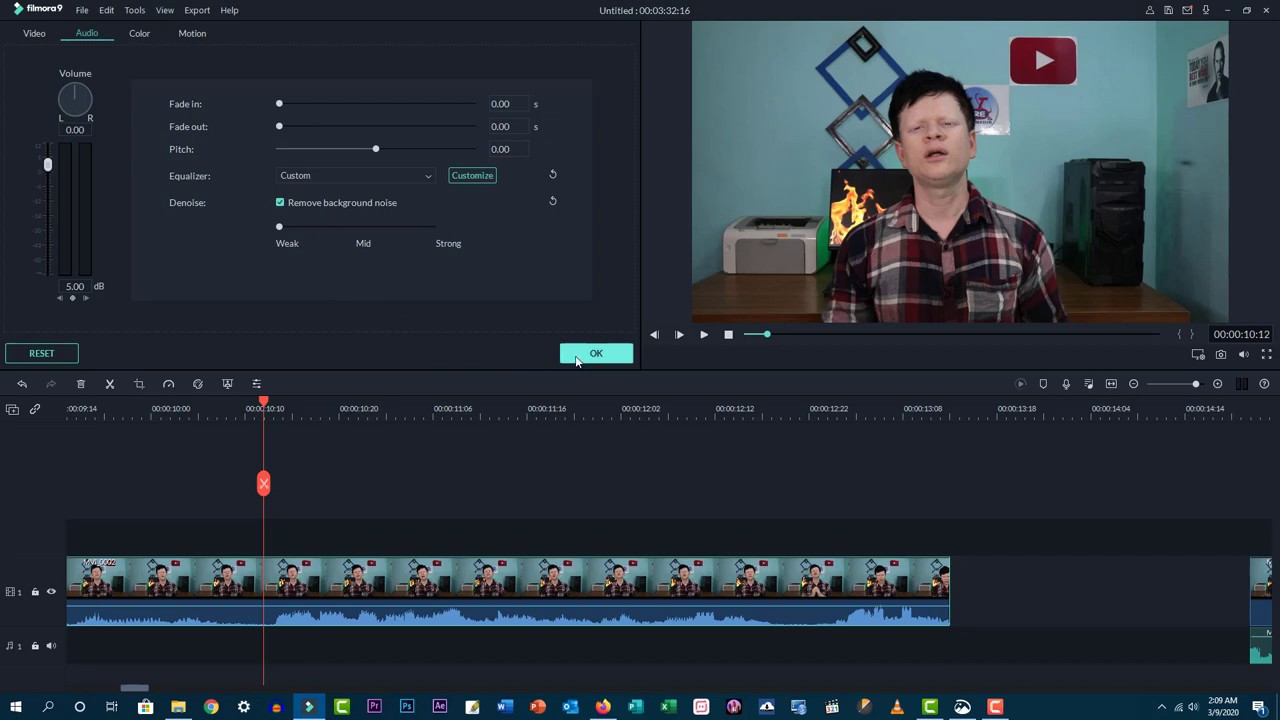
pyautogui.press('space')
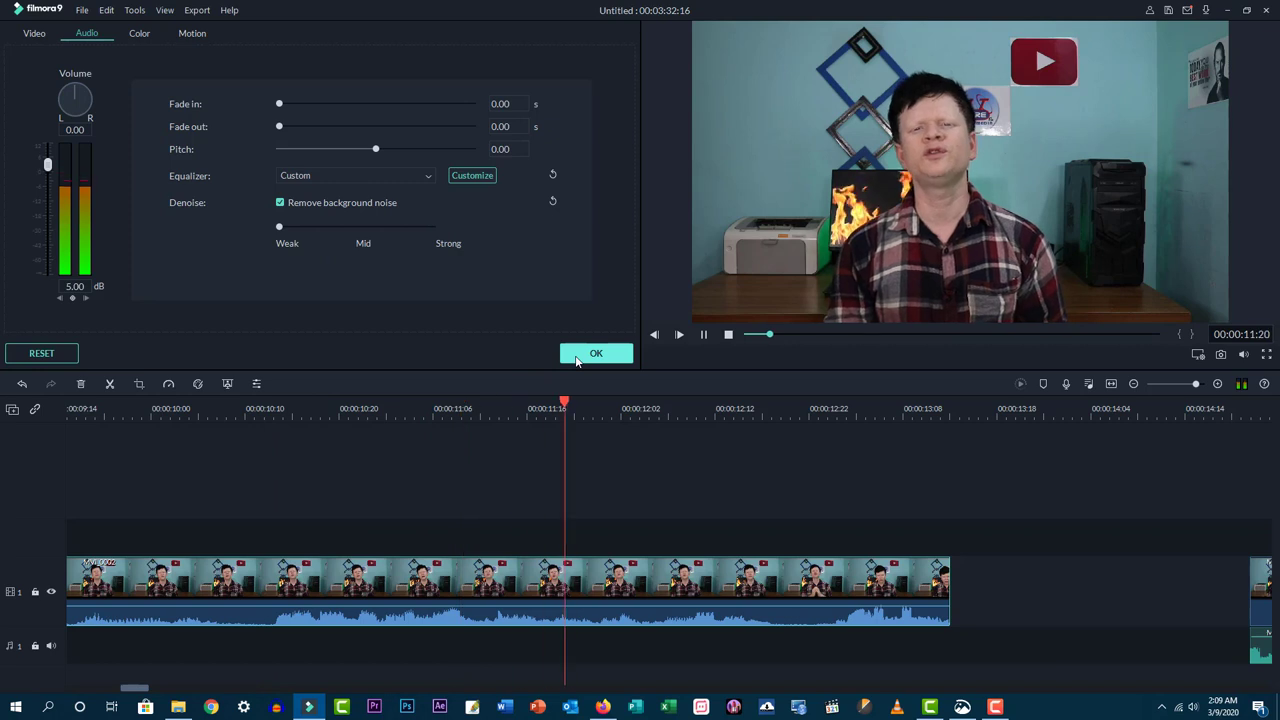
pyautogui.press('space')
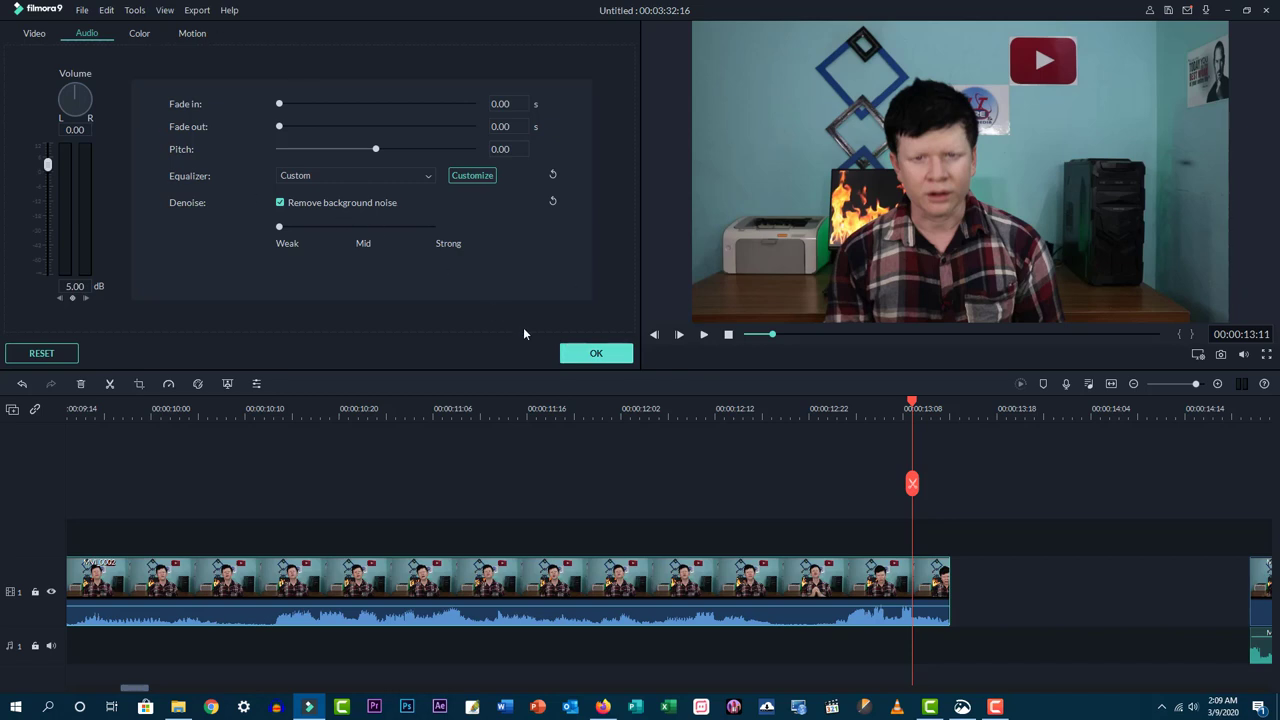
pyautogui.click(587, 353)
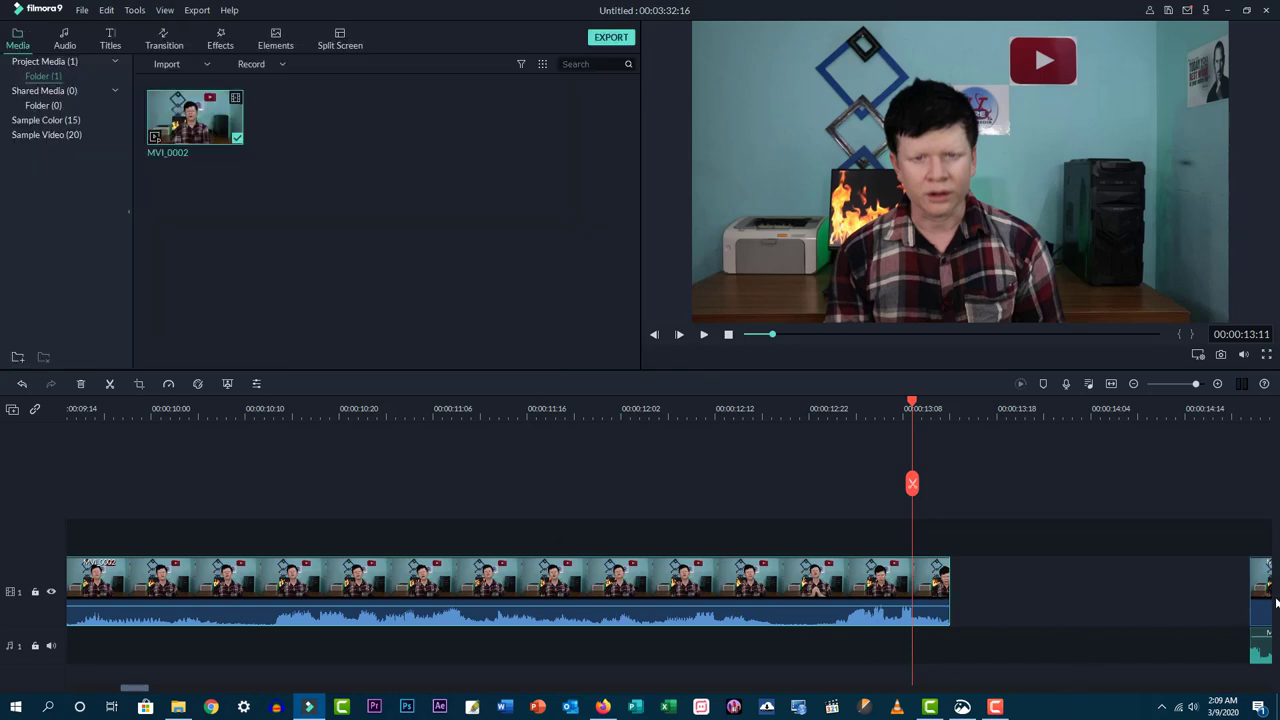
pyautogui.moveTo(134, 688); pyautogui.dragTo(143, 688)
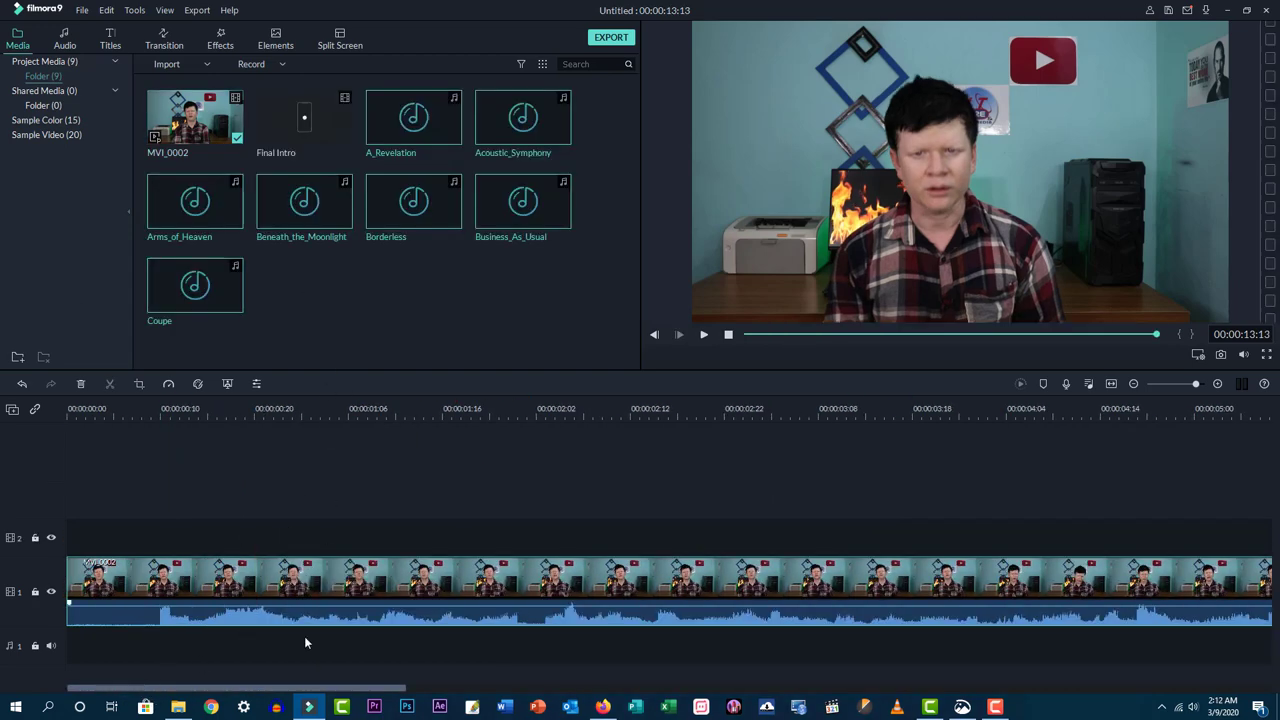
# - Split the MVI_0002 clip at 00:00:02:02 and move its second part about 3 seconds along the track to open a gap
pyautogui.moveTo(350, 694); pyautogui.dragTo(310, 699)
pyautogui.click(535, 408)
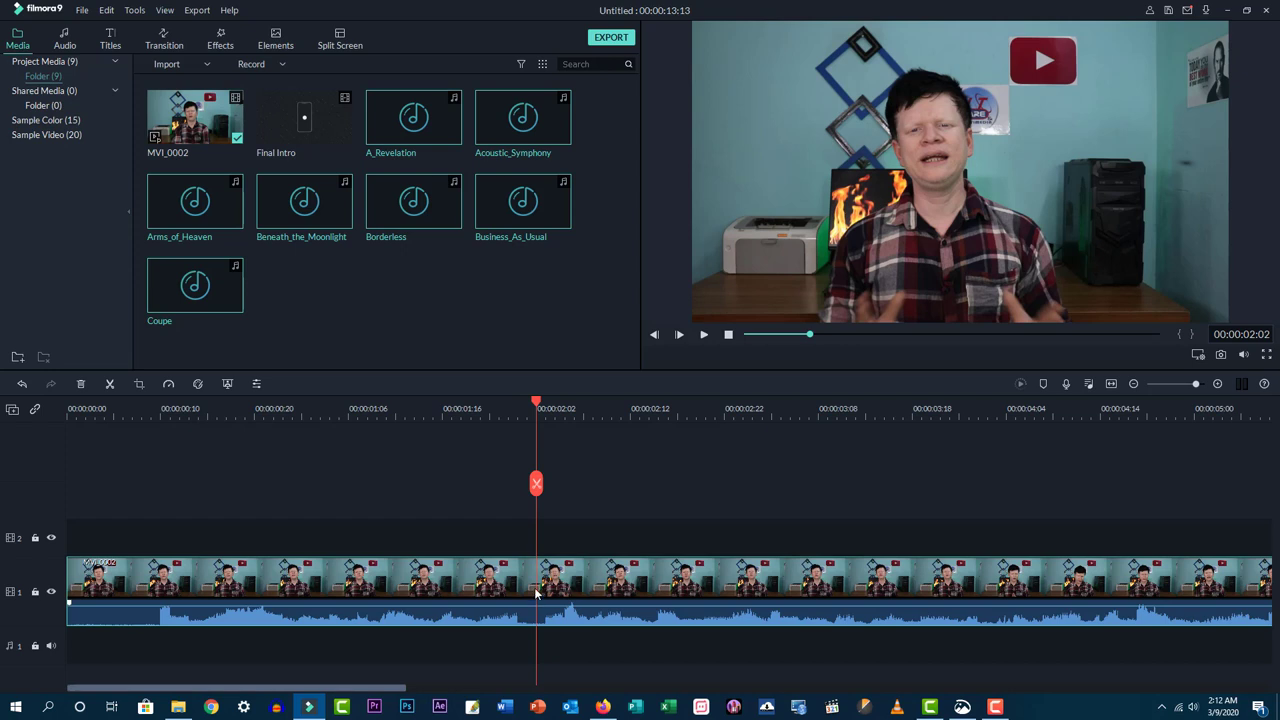
pyautogui.click(536, 486)
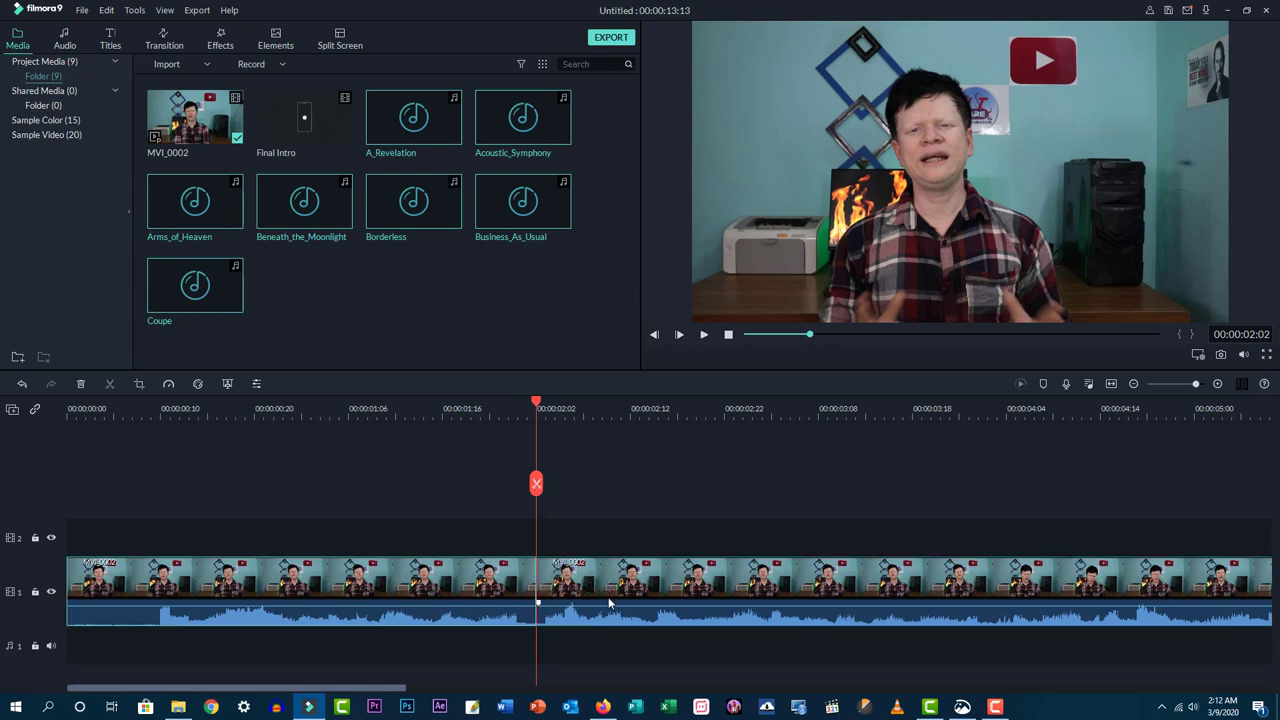
pyautogui.moveTo(587, 588); pyautogui.dragTo(1247, 590)
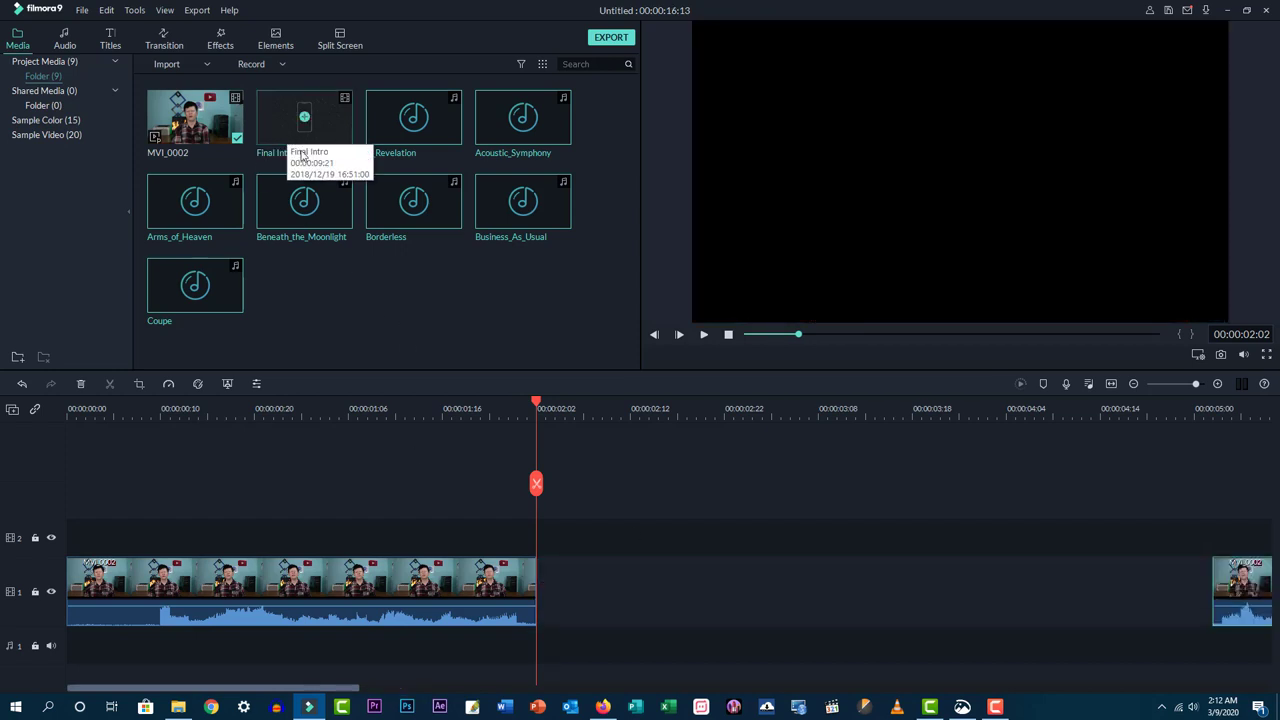
# - Insert the Final Intro clip between the two MVI_0002 segments on video track 1, starting at 00:00:02:02
pyautogui.moveTo(286, 141); pyautogui.dragTo(574, 453)
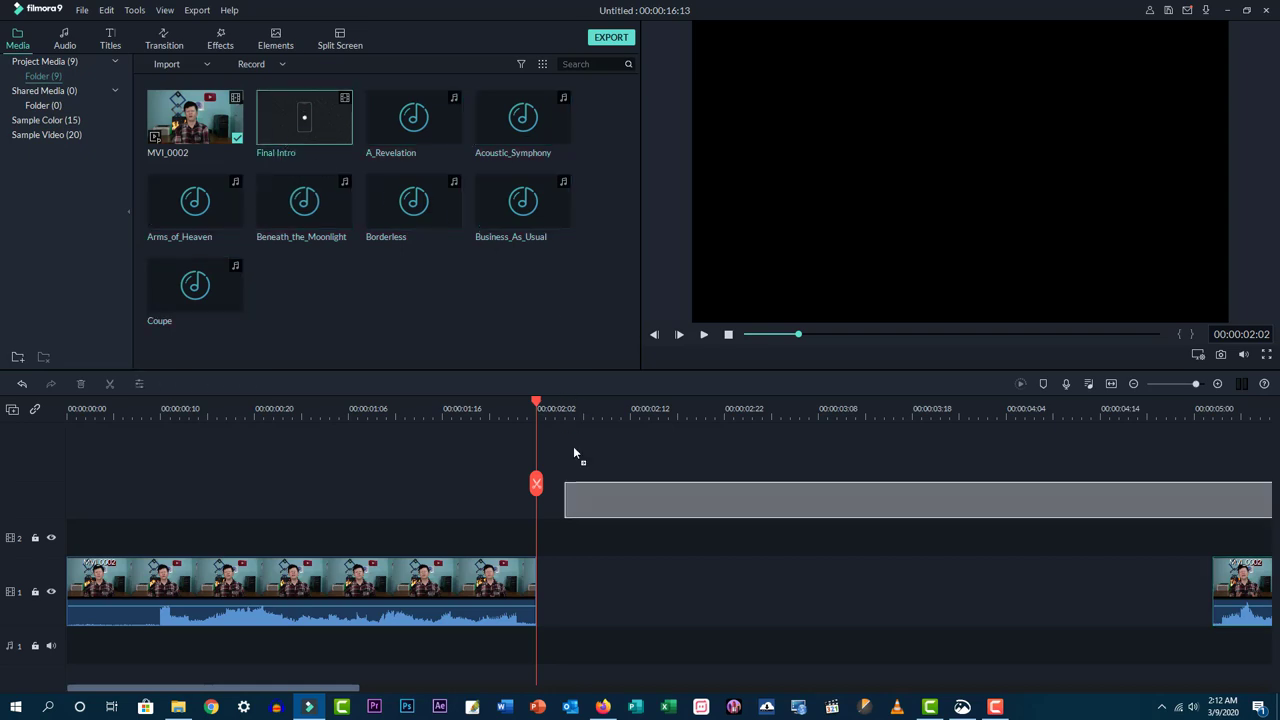
pyautogui.moveTo(564, 516); pyautogui.dragTo(546, 531)
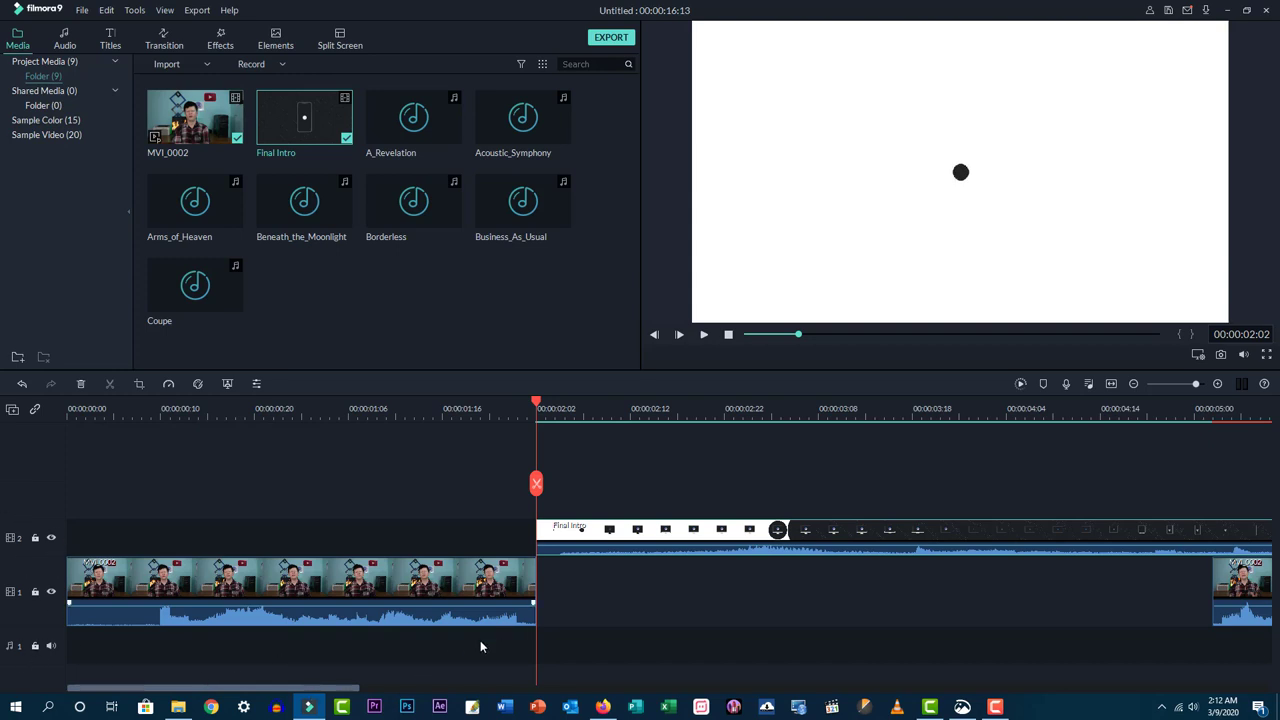
pyautogui.moveTo(330, 693); pyautogui.dragTo(623, 691)
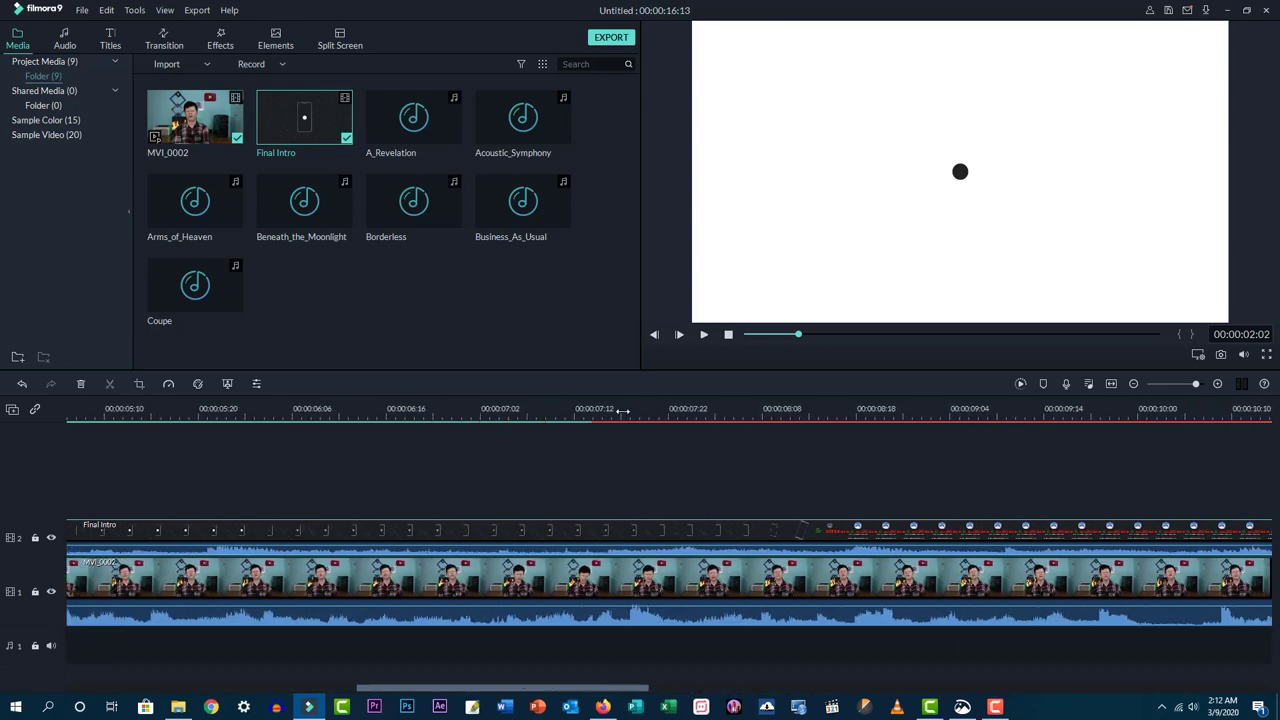
pyautogui.scroll(-5, 200, 594)
pyautogui.moveTo(199, 594); pyautogui.dragTo(364, 587)
pyautogui.moveTo(235, 551); pyautogui.dragTo(190, 585)
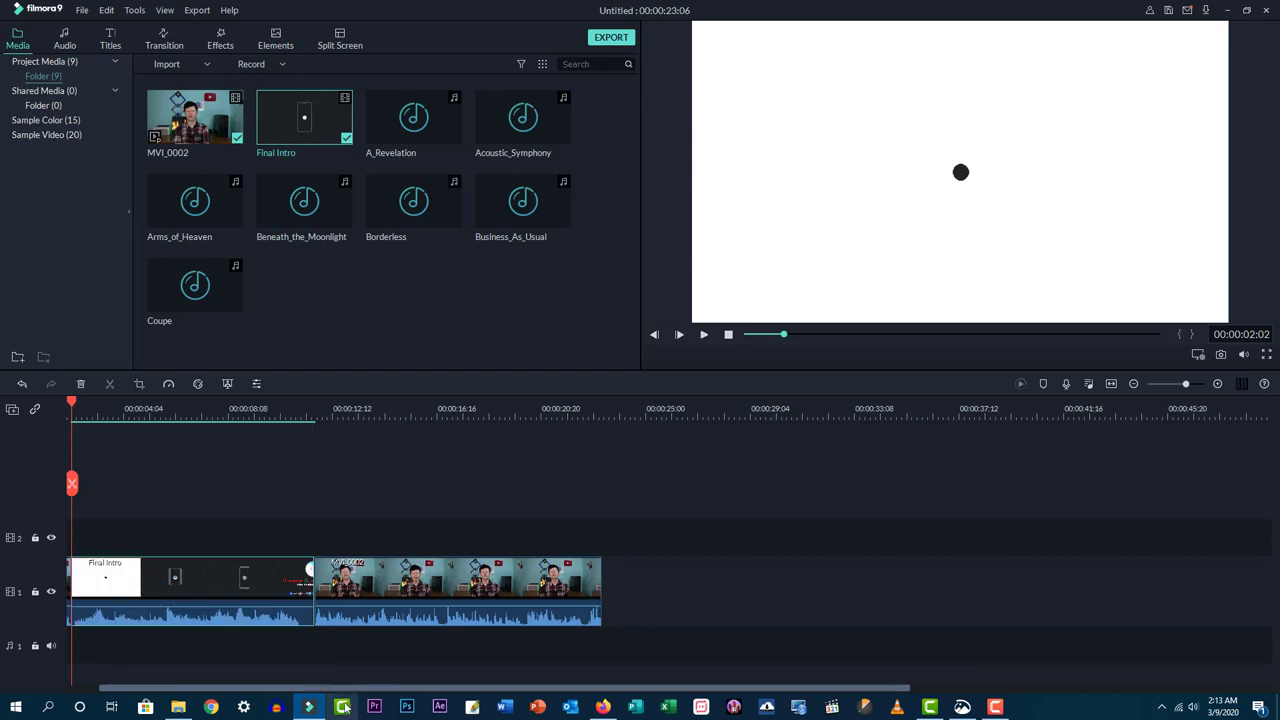
pyautogui.moveTo(352, 690); pyautogui.dragTo(214, 690)
pyautogui.click(418, 582)
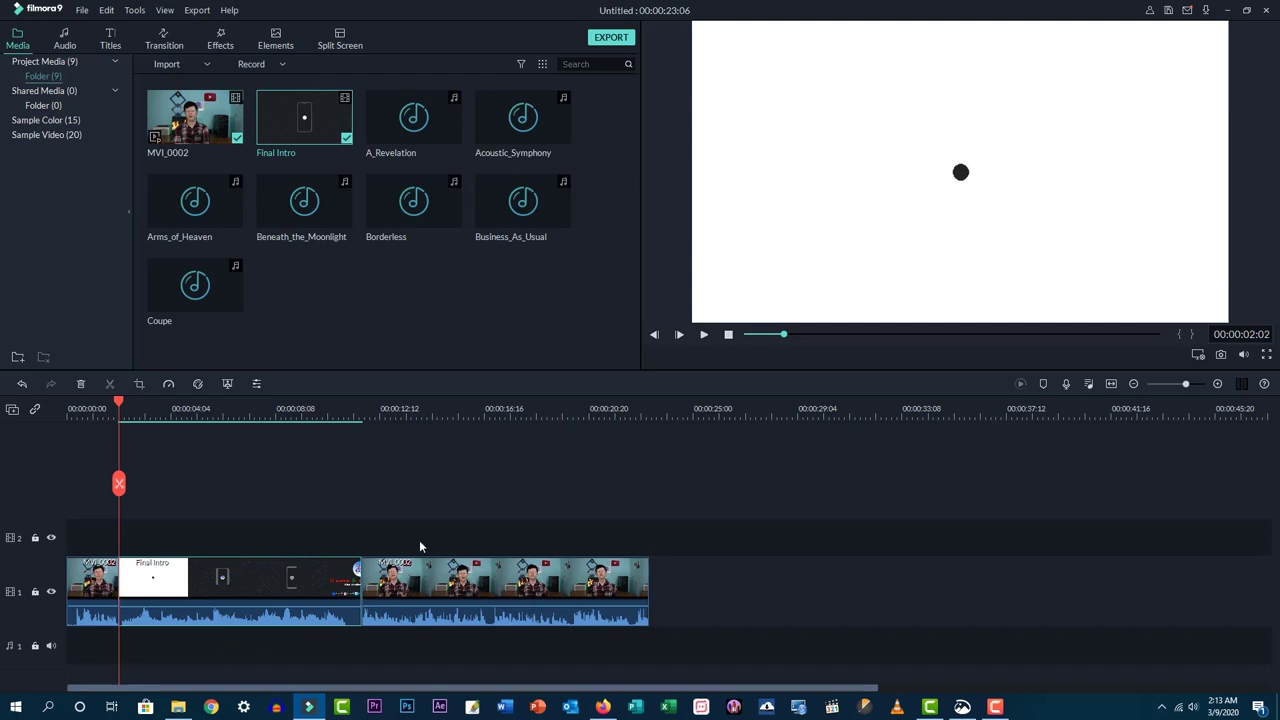
# - Preview the Coupe music and place it on audio track 1 from the start of the timeline
pyautogui.click(397, 333)
pyautogui.doubleClick(211, 317)
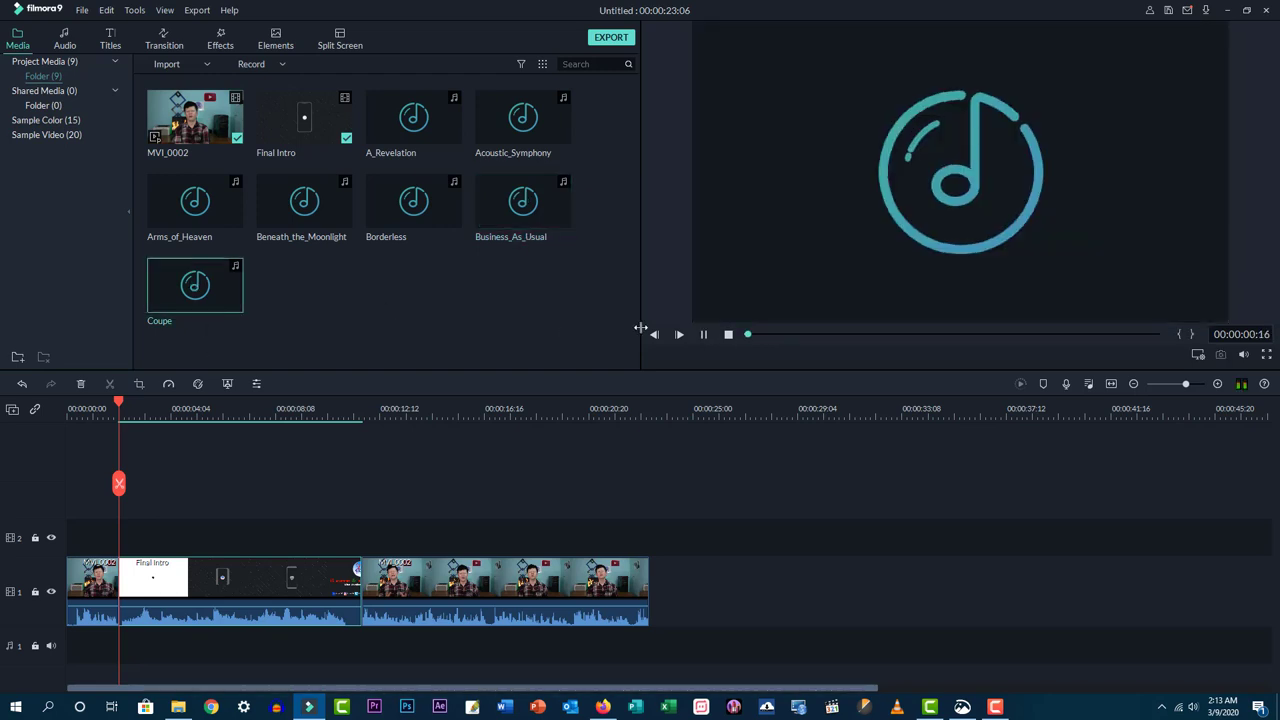
pyautogui.click(728, 336)
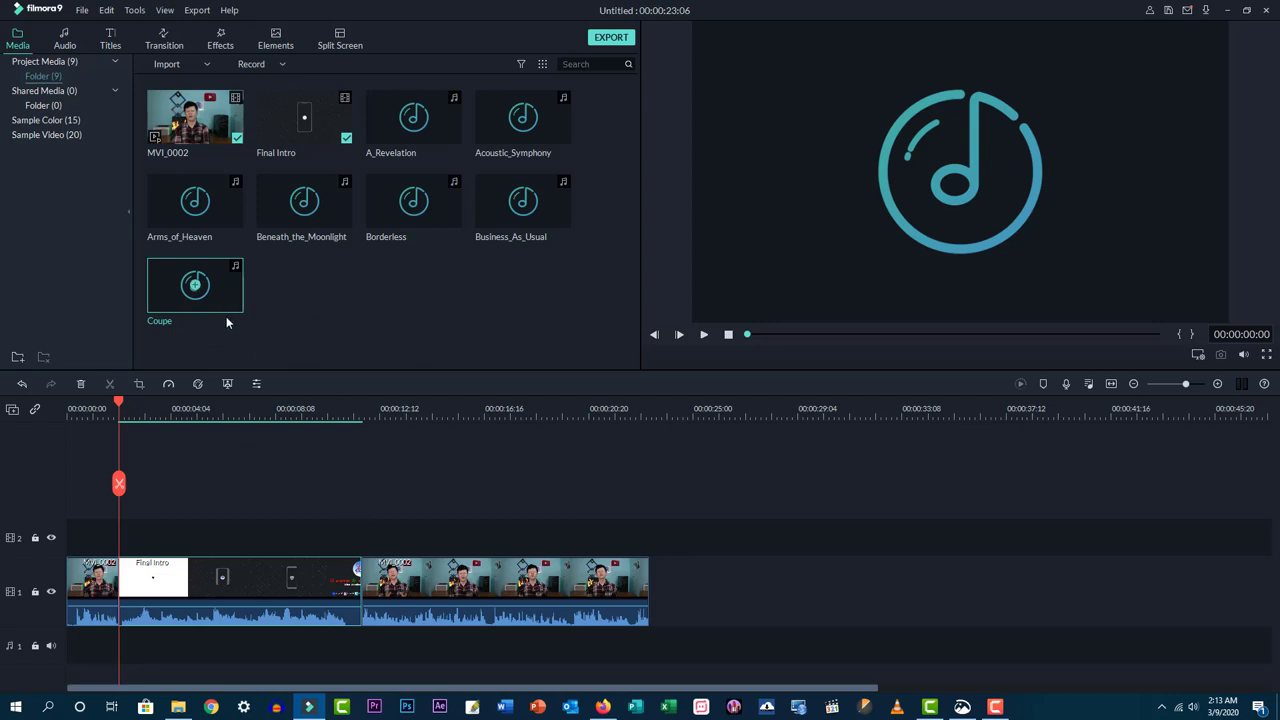
pyautogui.moveTo(227, 313); pyautogui.dragTo(34, 656)
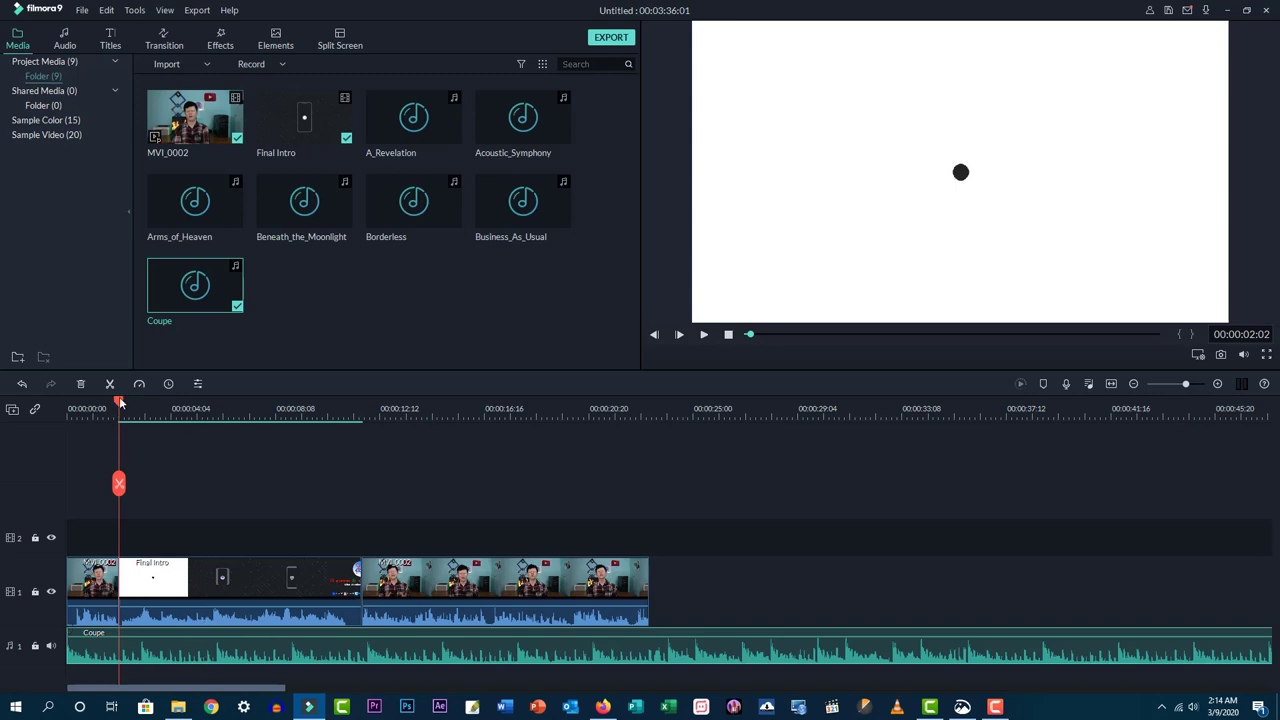
# - Play the timeline with the music from the start and again from 00:00:12:21
pyautogui.moveTo(119, 402); pyautogui.dragTo(68, 404)
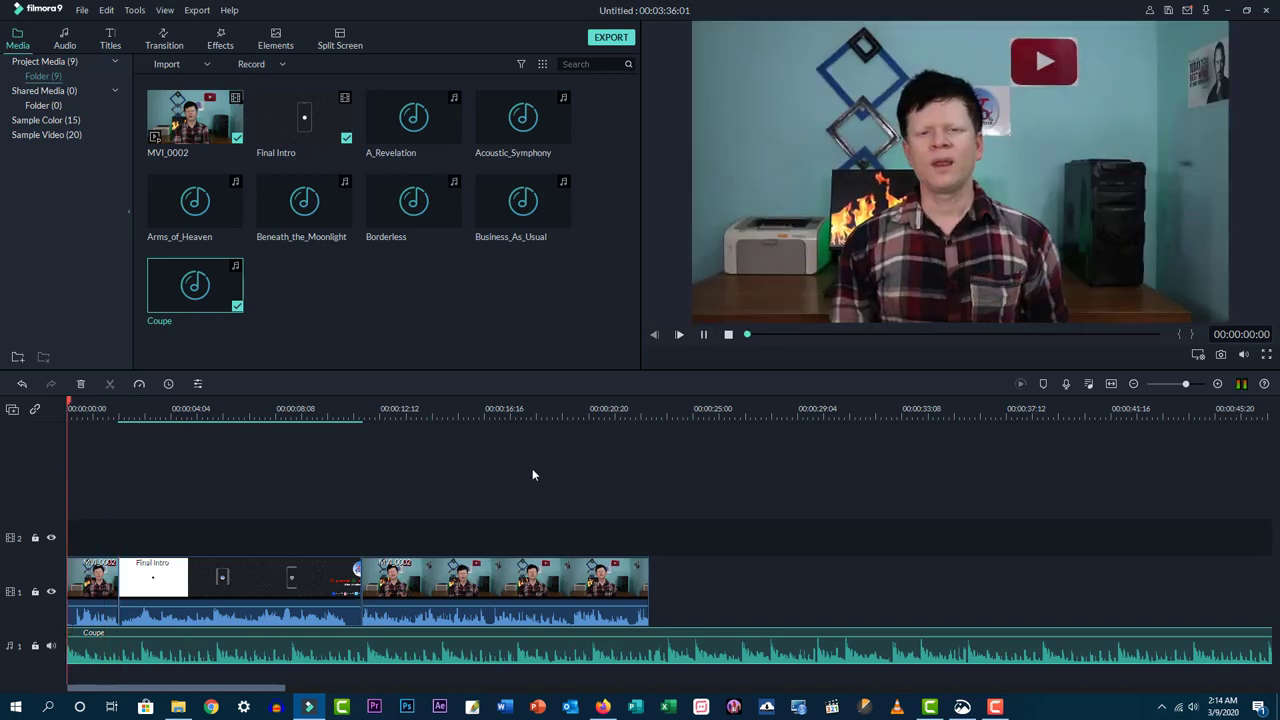
pyautogui.press('space')
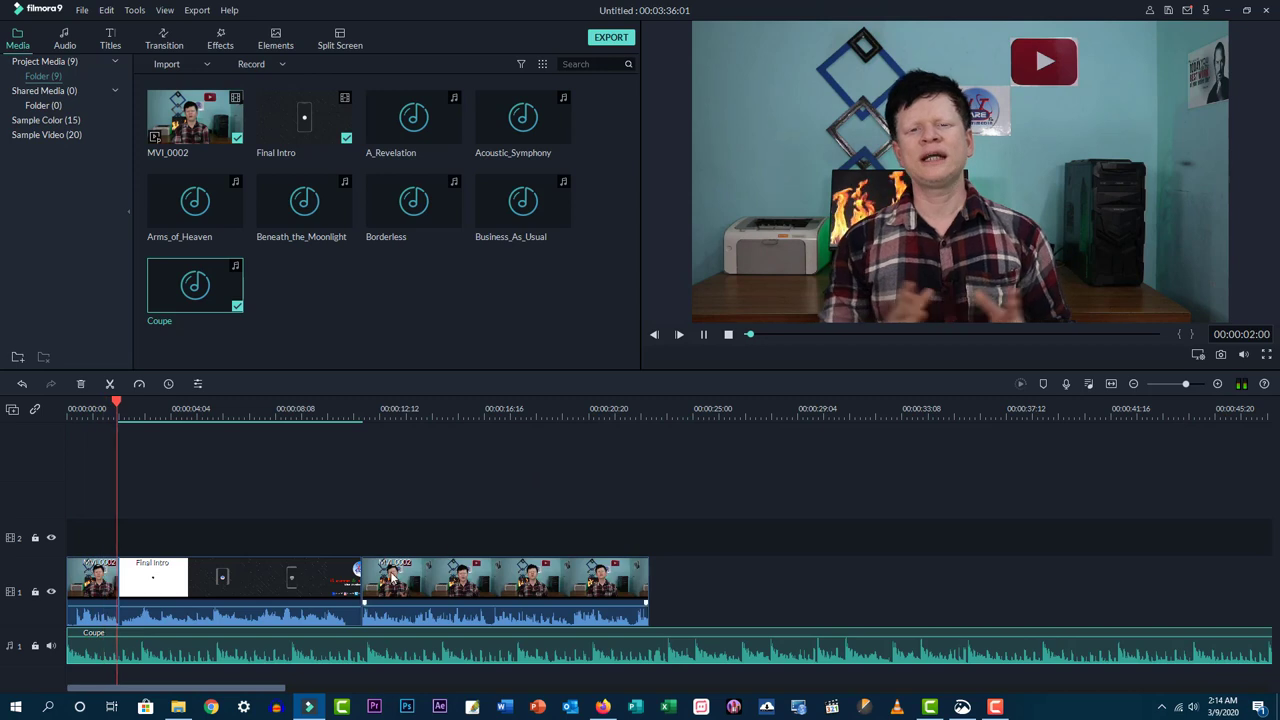
pyautogui.press('space')
pyautogui.click(388, 423)
pyautogui.press('space')
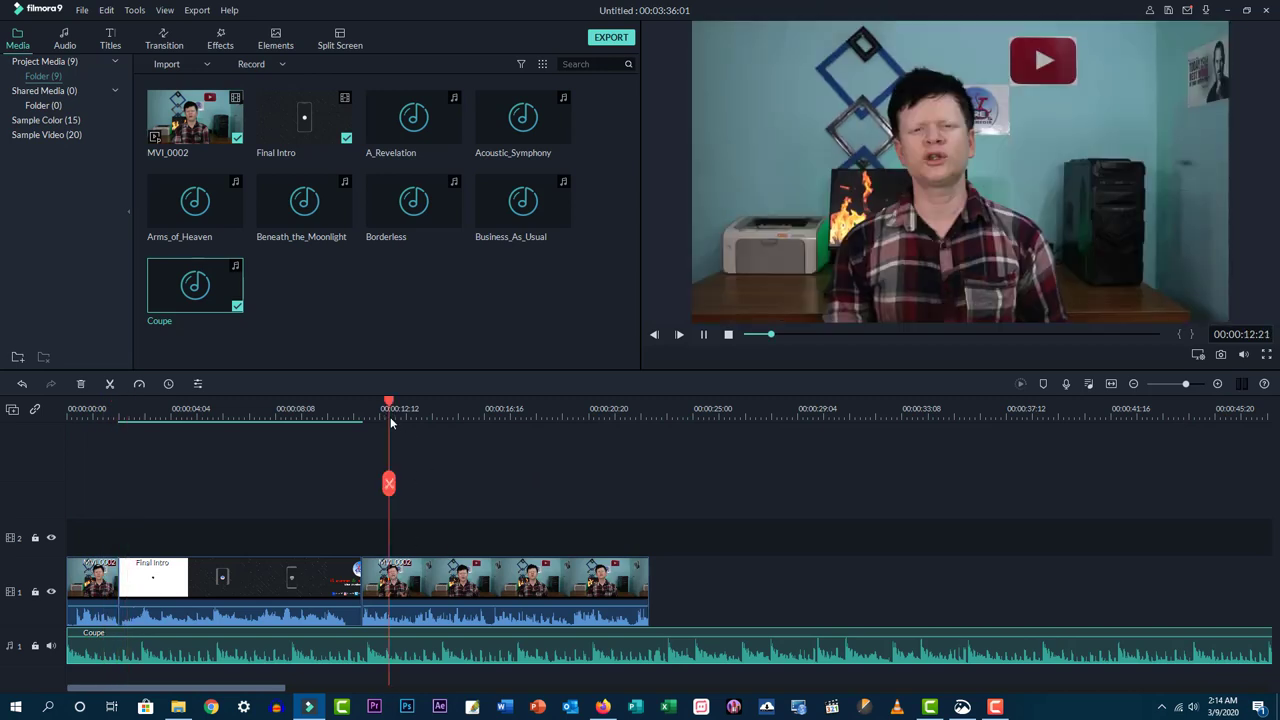
pyautogui.press('space')
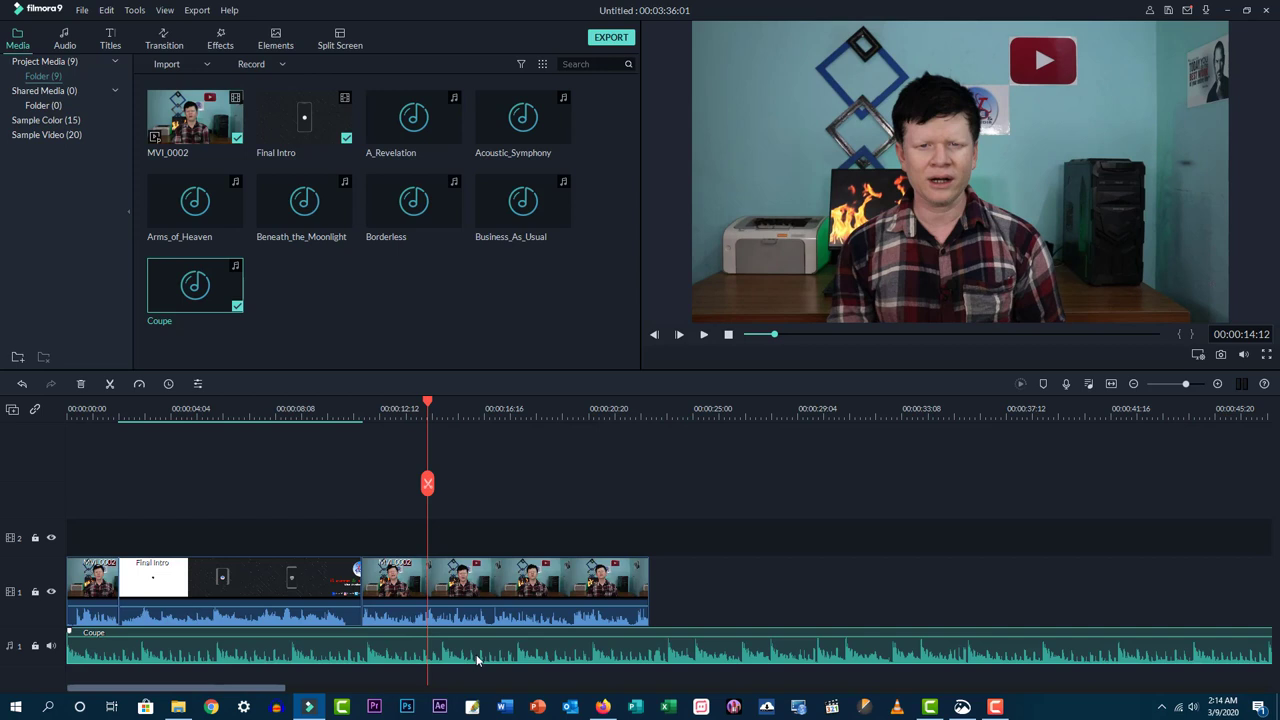
# - Lower the Coupe music's volume to -13.45 dB, raise it slightly in its audio settings, and play the mix
pyautogui.moveTo(488, 638)
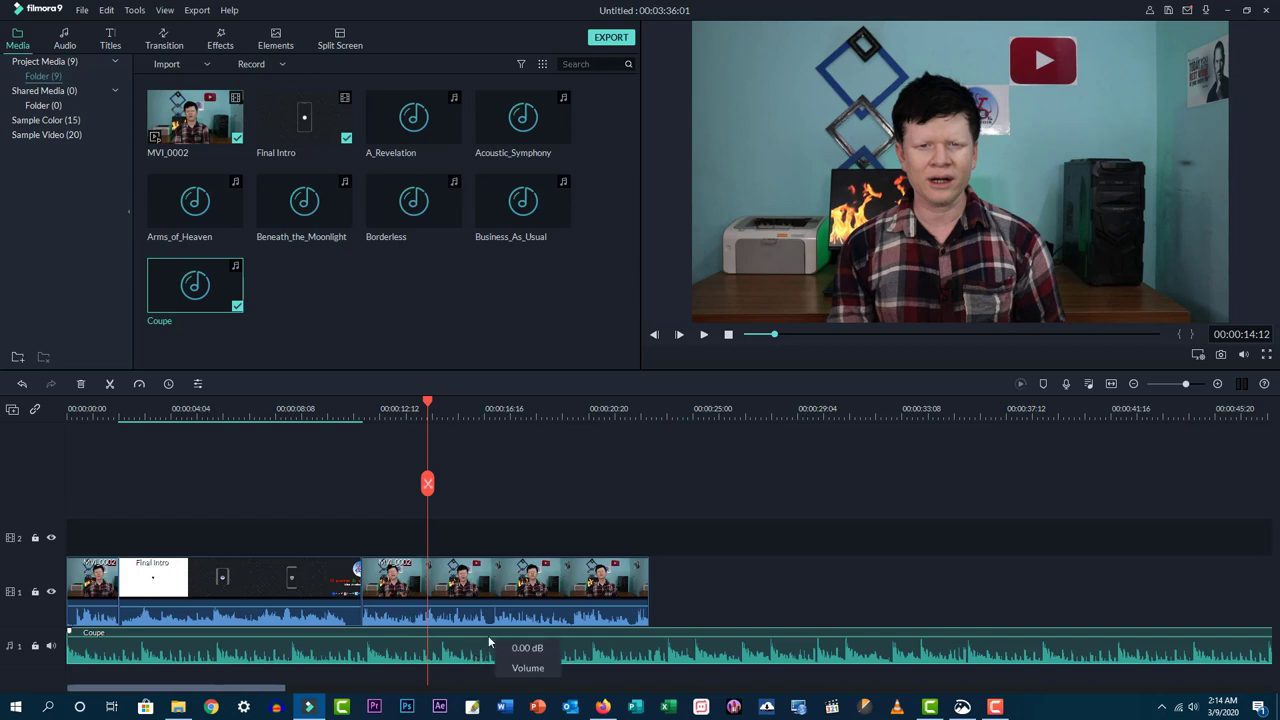
pyautogui.moveTo(488, 637); pyautogui.dragTo(488, 640)
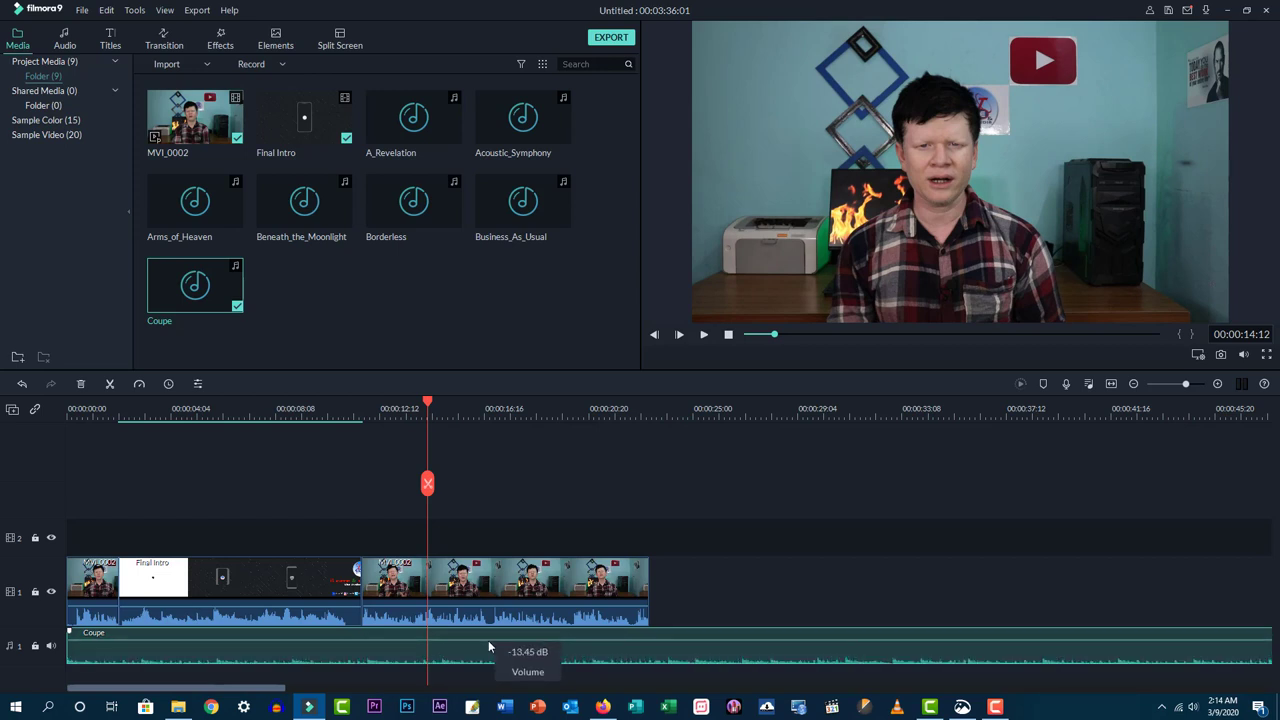
pyautogui.doubleClick(484, 656)
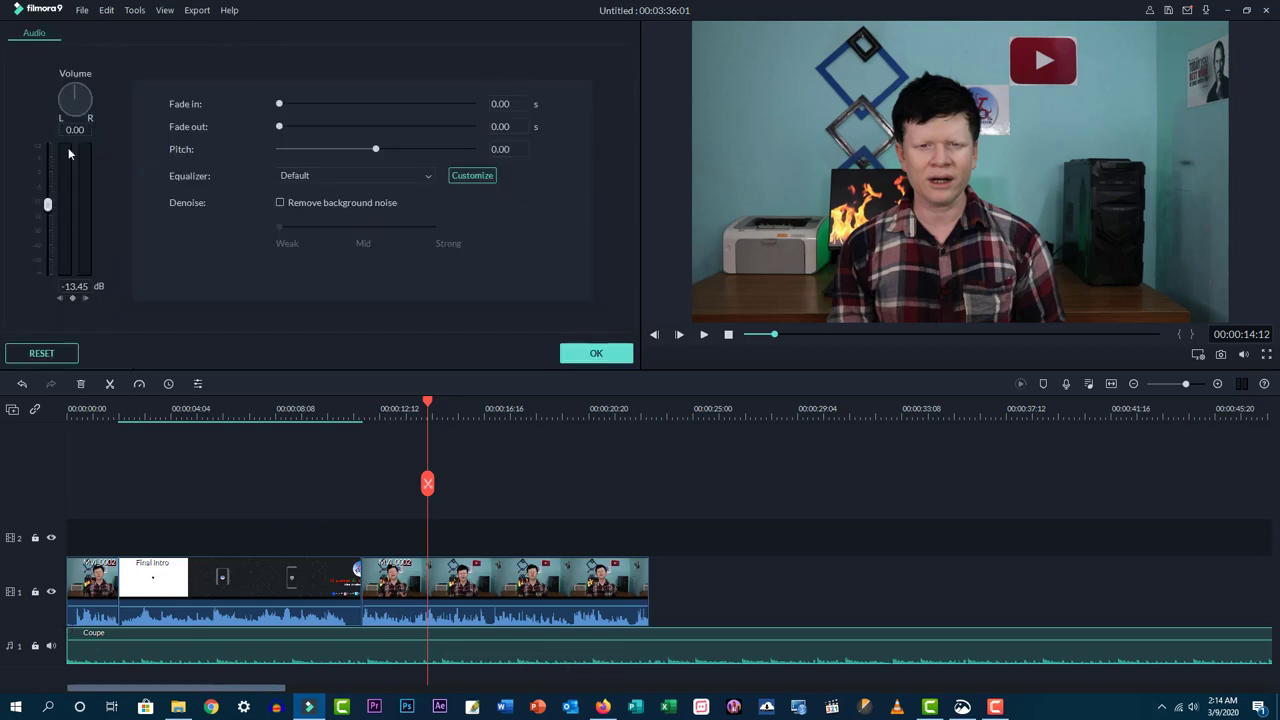
pyautogui.moveTo(48, 205)
pyautogui.mouseDown()
pyautogui.moveTo(51, 180)
pyautogui.moveTo(51, 193)
pyautogui.mouseUp()
pyautogui.click(578, 356)
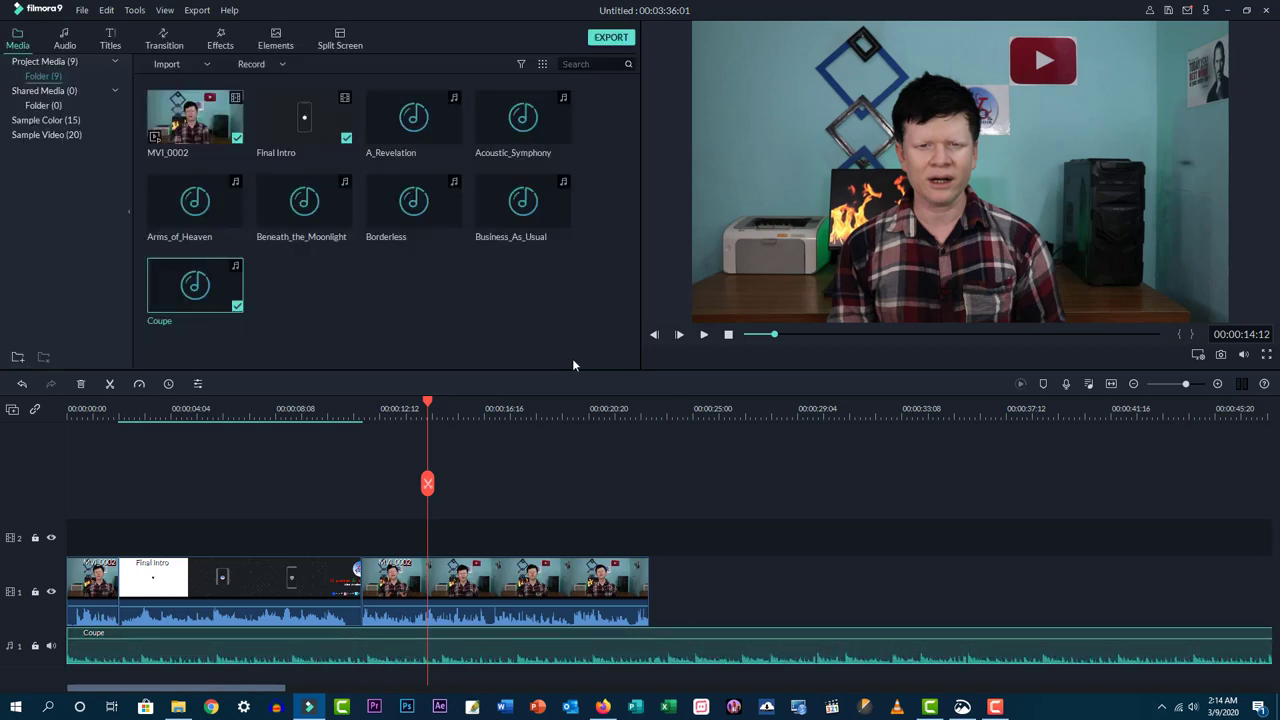
pyautogui.click(704, 338)
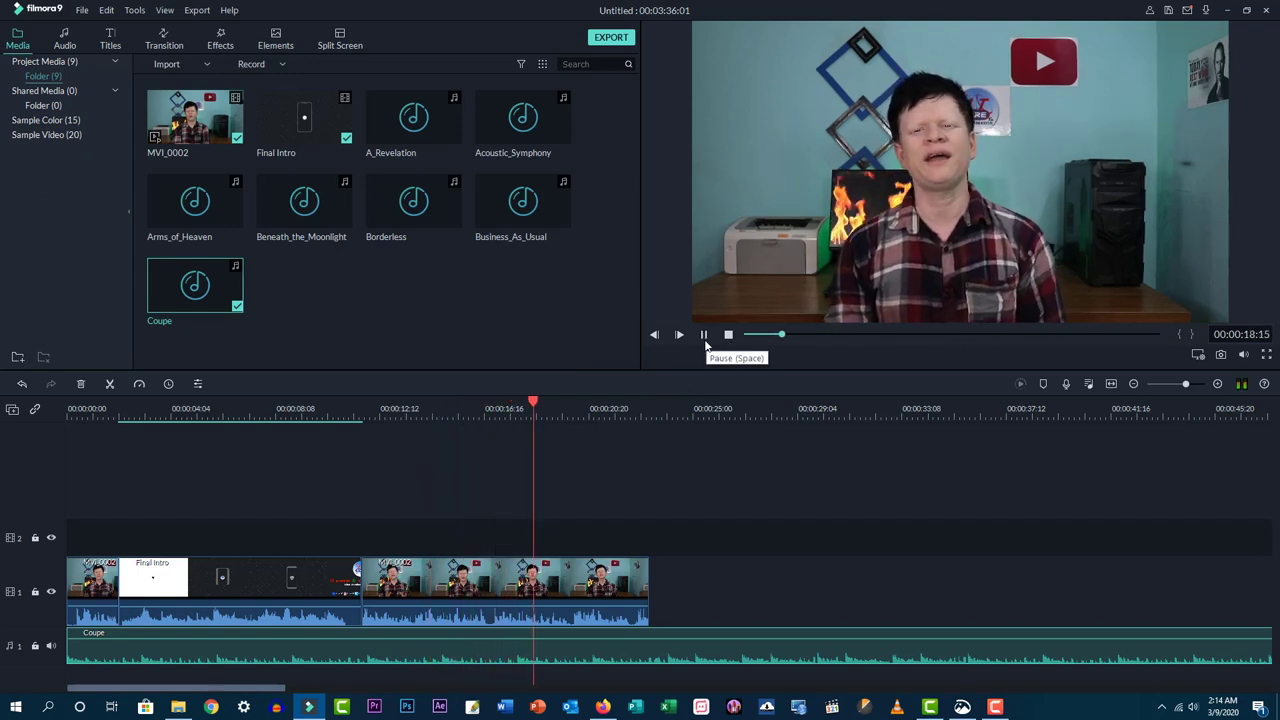
pyautogui.click(705, 340)
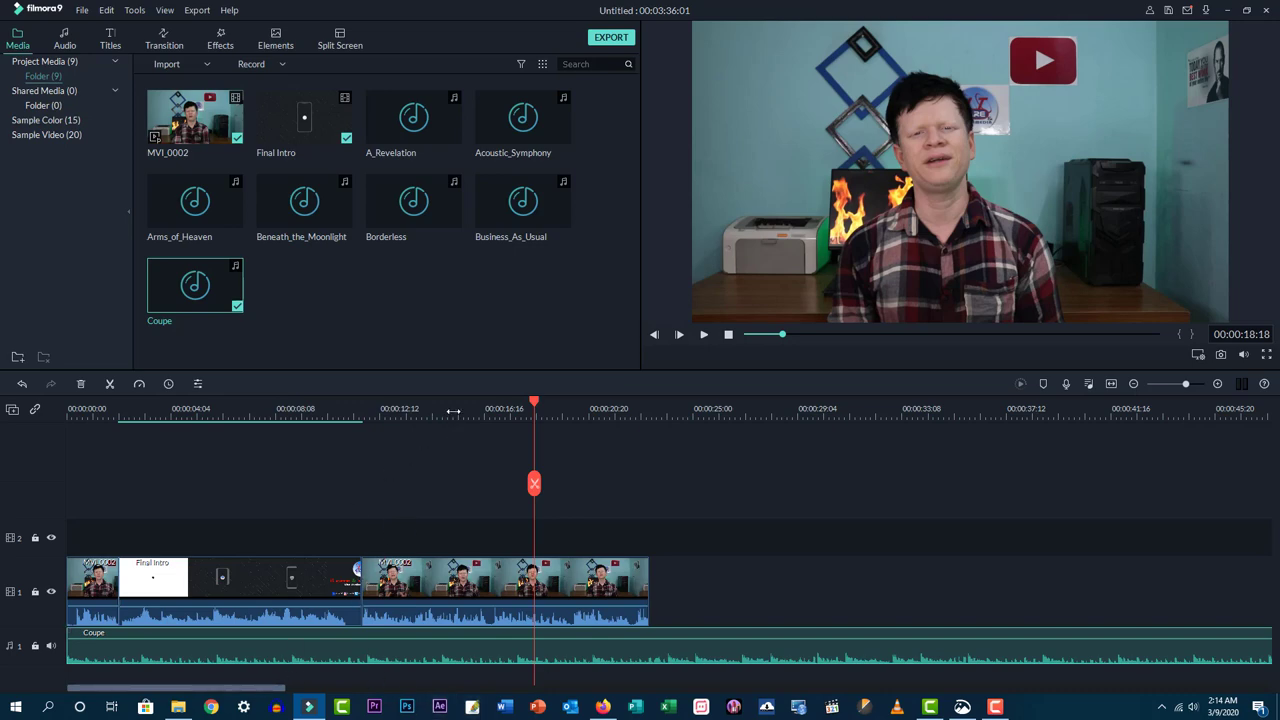
# - Examine the included title templates, from credits to the lower-third designs
pyautogui.scroll(3, 554, 412)
pyautogui.moveTo(186, 690); pyautogui.dragTo(70, 686)
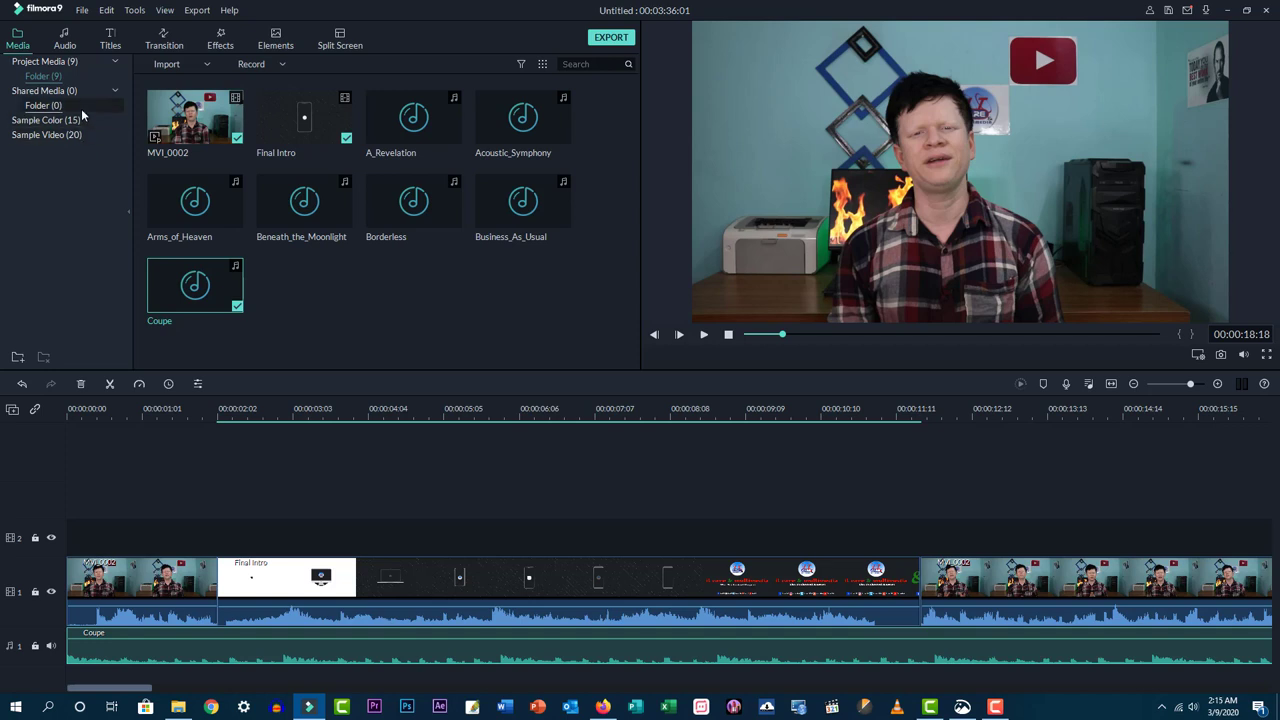
pyautogui.click(112, 40)
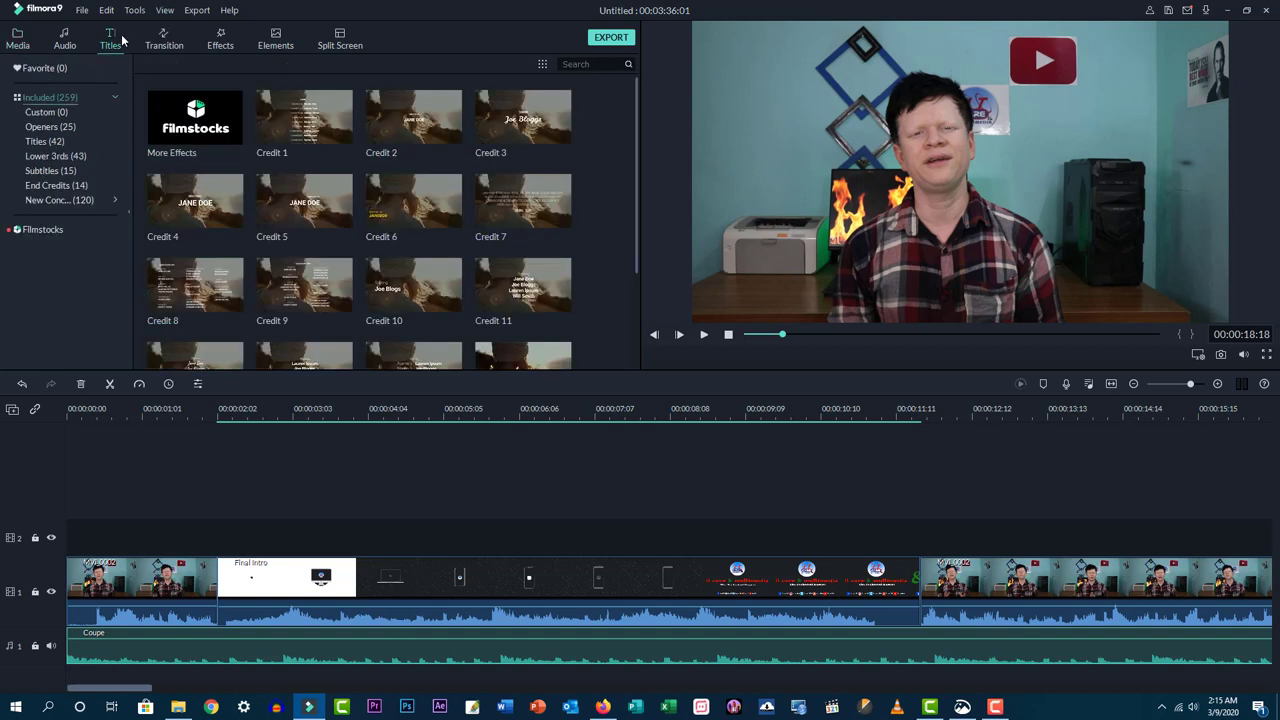
pyautogui.scroll(-5, 304, 308)
pyautogui.scroll(-5, 304, 316)
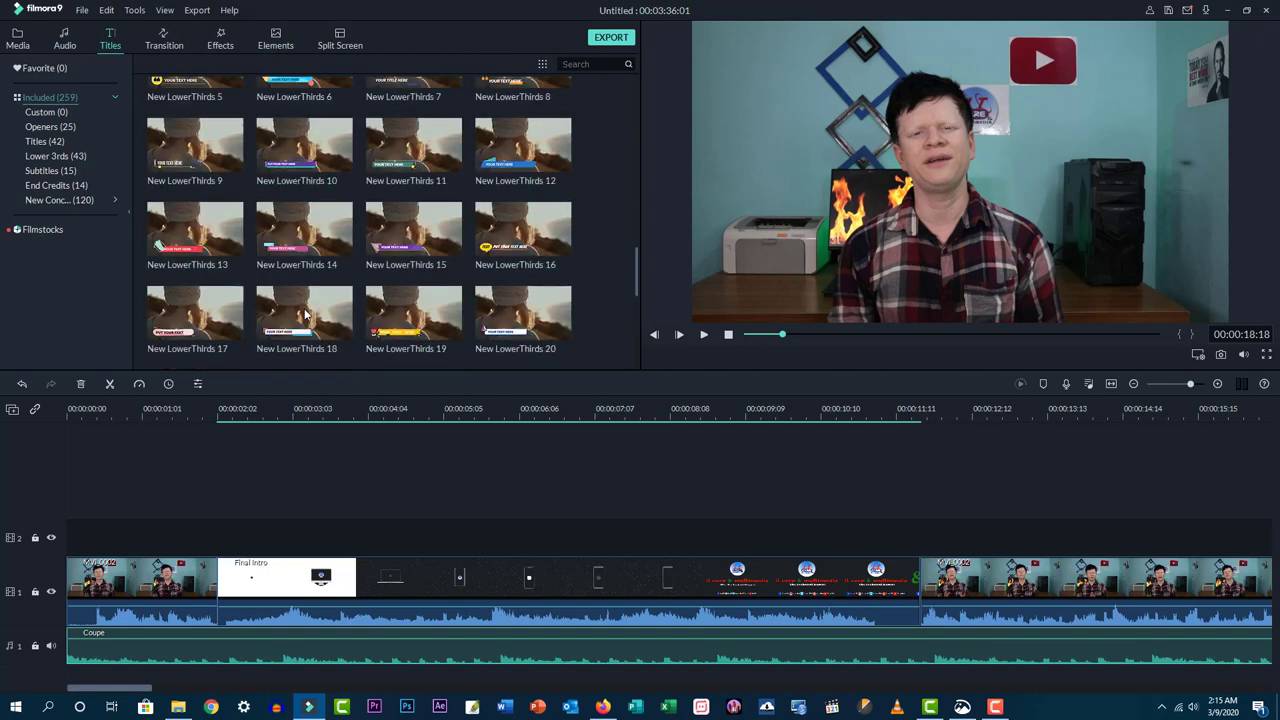
pyautogui.scroll(-8, 306, 316)
pyautogui.scroll(8, 306, 316)
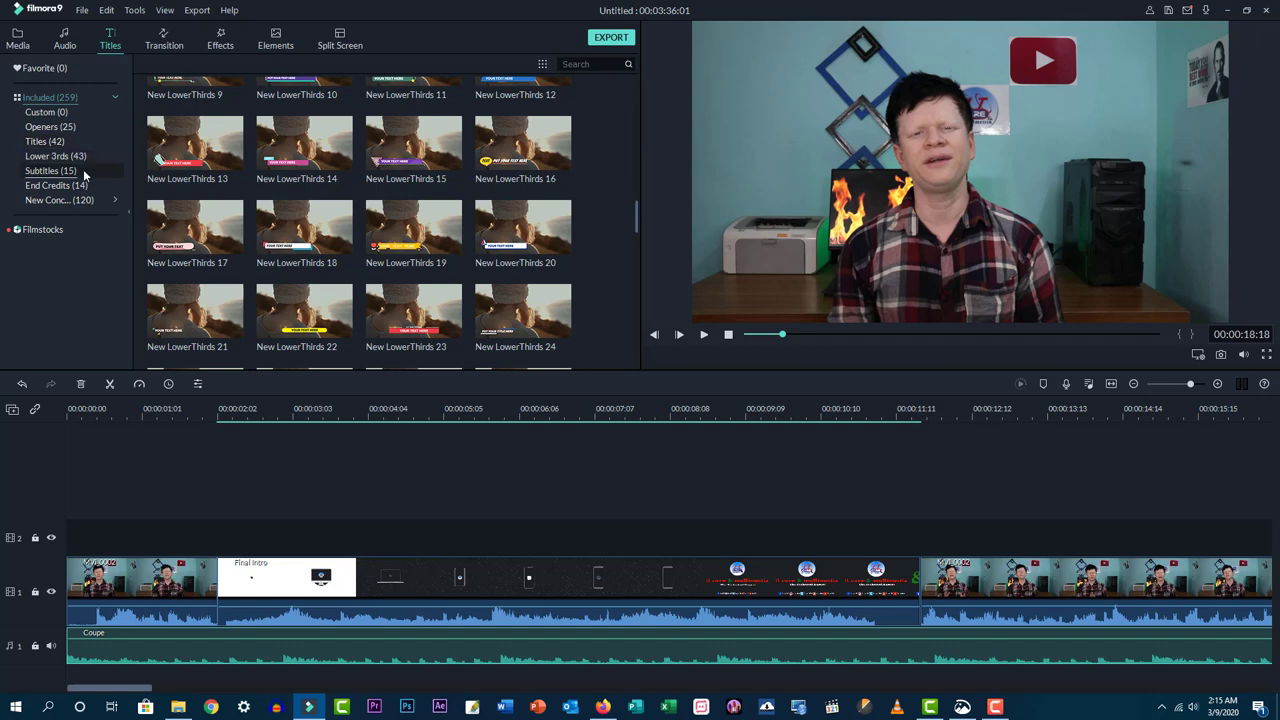
pyautogui.moveTo(281, 225)
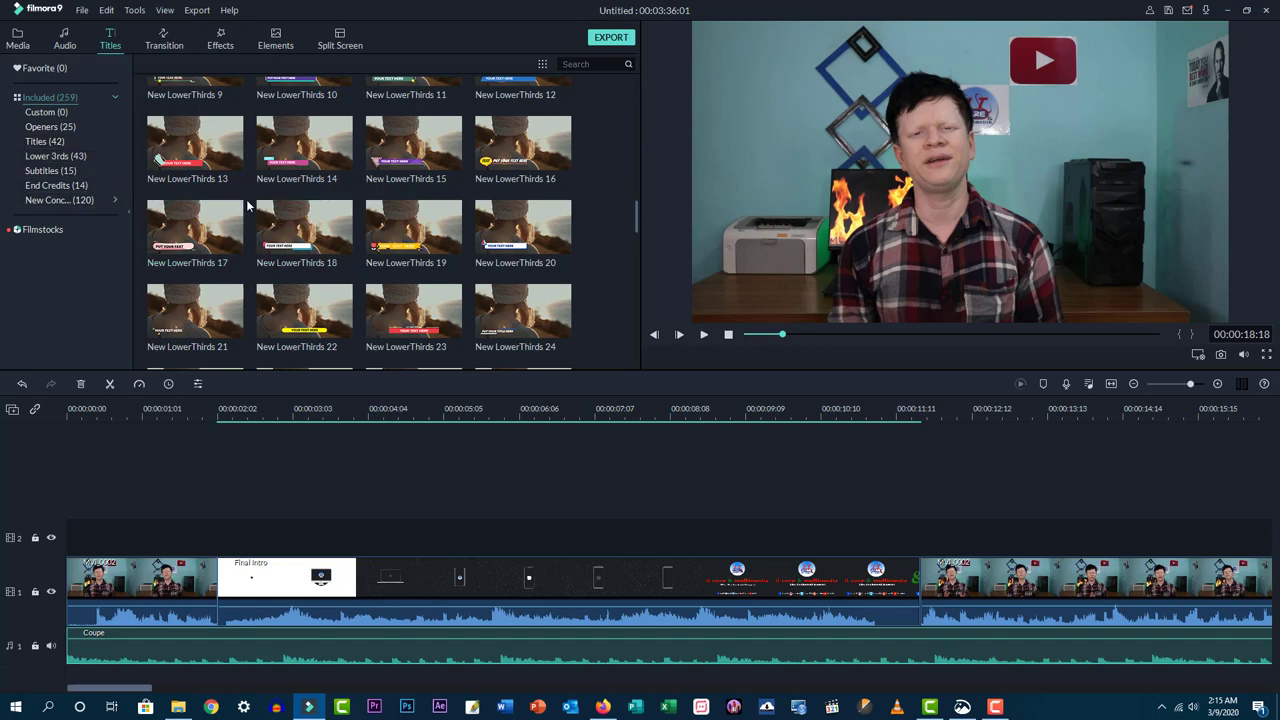
pyautogui.scroll(5, 246, 200)
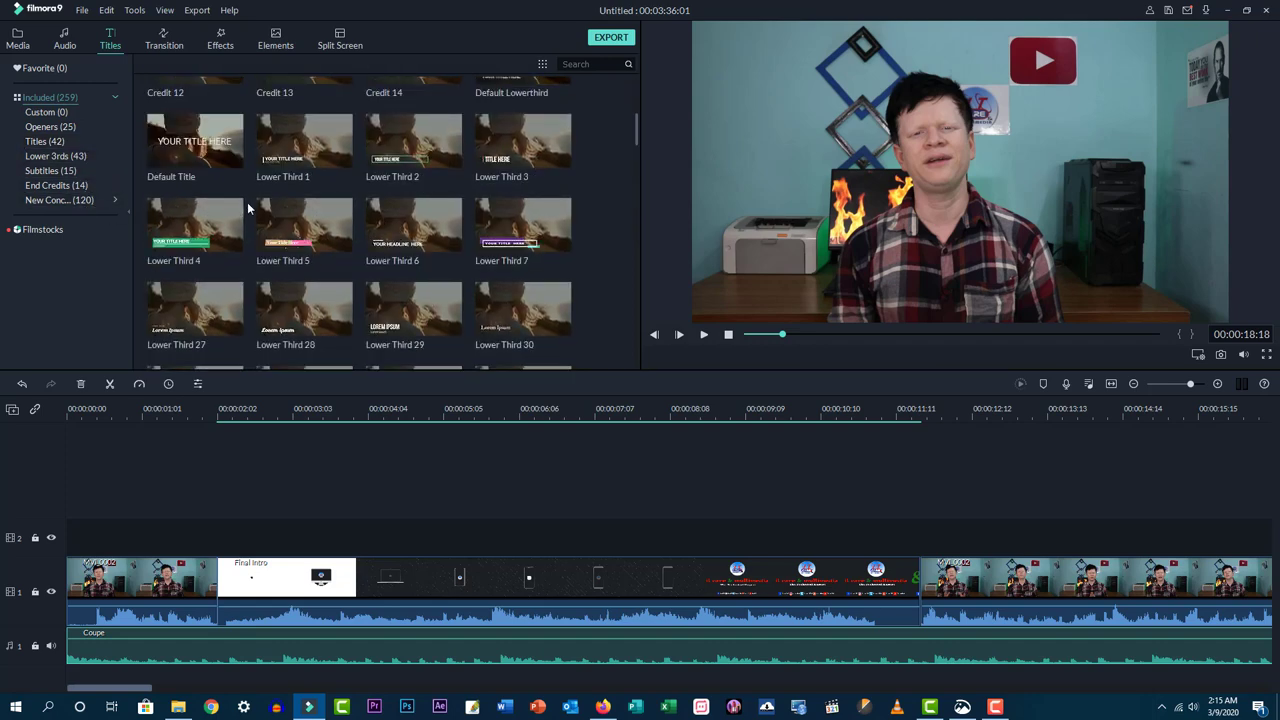
pyautogui.scroll(-5, 367, 279)
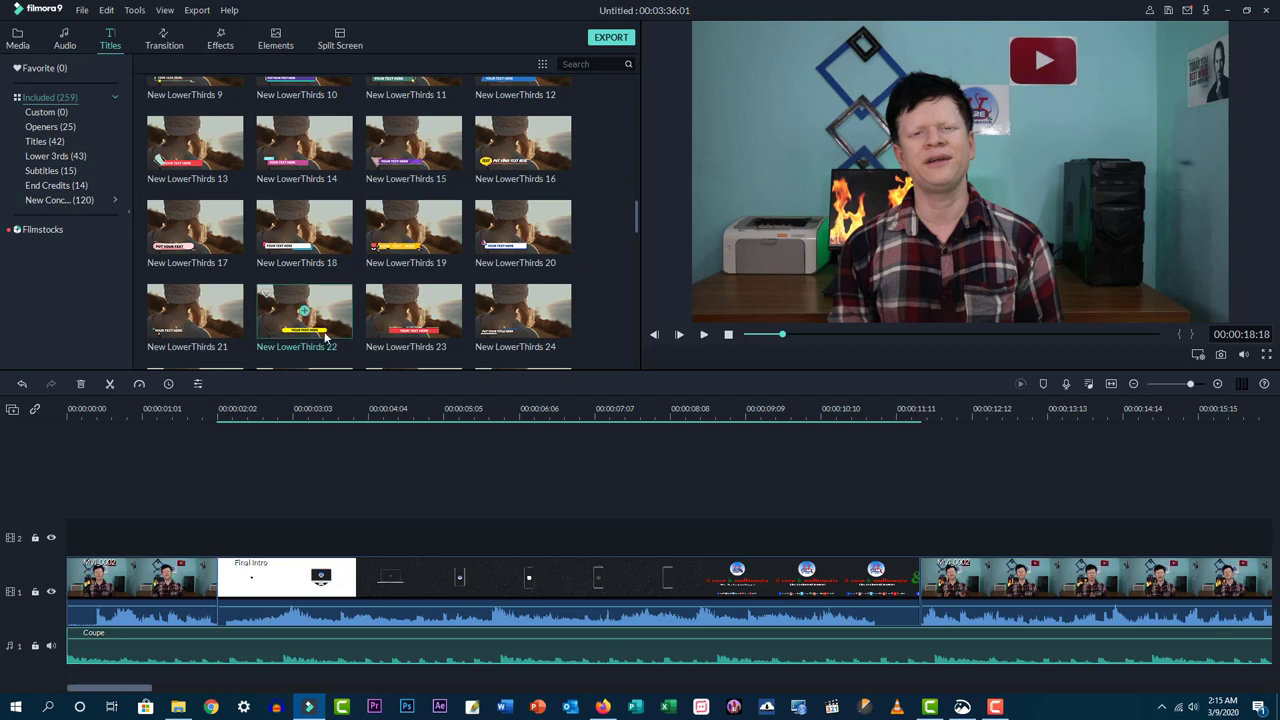
# - Place the New LowerThirds 22 title on video track 2 about one second after the last MVI_0002 segment begins, and play it
pyautogui.moveTo(333, 327); pyautogui.dragTo(147, 539)
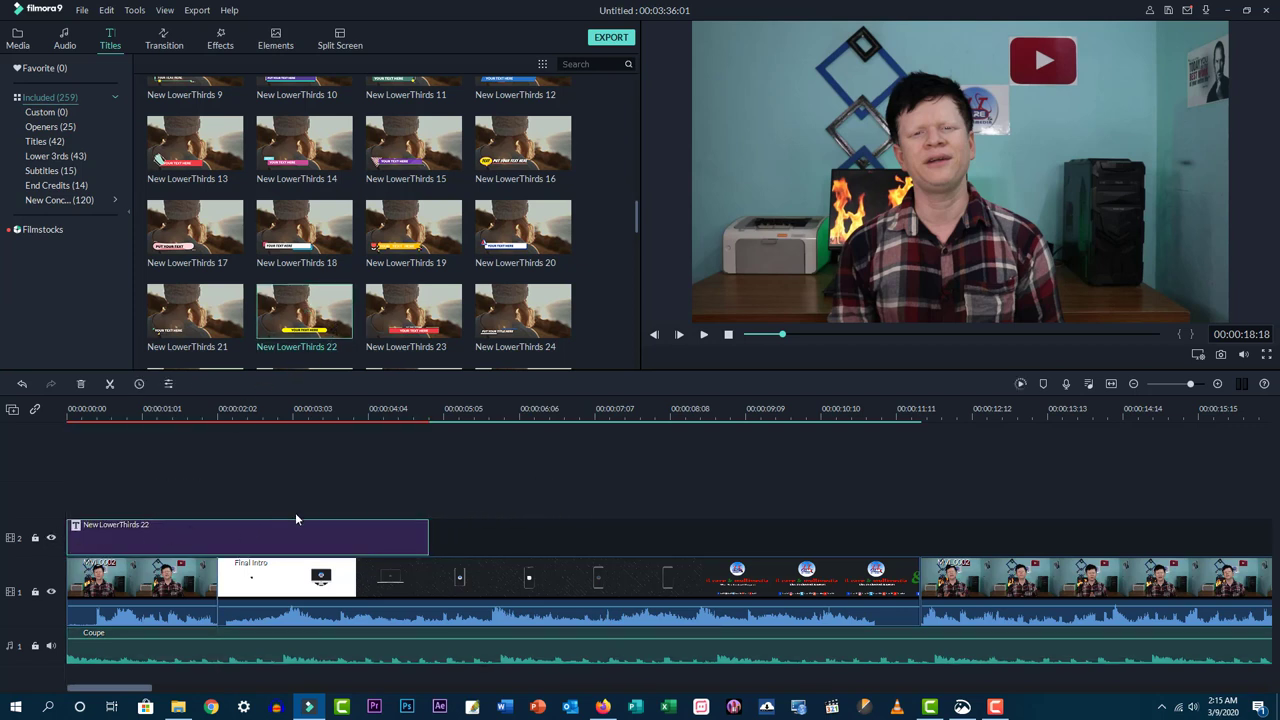
pyautogui.moveTo(302, 537); pyautogui.dragTo(1168, 528)
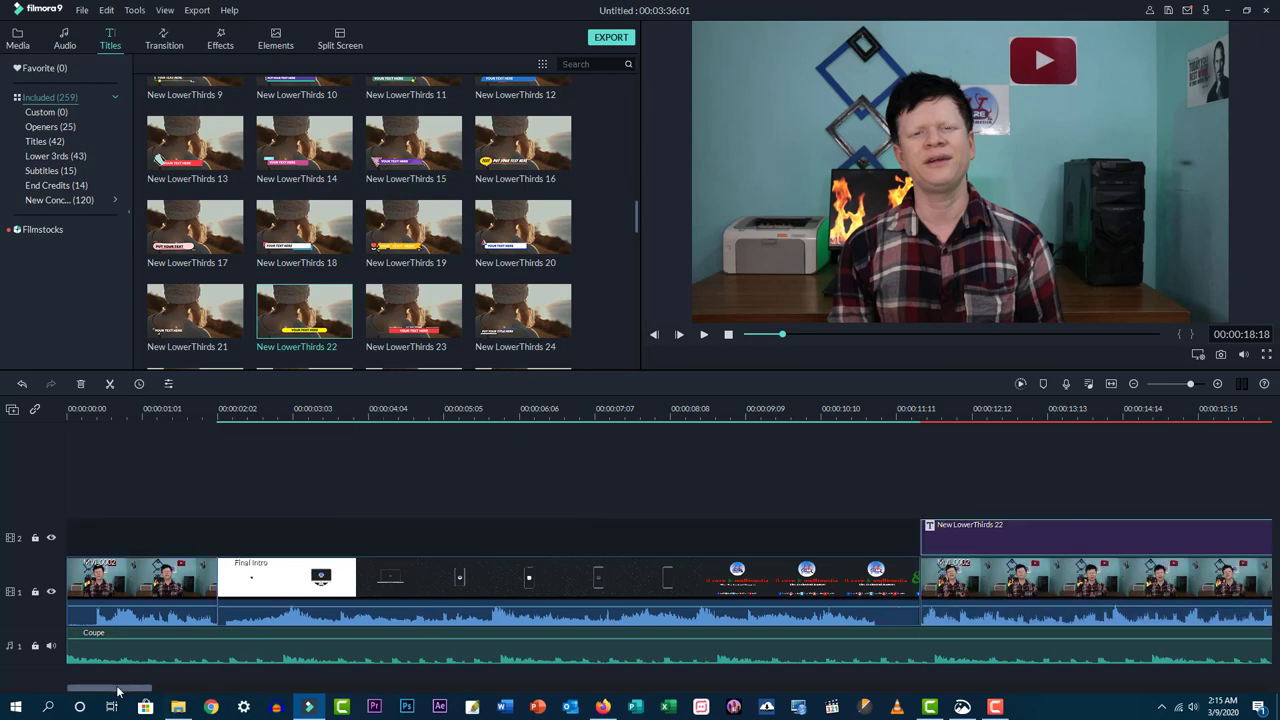
pyautogui.moveTo(120, 688); pyautogui.dragTo(165, 688)
pyautogui.moveTo(368, 543); pyautogui.dragTo(465, 540)
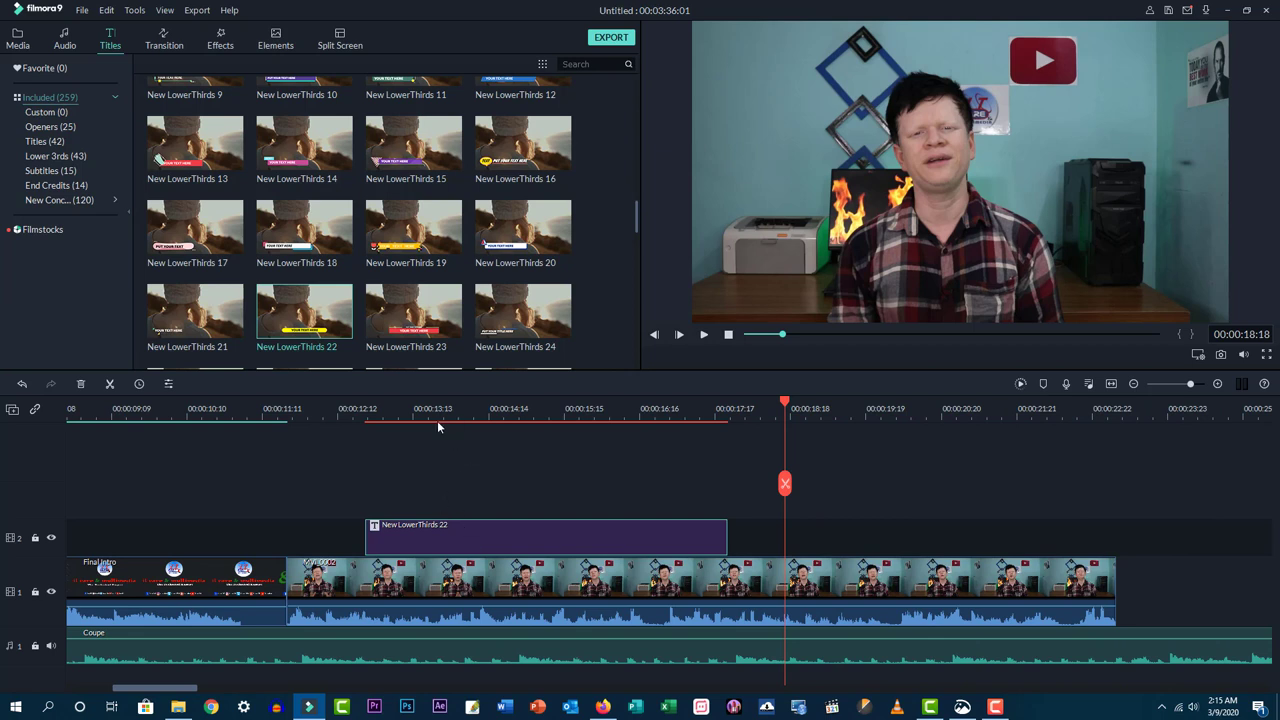
pyautogui.click(358, 411)
pyautogui.press('space')
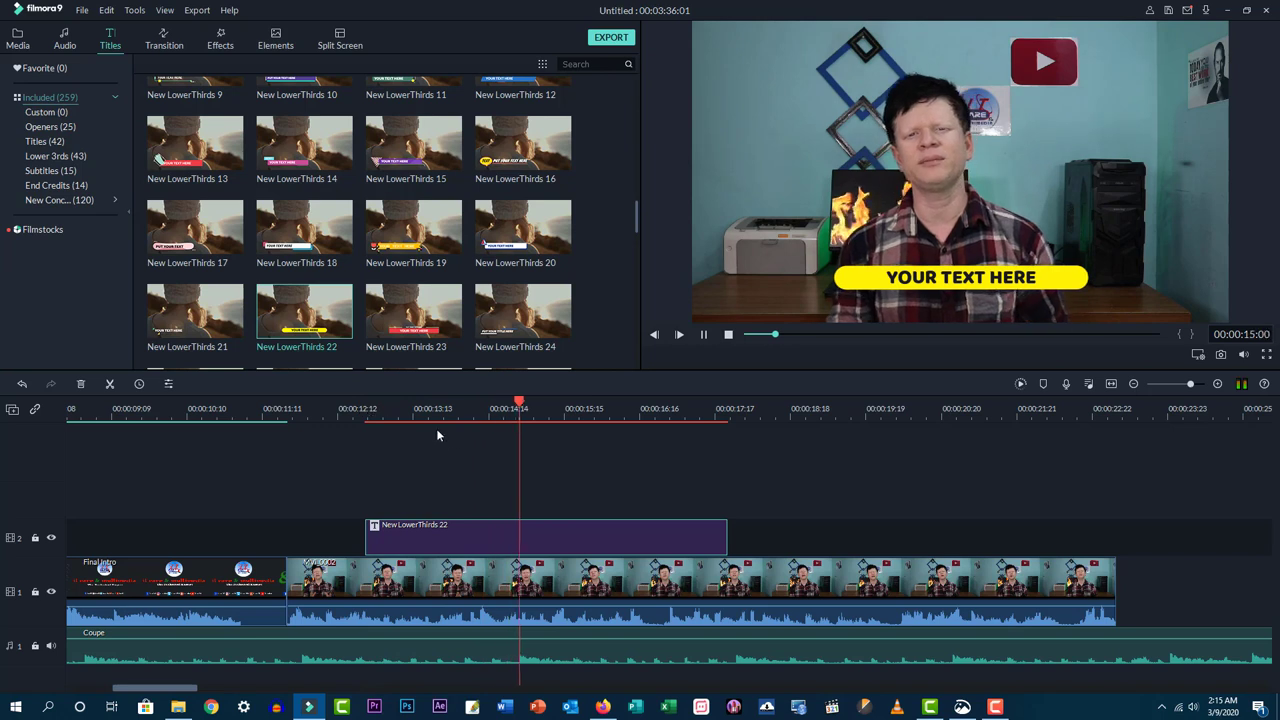
pyautogui.press('space')
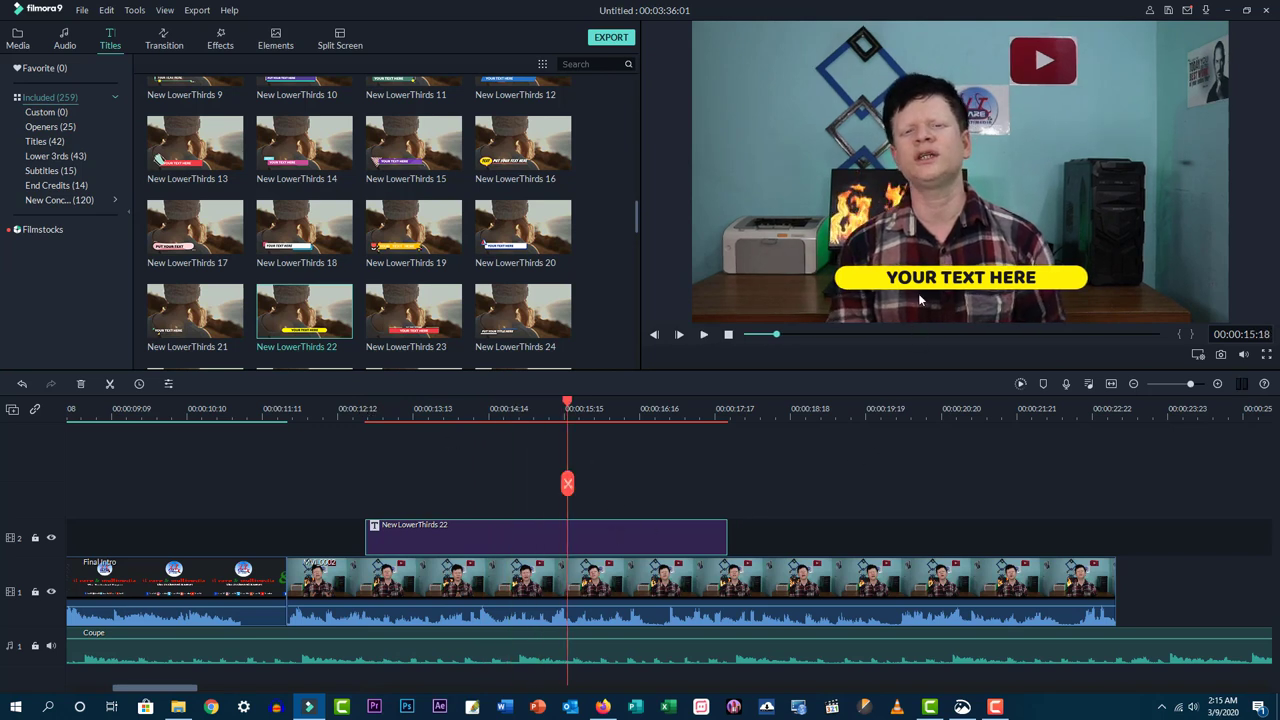
# - Replace the placeholder text of the New LowerThirds 22 title with the presenter's full name
pyautogui.doubleClick(640, 541)
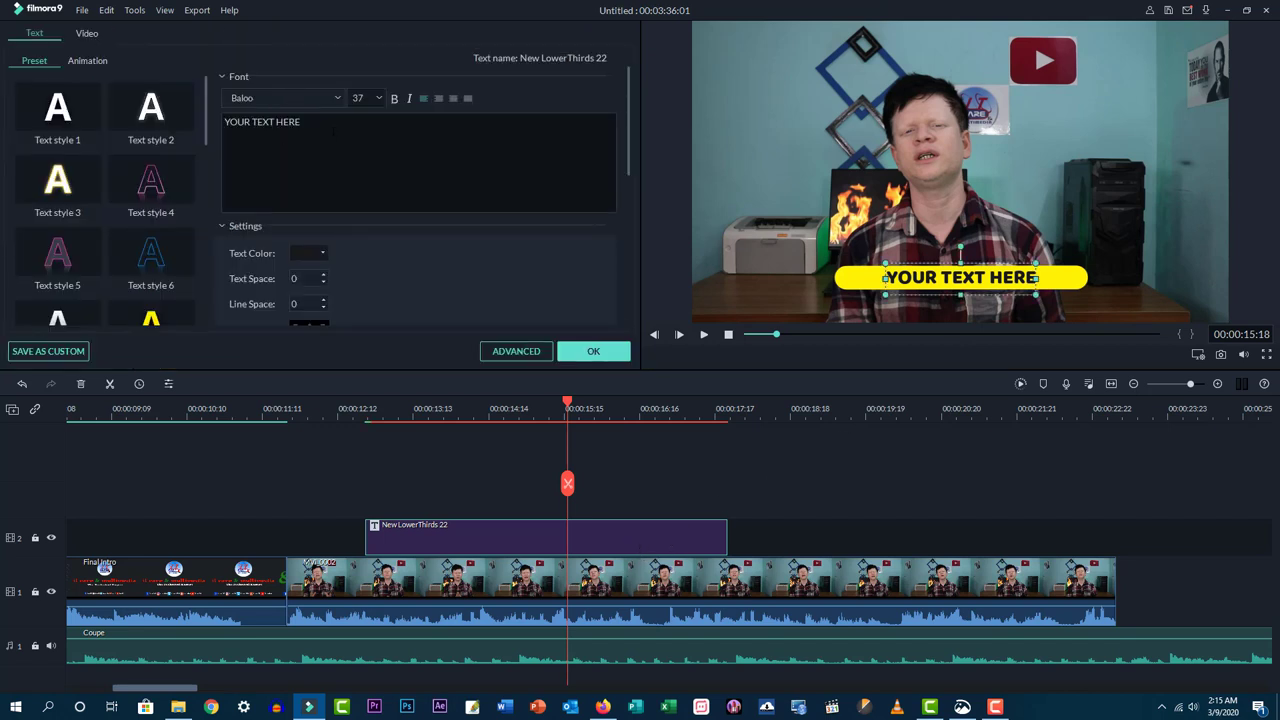
pyautogui.hotkey('ctrl', 'a')
pyautogui.press('BackSpace')
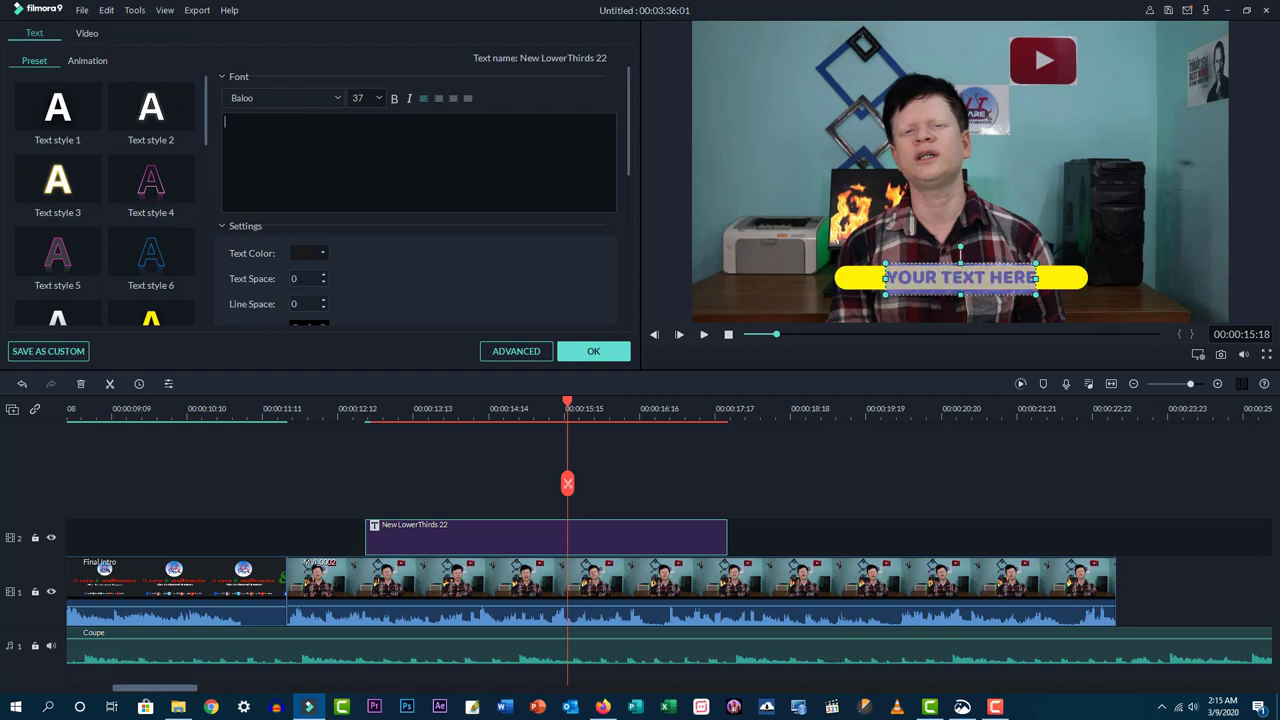
pyautogui.write('Rashidul Hasan Rasel')
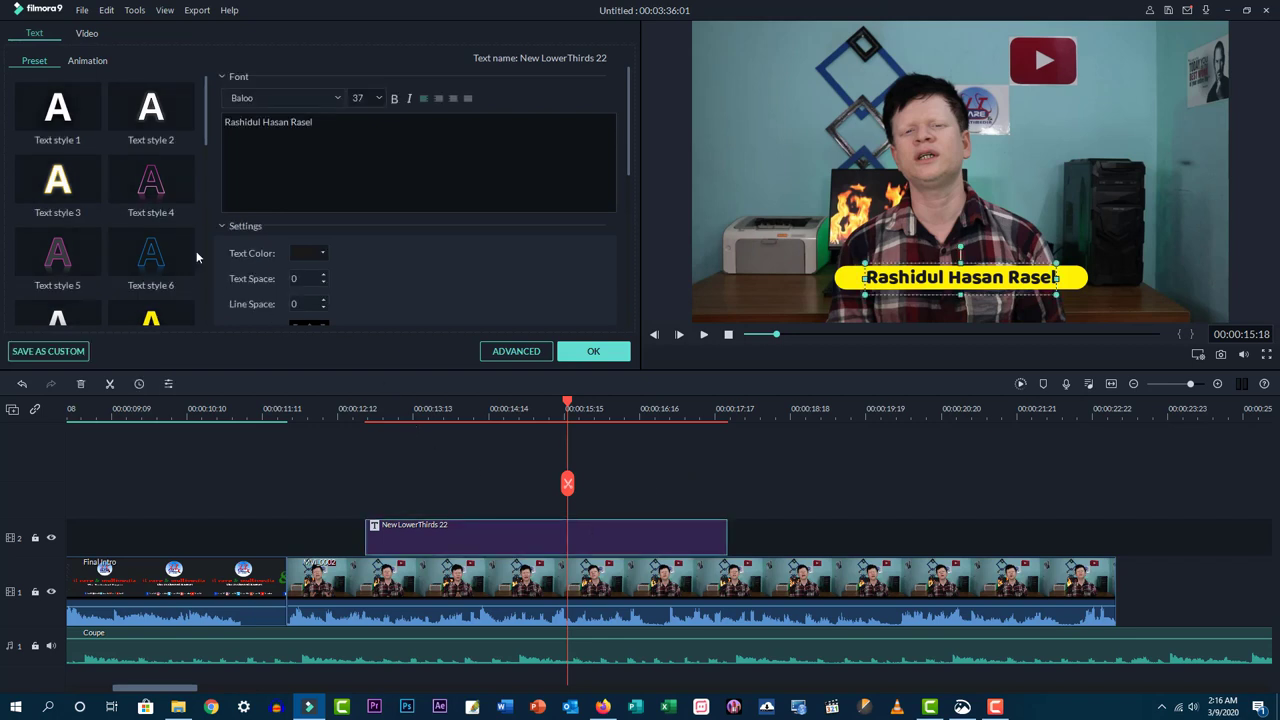
# - Try Text styles 6, 5 and 4 on the lower-third name, and settle on Text style 1
pyautogui.scroll(-3, 157, 298)
pyautogui.scroll(3, 155, 301)
pyautogui.click(166, 287)
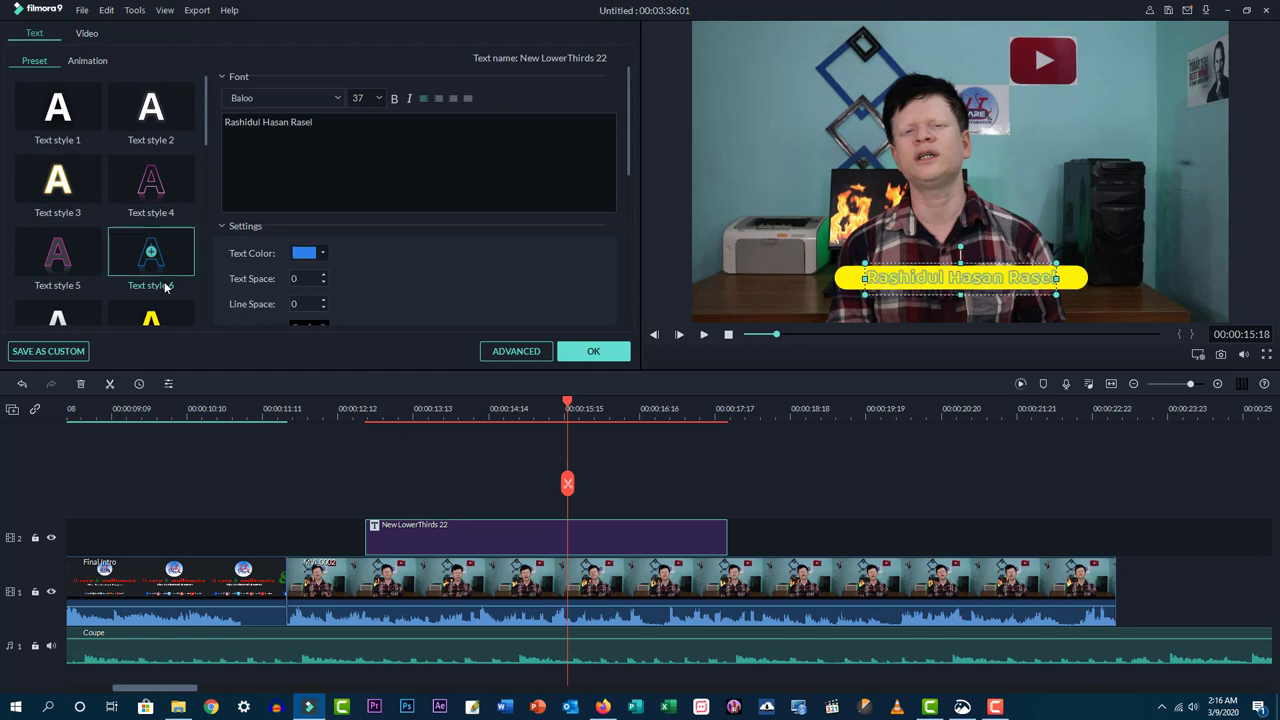
pyautogui.click(88, 267)
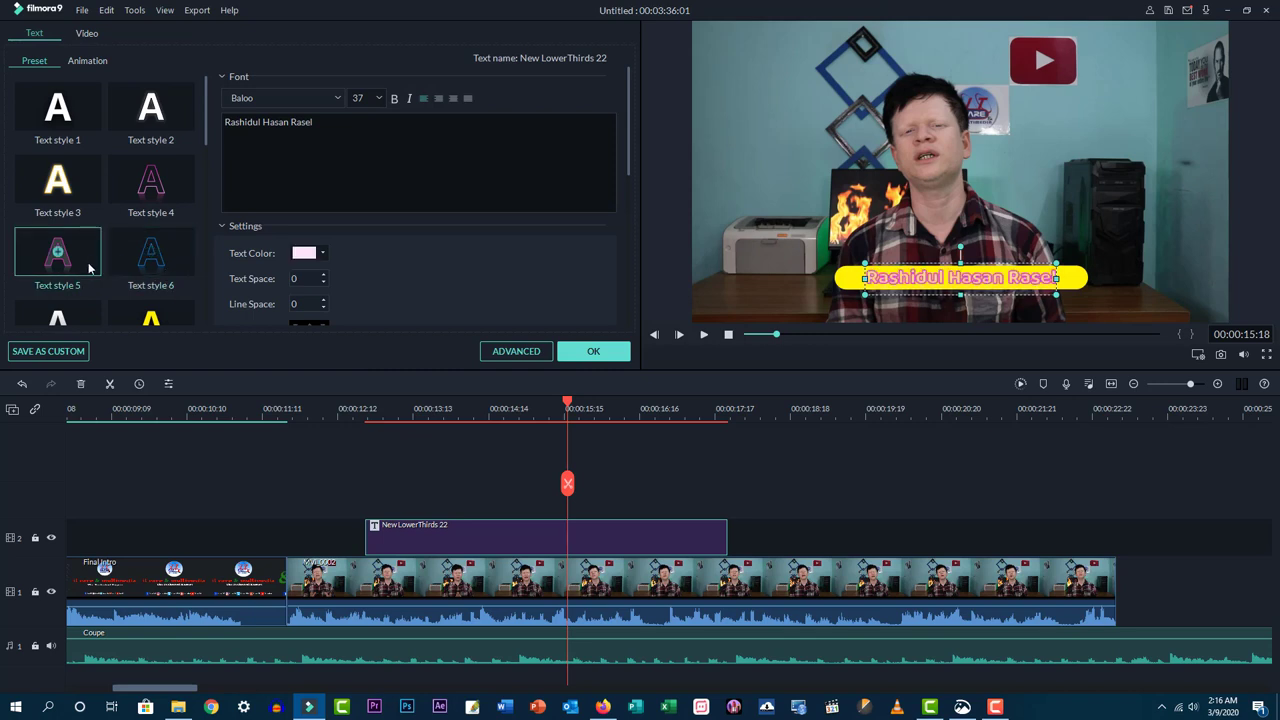
pyautogui.click(123, 198)
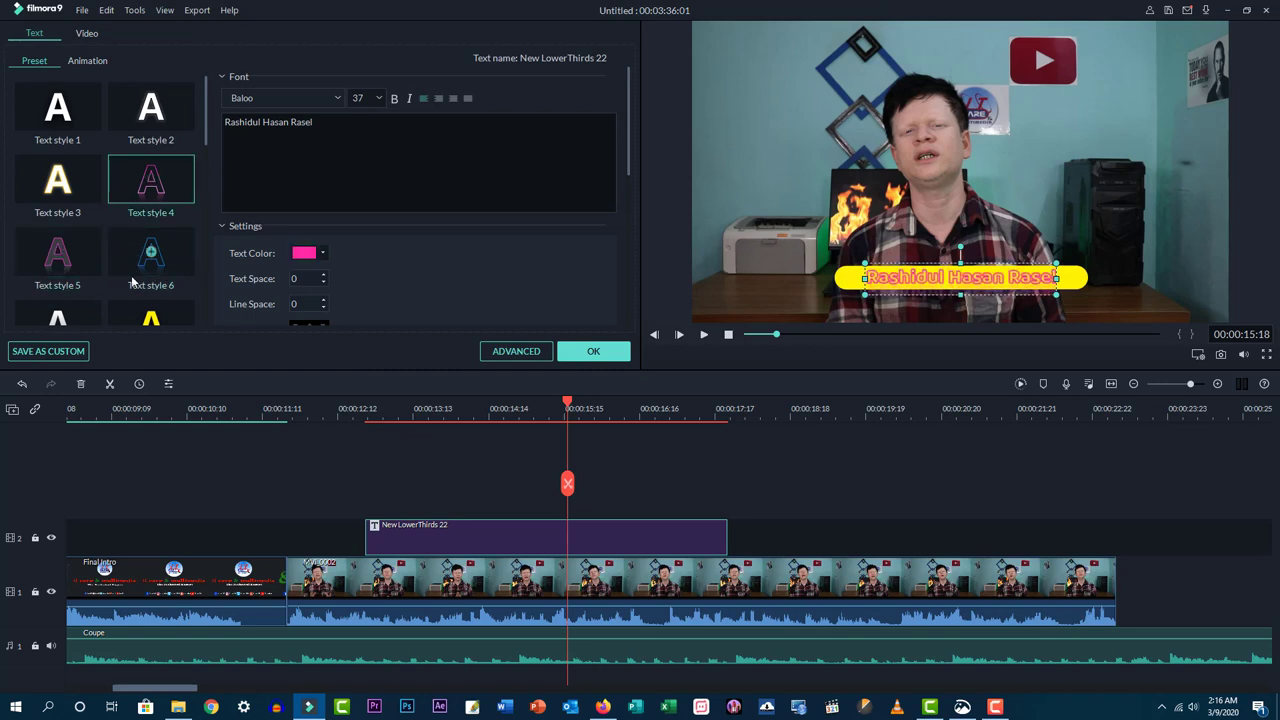
pyautogui.scroll(-6, 131, 275)
pyautogui.click(86, 289)
pyautogui.scroll(8, 82, 240)
pyautogui.click(72, 138)
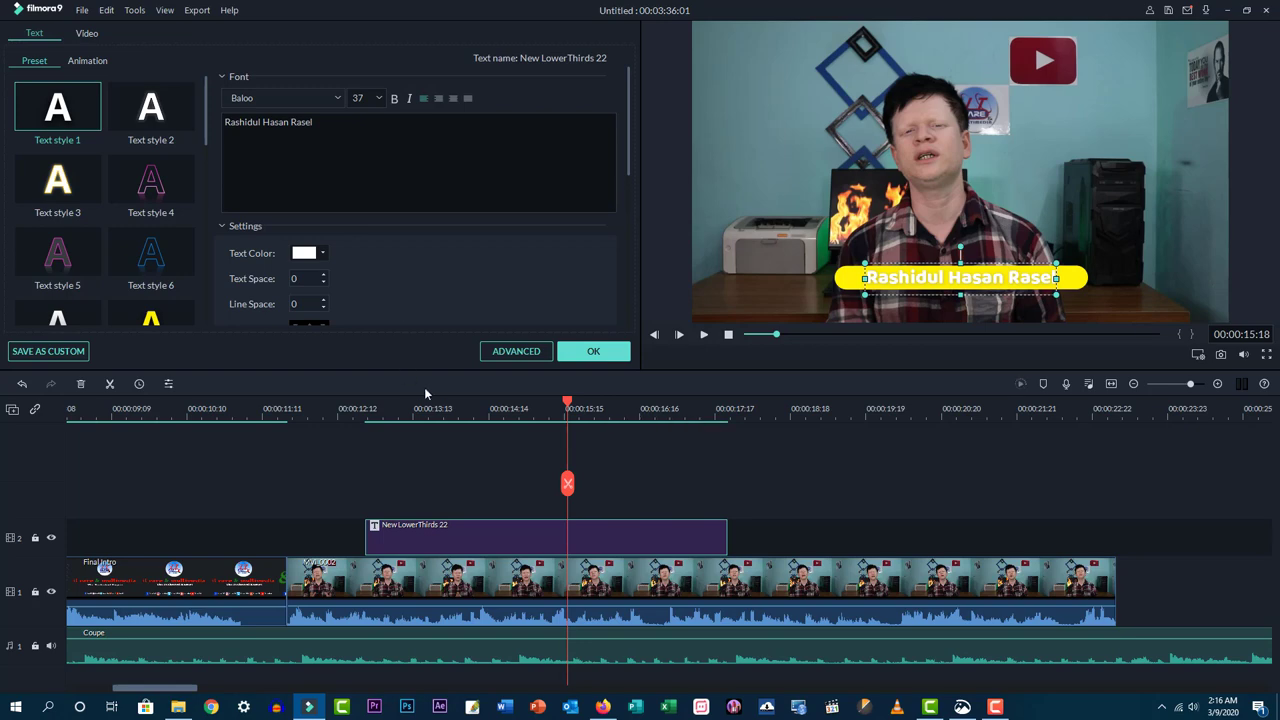
# - Open the title's advanced text editor and examine its text and Preset Skottle tracks, with the preview at 00:00:01:21
pyautogui.click(528, 356)
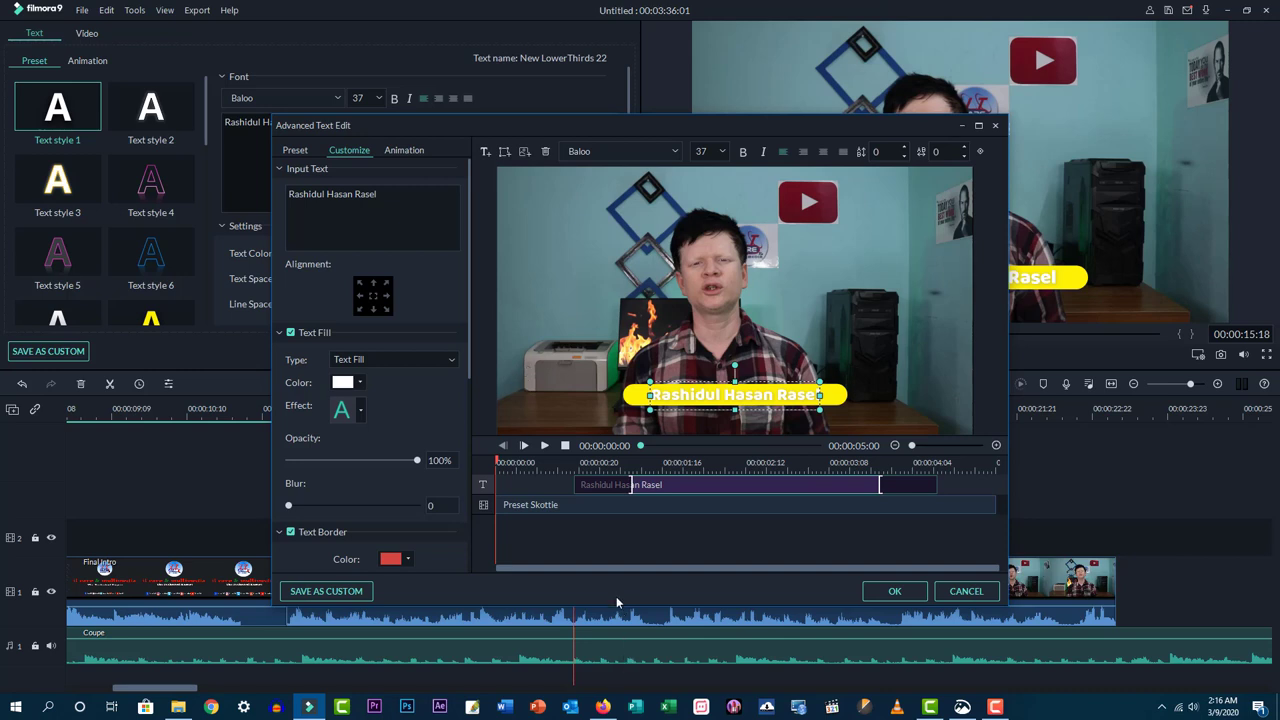
pyautogui.click(608, 512)
pyautogui.click(630, 485)
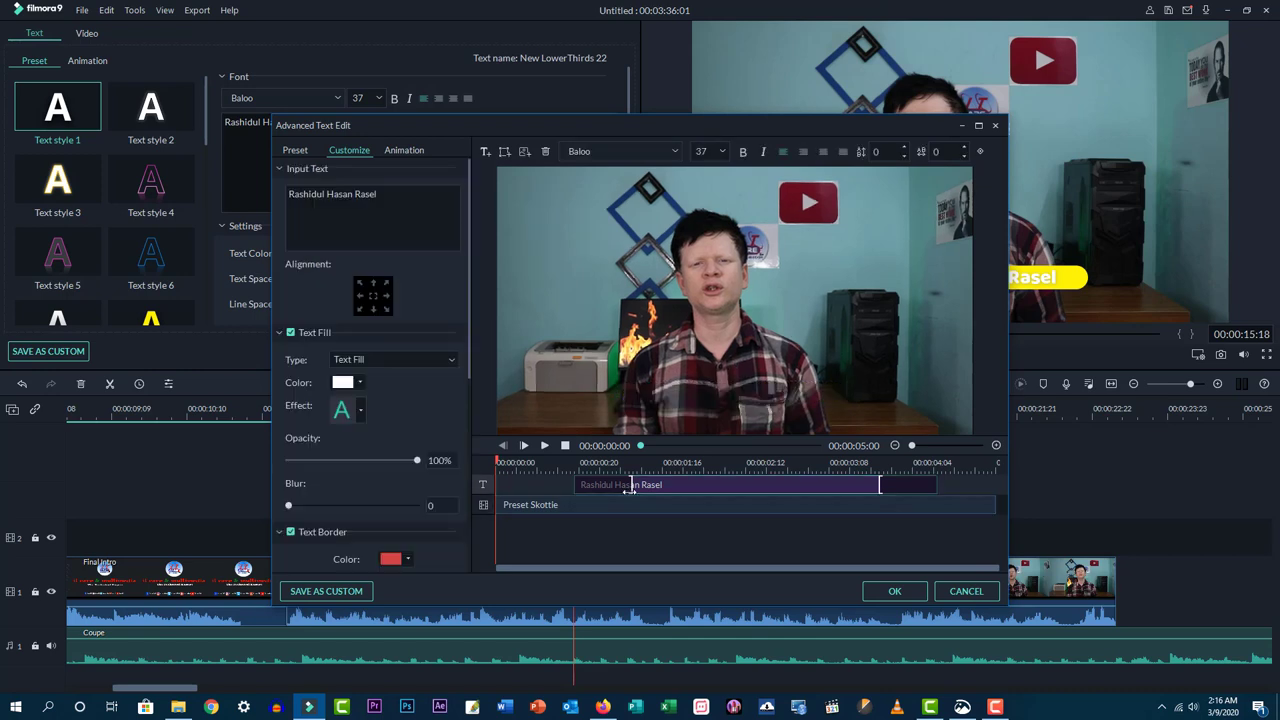
pyautogui.click(632, 510)
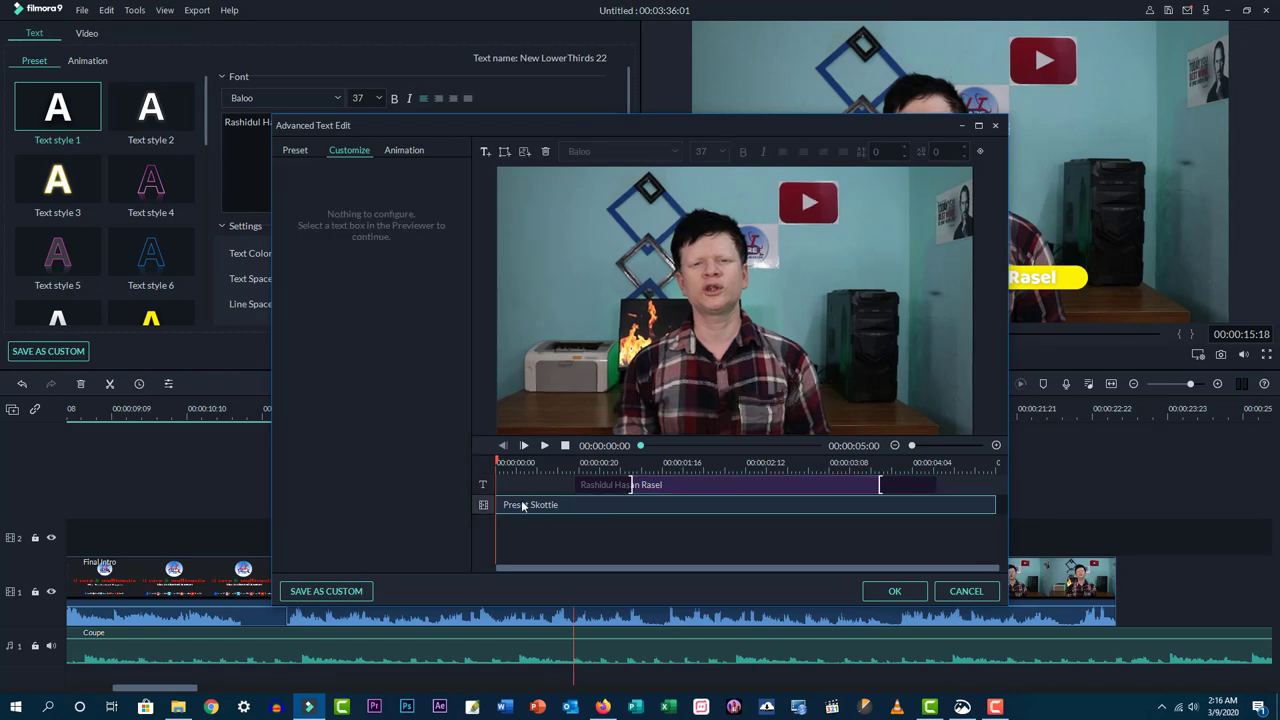
pyautogui.click(672, 489)
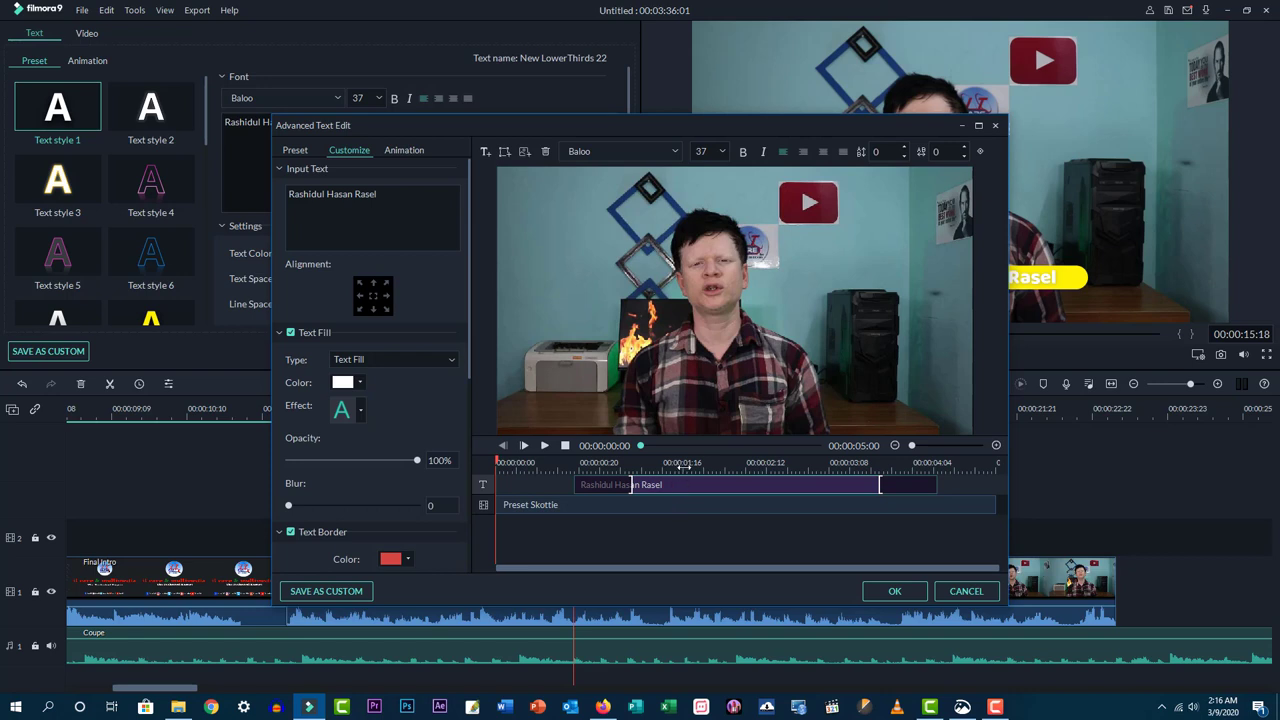
pyautogui.click(682, 464)
pyautogui.click(710, 514)
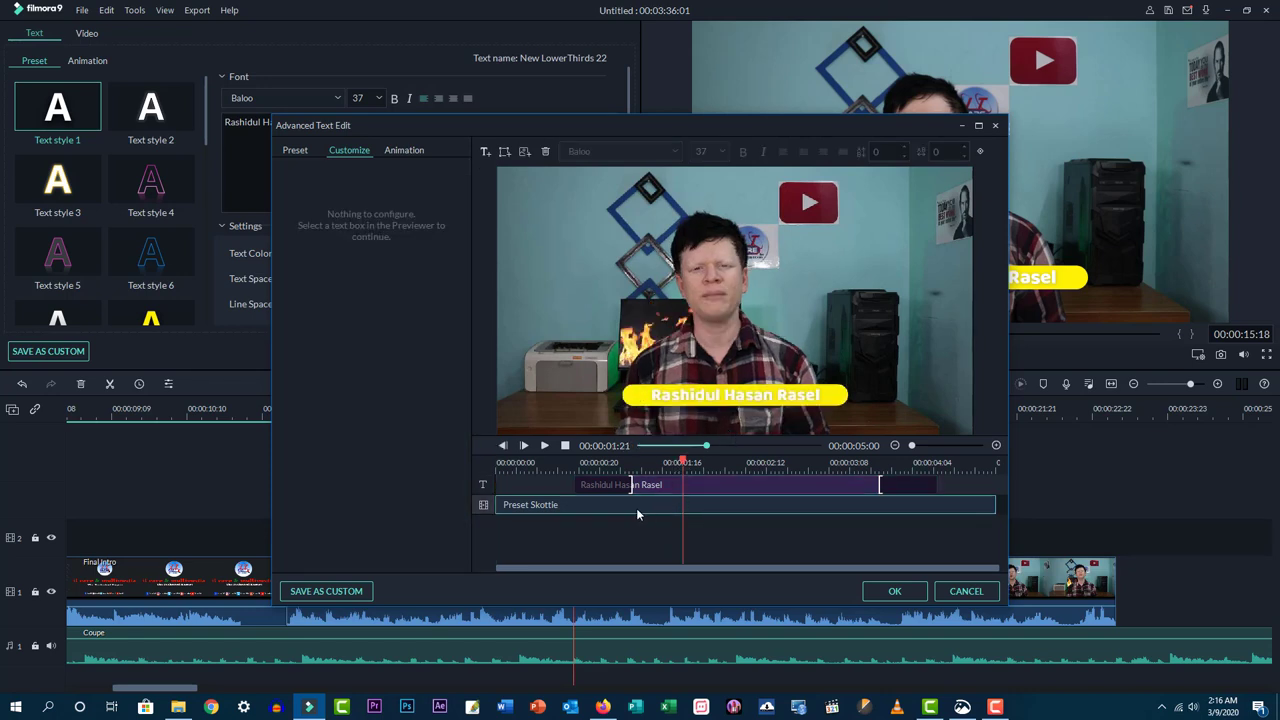
# - Try the Down Dir Insert and Up Roll animations on the Preset Skottle shape, and apply Fade1 to it
pyautogui.click(400, 156)
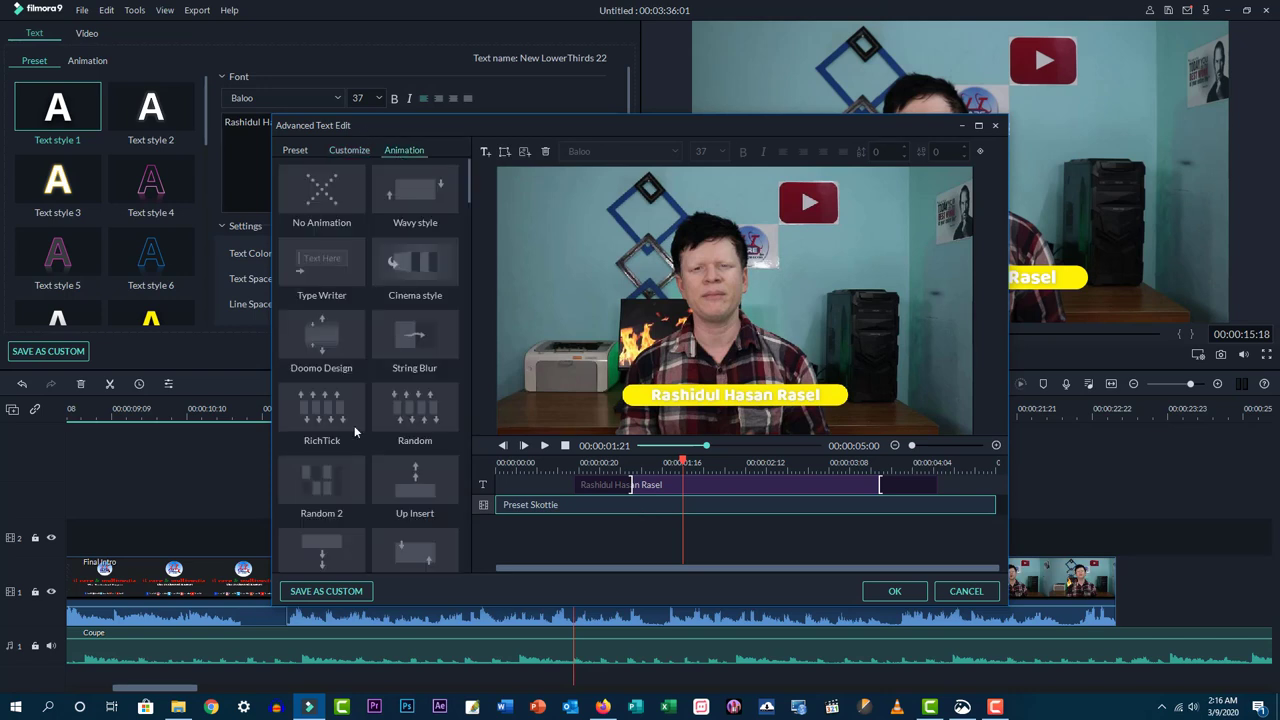
pyautogui.scroll(-3, 355, 430)
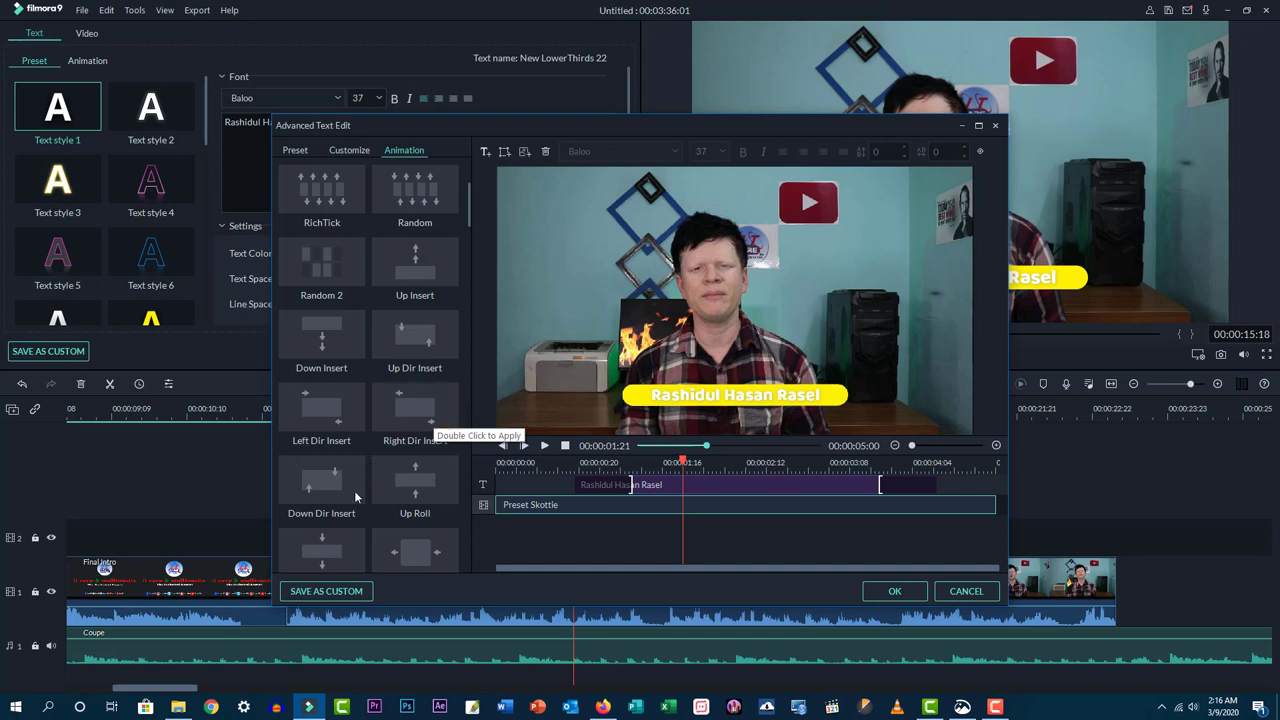
pyautogui.doubleClick(335, 507)
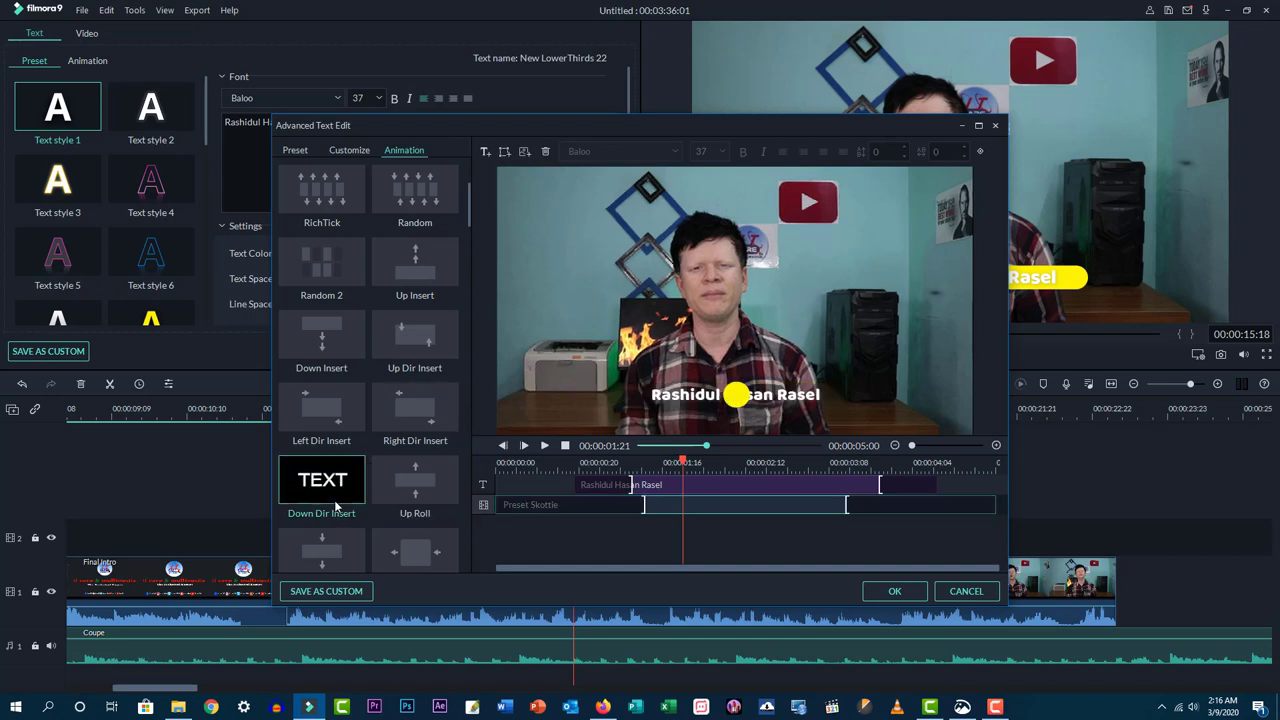
pyautogui.doubleClick(424, 507)
pyautogui.scroll(-5, 380, 450)
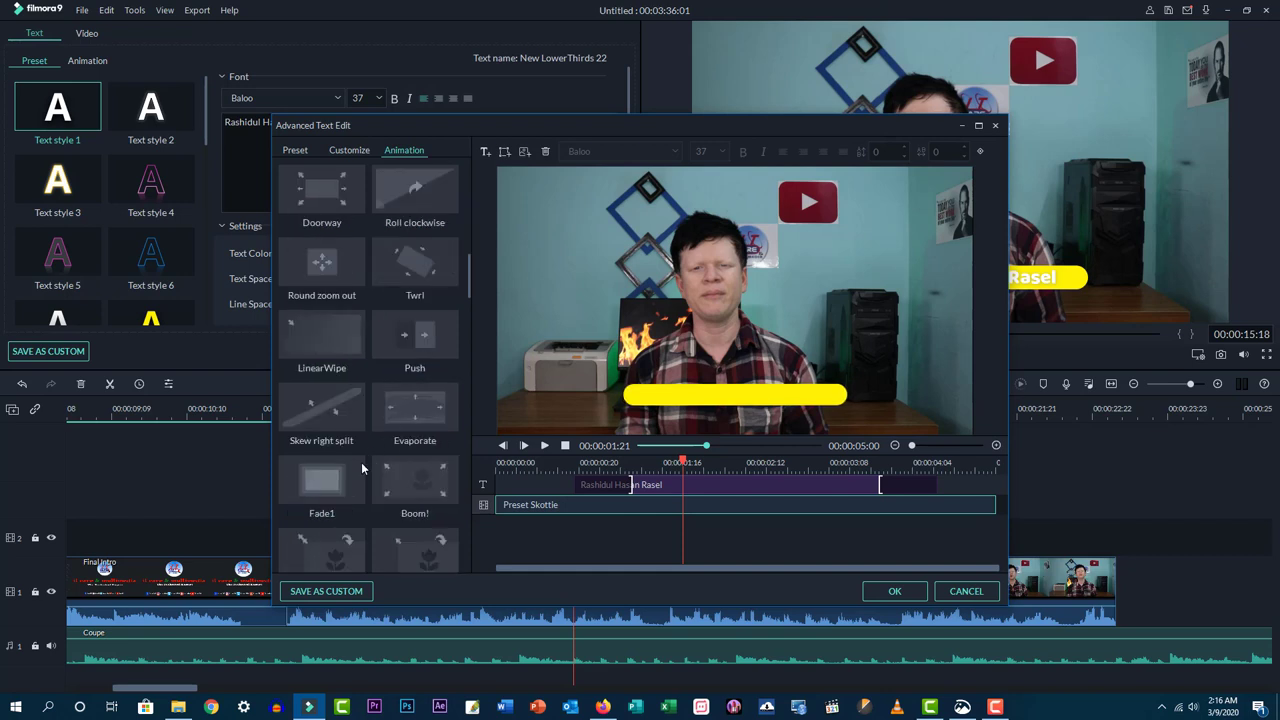
pyautogui.doubleClick(343, 491)
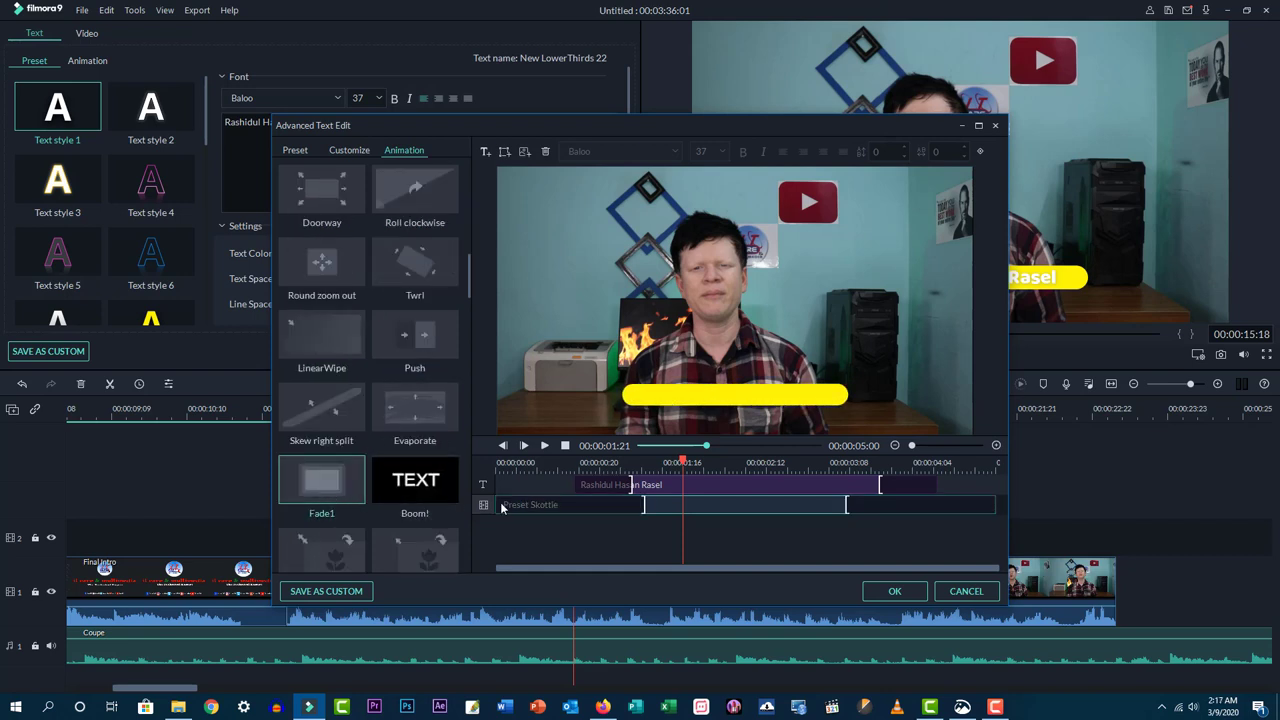
# - Select the name text track, try the Random animation on it, and choose String Blur
pyautogui.click(732, 488)
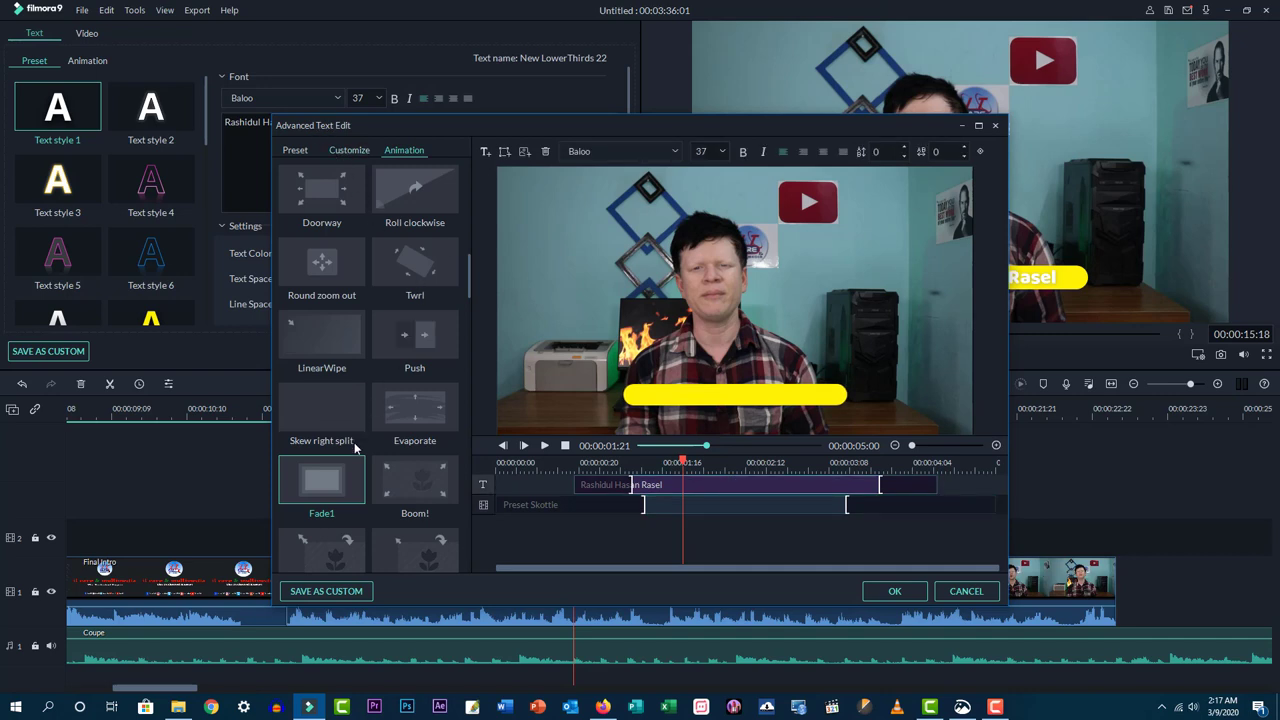
pyautogui.scroll(-3, 358, 458)
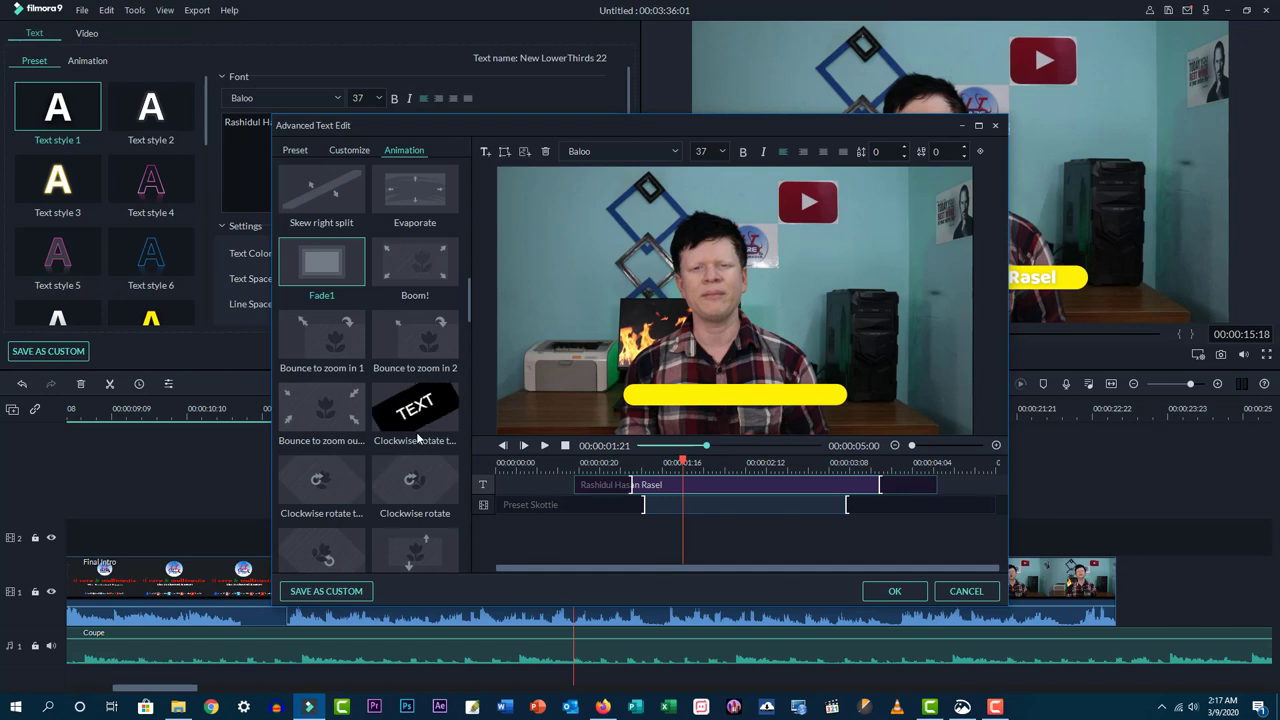
pyautogui.scroll(3, 414, 465)
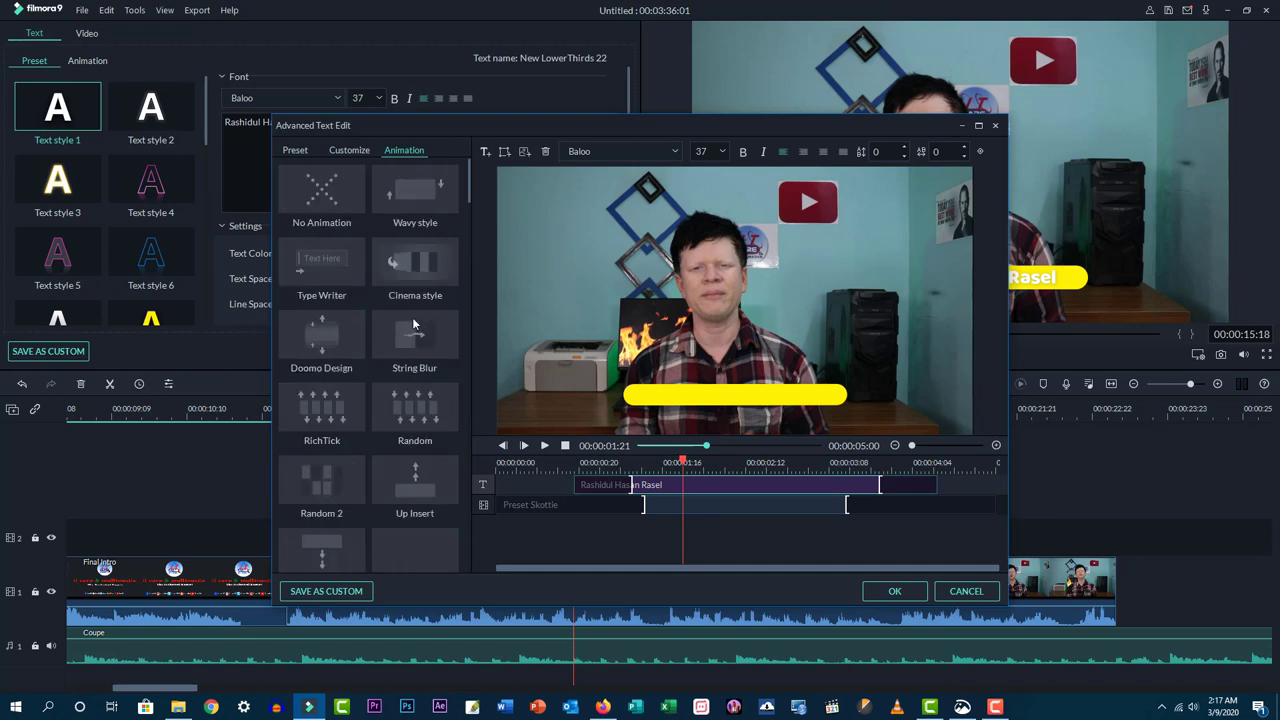
pyautogui.click(408, 425)
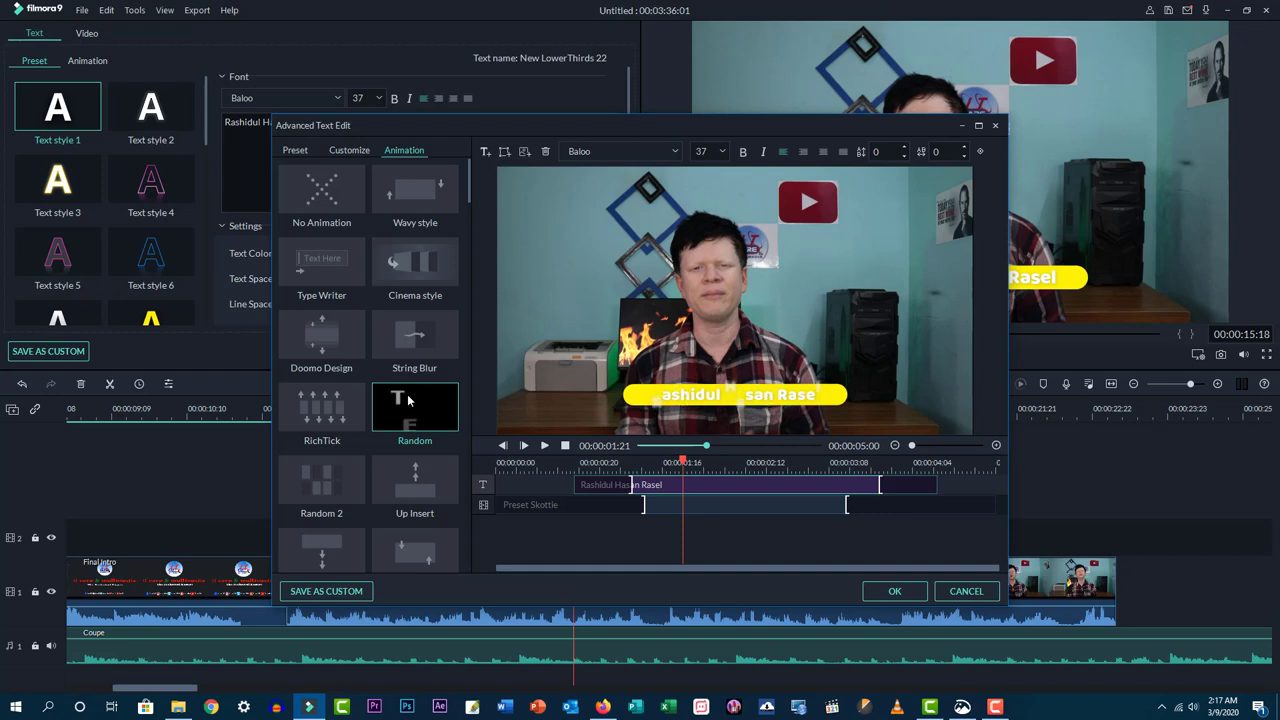
pyautogui.click(408, 369)
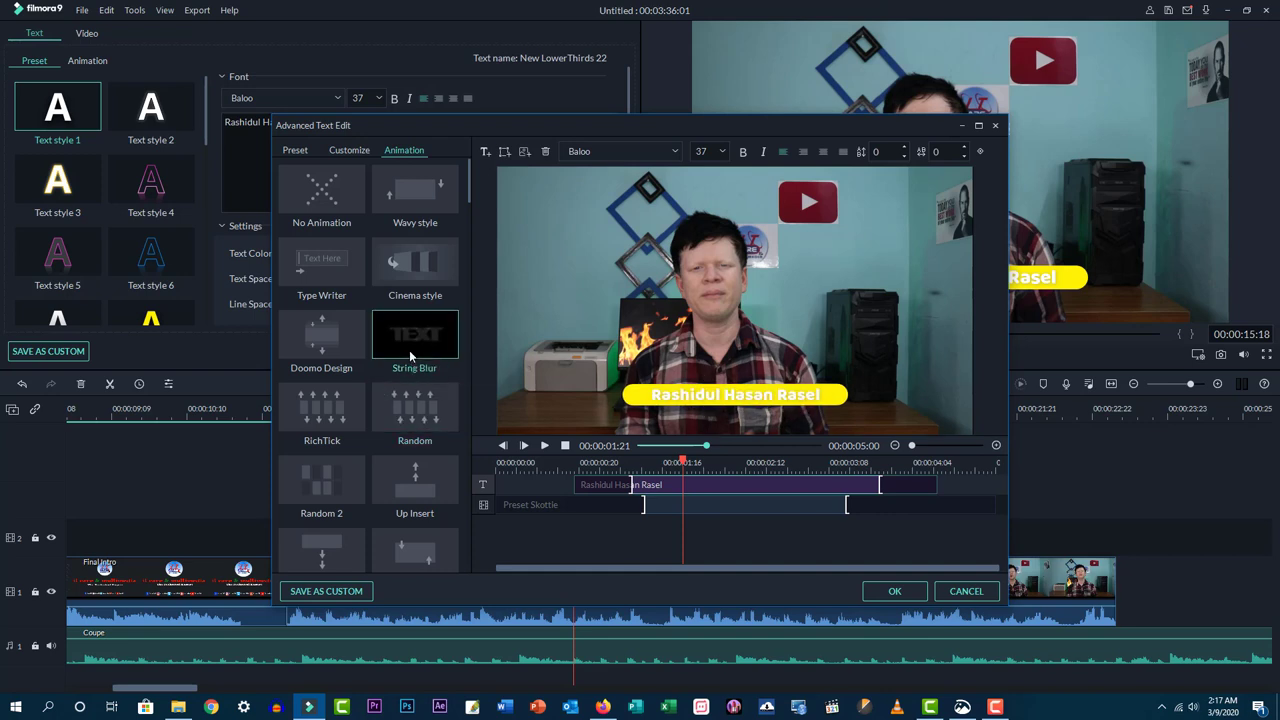
# - Set the name text's border to dark red and its fill to dark blue at 100% opacity, and accept the advanced edits
pyautogui.click(349, 150)
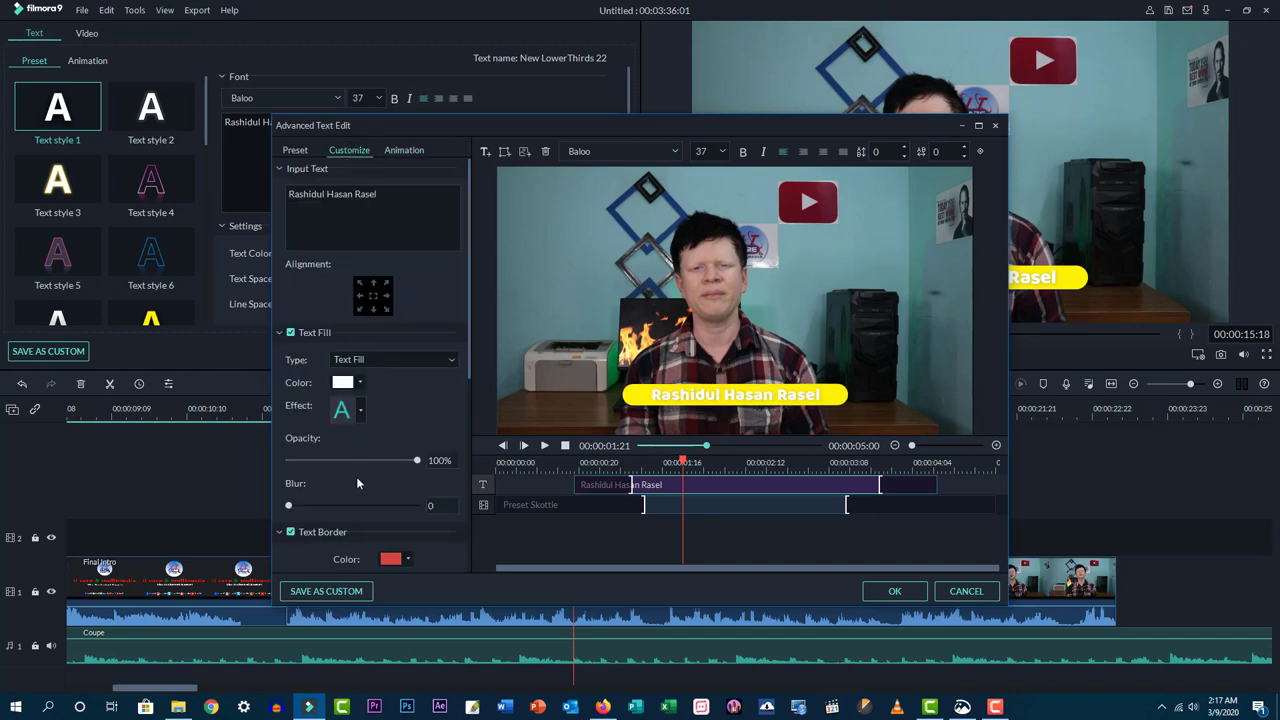
pyautogui.moveTo(289, 508)
pyautogui.mouseDown()
pyautogui.moveTo(390, 508)
pyautogui.moveTo(289, 508)
pyautogui.mouseUp()
pyautogui.click(394, 563)
pyautogui.click(413, 603)
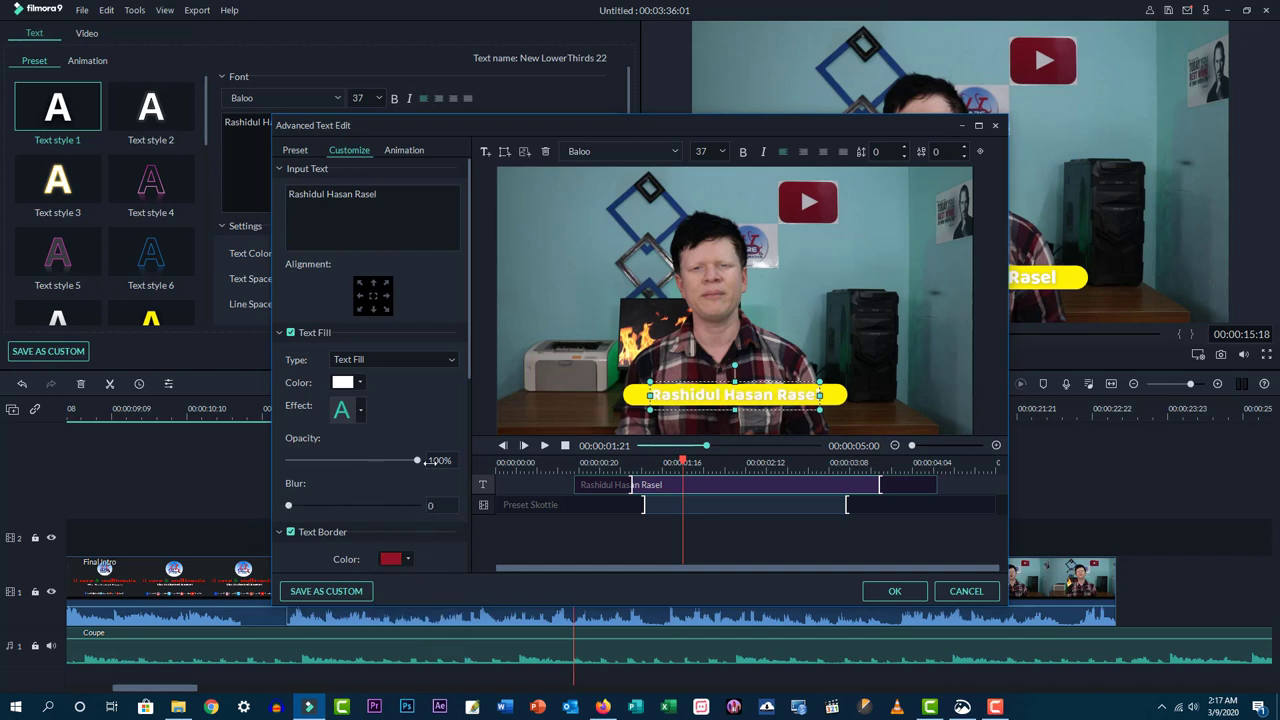
pyautogui.moveTo(418, 461); pyautogui.dragTo(453, 465)
pyautogui.click(349, 385)
pyautogui.click(334, 438)
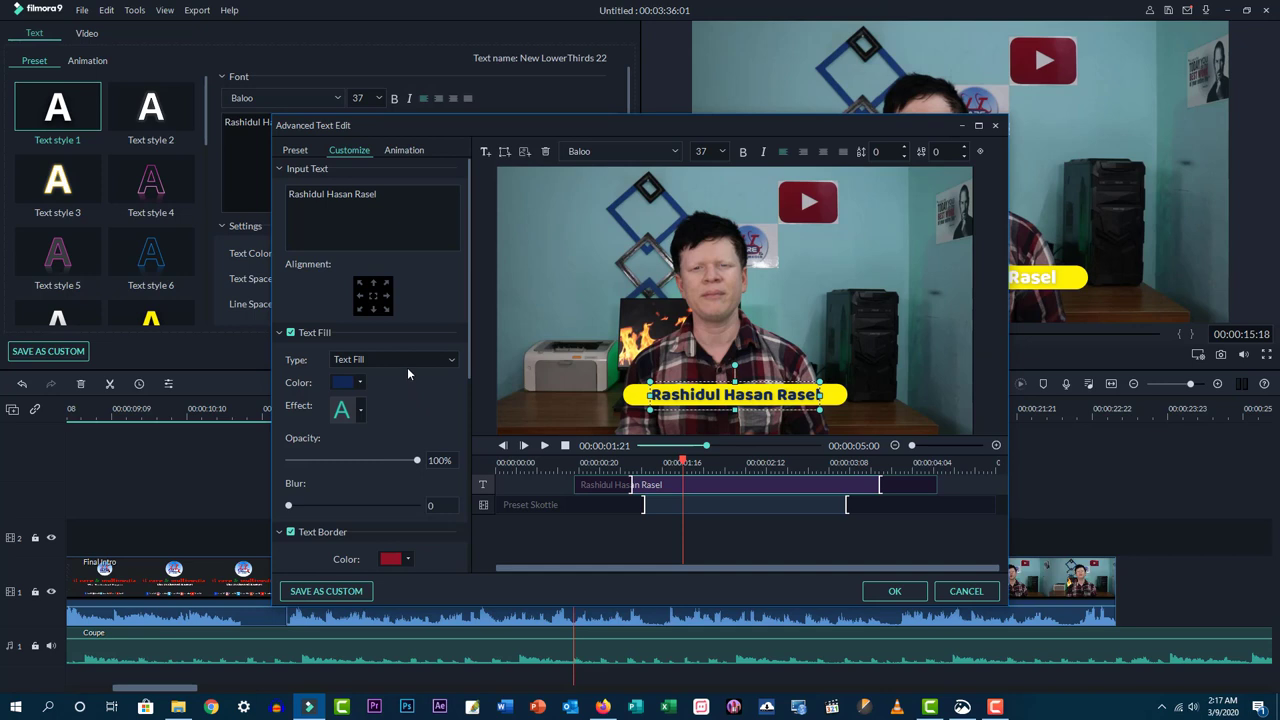
pyautogui.click(895, 591)
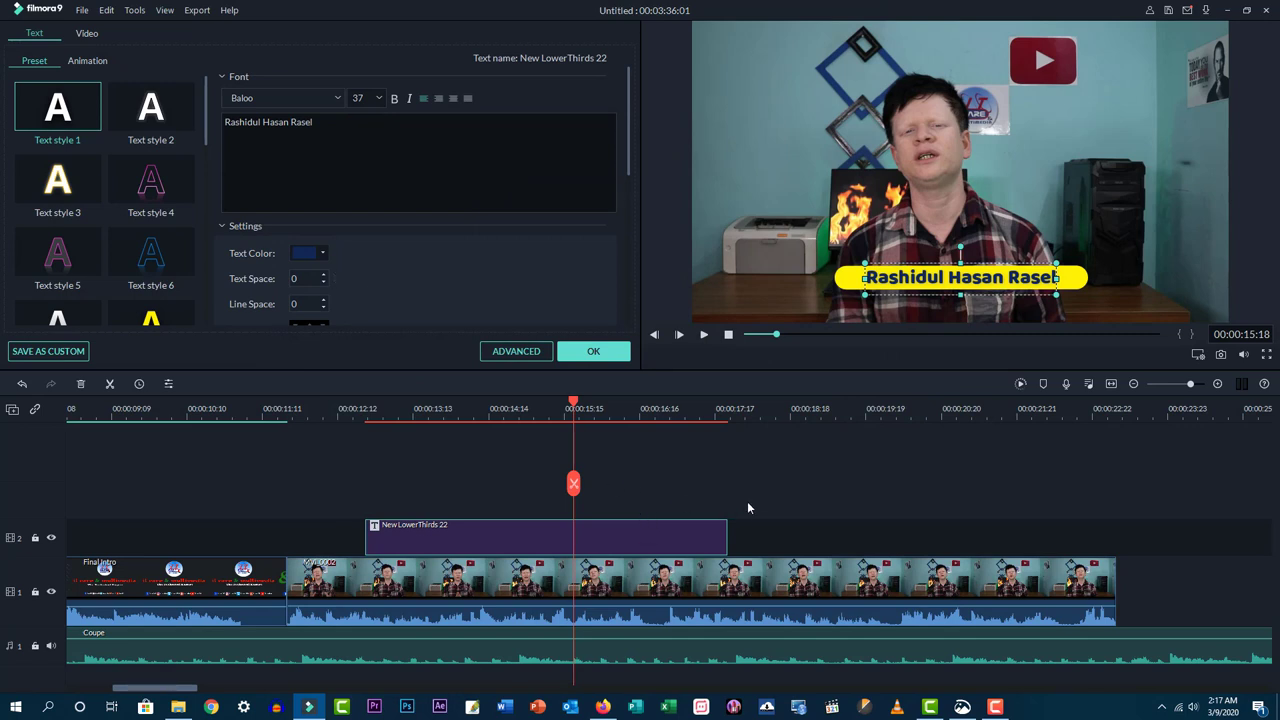
# - Move the playhead just past the lower-third title to 00:00:18:07 and finish editing the title
pyautogui.click(758, 412)
pyautogui.click(826, 545)
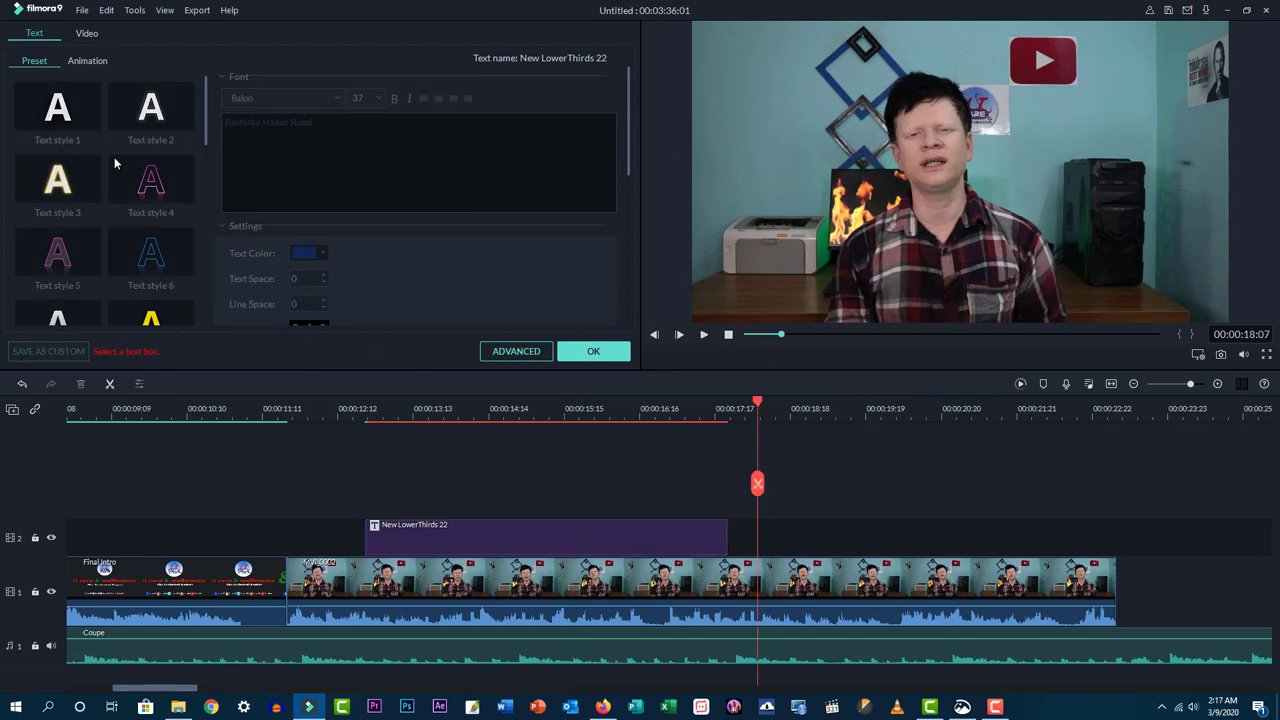
pyautogui.click(593, 351)
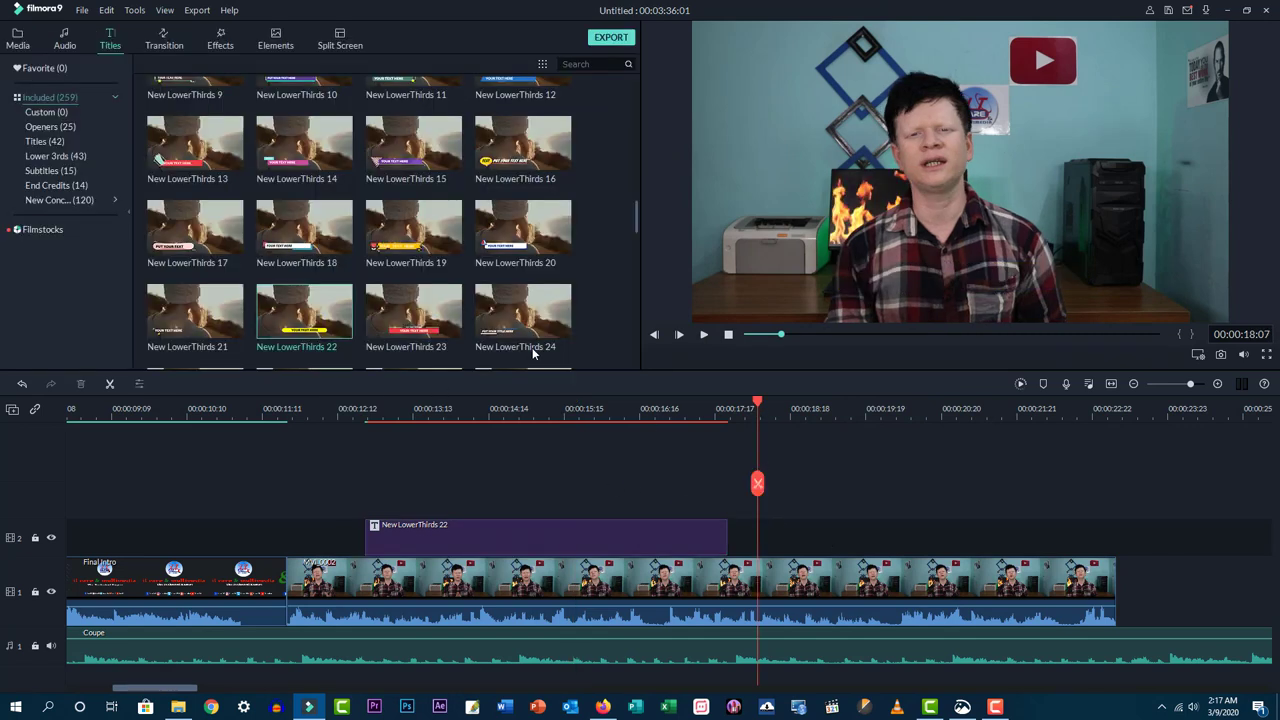
# - Examine the included lower-third, opener, subtitle and title templates, and preview New Opener 27
pyautogui.scroll(-5, 283, 322)
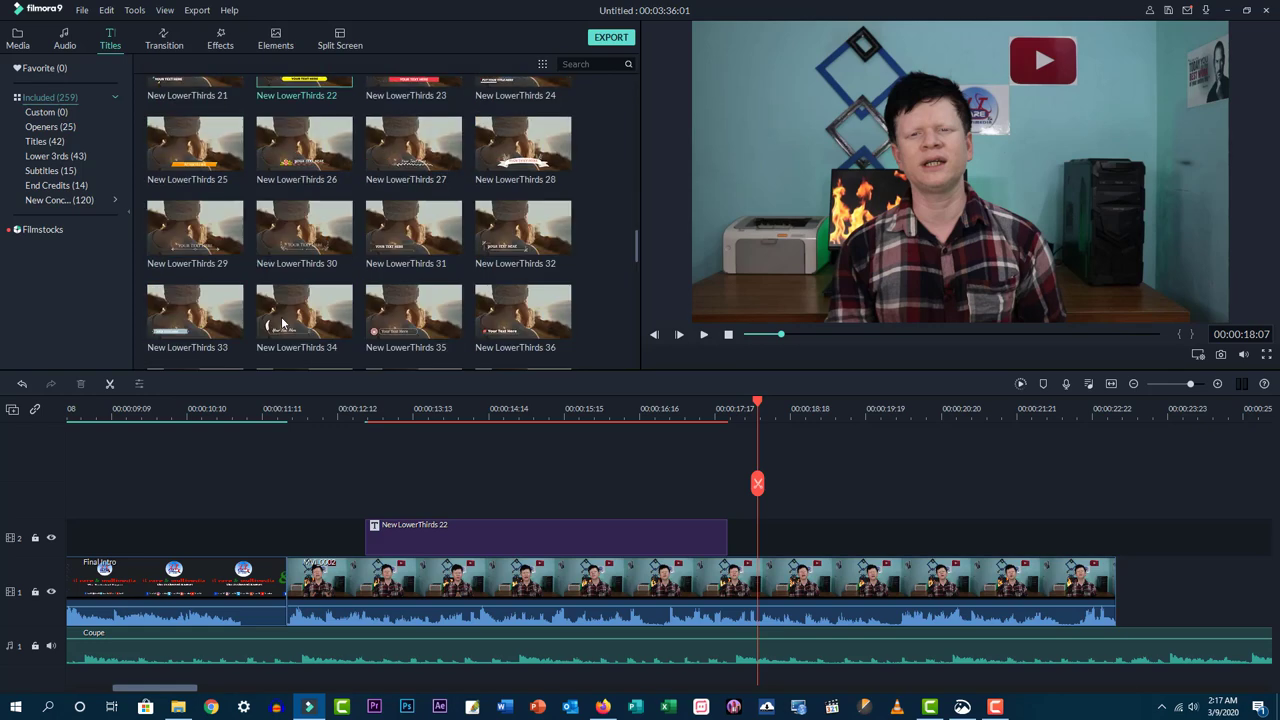
pyautogui.scroll(-3, 290, 316)
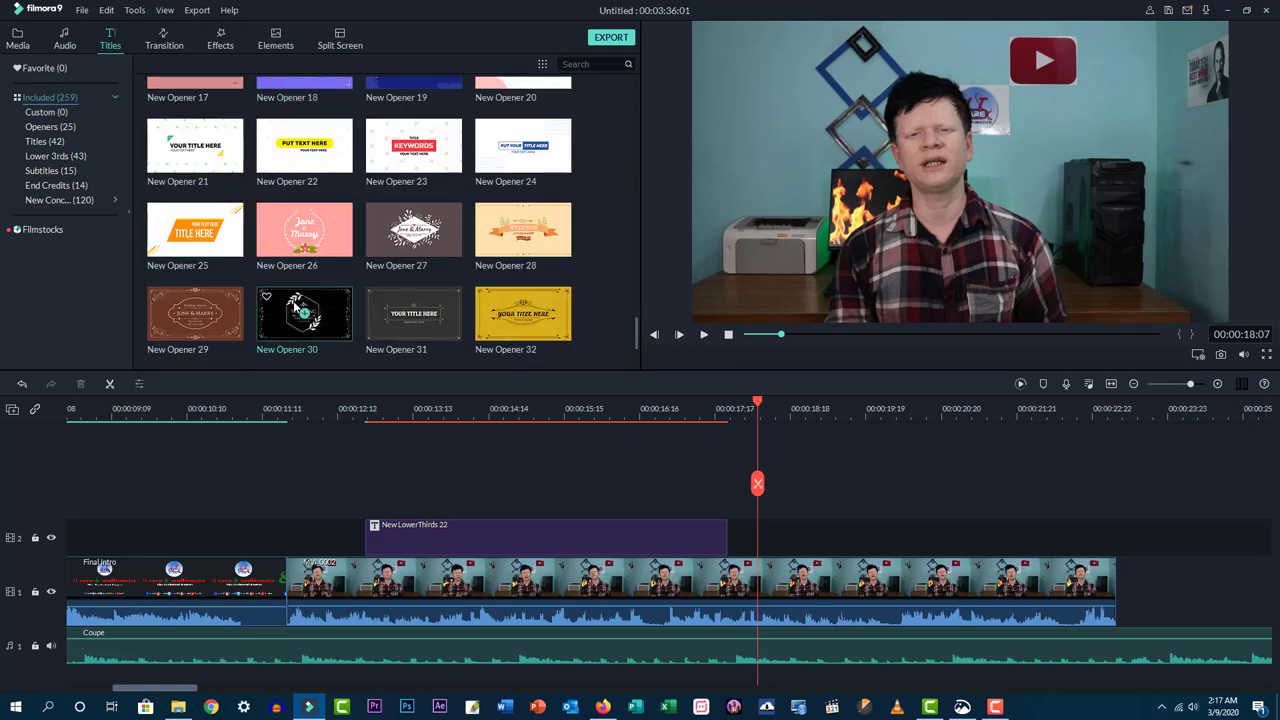
pyautogui.scroll(-5, 412, 314)
pyautogui.scroll(-2, 366, 341)
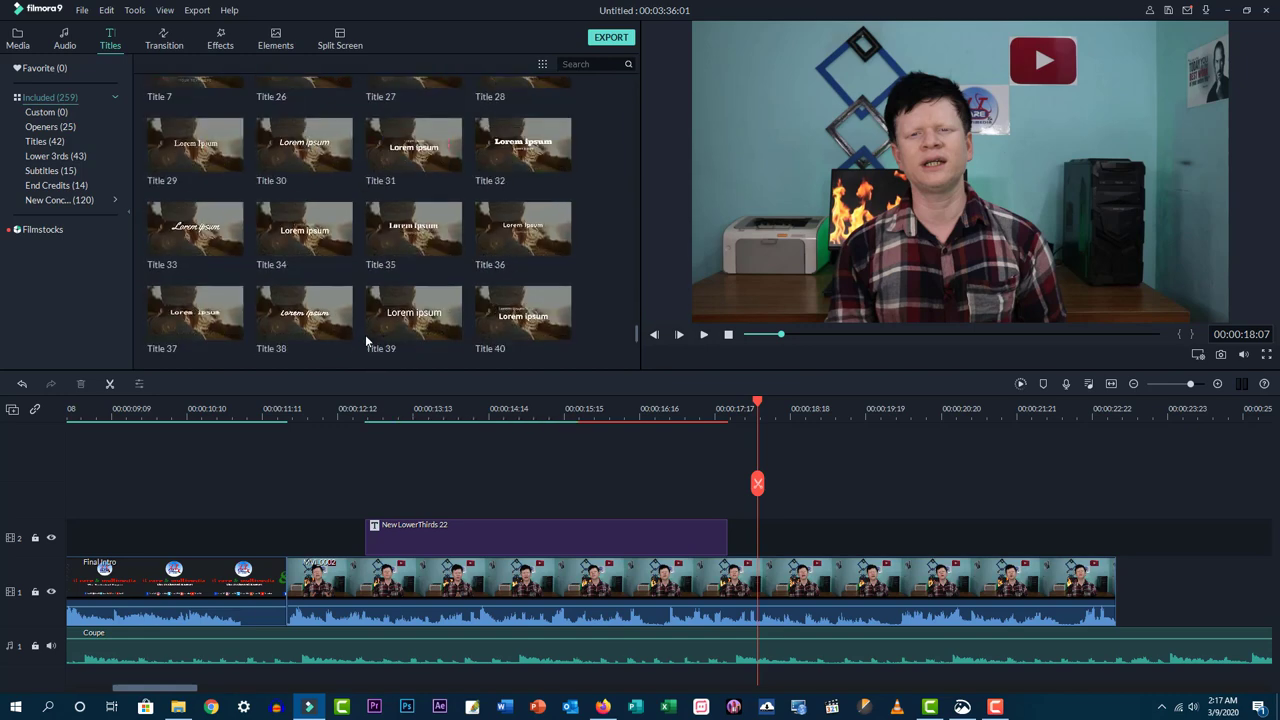
pyautogui.scroll(7, 366, 341)
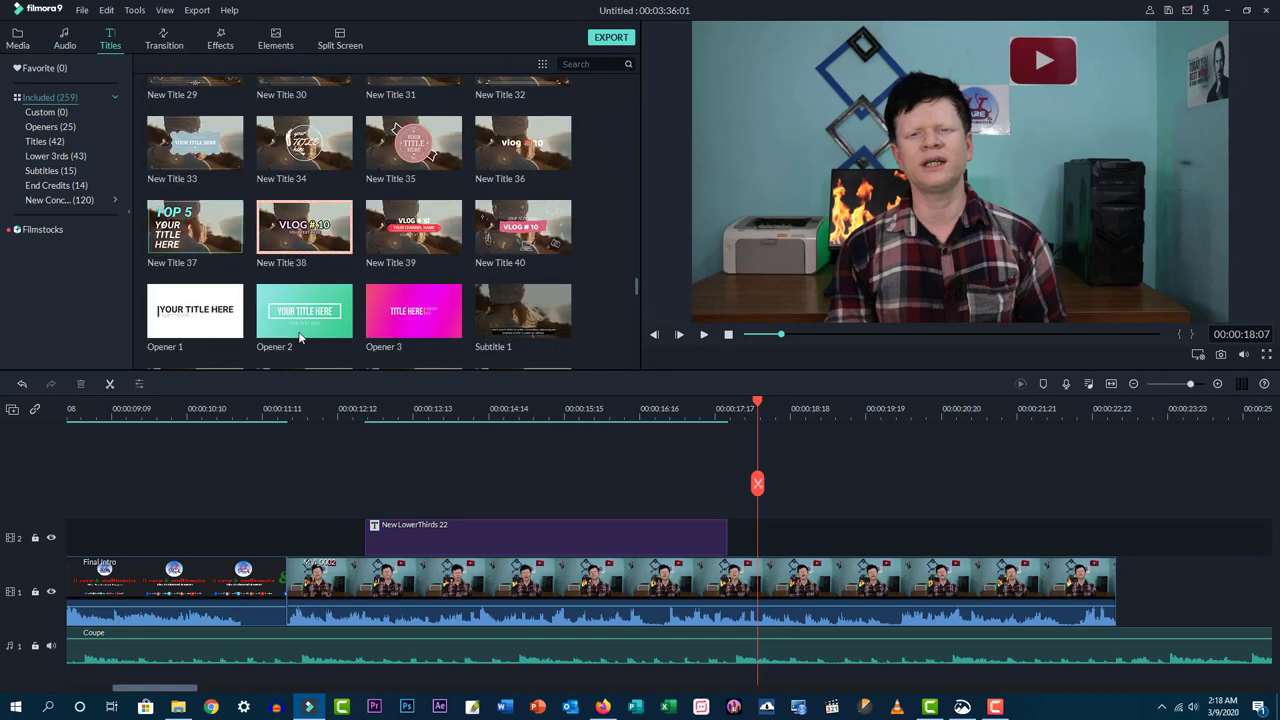
pyautogui.scroll(-10, 300, 333)
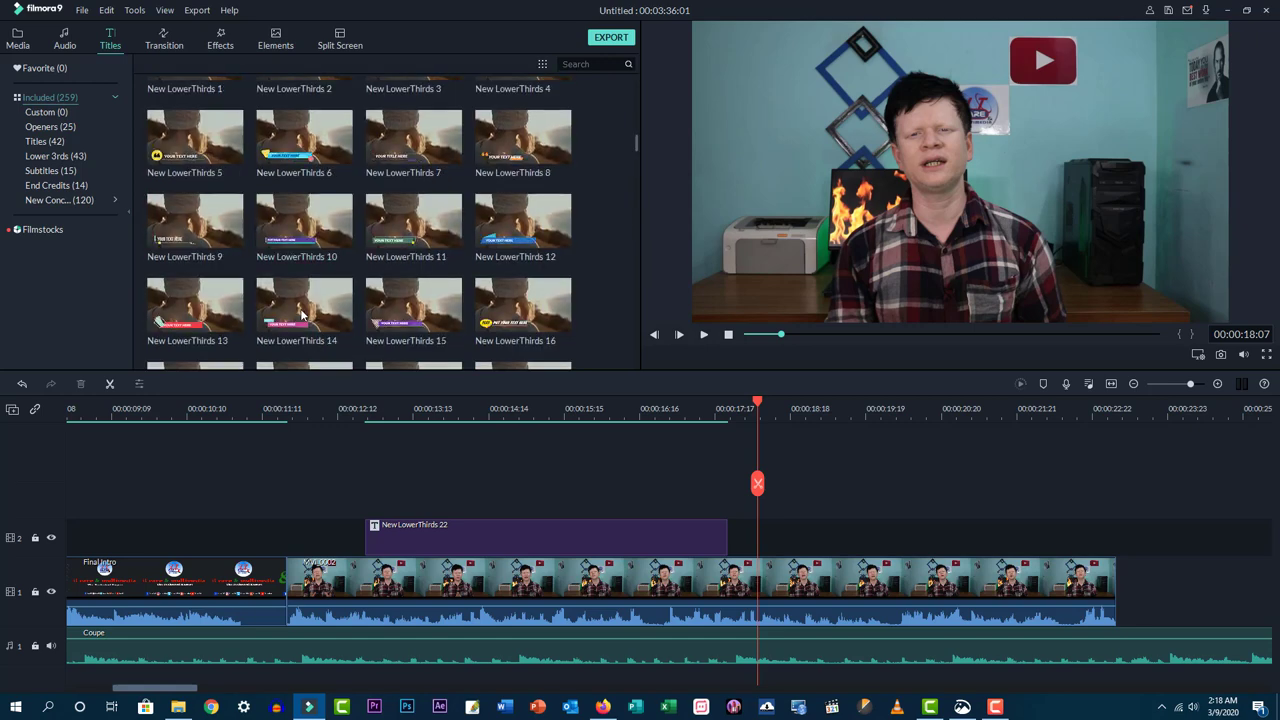
pyautogui.scroll(8, 416, 318)
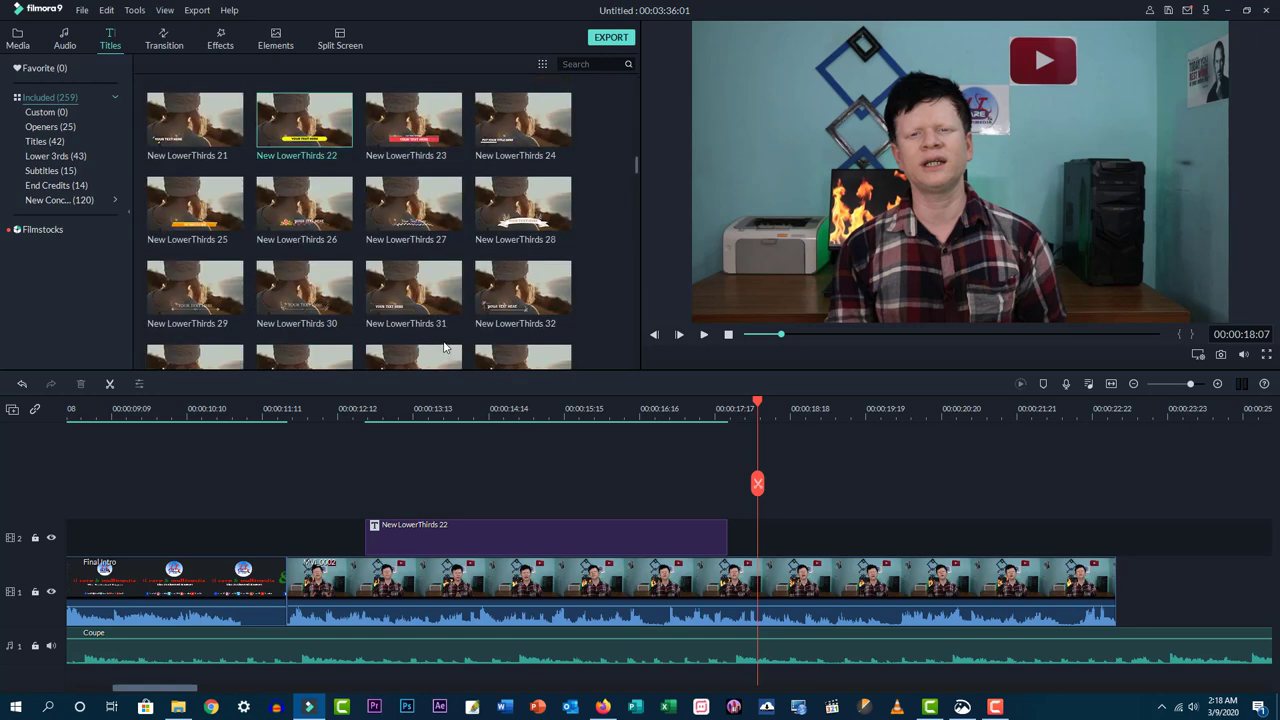
pyautogui.click(416, 318)
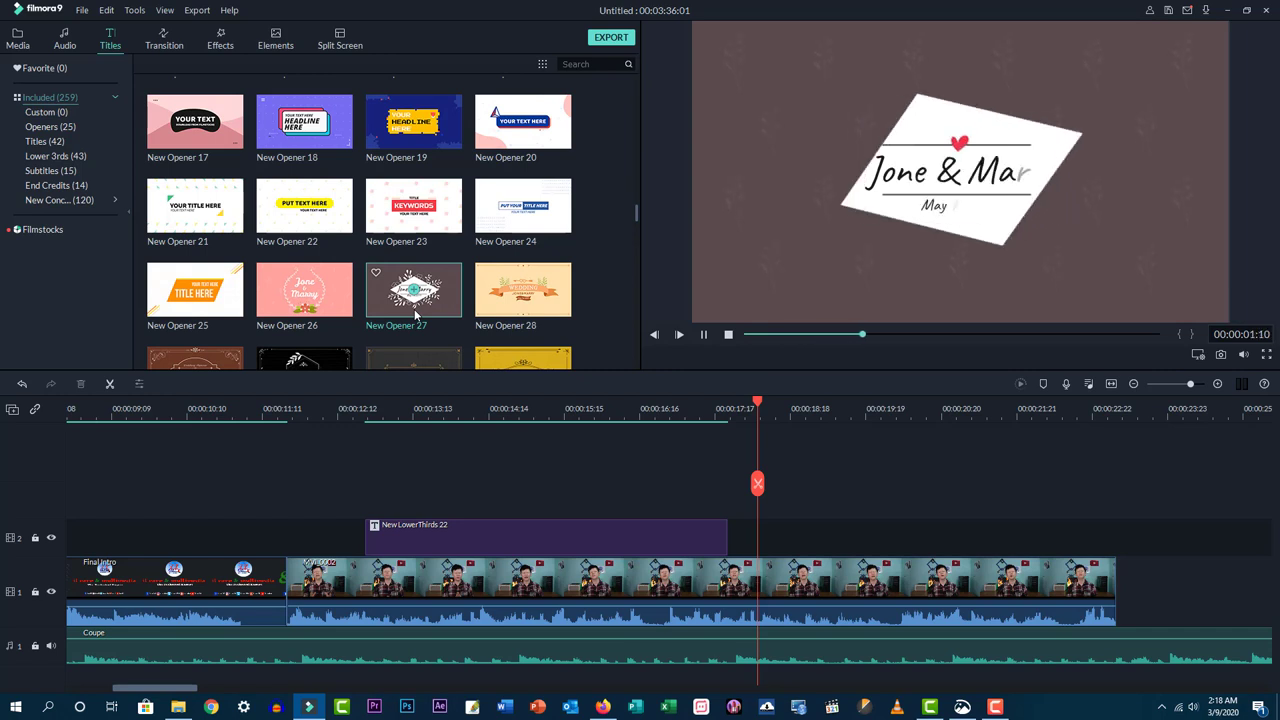
# - Preview the New Opener 28 title and place it on video track 1 directly after the MVI_0002 clip
pyautogui.click(546, 311)
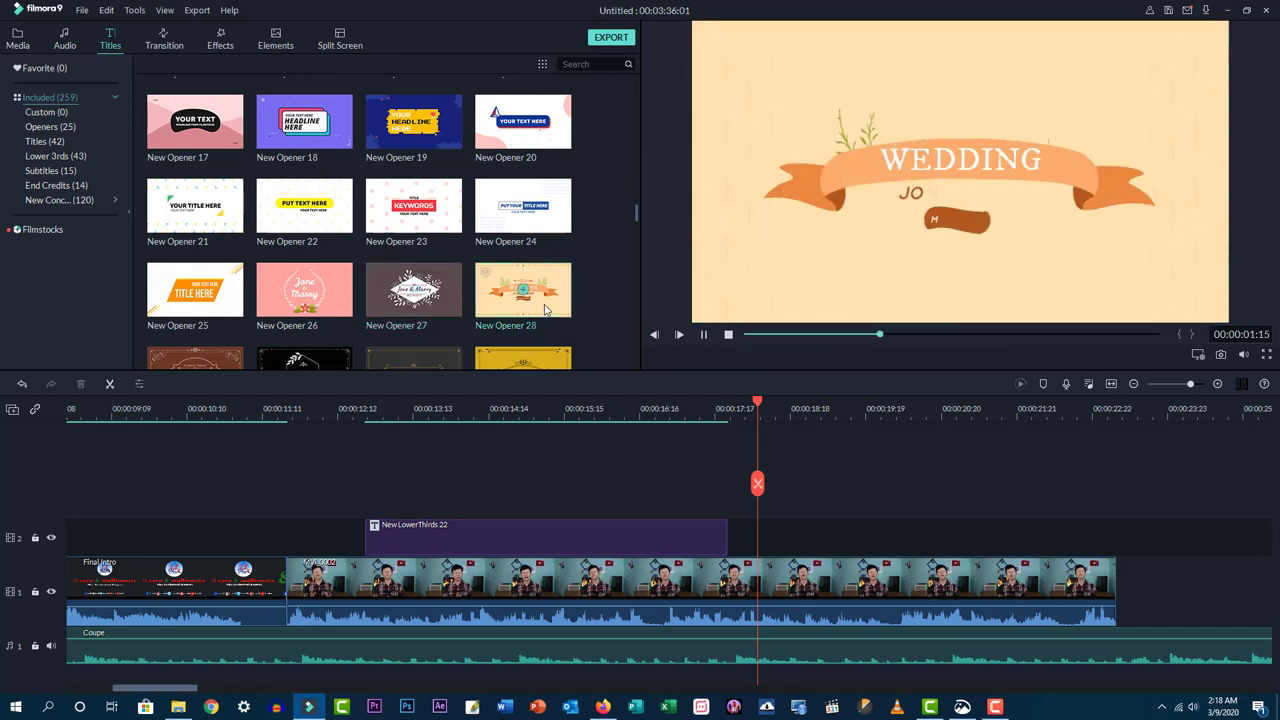
pyautogui.moveTo(540, 315); pyautogui.dragTo(1117, 583)
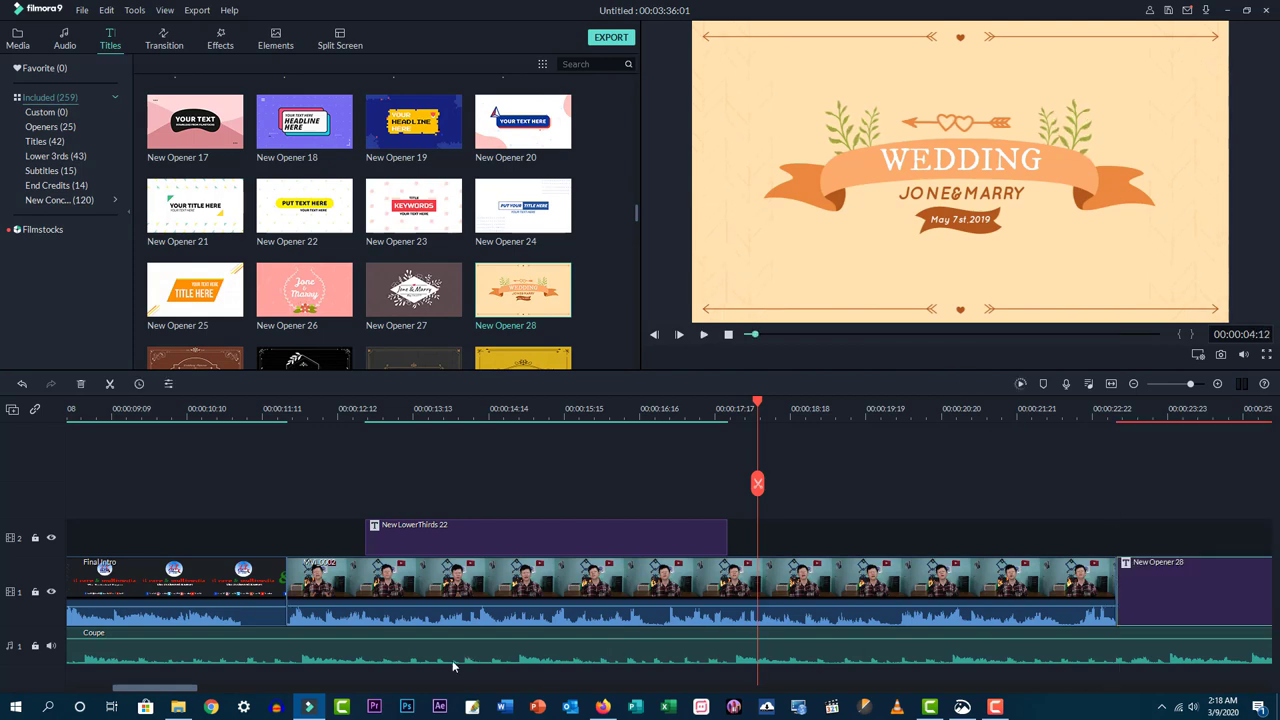
pyautogui.moveTo(177, 690); pyautogui.dragTo(227, 693)
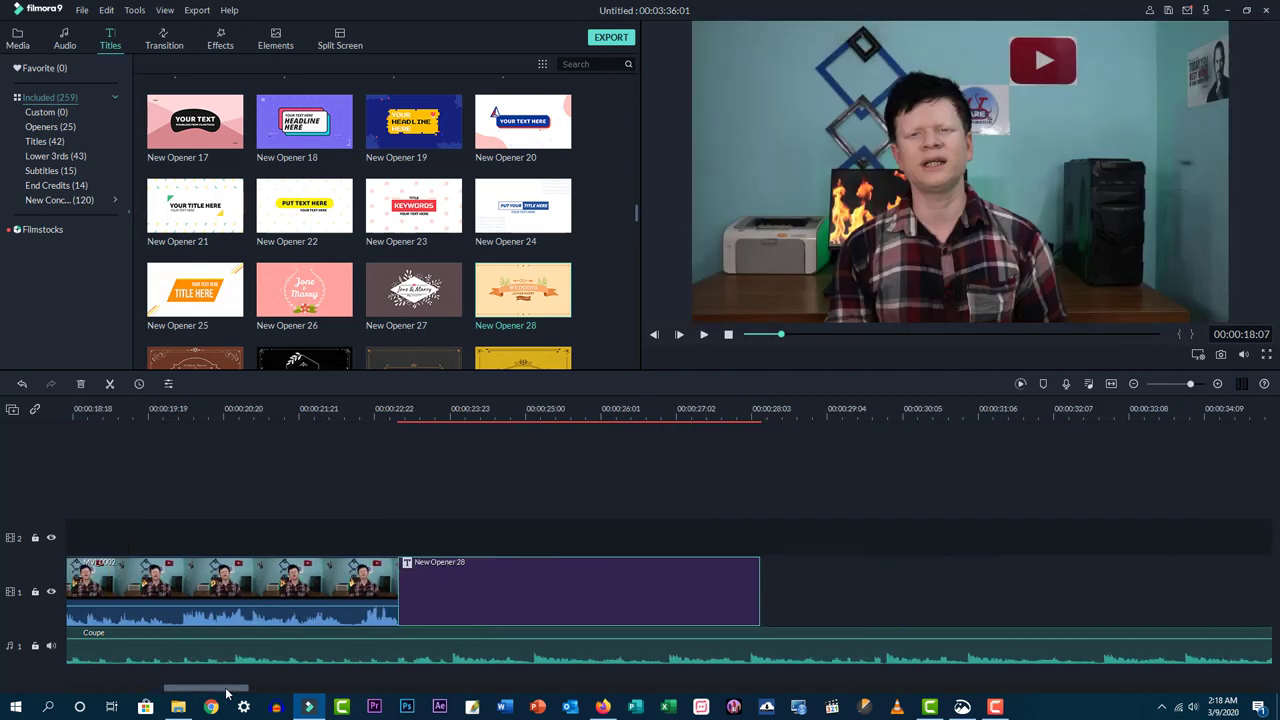
# - Try placing another copy of MVI_0002 on video track 1 after the New Opener 28 title, and undo it
pyautogui.click(18, 40)
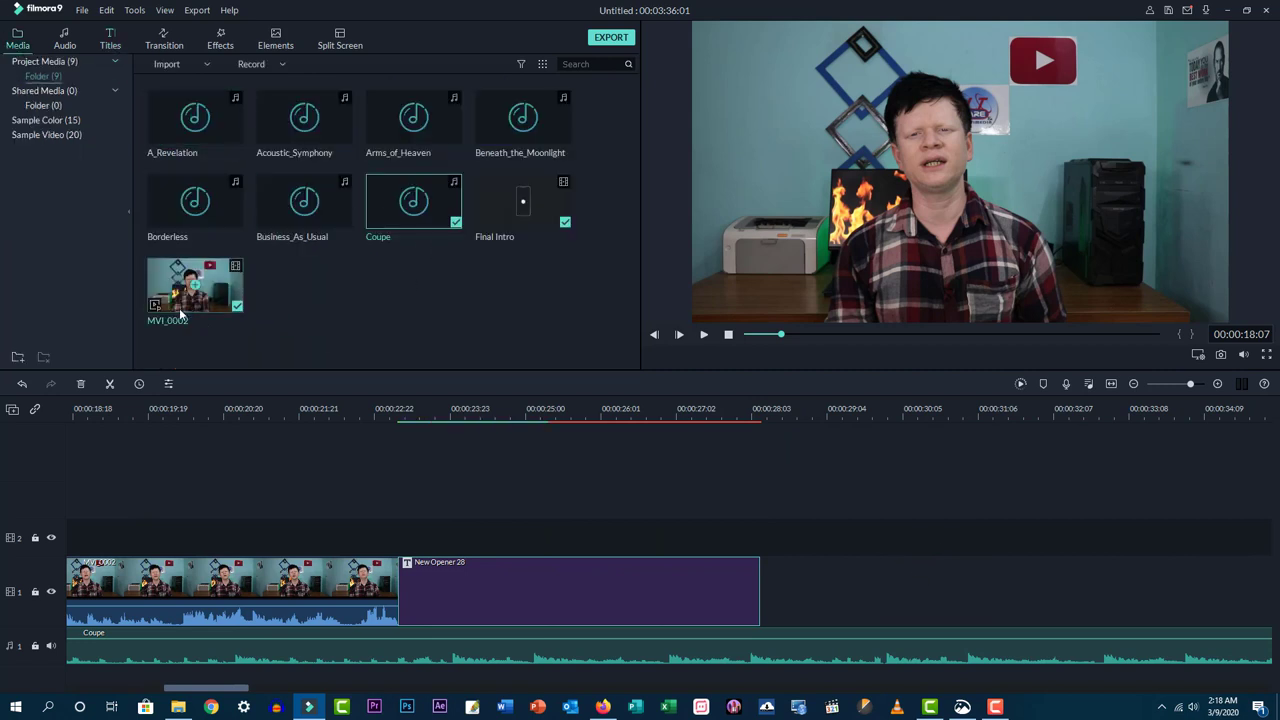
pyautogui.moveTo(201, 306); pyautogui.dragTo(763, 577)
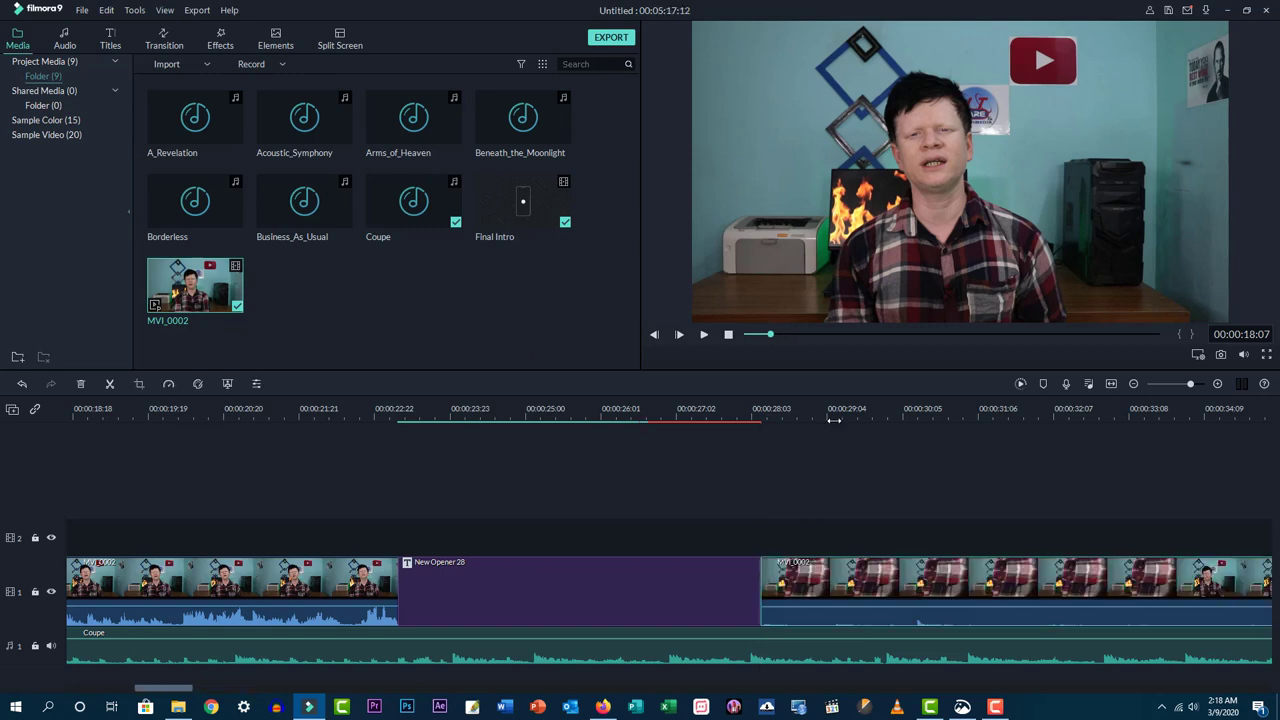
pyautogui.hotkey('ctrl', 'z')
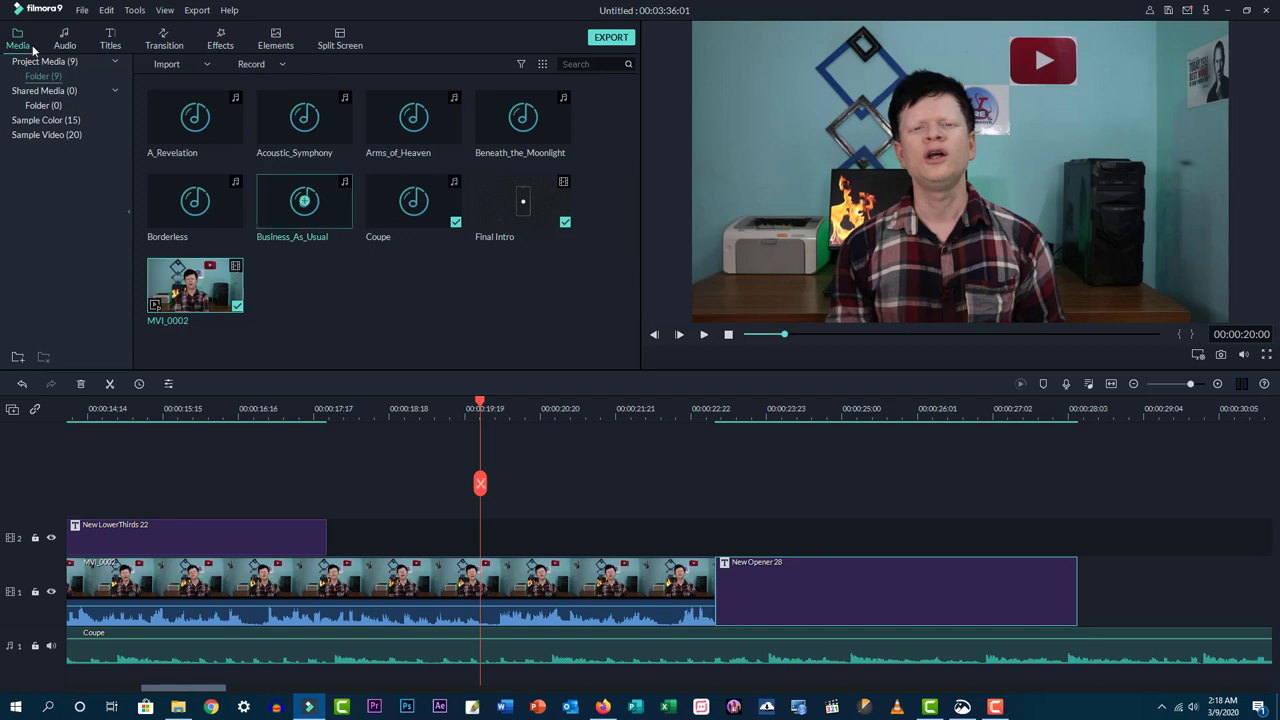
# - Examine the included transitions, including the Warp, Speed Blur, Ripple and Linear categories
pyautogui.click(166, 46)
pyautogui.scroll(-5, 478, 280)
pyautogui.scroll(-6, 477, 280)
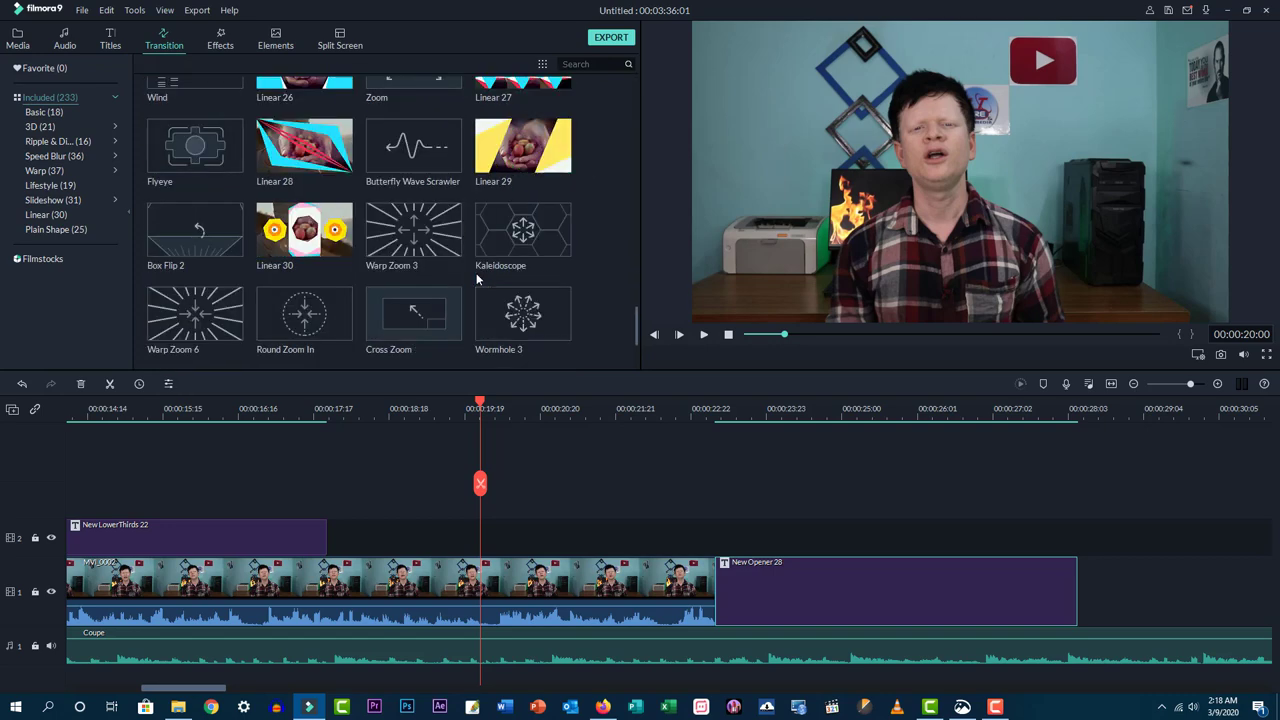
pyautogui.scroll(10, 477, 280)
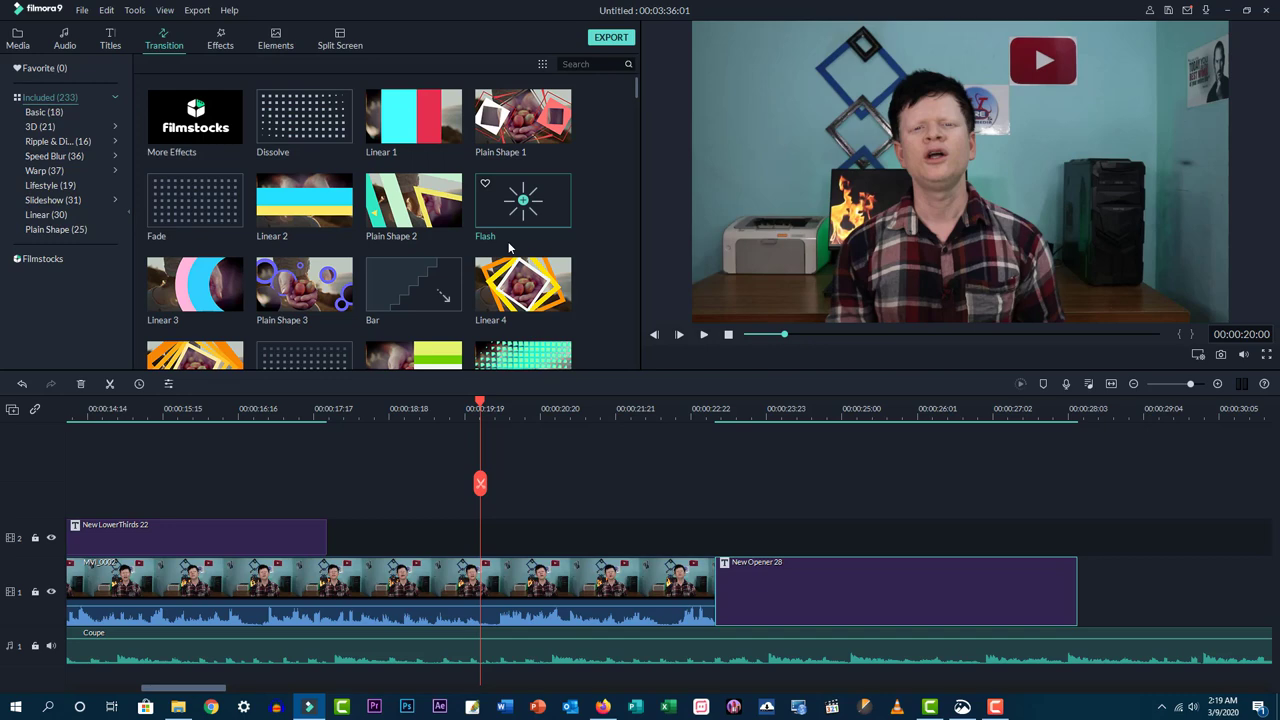
pyautogui.scroll(-5, 509, 247)
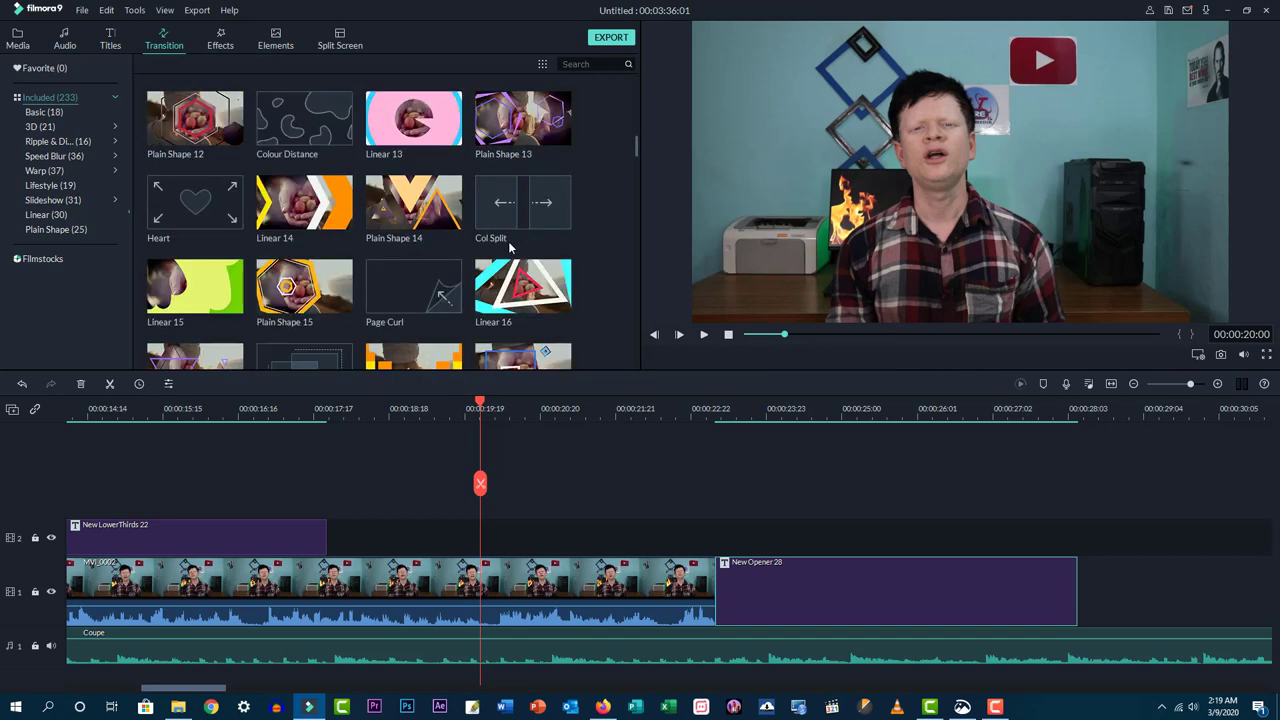
pyautogui.scroll(-10, 509, 245)
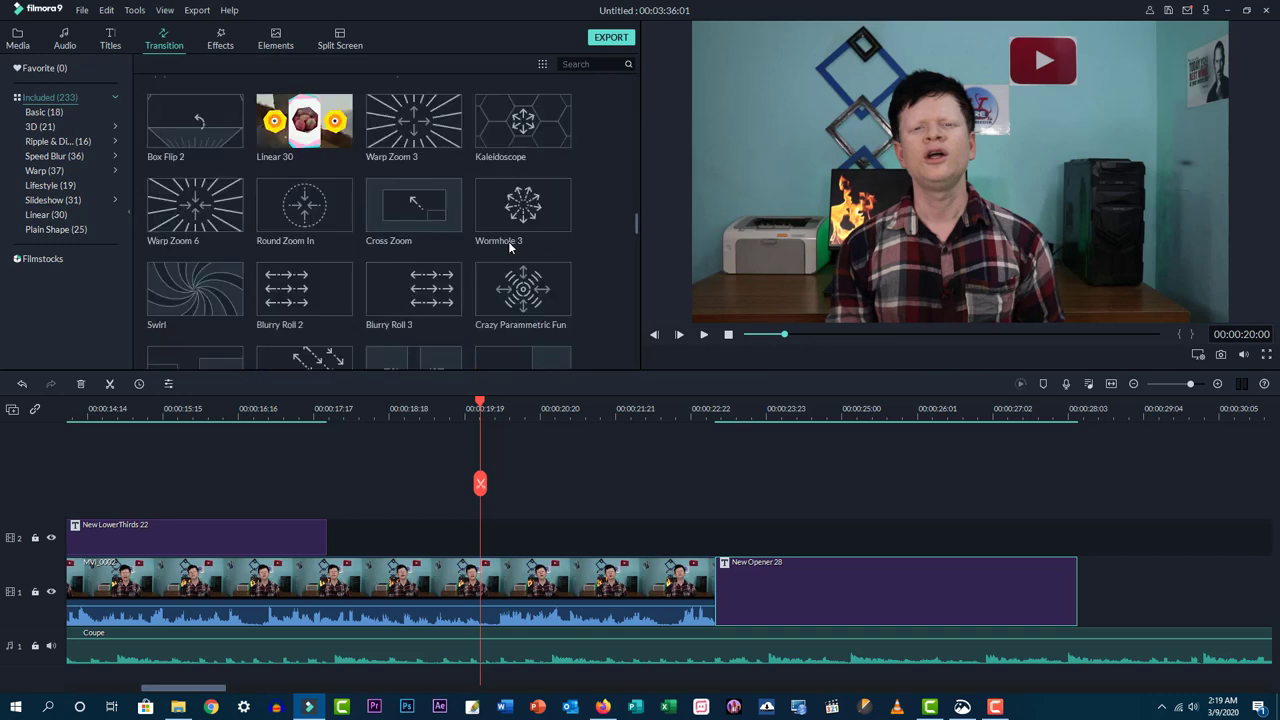
pyautogui.scroll(-3, 508, 241)
pyautogui.scroll(-5, 508, 241)
pyautogui.scroll(-5, 509, 247)
pyautogui.scroll(20, 509, 246)
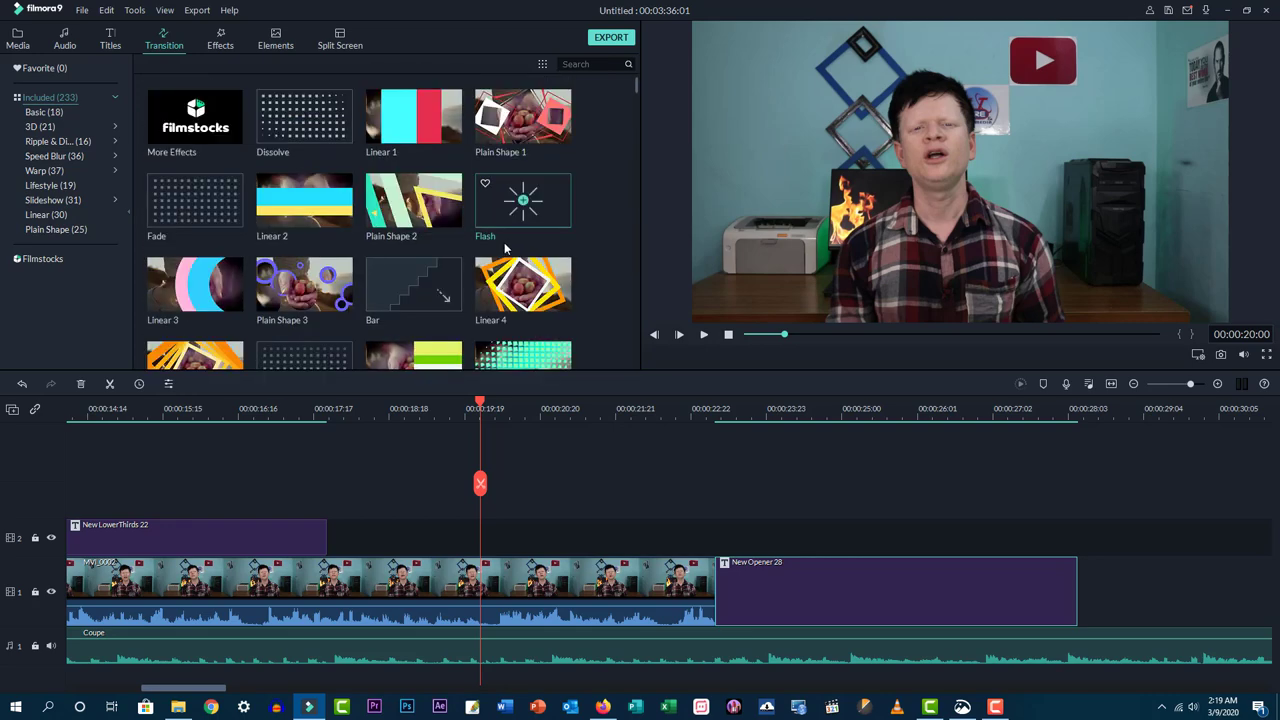
pyautogui.click(44, 171)
pyautogui.click(54, 156)
pyautogui.click(45, 141)
pyautogui.click(58, 185)
pyautogui.click(62, 200)
pyautogui.click(45, 258)
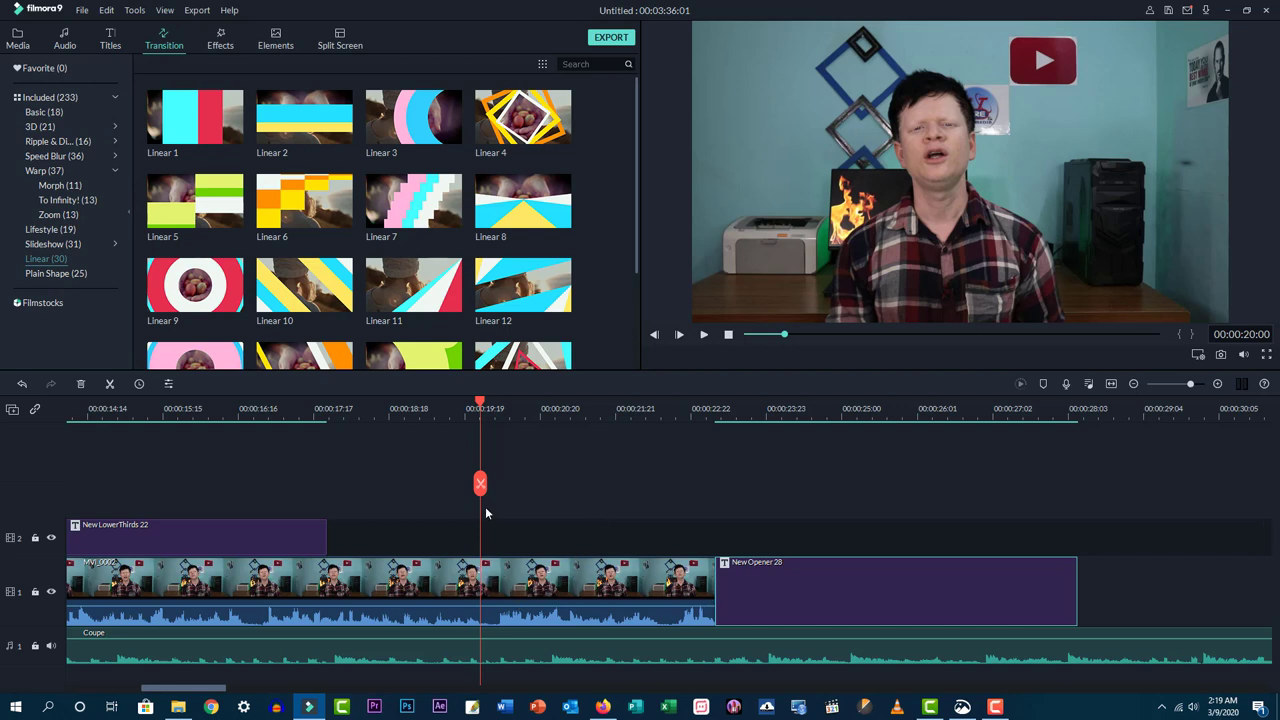
# - Play the video up to New Opener 28, and split the MVI_0002 clip and the Coupe music at 00:00:20:03
pyautogui.click(471, 416)
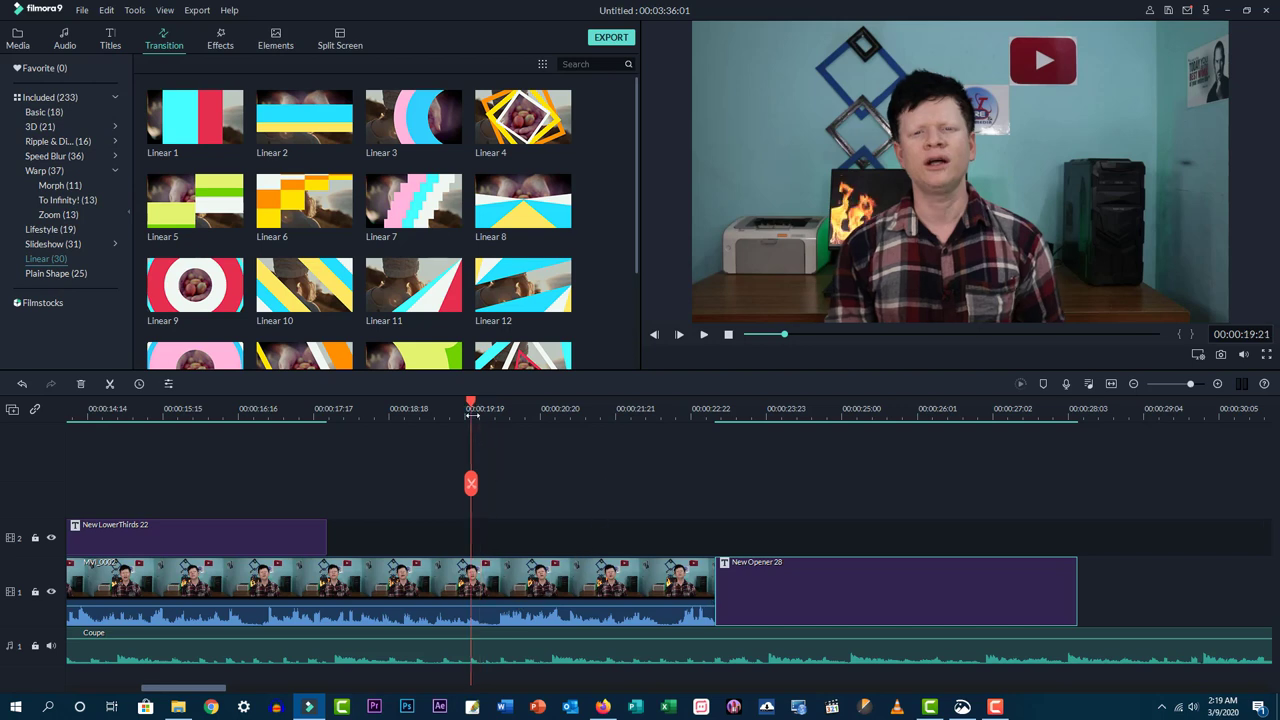
pyautogui.press('space')
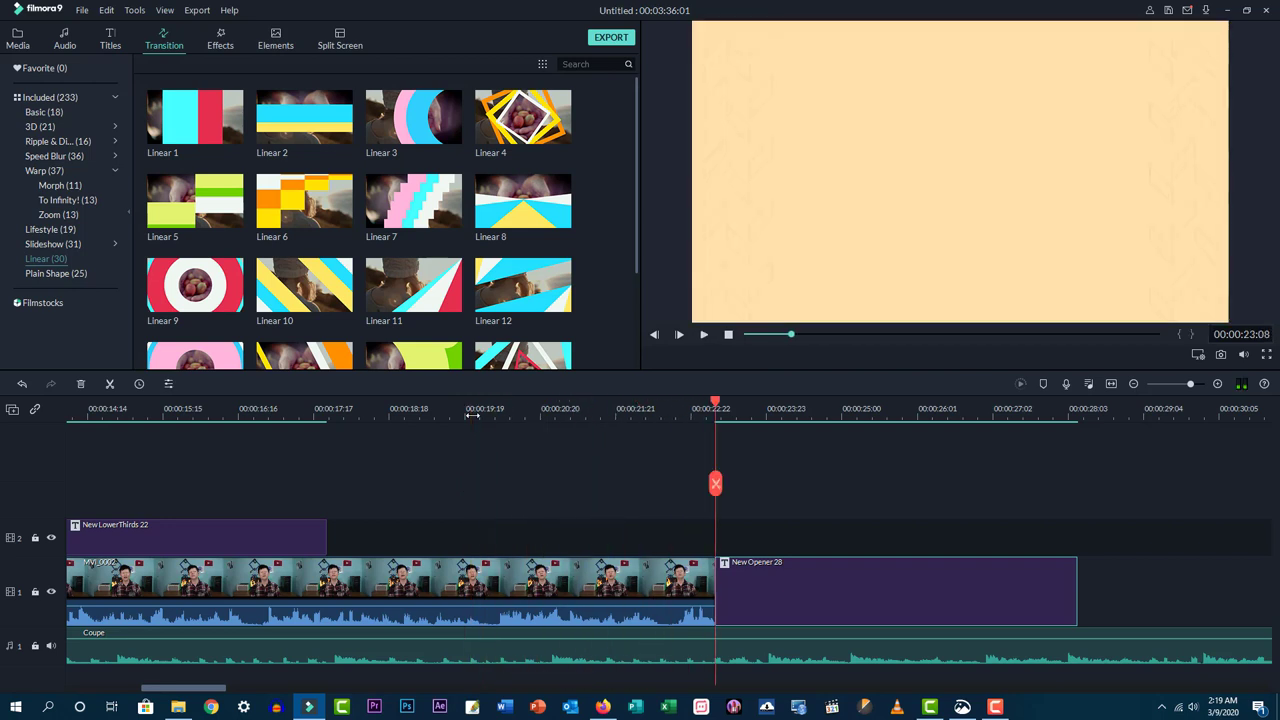
pyautogui.click(487, 408)
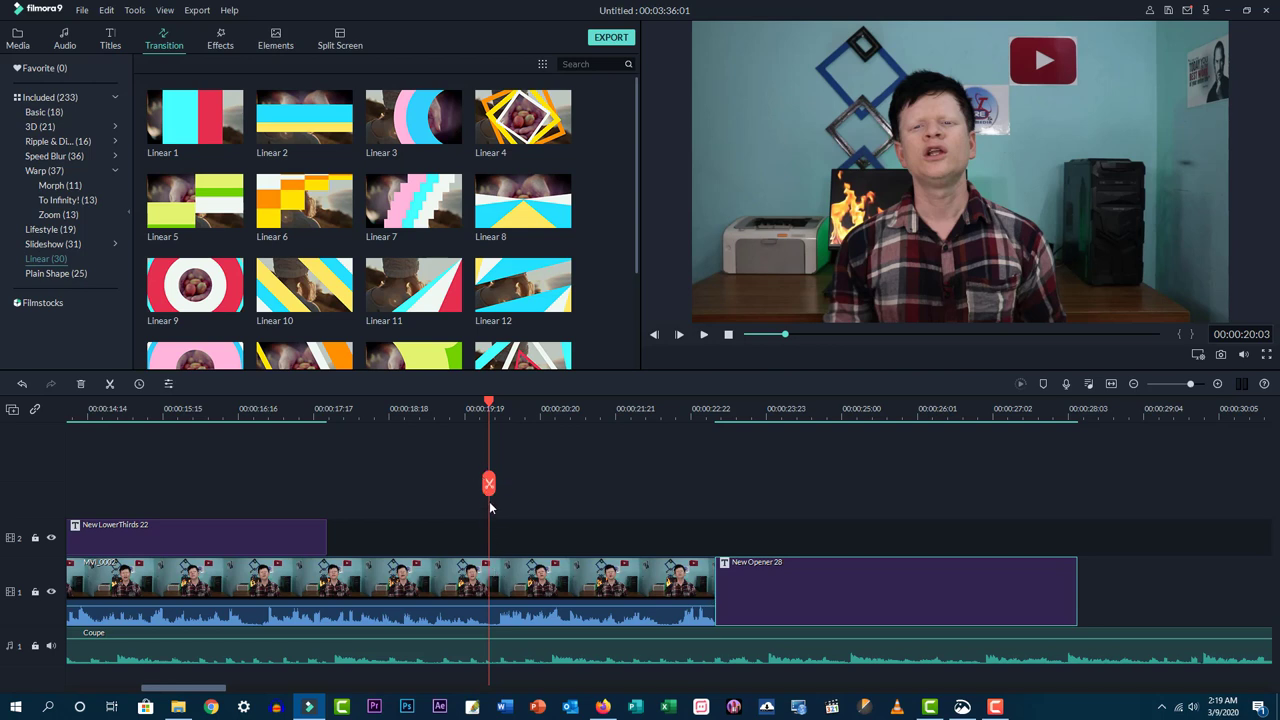
pyautogui.click(489, 486)
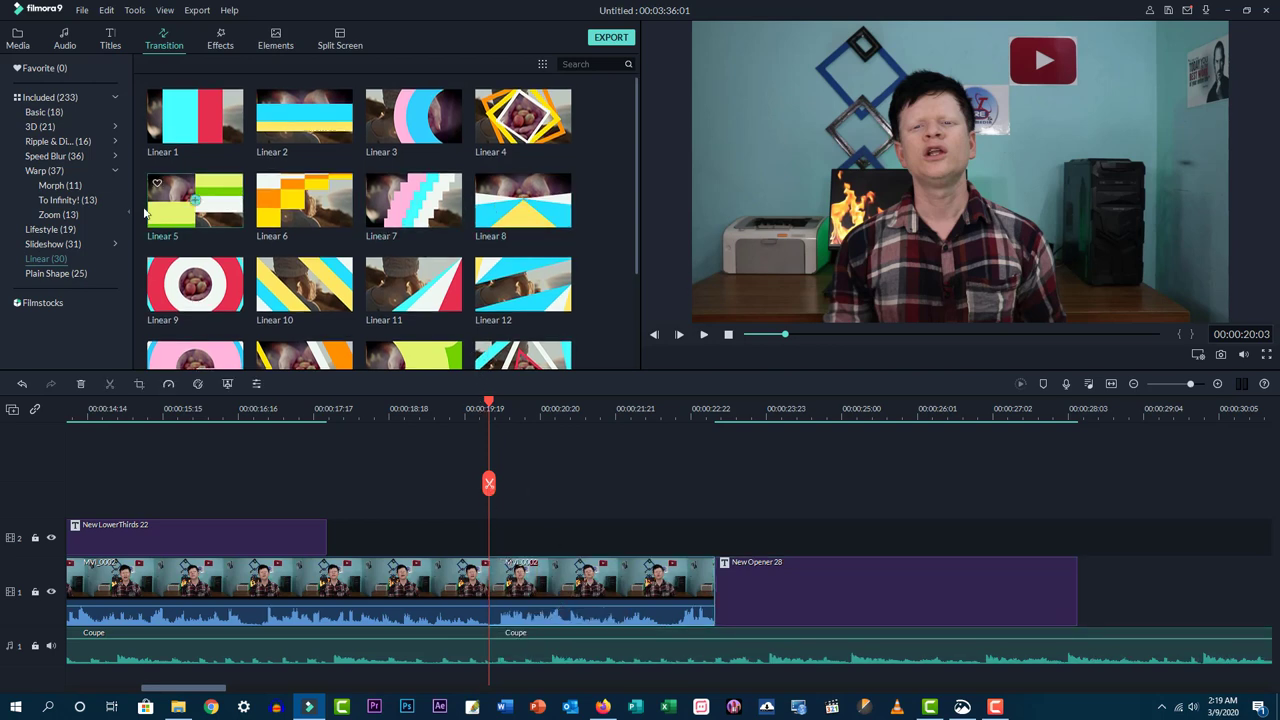
# - Examine the Linear, Ripple and Basic transitions, and preview Fade and Dissolve
pyautogui.scroll(-5, 438, 252)
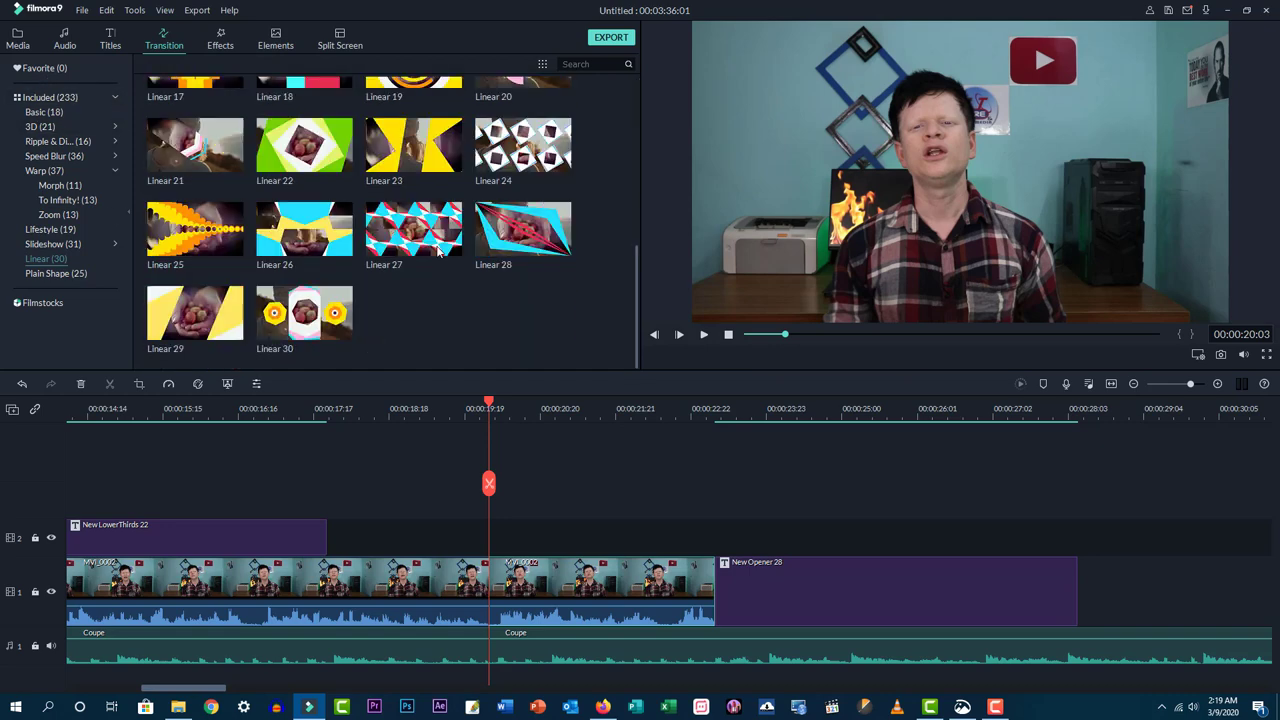
pyautogui.scroll(3, 438, 252)
pyautogui.scroll(-3, 438, 252)
pyautogui.scroll(5, 488, 258)
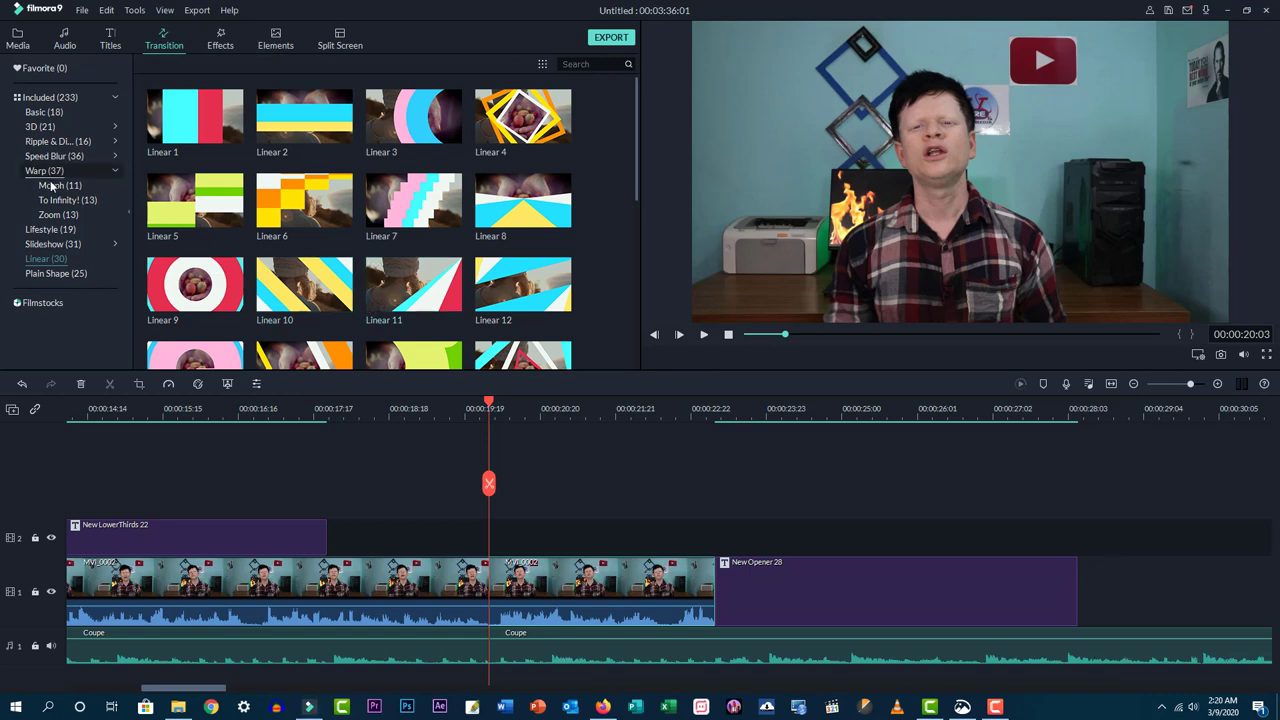
pyautogui.click(57, 141)
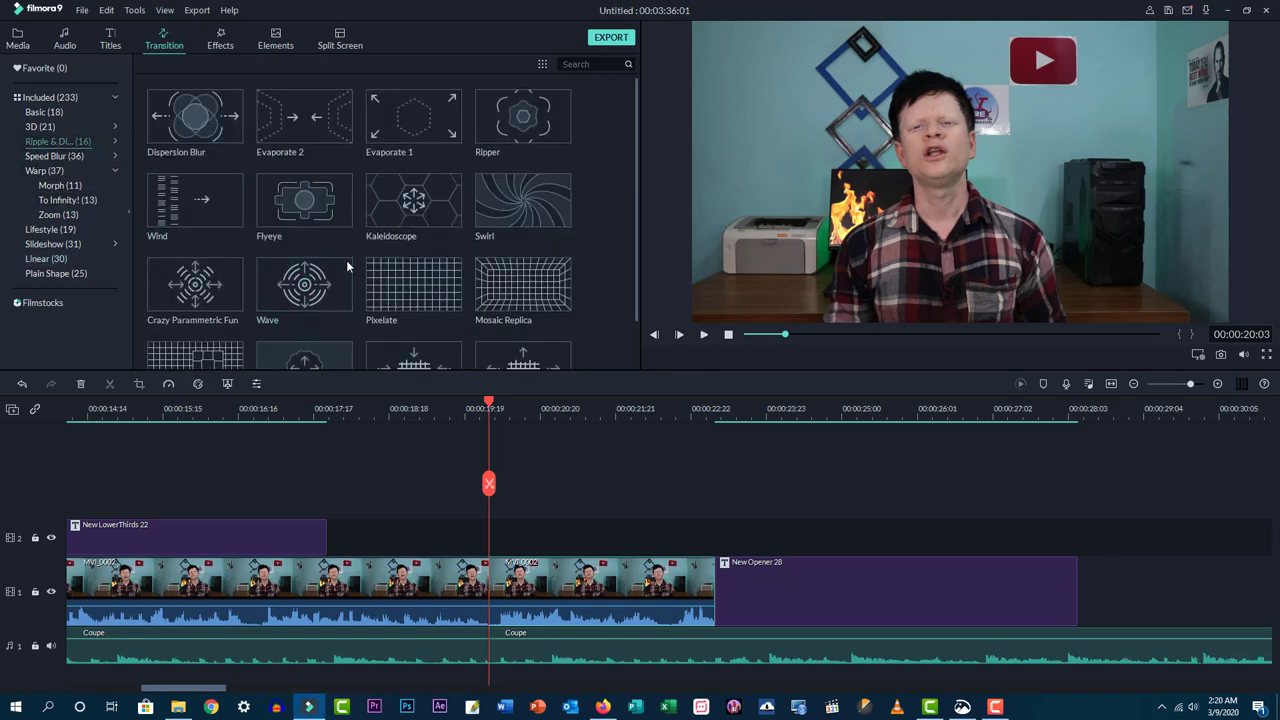
pyautogui.click(45, 112)
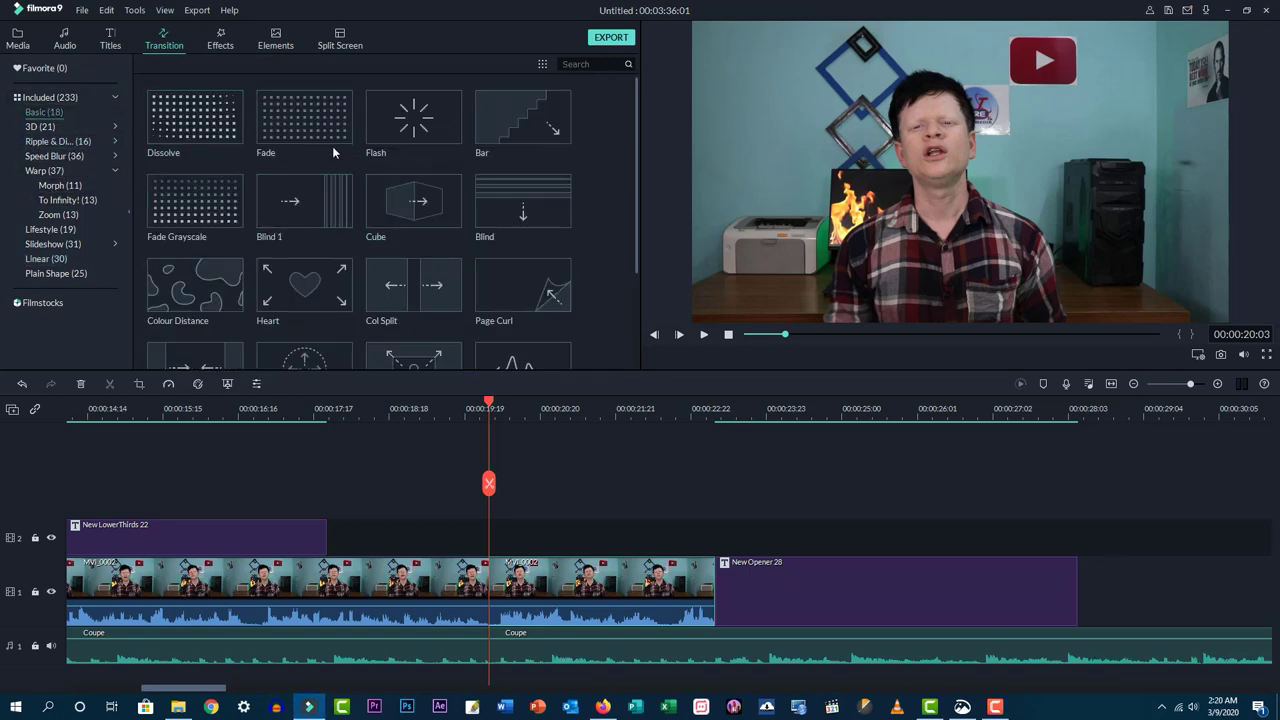
pyautogui.click(325, 144)
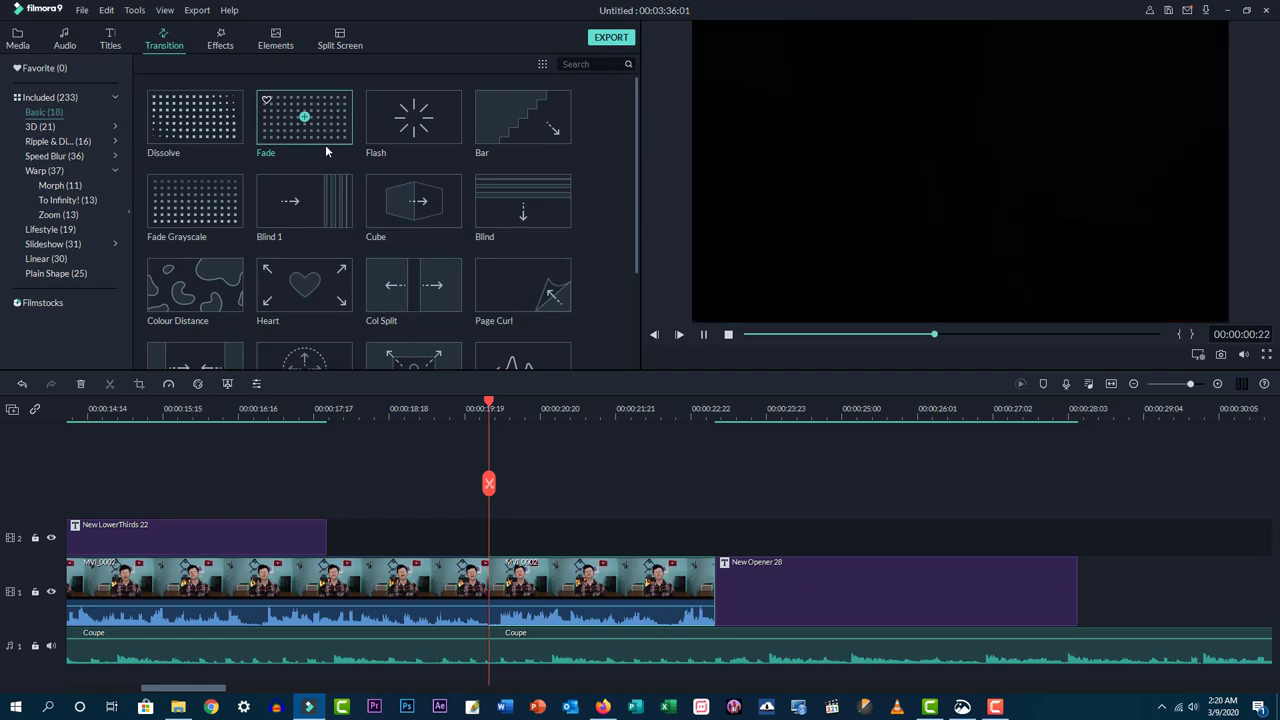
pyautogui.click(198, 128)
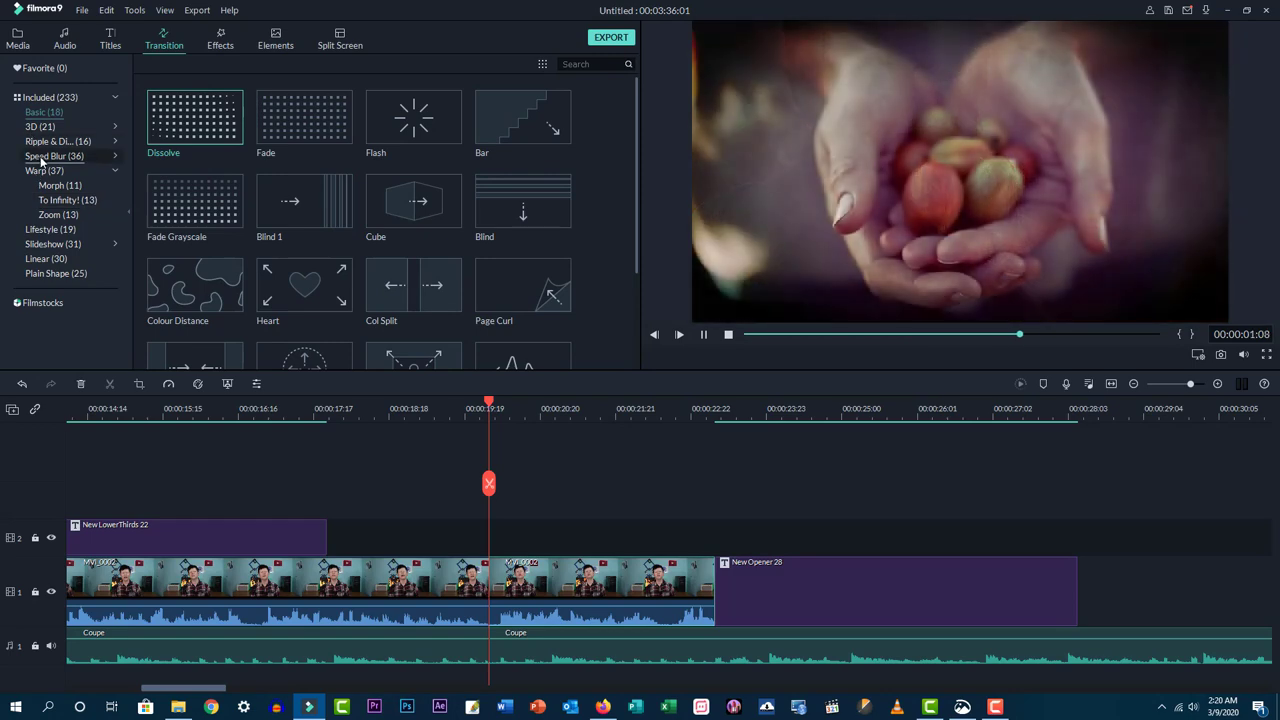
# - Apply the 3D transition Orb Twist 1 at the cut between the two MVI_0002 segments and play it back
pyautogui.click(45, 127)
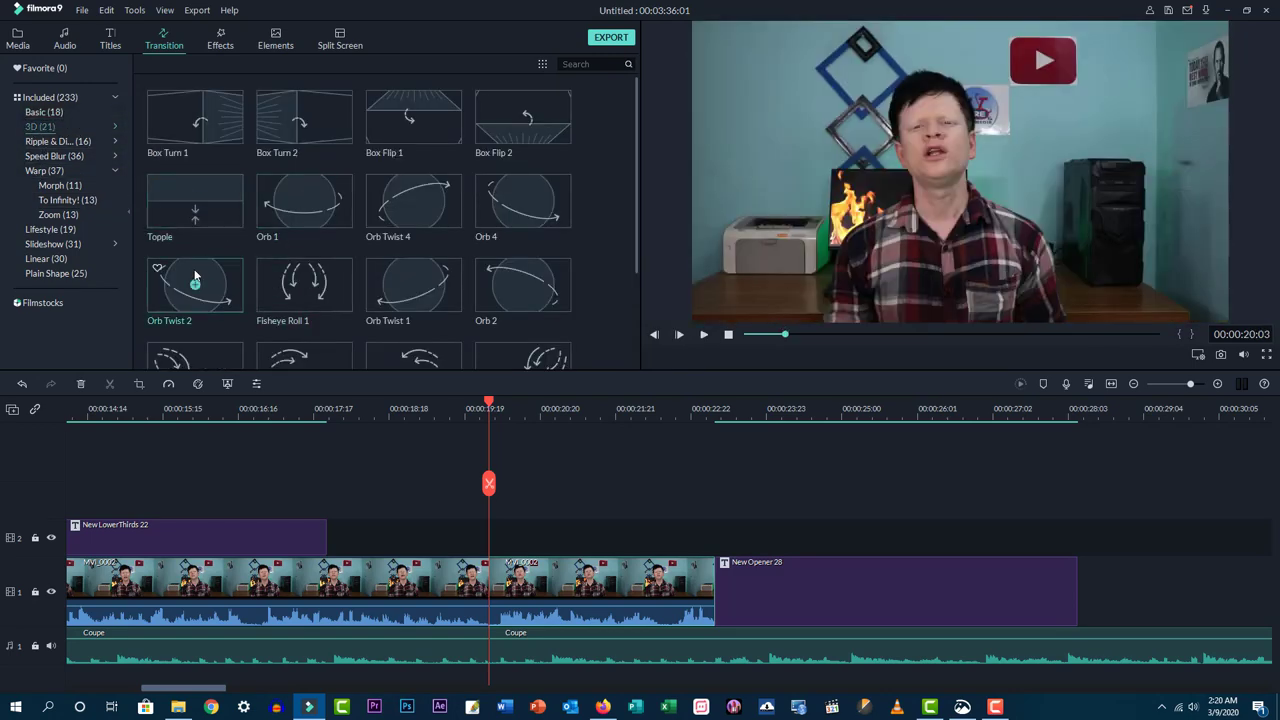
pyautogui.click(406, 308)
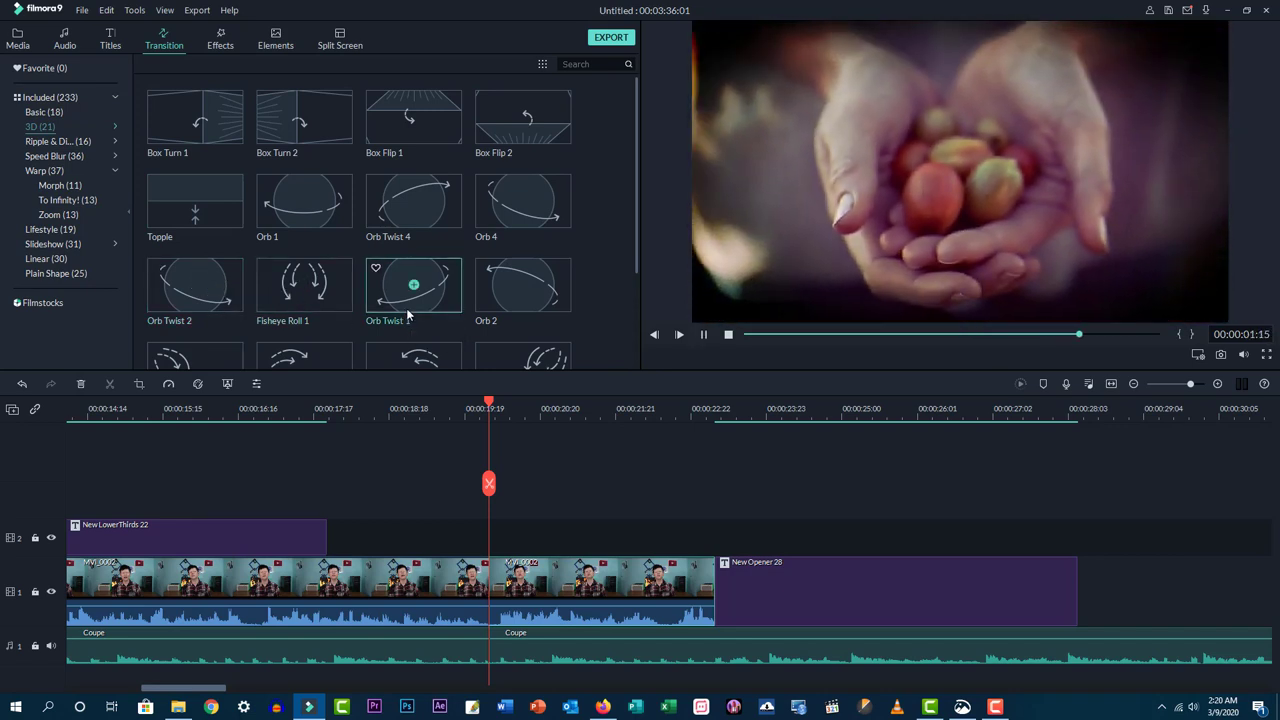
pyautogui.moveTo(406, 308); pyautogui.dragTo(441, 299)
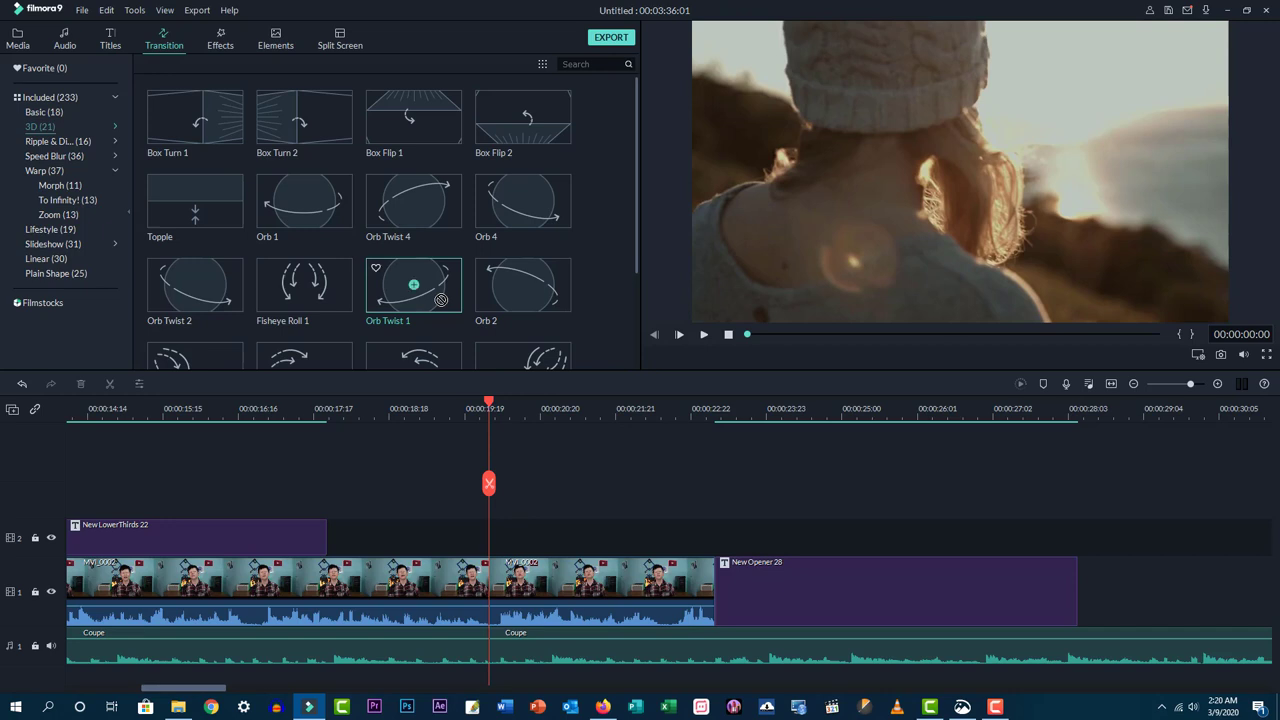
pyautogui.moveTo(441, 299); pyautogui.dragTo(486, 598)
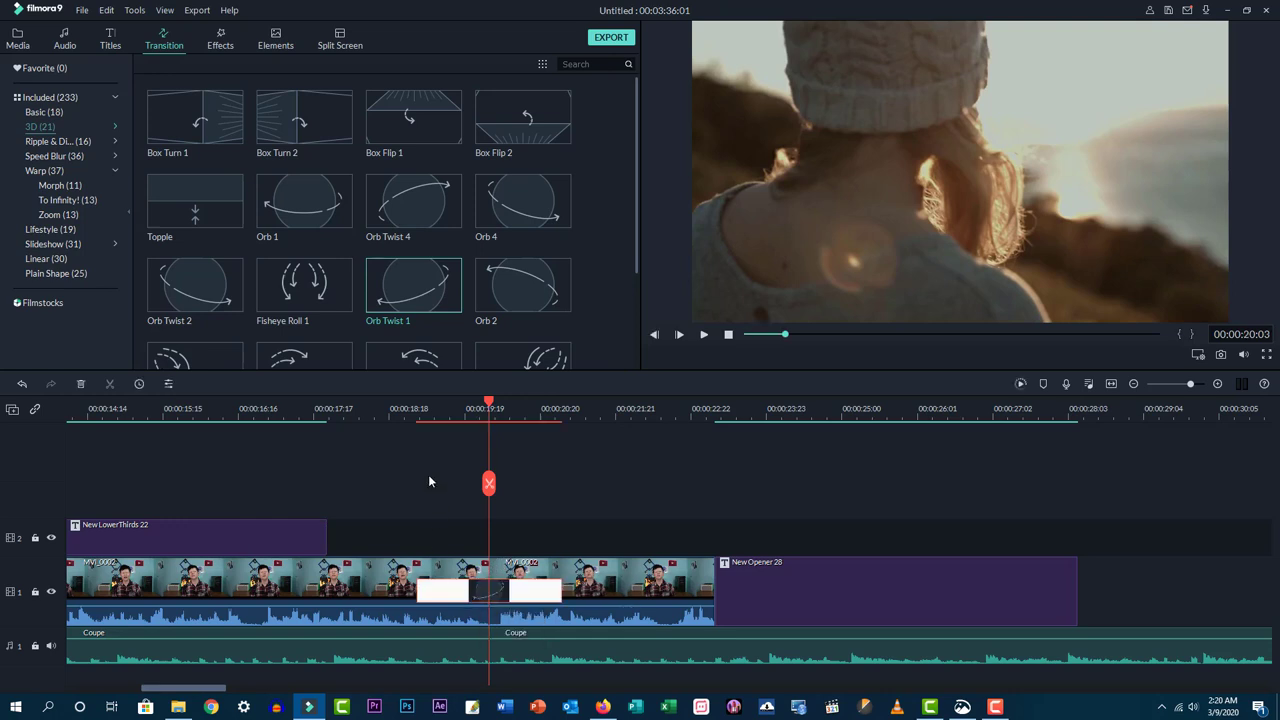
pyautogui.click(424, 411)
pyautogui.press('space')
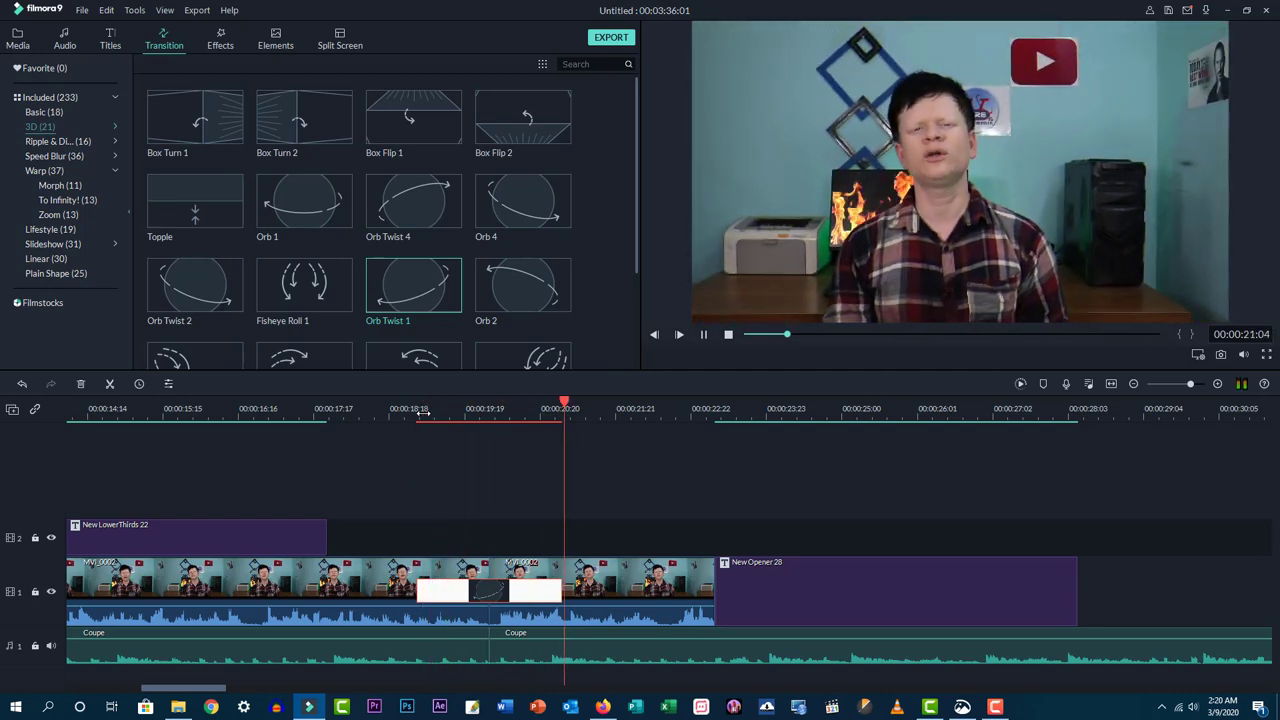
pyautogui.click(357, 415)
pyautogui.press('space')
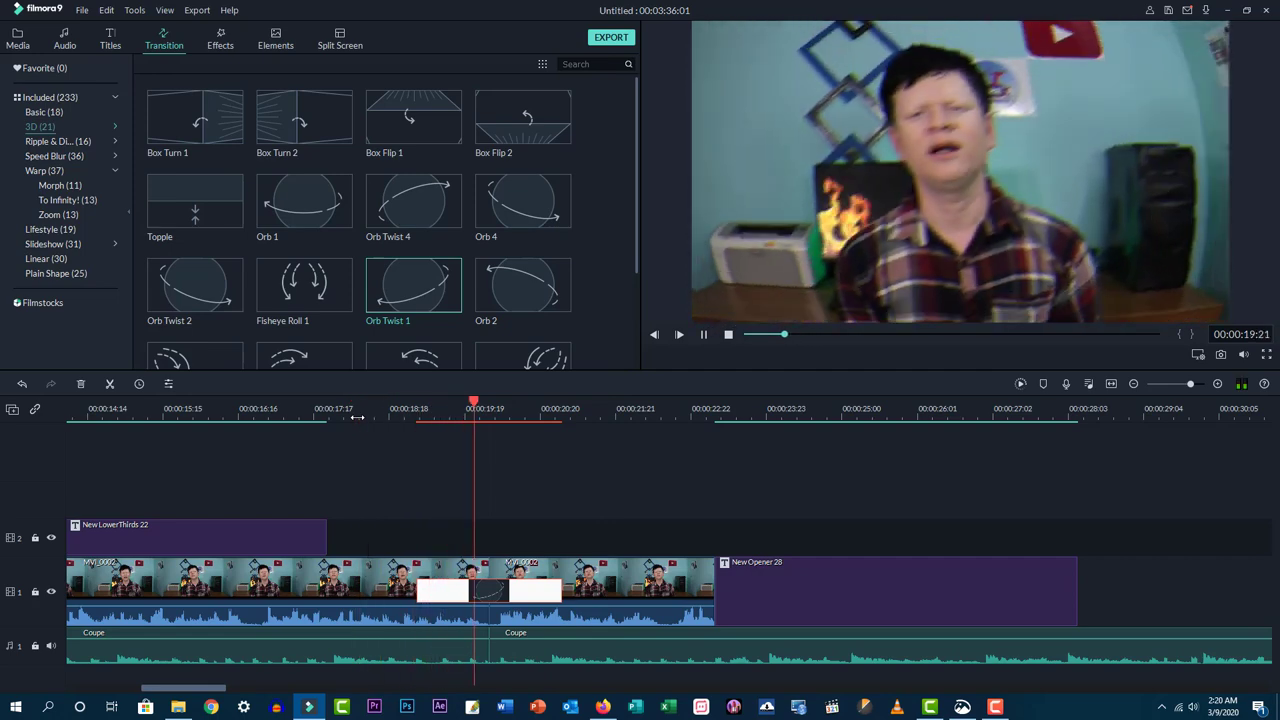
pyautogui.press('space')
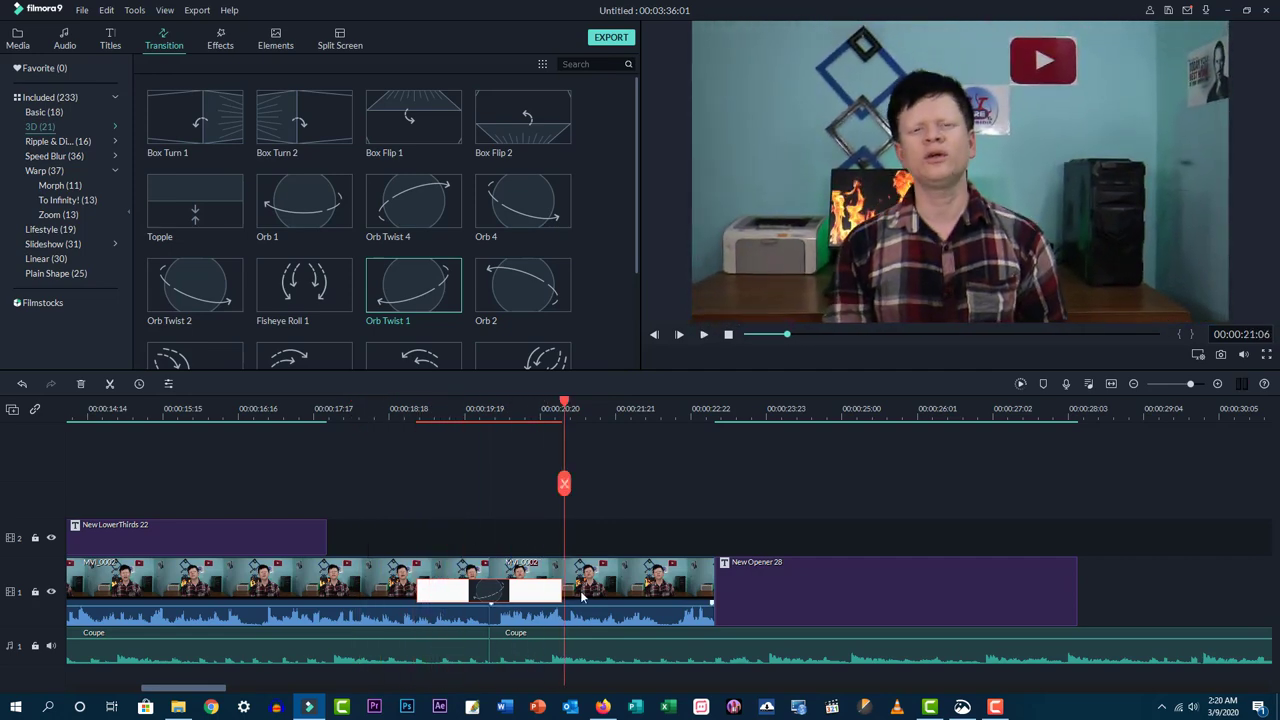
# - Shorten the Orb Twist 1 transition through its duration setting, undo the last change, and accept the settings
pyautogui.doubleClick(458, 599)
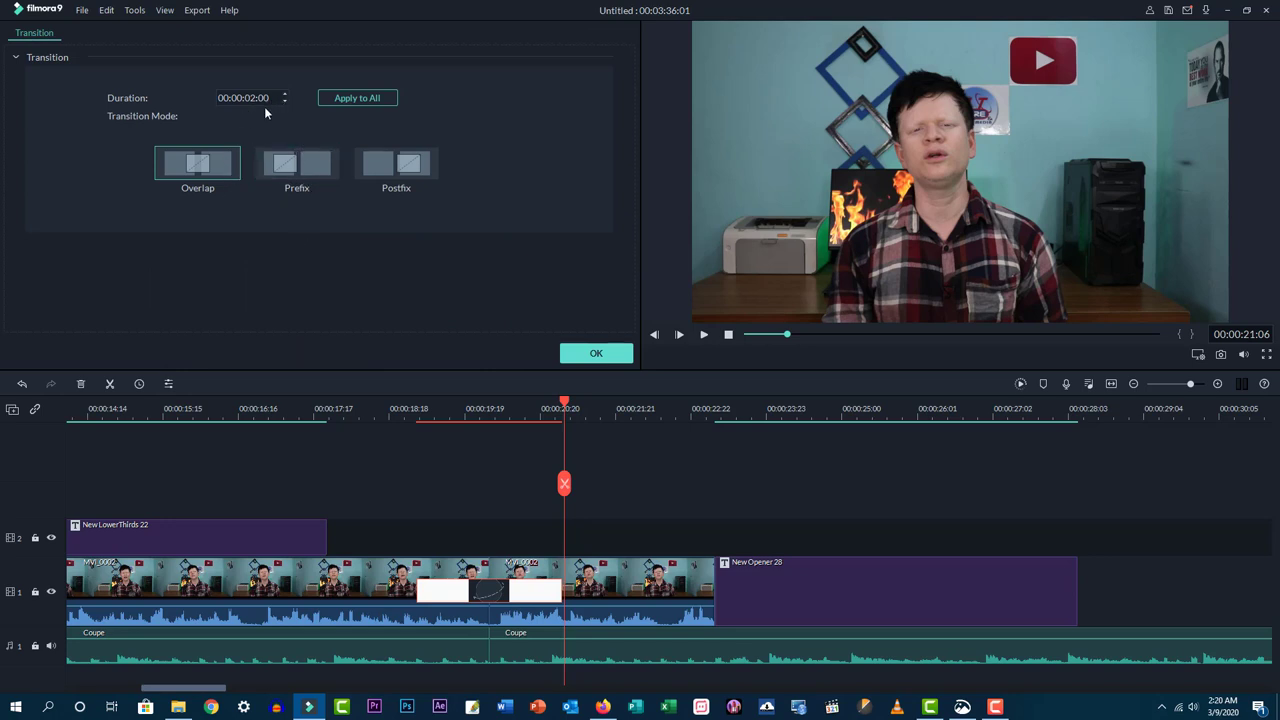
pyautogui.hotkey('ctrl', 'z')
pyautogui.click(455, 407)
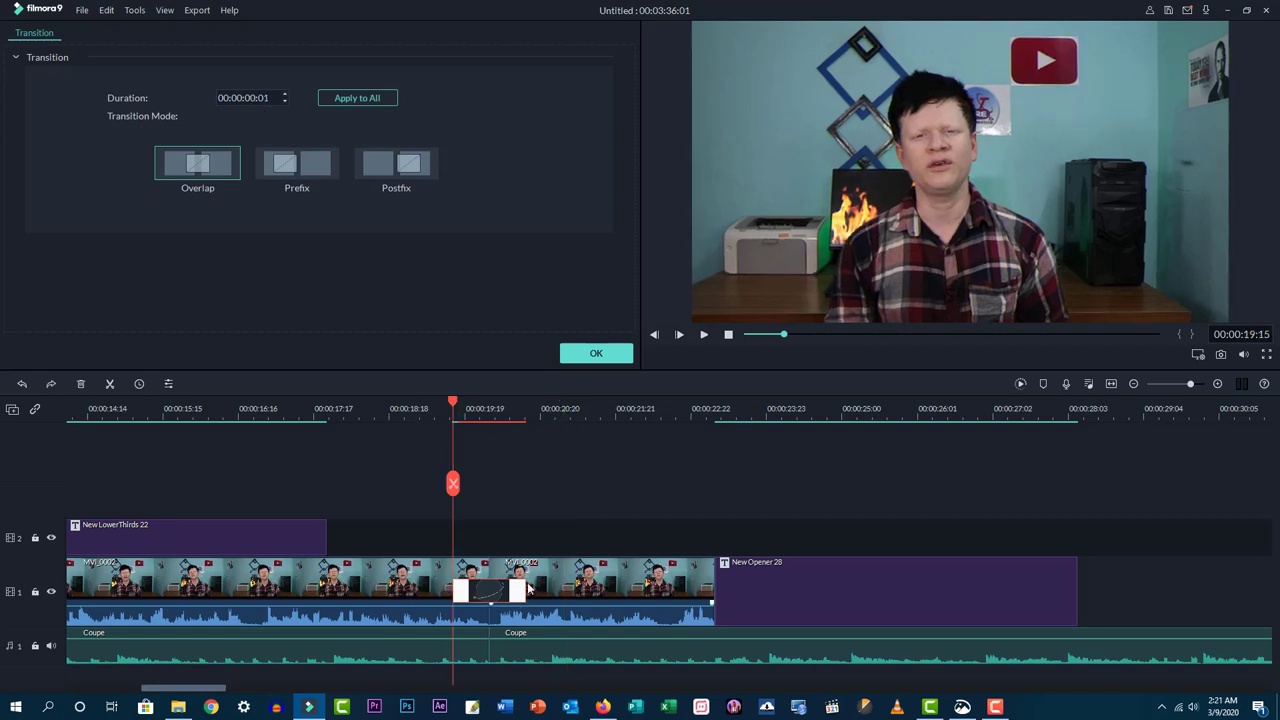
pyautogui.click(492, 578)
pyautogui.click(592, 354)
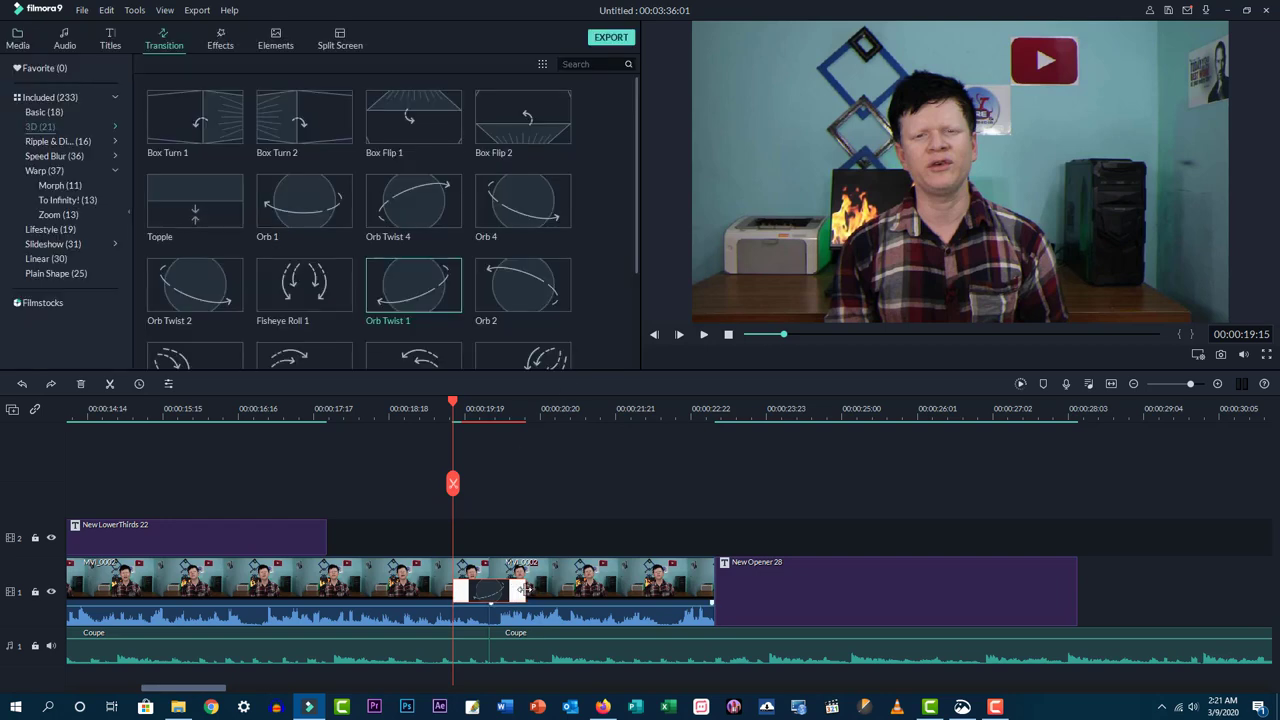
# - Shorten the Orb Twist 1 transition on the timeline to about a quarter second around the cut and play it back
pyautogui.moveTo(521, 590); pyautogui.dragTo(494, 595)
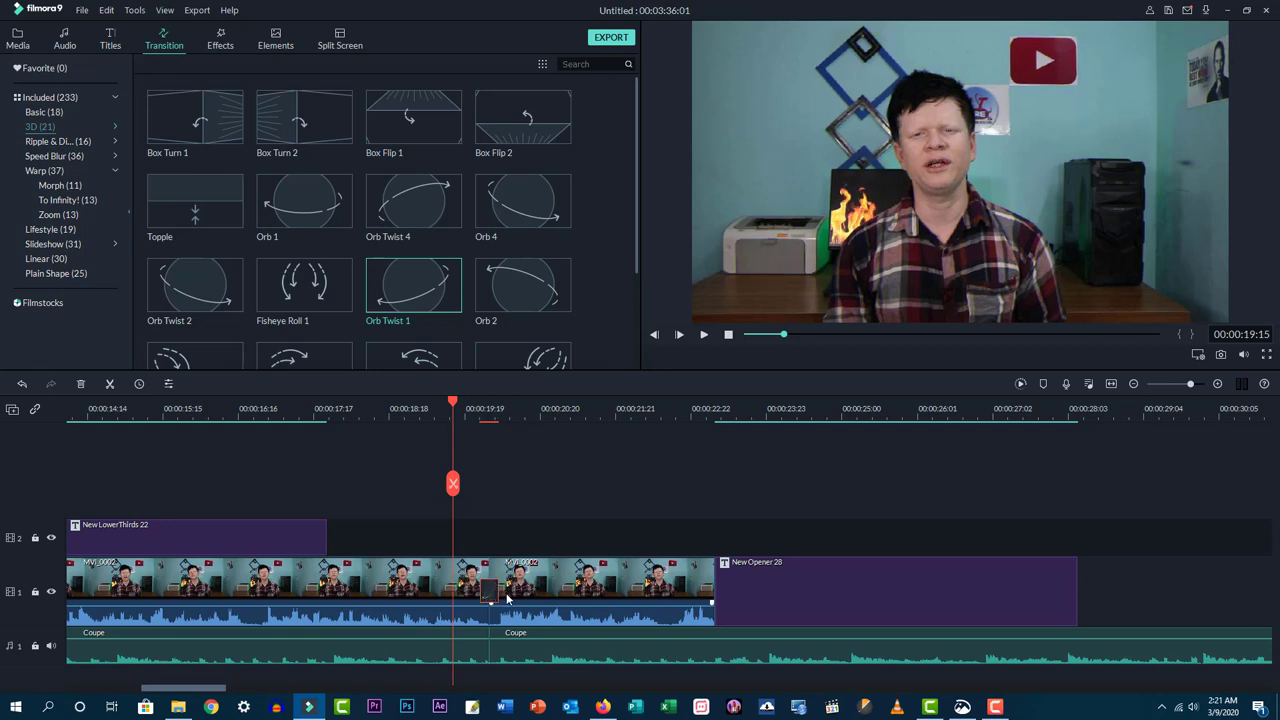
pyautogui.press('space')
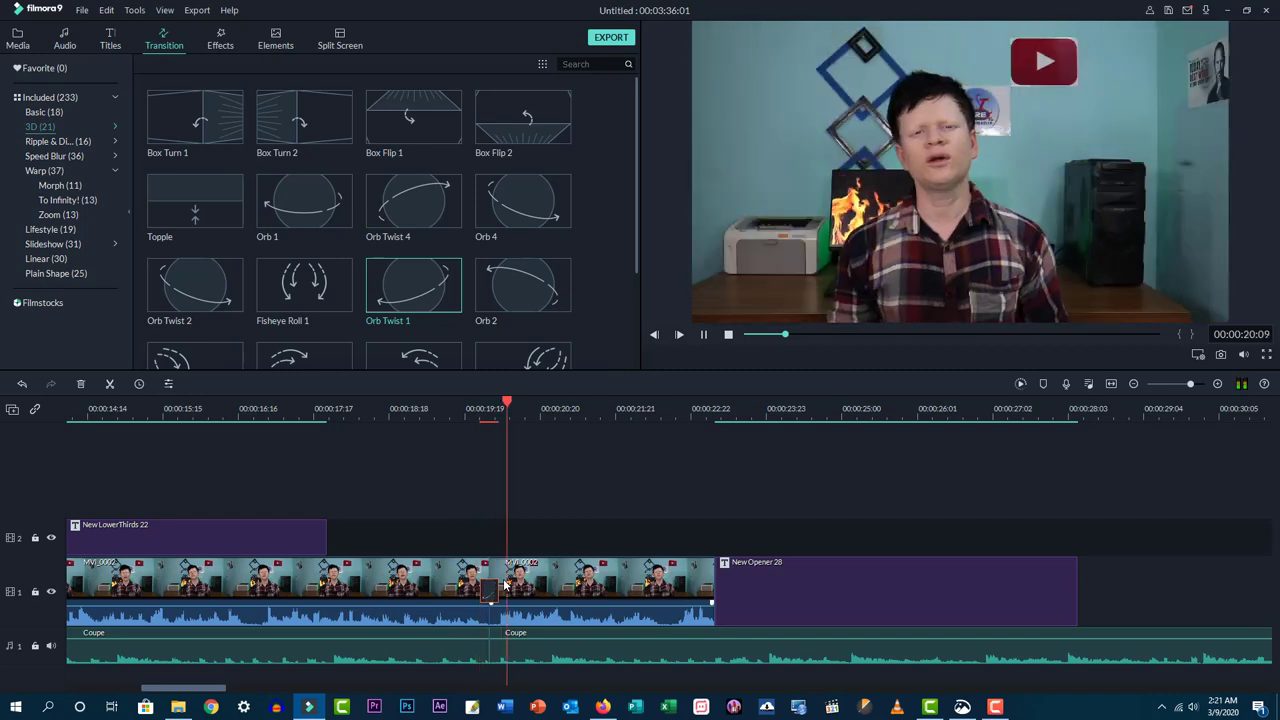
pyautogui.press('space')
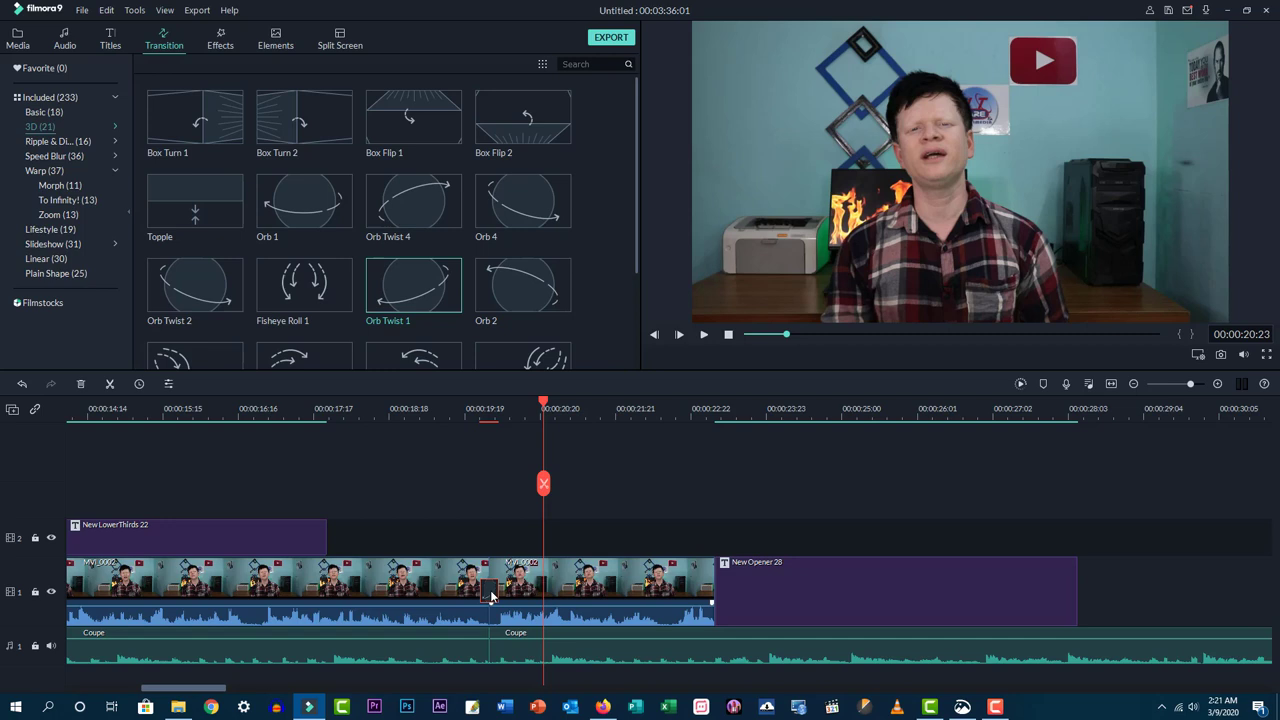
# - Delete the Orb Twist 1 transition between the two MVI_0002 segments, and browse the 3D, Warp and Linear transitions
pyautogui.press('Delete')
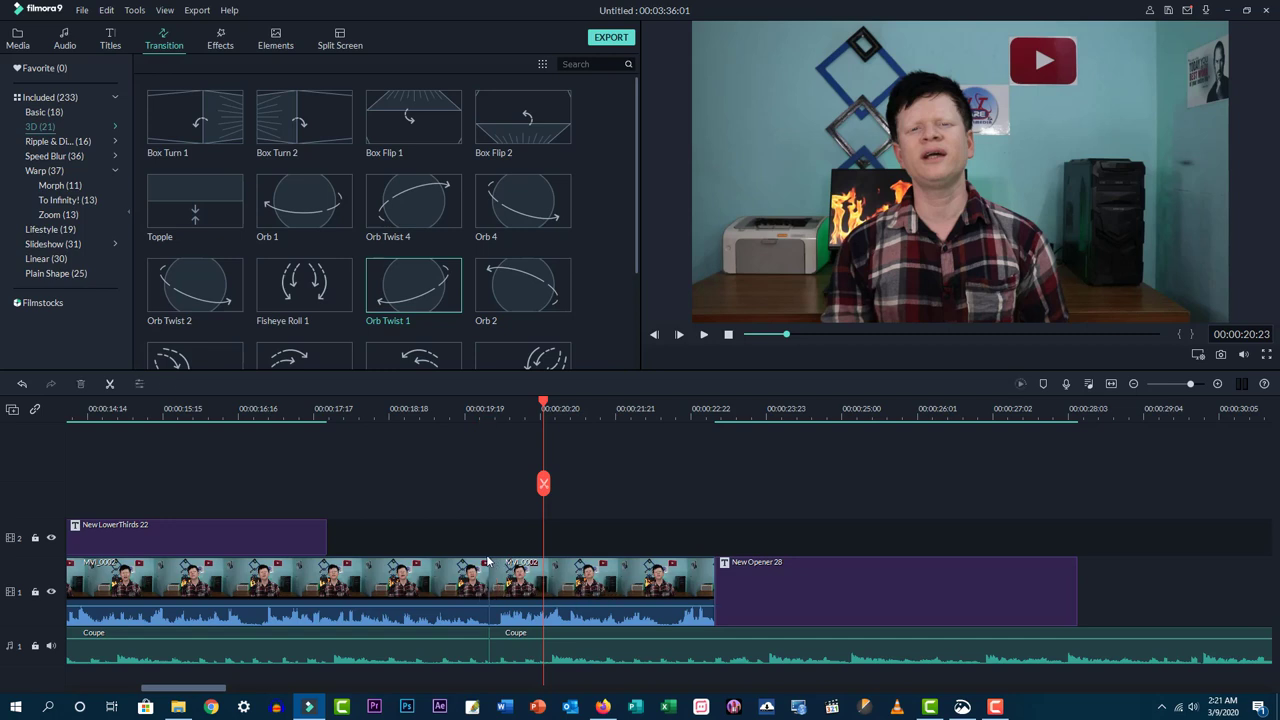
pyautogui.scroll(-5, 234, 255)
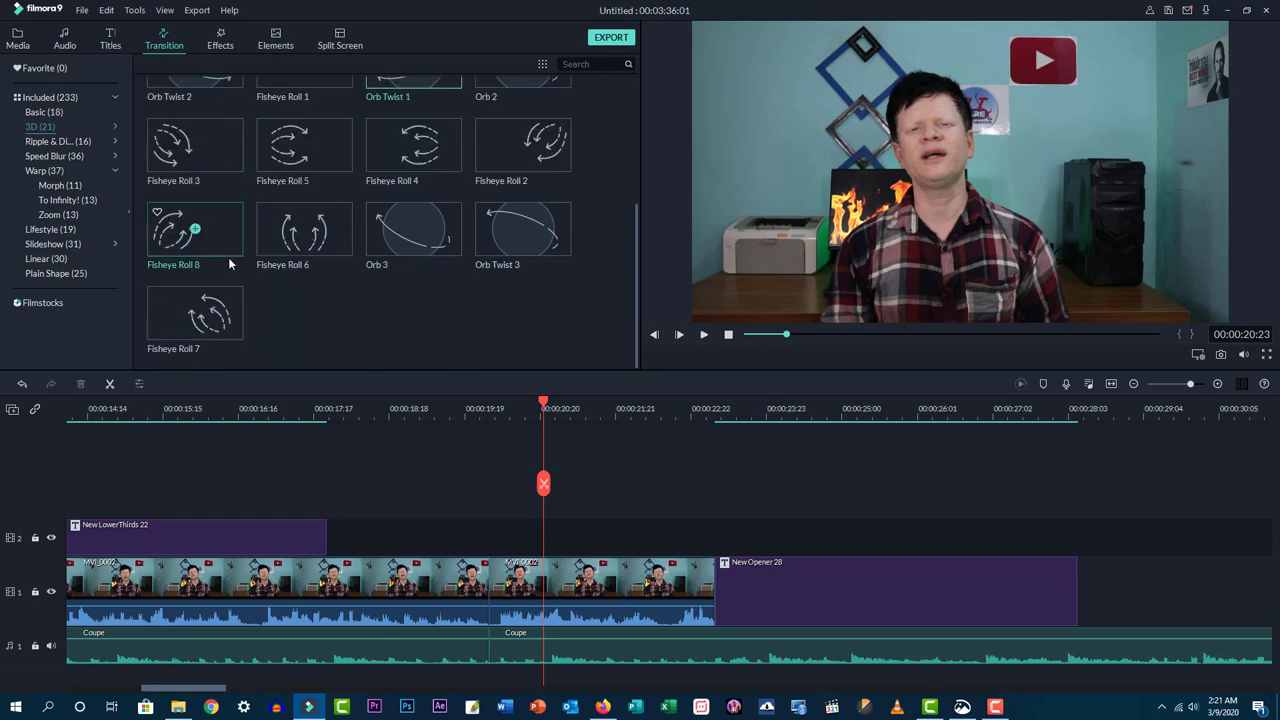
pyautogui.click(66, 277)
pyautogui.click(58, 214)
pyautogui.click(66, 200)
pyautogui.click(50, 229)
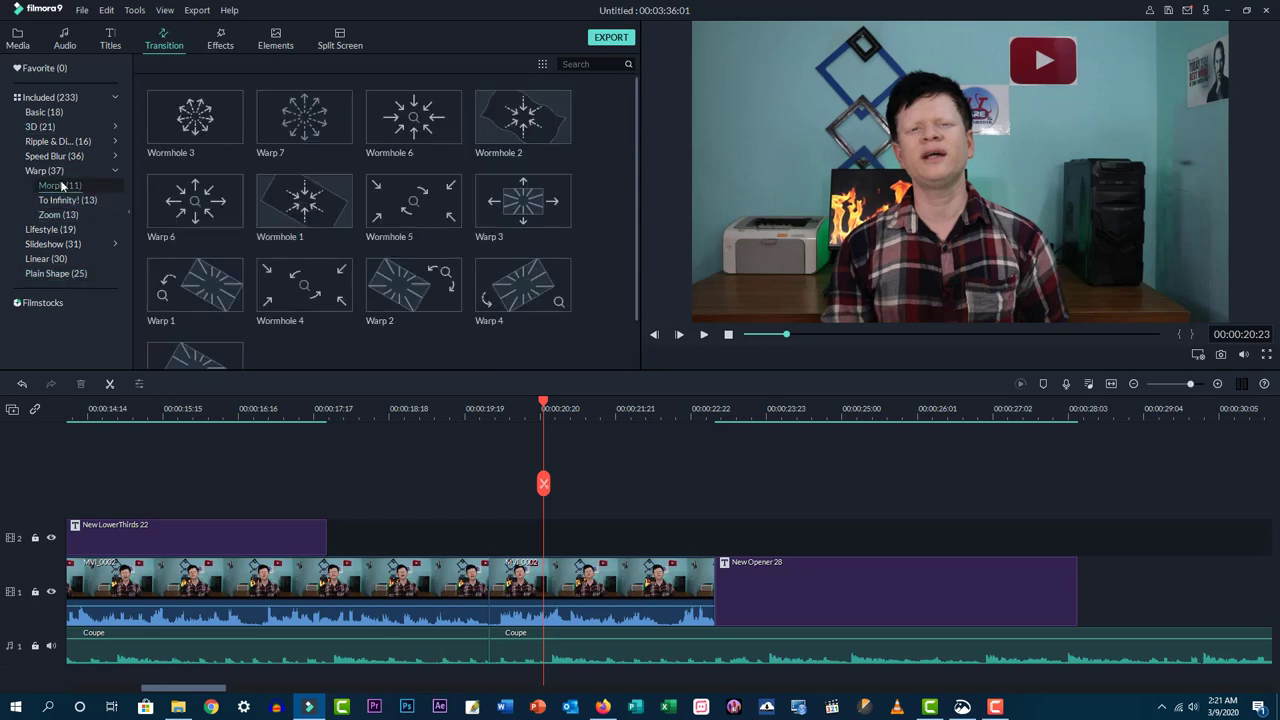
pyautogui.click(60, 259)
pyautogui.scroll(-5, 438, 359)
pyautogui.scroll(5, 268, 358)
pyautogui.scroll(-5, 265, 350)
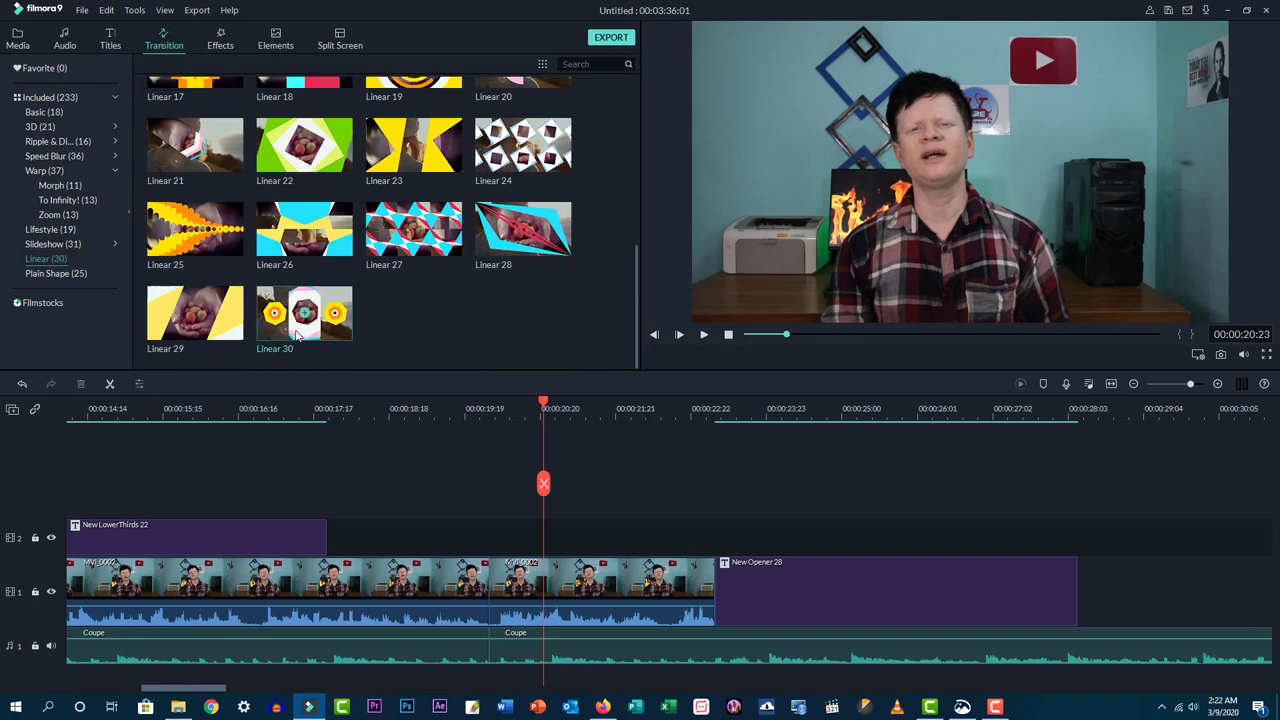
pyautogui.scroll(5, 407, 333)
# - Preview the Ripple & Dissolve transition Pixelate and try to apply it at the cut between the two MVI_0002 segments
pyautogui.click(50, 141)
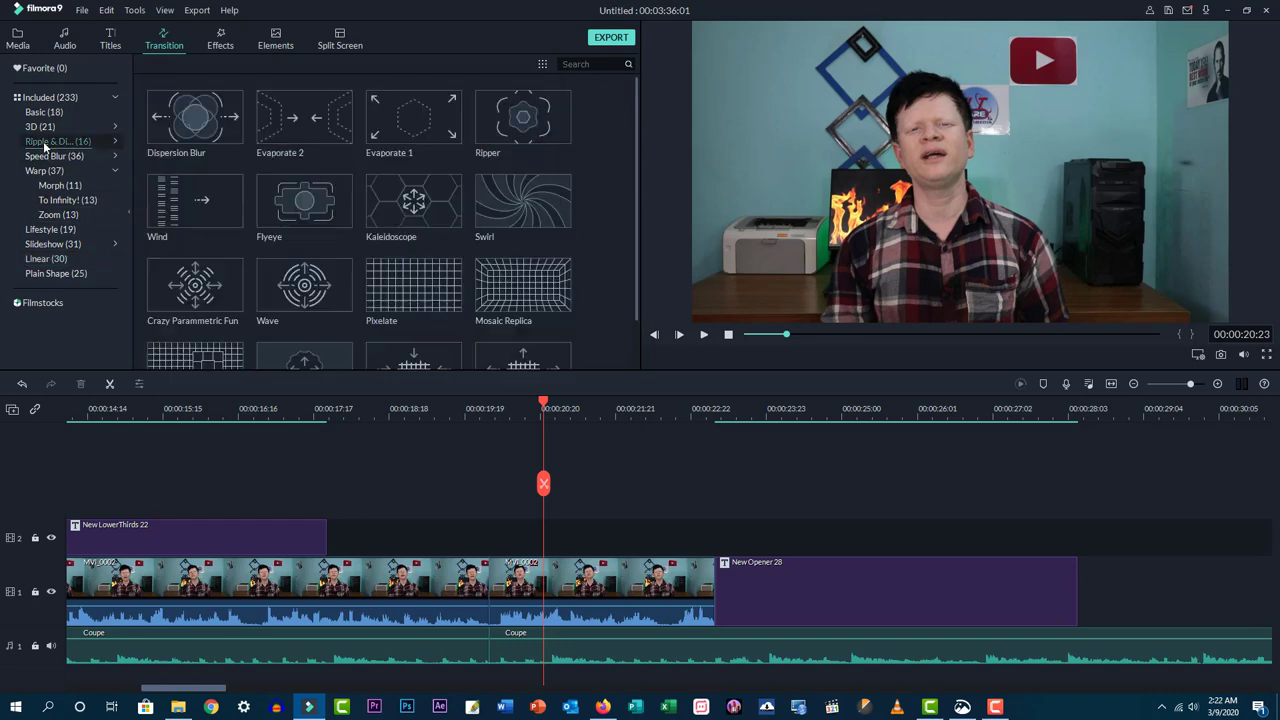
pyautogui.click(392, 313)
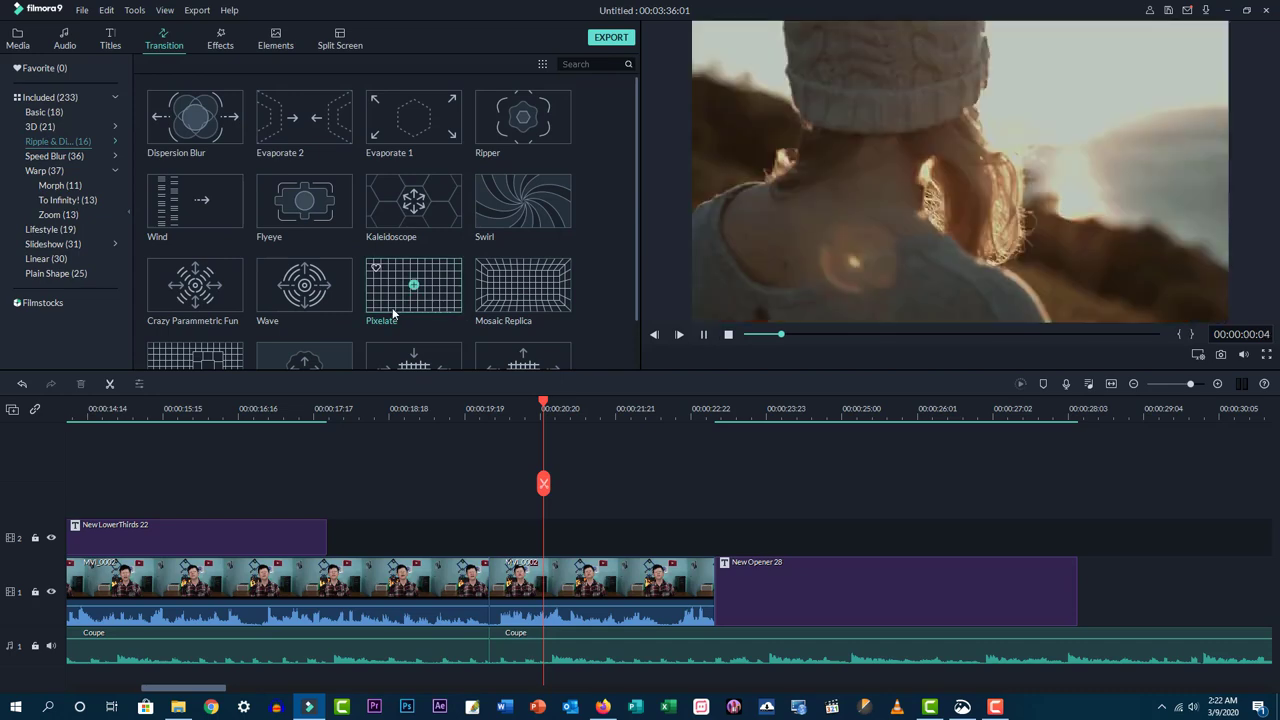
pyautogui.moveTo(392, 307); pyautogui.dragTo(527, 597)
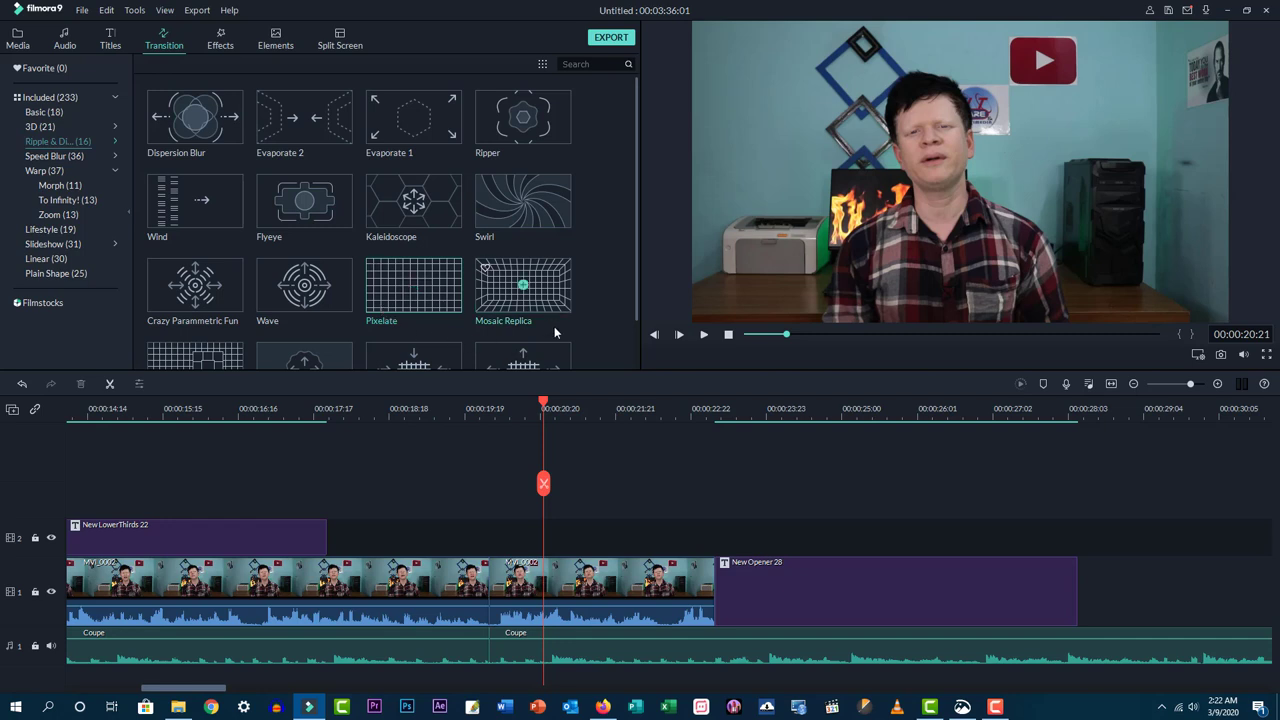
# - Apply the Mosaic Replica transition at the start of the second MVI_0002 segment and shorten it to about 0.6 second
pyautogui.moveTo(549, 312); pyautogui.dragTo(540, 610)
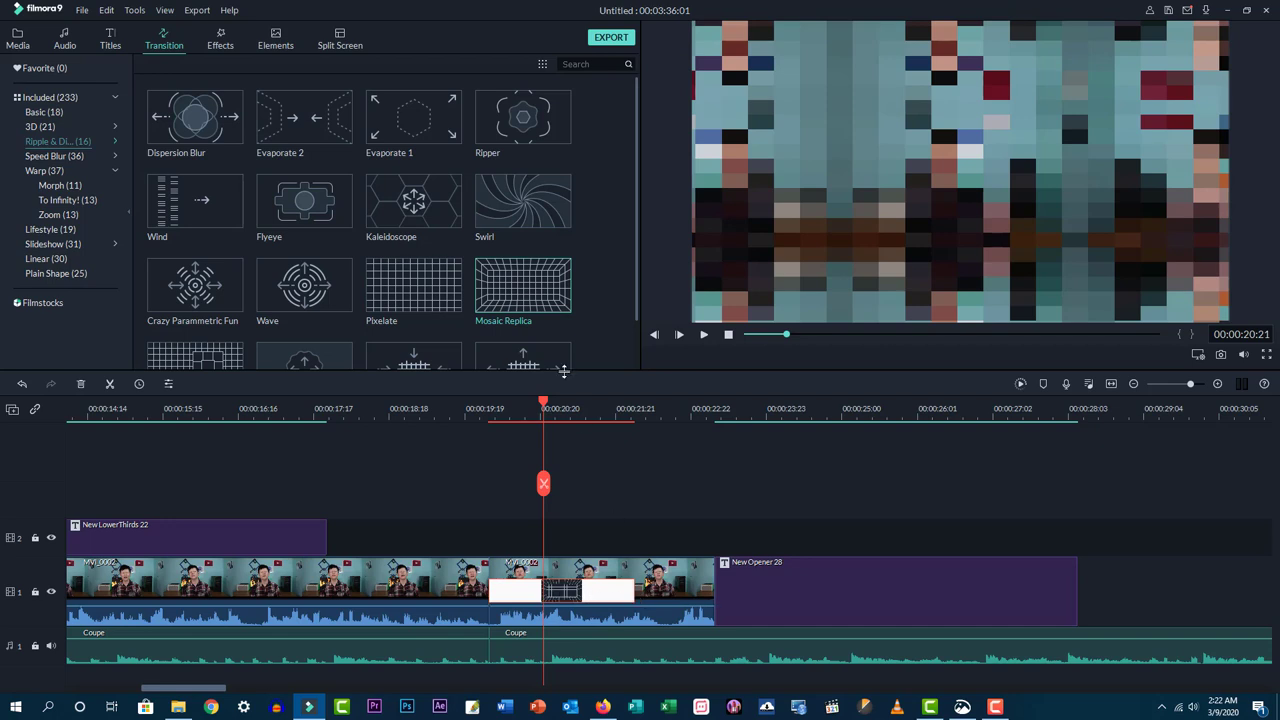
pyautogui.click(606, 598)
pyautogui.moveTo(606, 598); pyautogui.dragTo(530, 591)
# - Play back the Mosaic Replica transition from just before the cut, and delete it
pyautogui.click(488, 418)
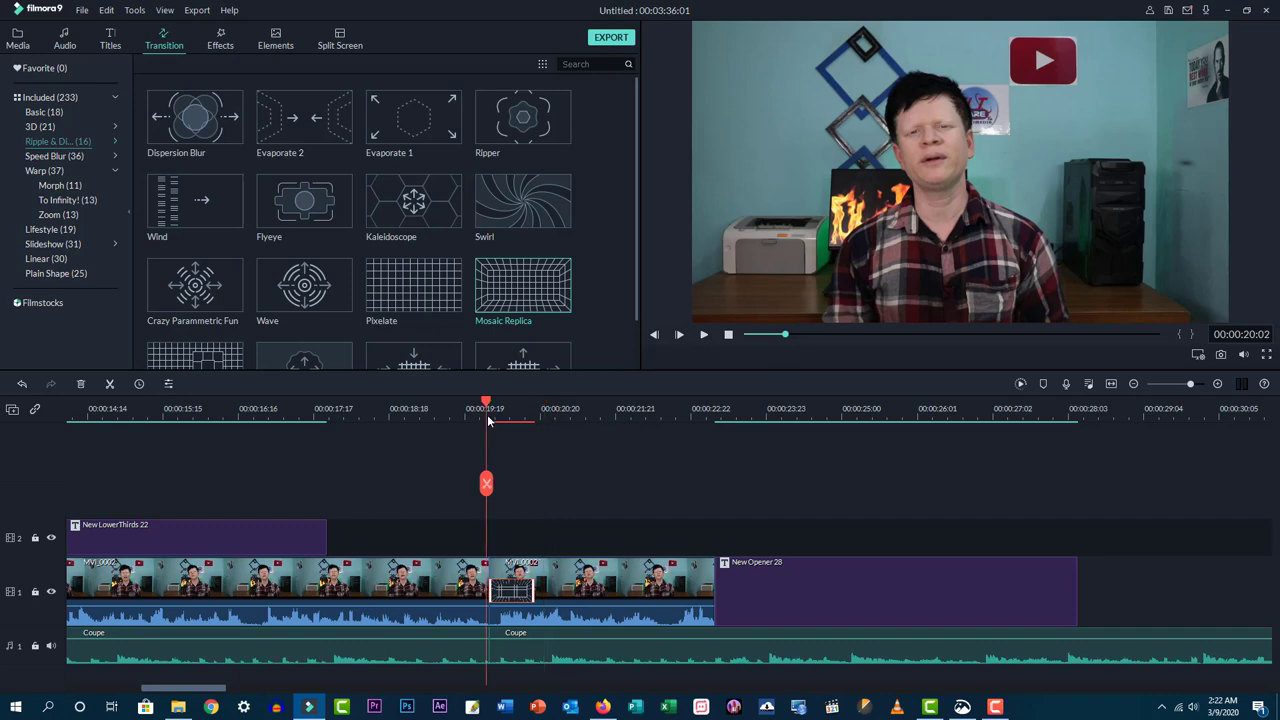
pyautogui.press('space')
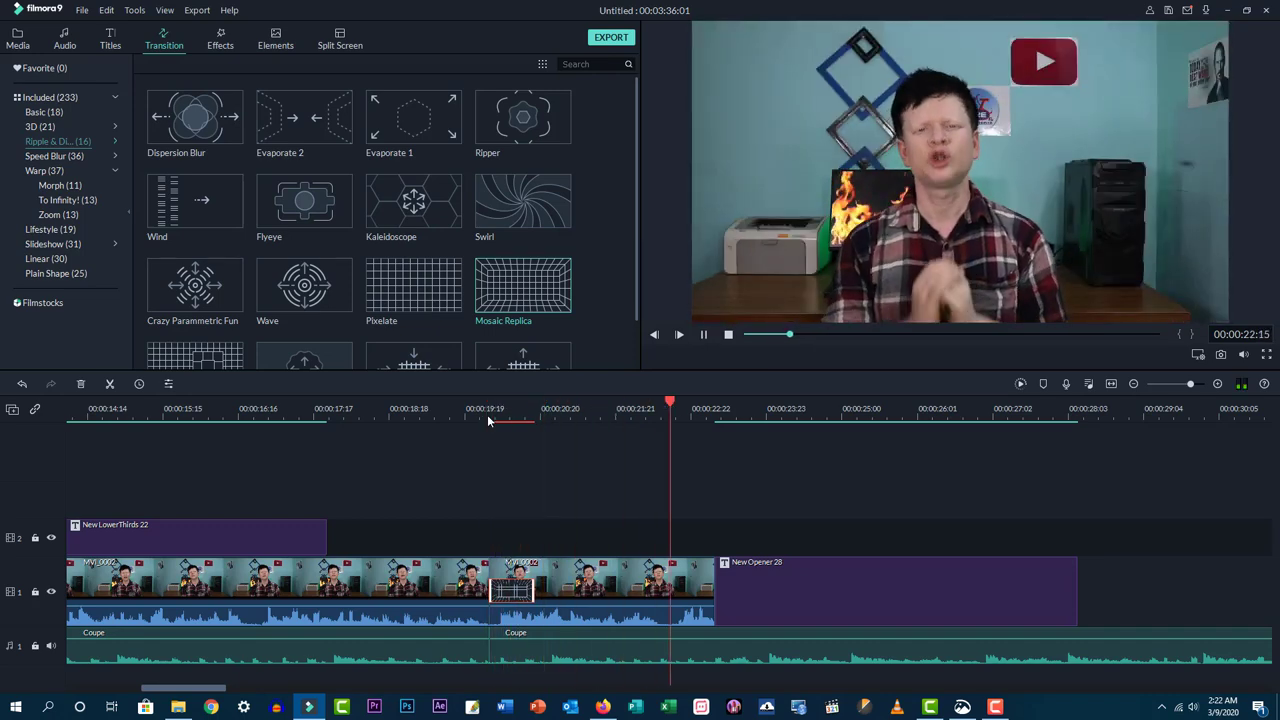
pyautogui.press('space')
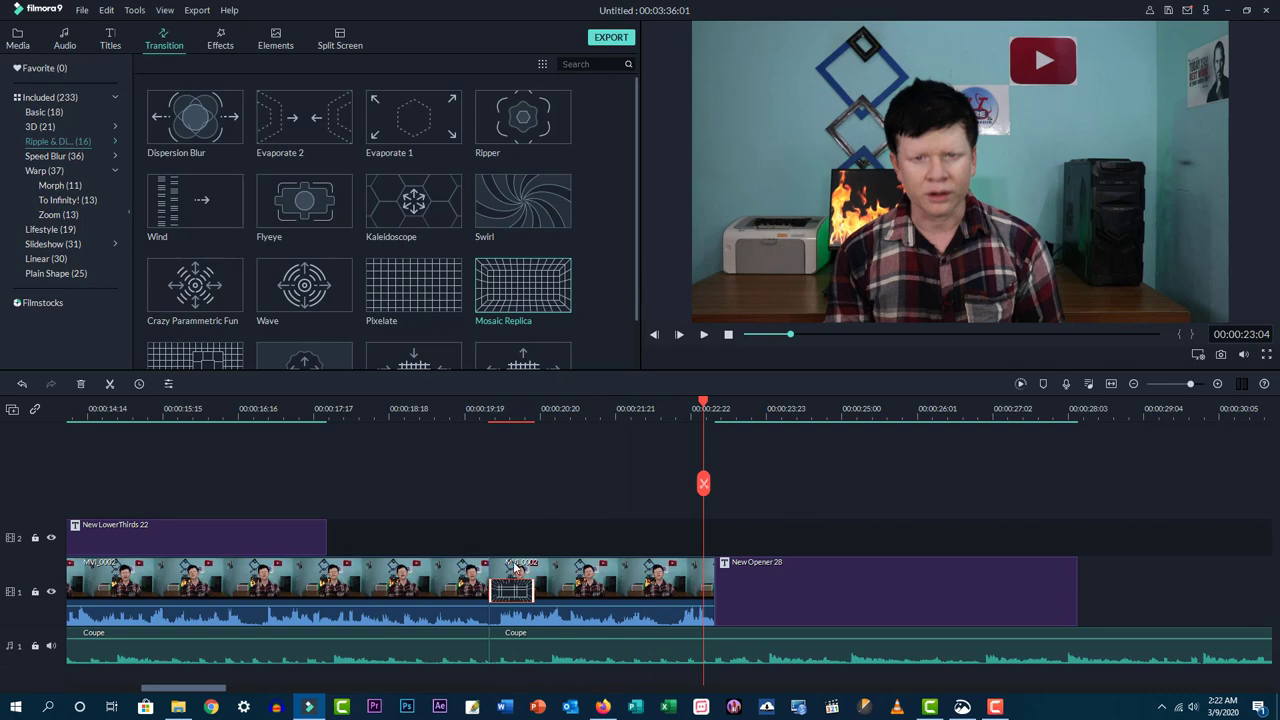
pyautogui.press('Delete')
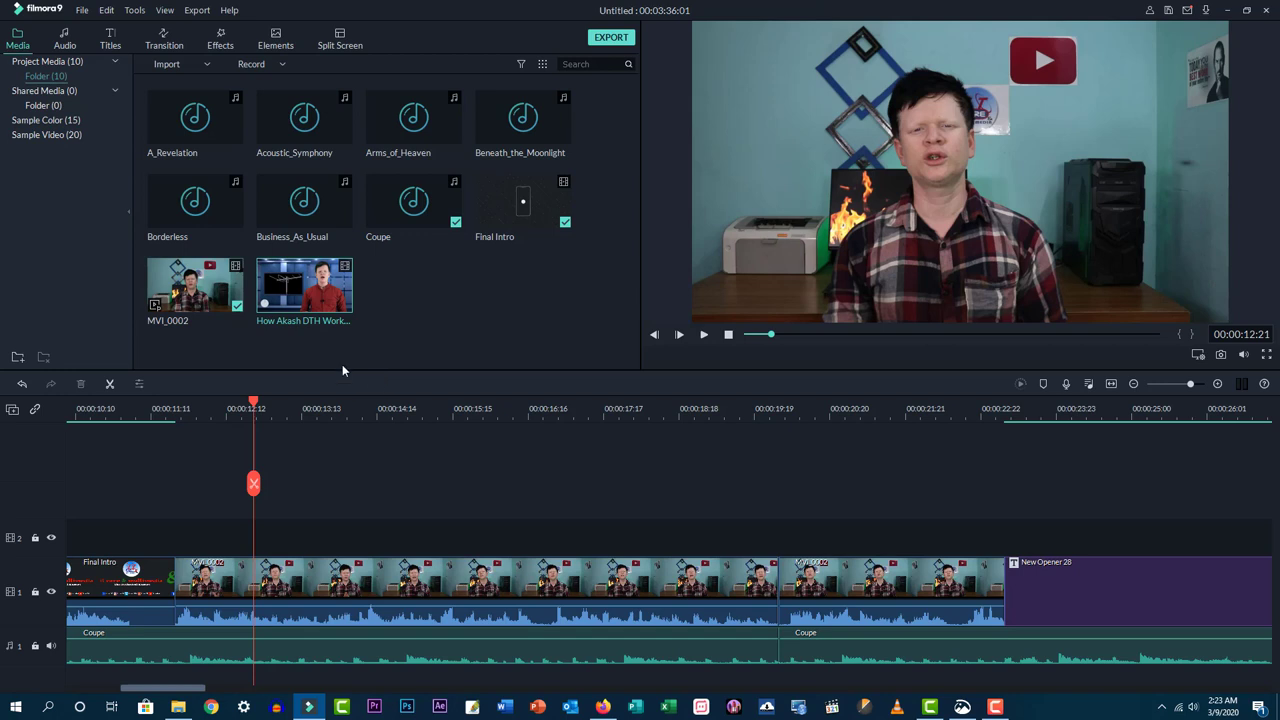
# - Overlay the How Akash DTH clip on video track 2 from about 00:00:13:16 and play back the overlaid section
pyautogui.moveTo(338, 327)
pyautogui.moveTo(337, 309); pyautogui.dragTo(320, 533)
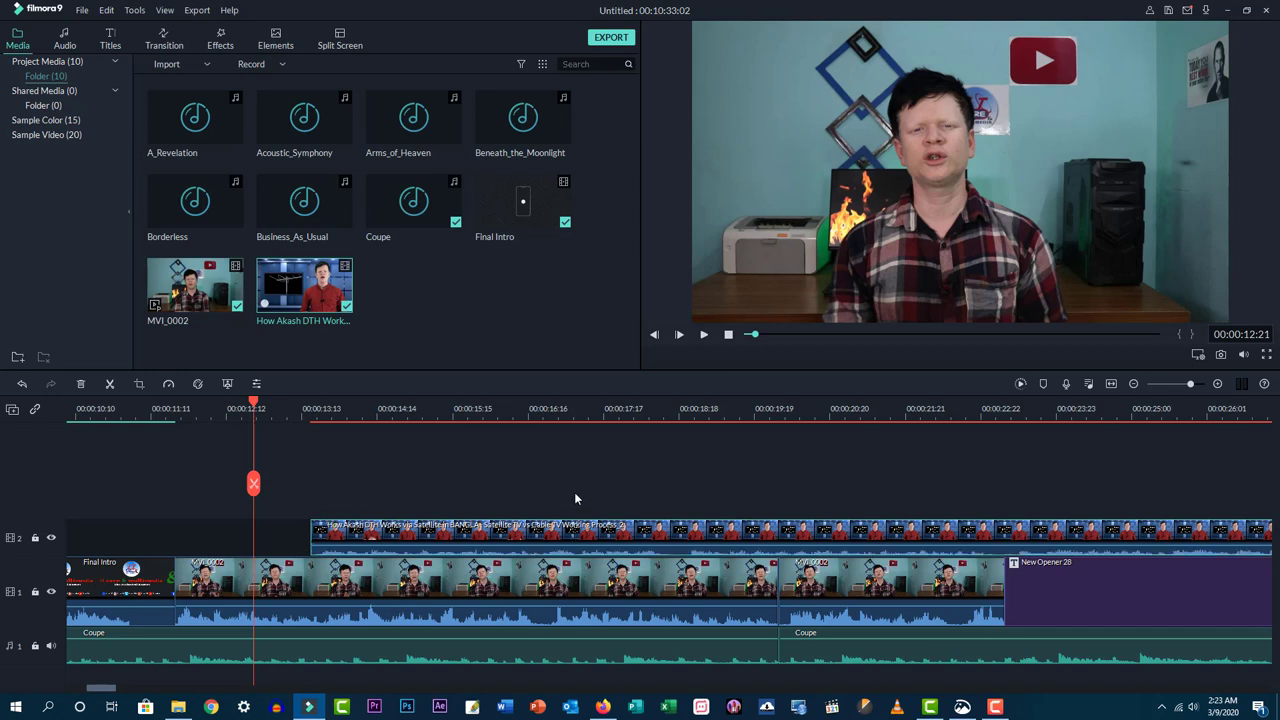
pyautogui.click(455, 405)
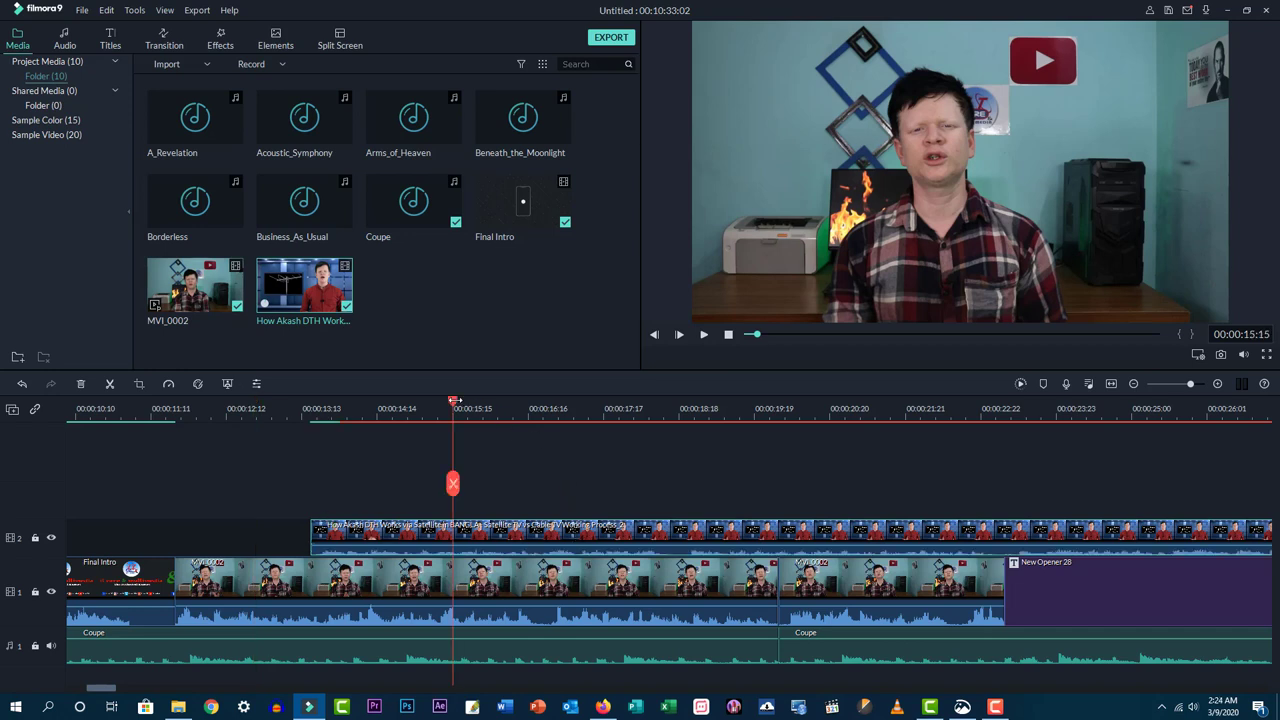
pyautogui.click(320, 406)
pyautogui.click(295, 408)
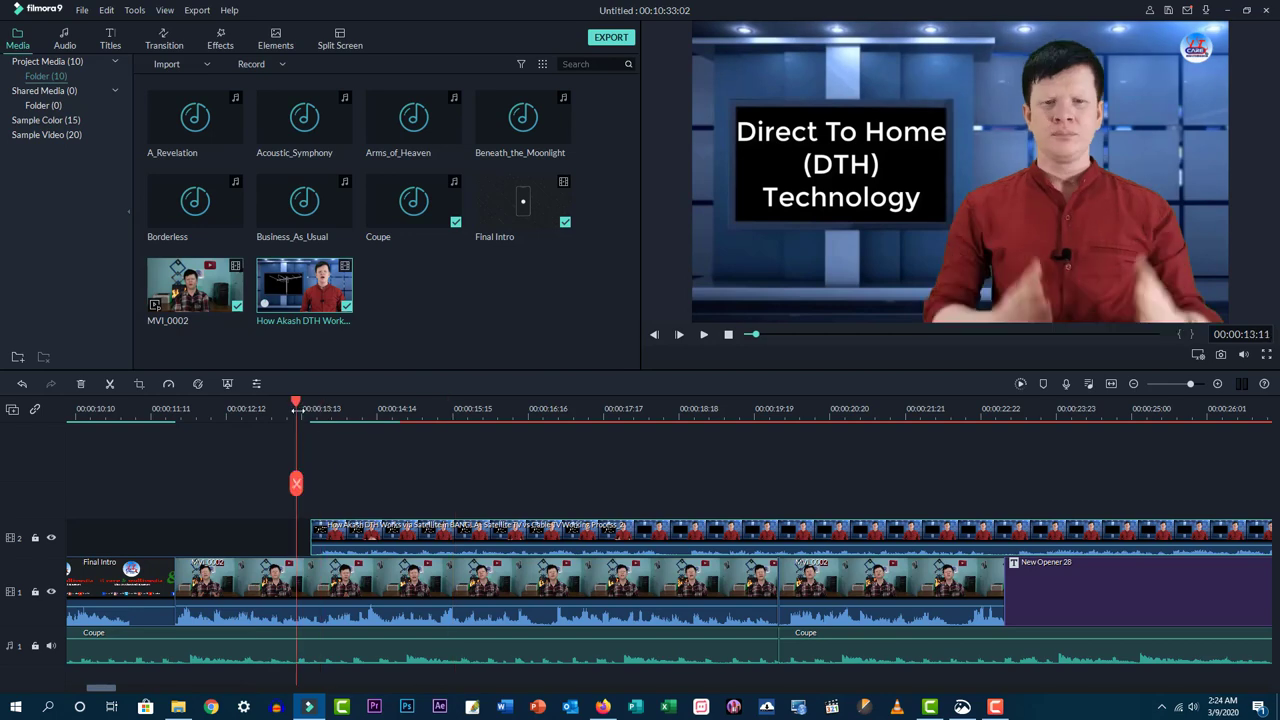
pyautogui.press('space')
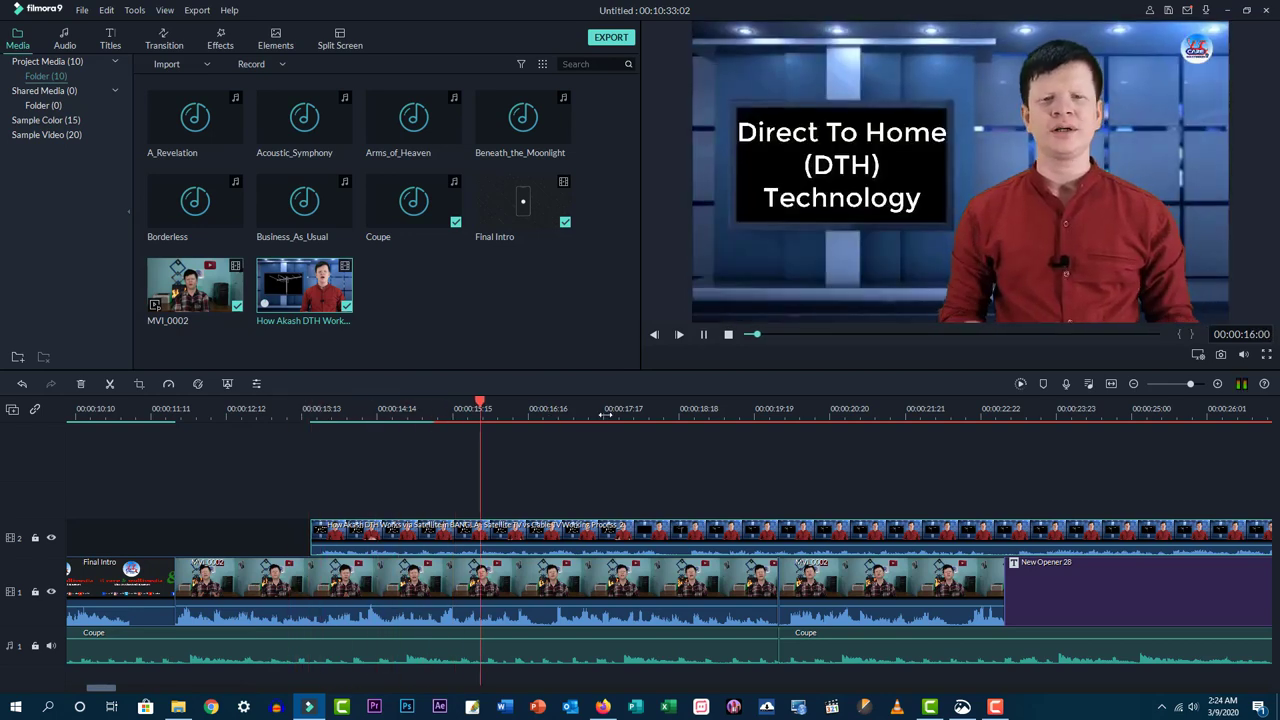
pyautogui.click(703, 334)
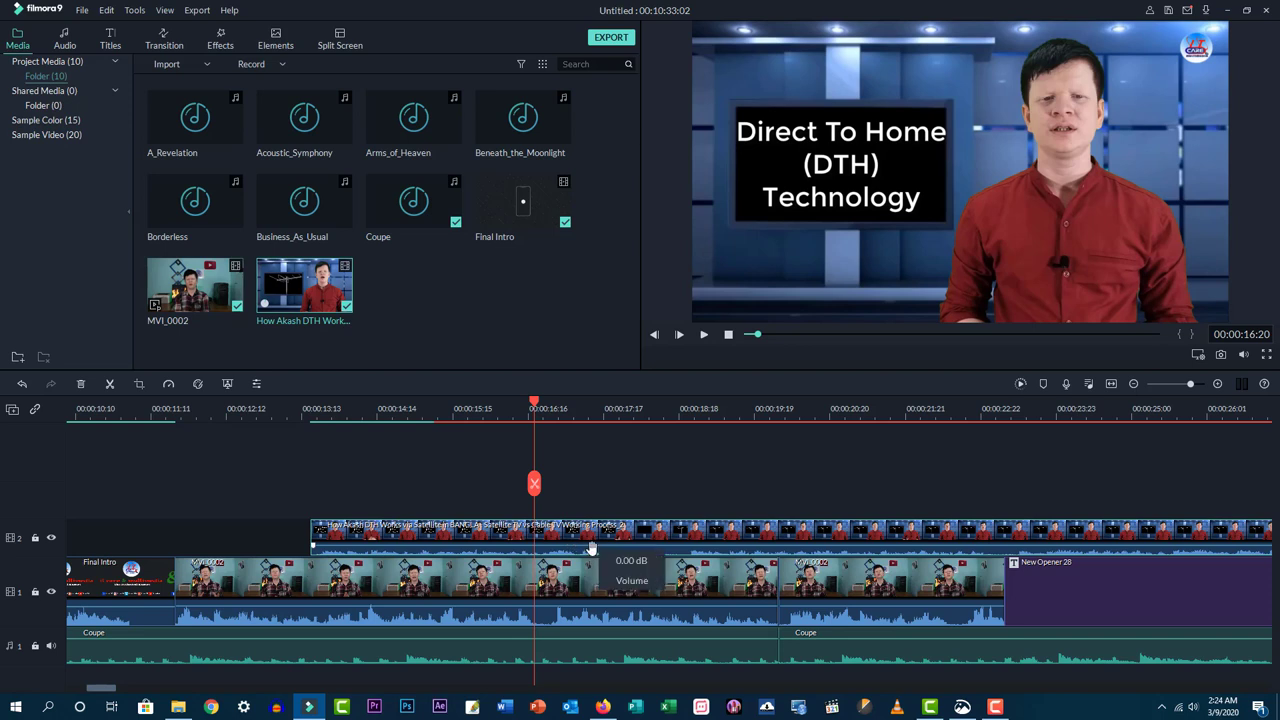
# - Lower the overlaid How Akash DTH clip's volume to -∞ dB, play it back, and undo the overlay
pyautogui.click(593, 586)
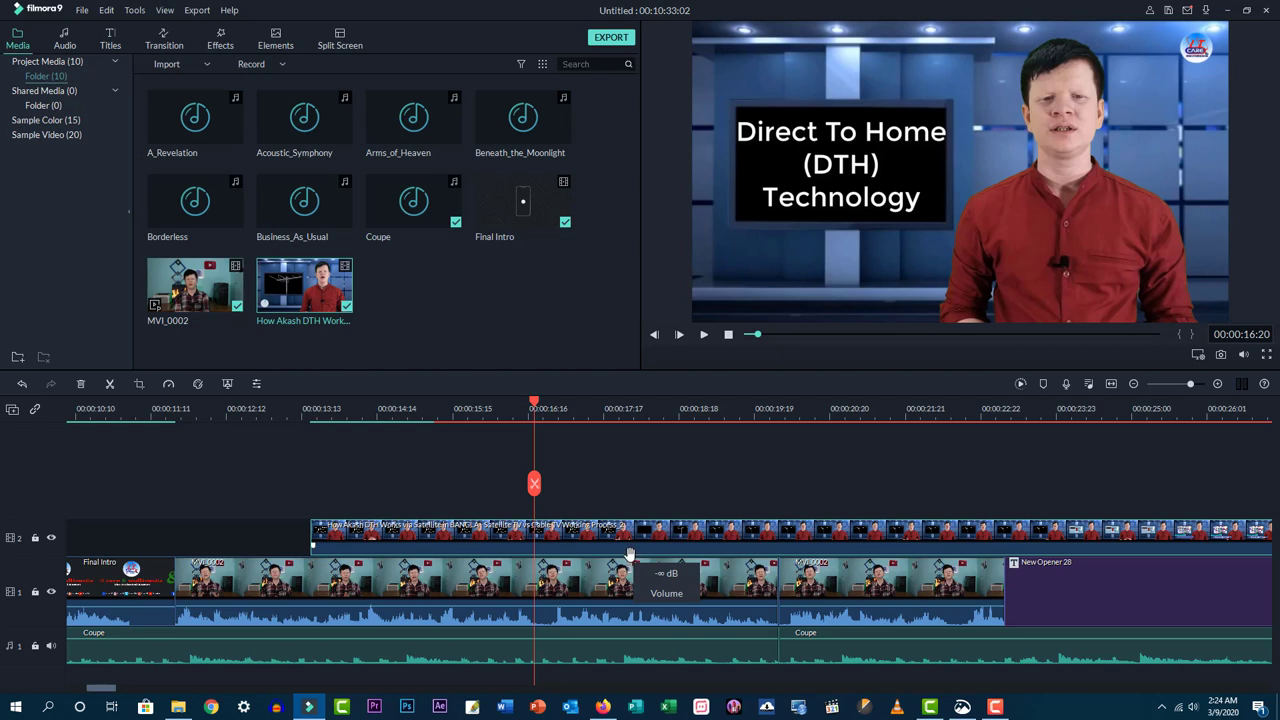
pyautogui.click(340, 416)
pyautogui.press('space')
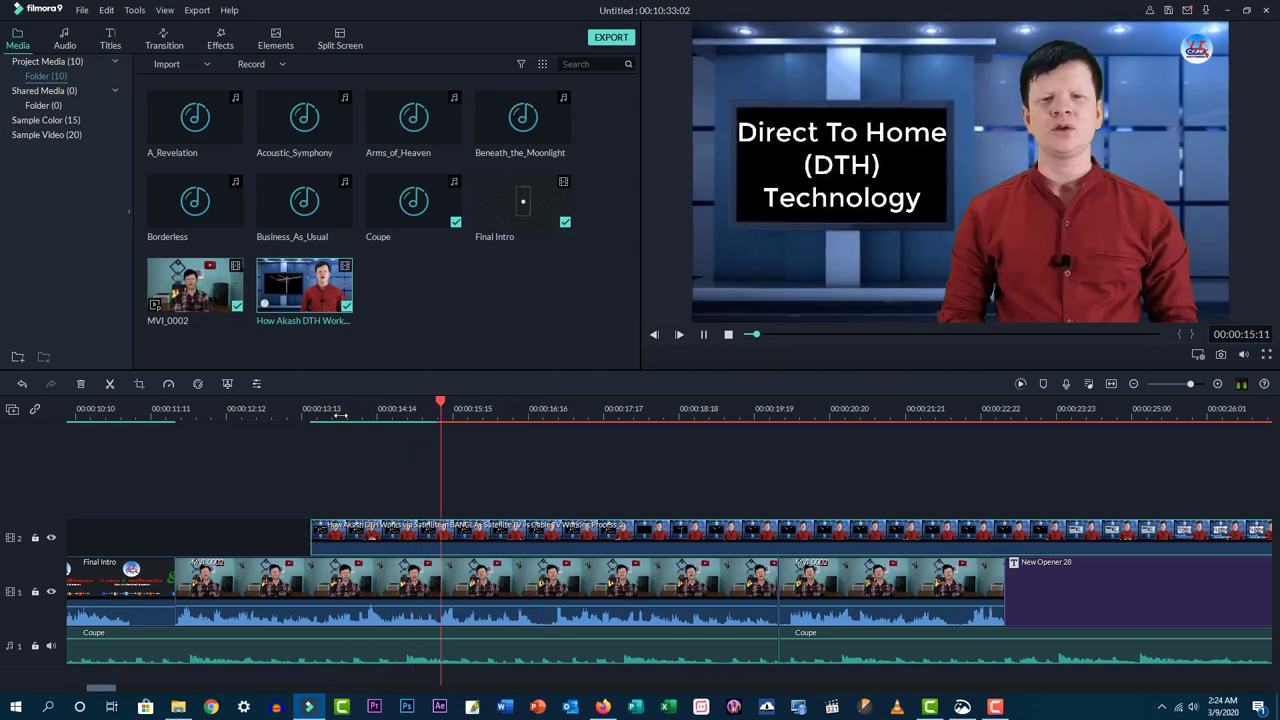
pyautogui.press('space')
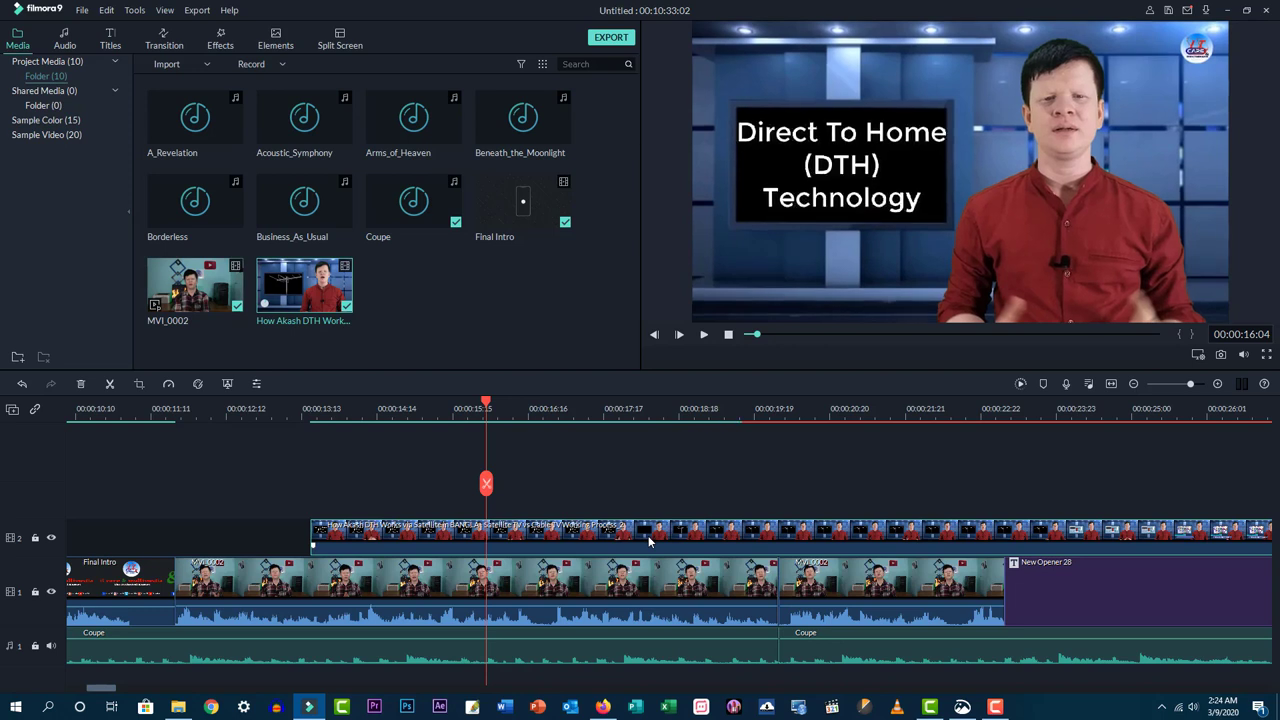
pyautogui.hotkey('ctrl', 'z')
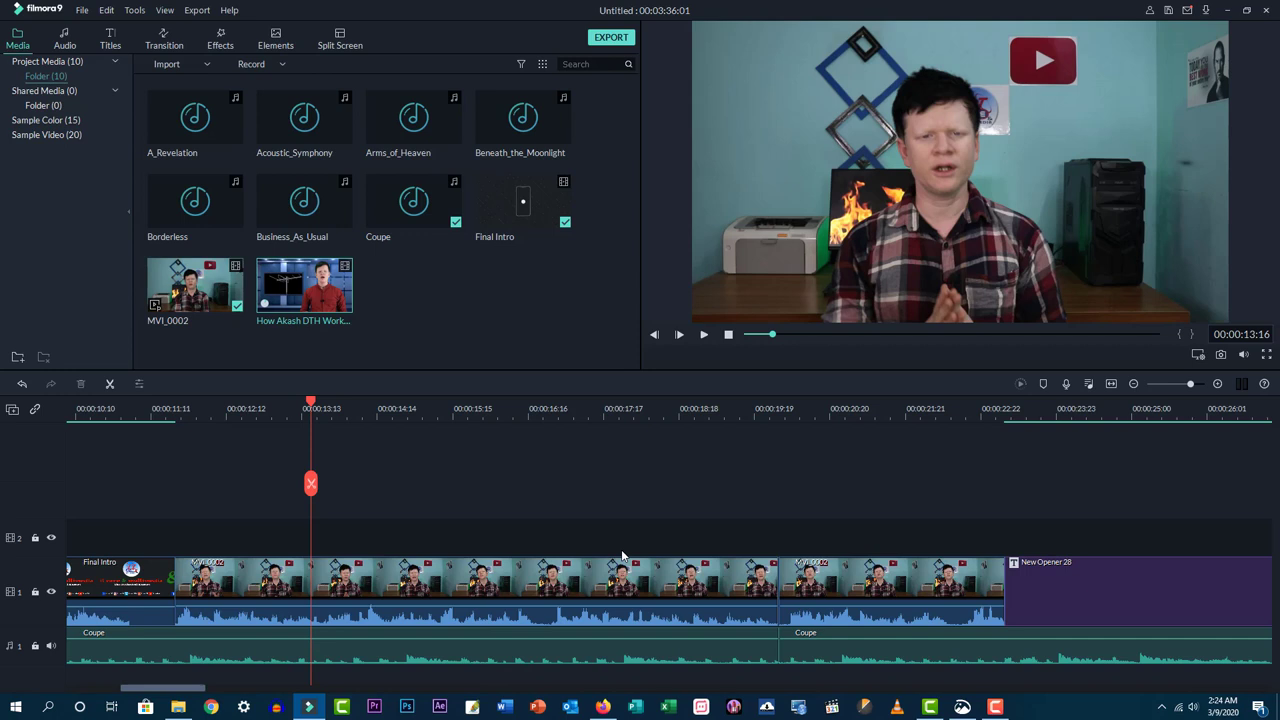
# - Examine the audio settings of the second MVI_0002 segment and accept them
pyautogui.click(364, 594)
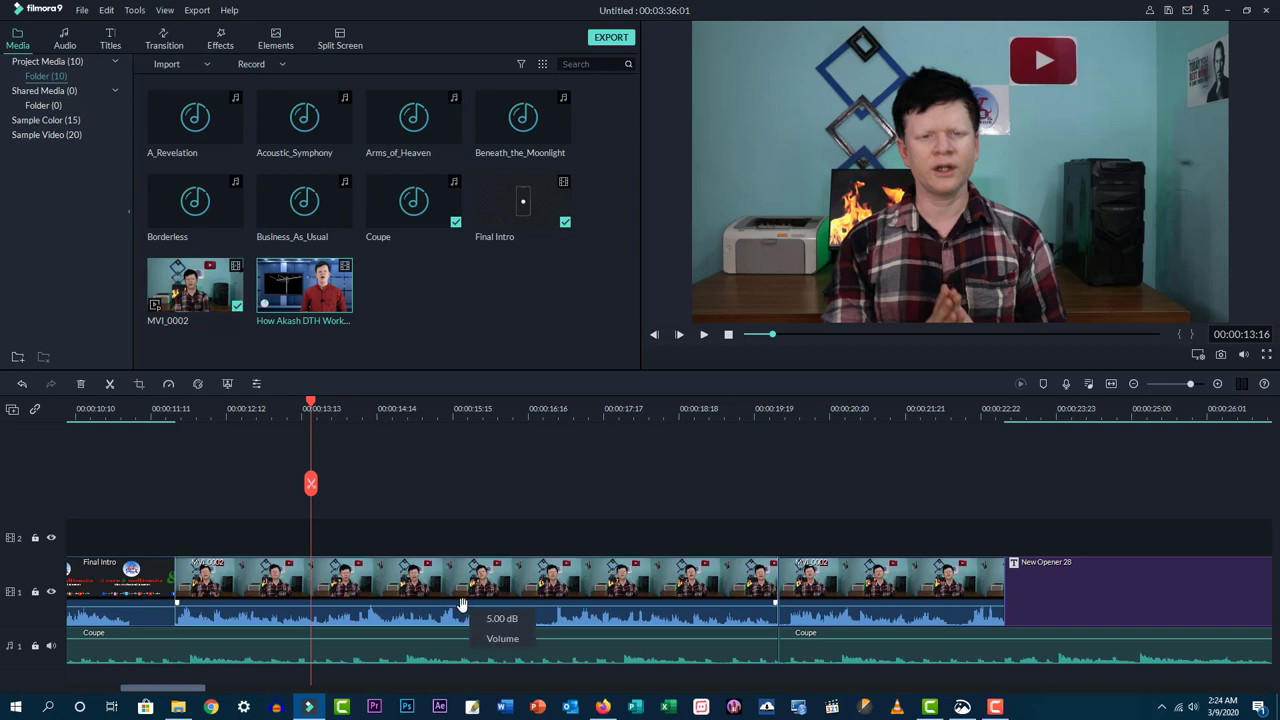
pyautogui.doubleClick(916, 593)
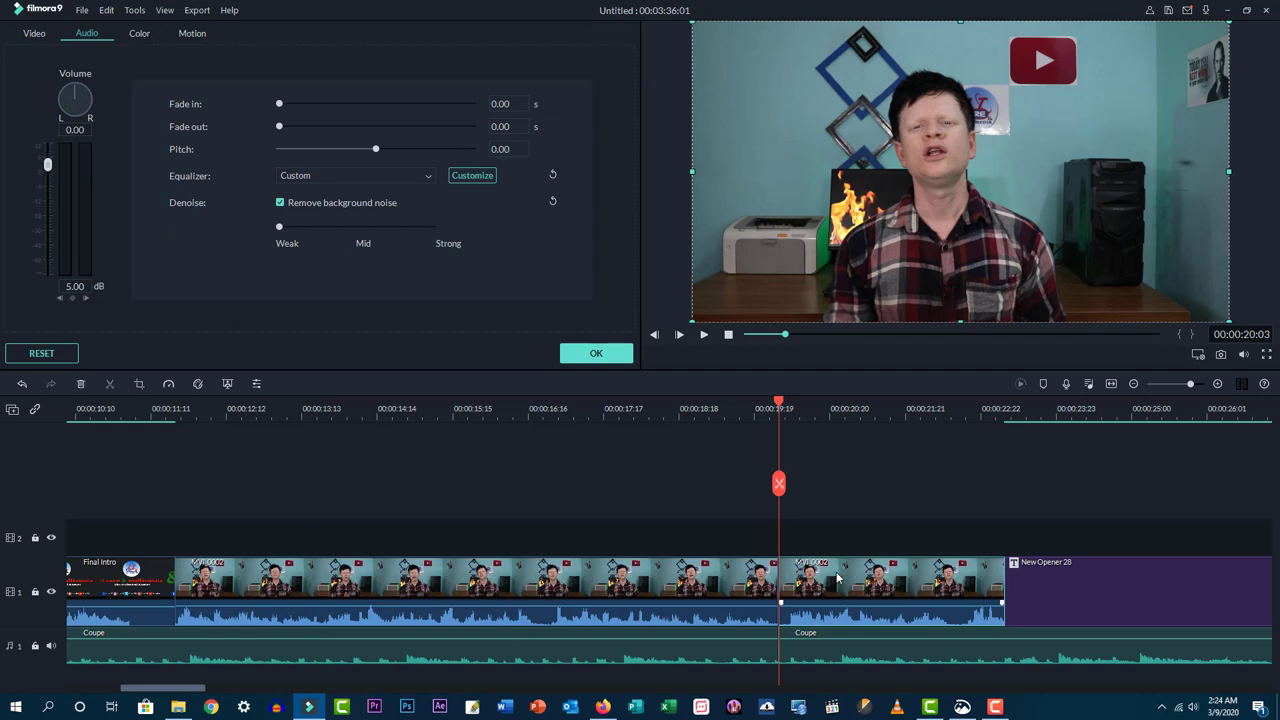
pyautogui.moveTo(822, 602)
pyautogui.click(600, 357)
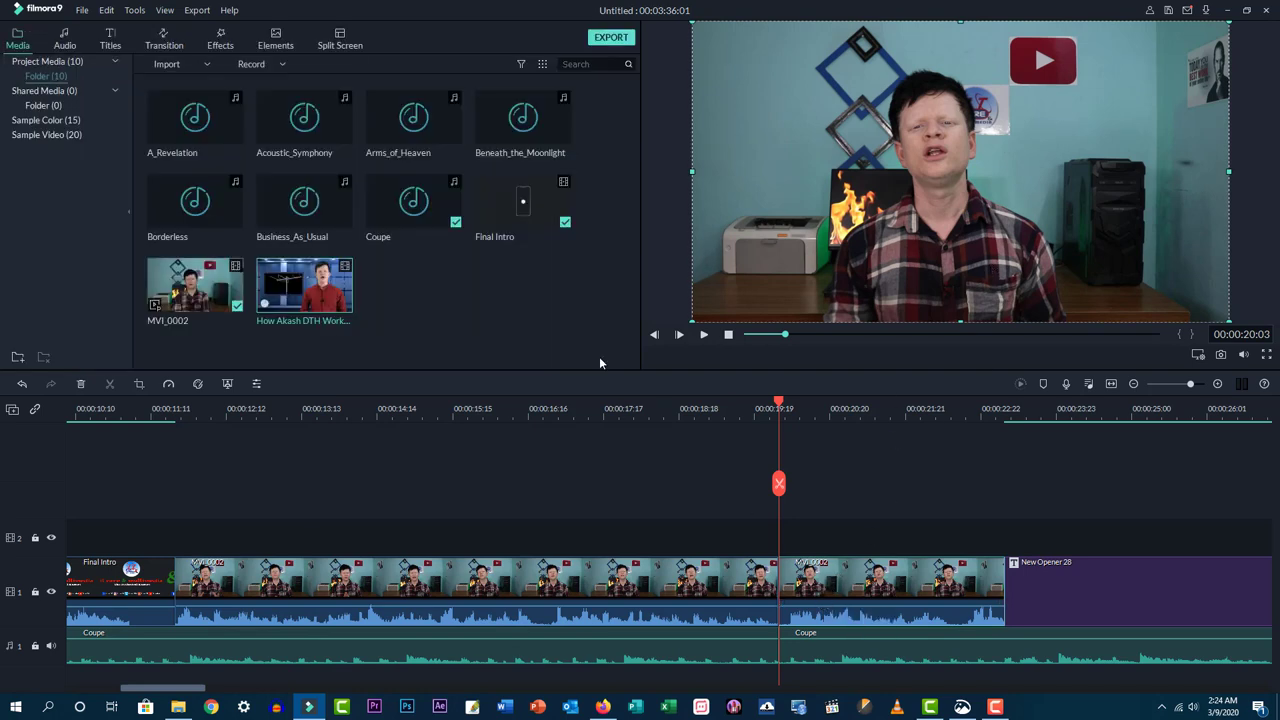
# - Crop the second MVI_0002 segment to about 1584 x 891 around the speaker, keeping the Original Ratio
pyautogui.rightClick(832, 596)
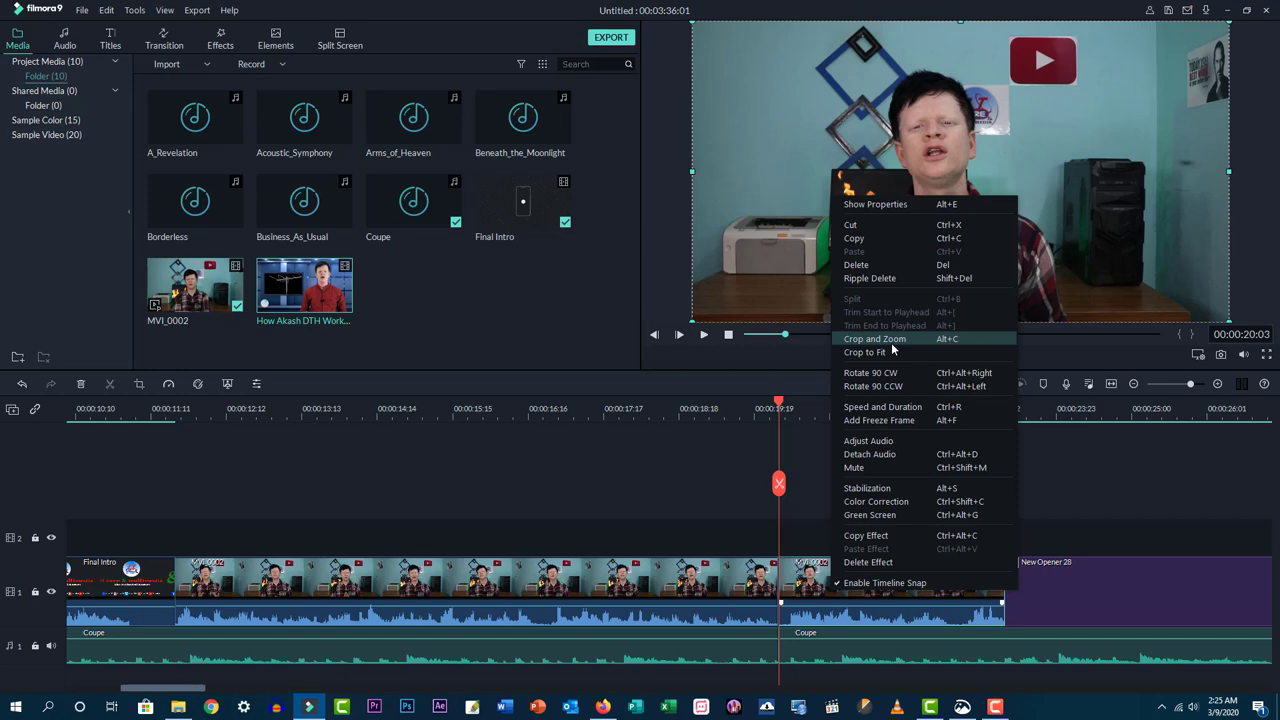
pyautogui.click(948, 343)
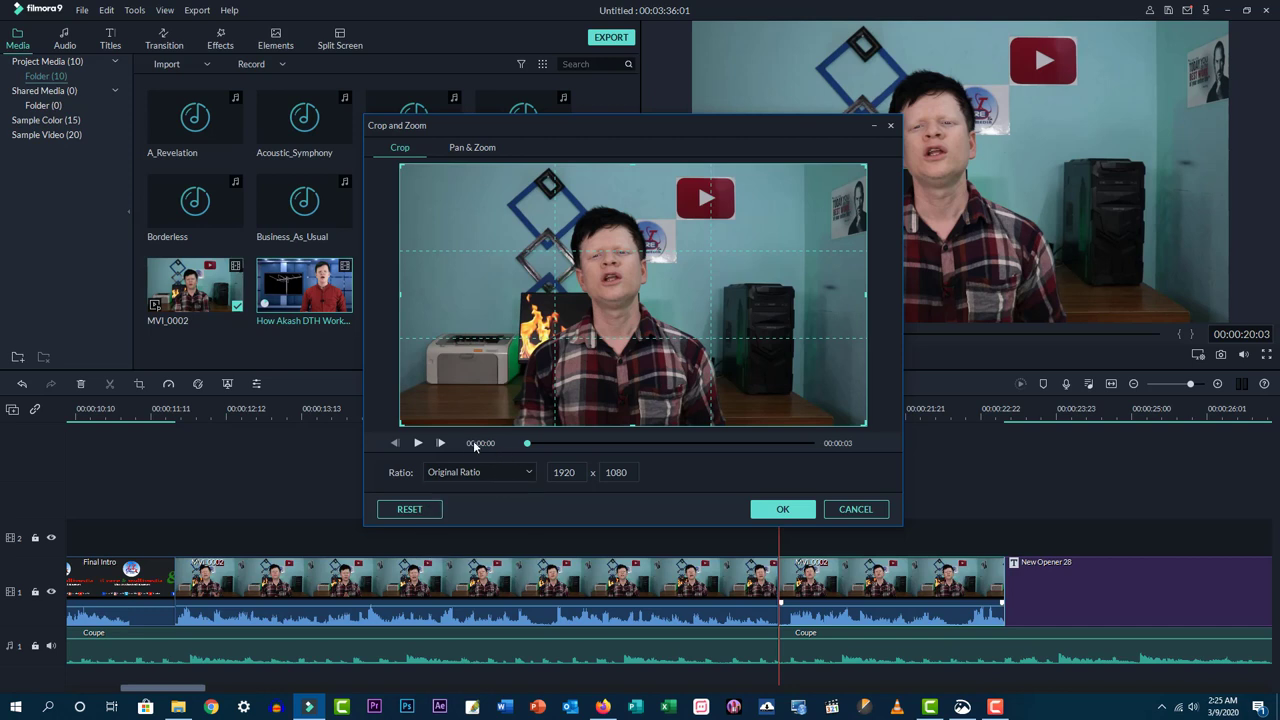
pyautogui.click(474, 473)
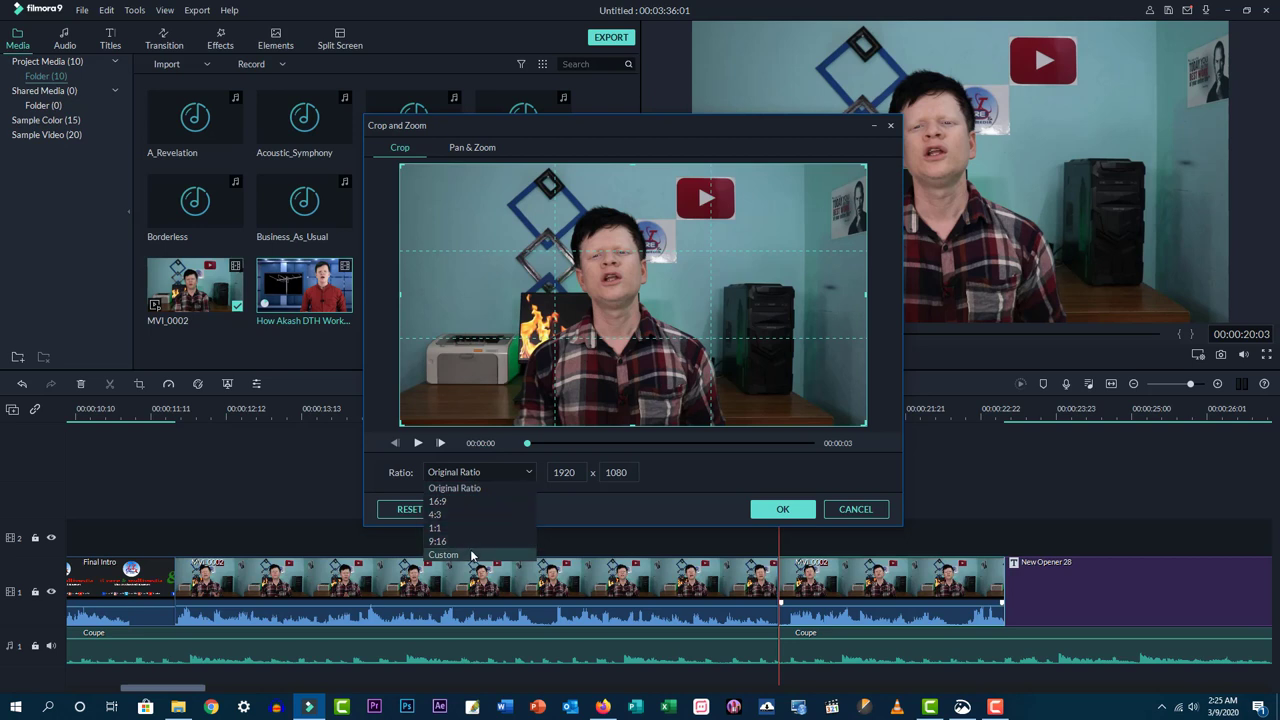
pyautogui.click(385, 418)
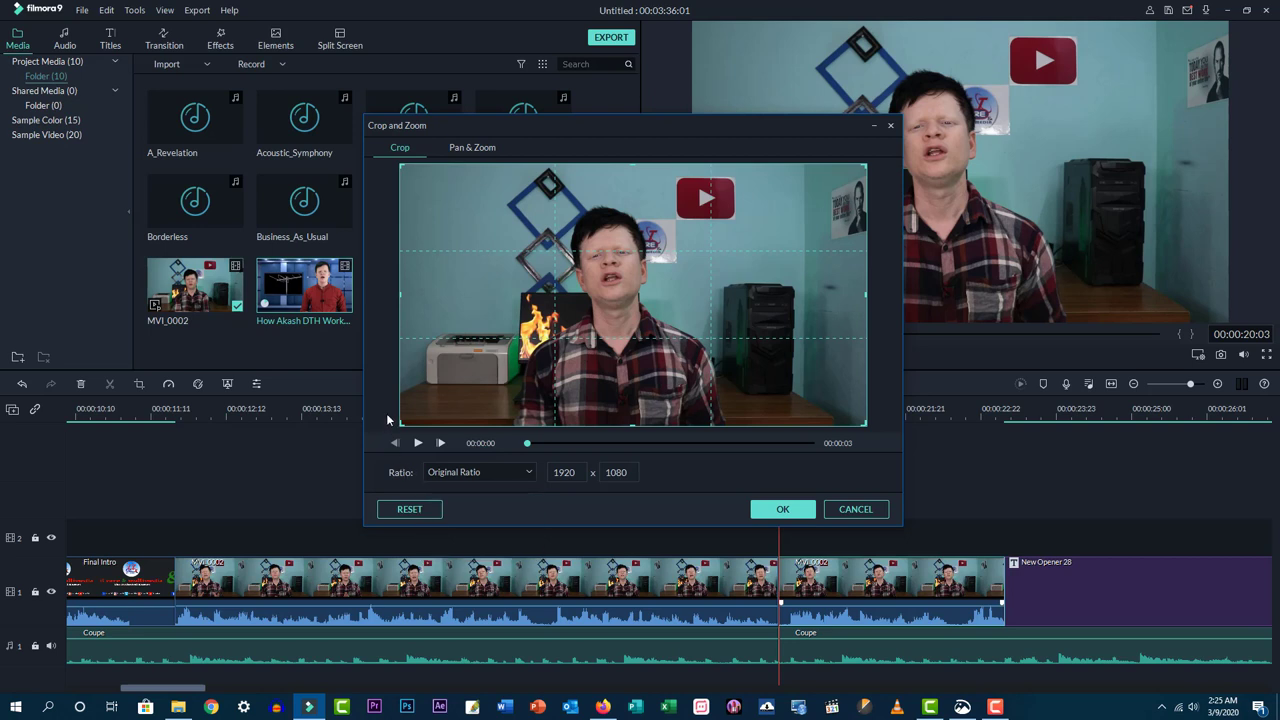
pyautogui.moveTo(401, 425); pyautogui.dragTo(434, 295)
pyautogui.moveTo(693, 323); pyautogui.dragTo(694, 314)
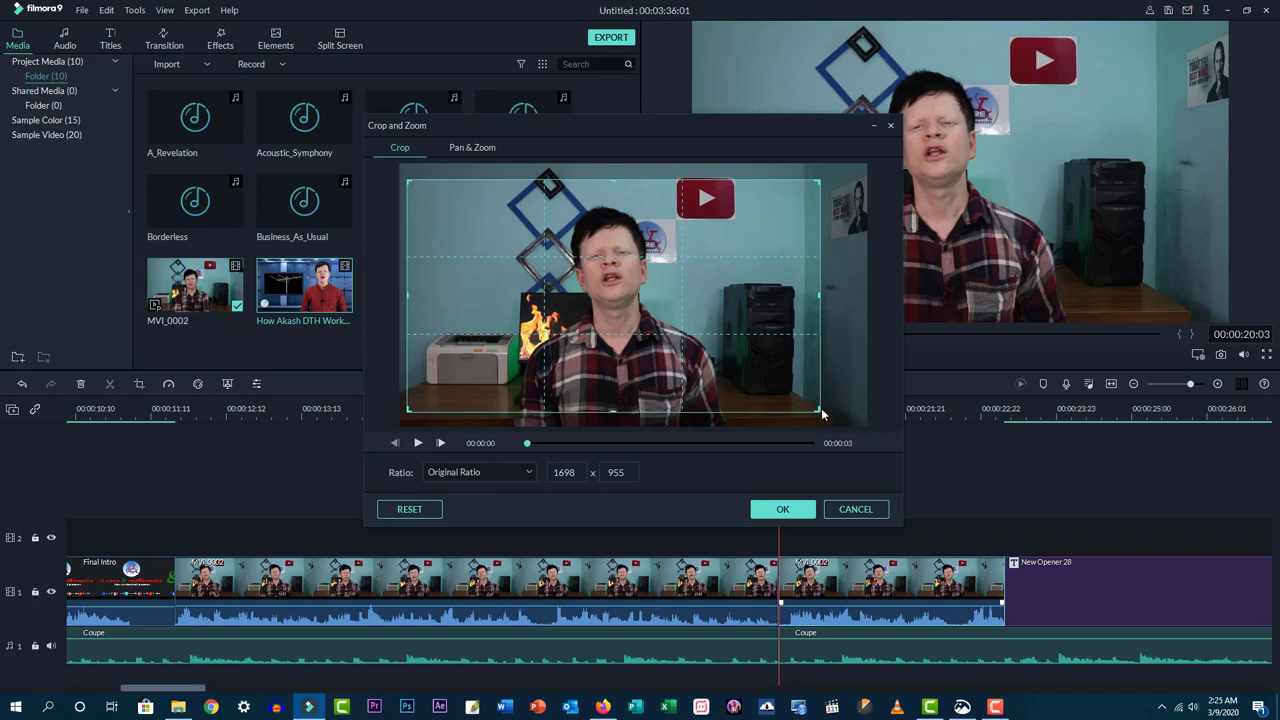
pyautogui.moveTo(820, 410); pyautogui.dragTo(792, 395)
pyautogui.moveTo(696, 347); pyautogui.dragTo(696, 358)
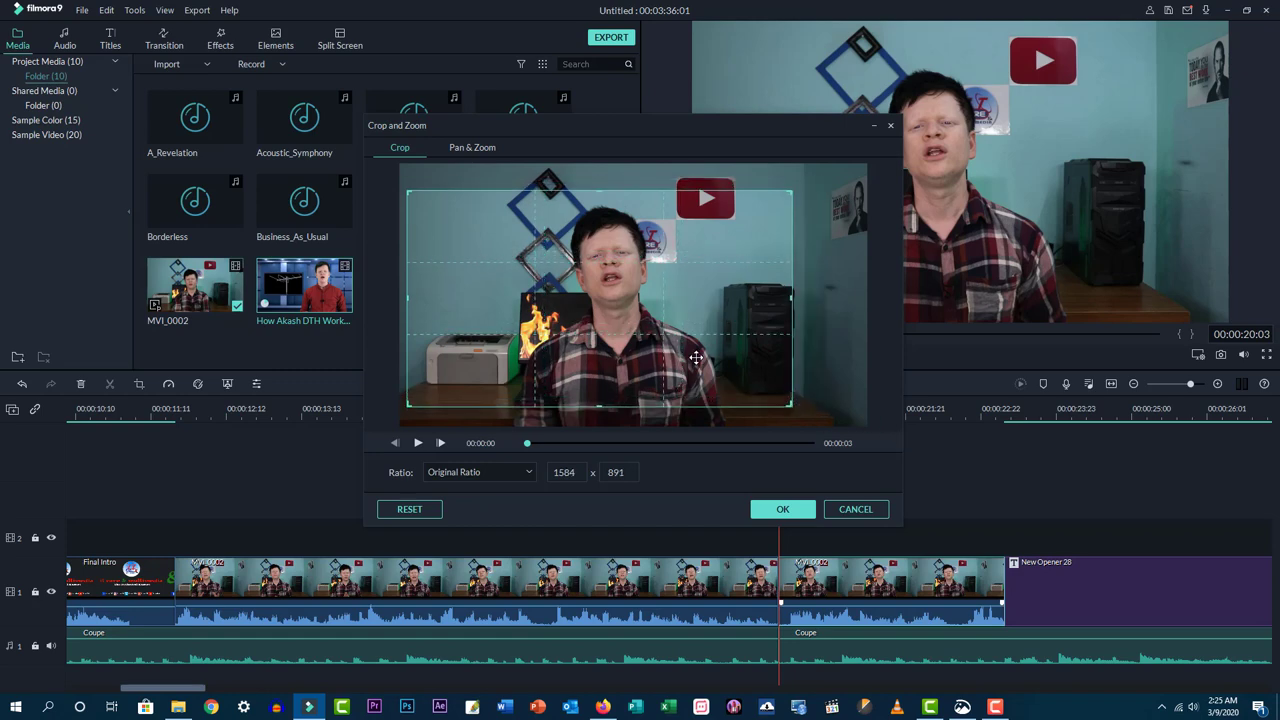
pyautogui.click(780, 510)
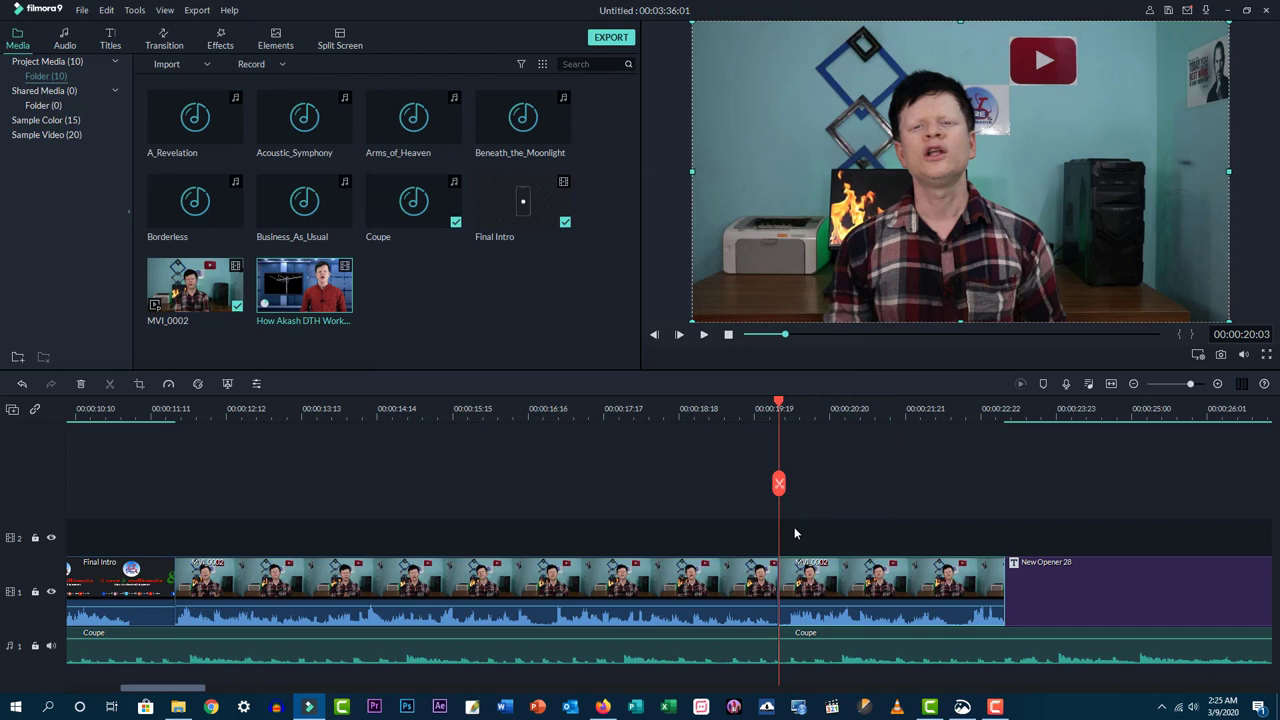
# - Play back the cropped MVI_0002 segment and undo the crop
pyautogui.press('space')
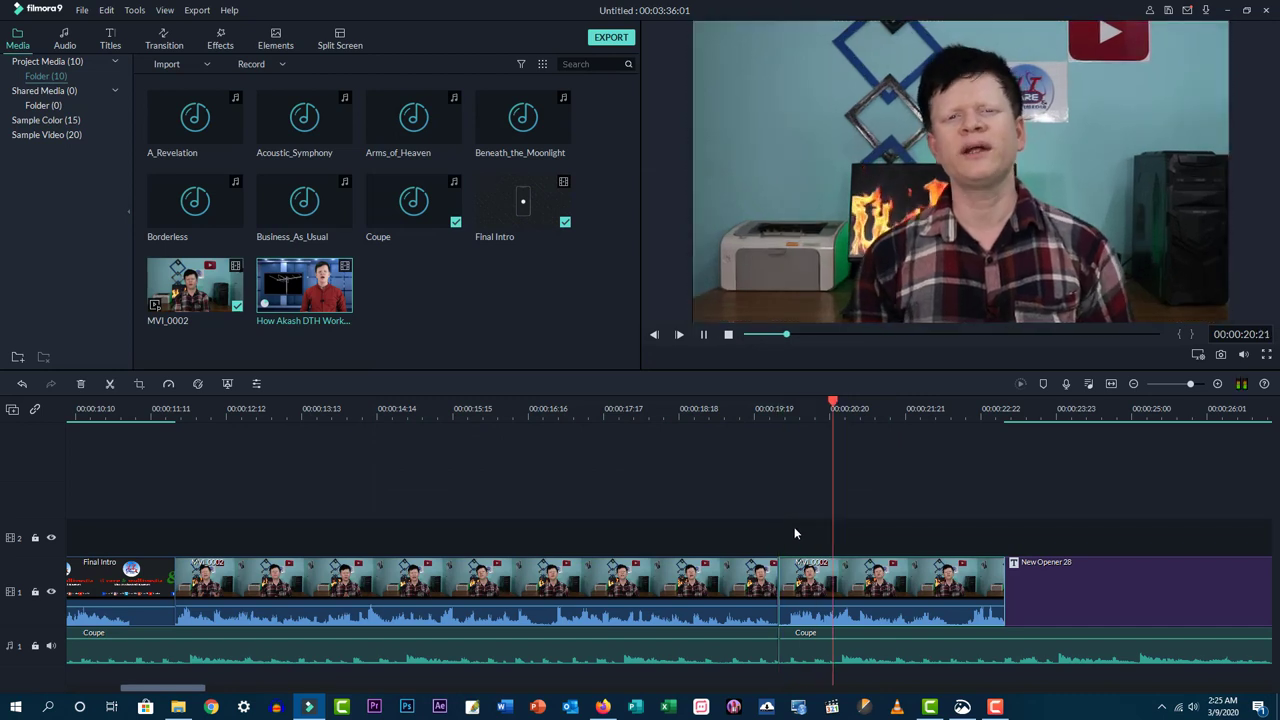
pyautogui.press('space')
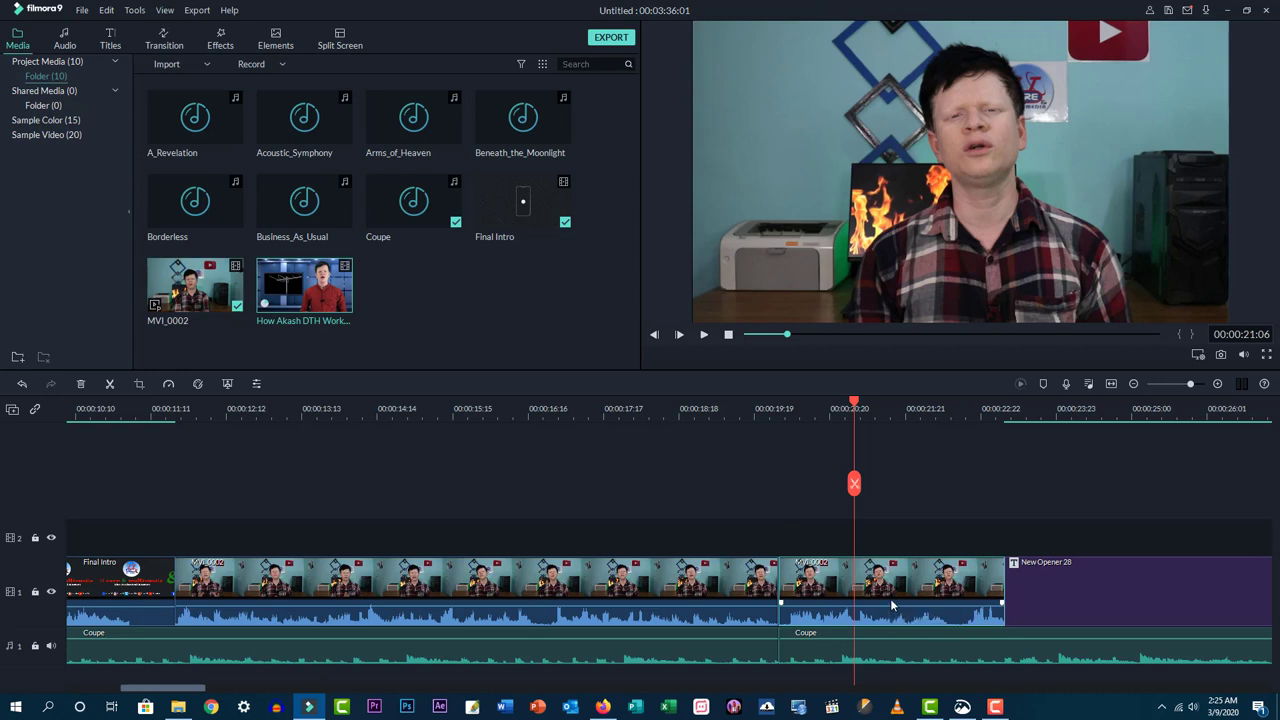
pyautogui.hotkey('ctrl', 'z')
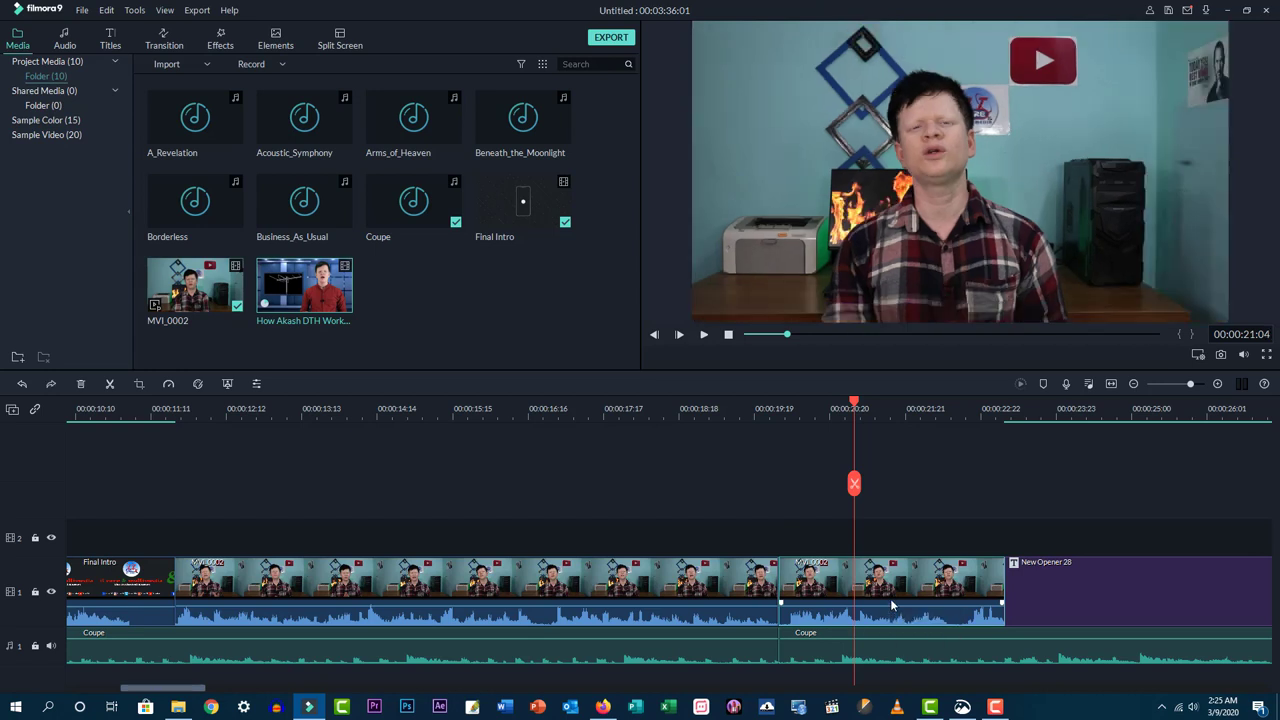
# - Start a Pan & Zoom on the second MVI_0002 segment, shrinking the start frame to about 1822 x 1025
pyautogui.rightClick(893, 605)
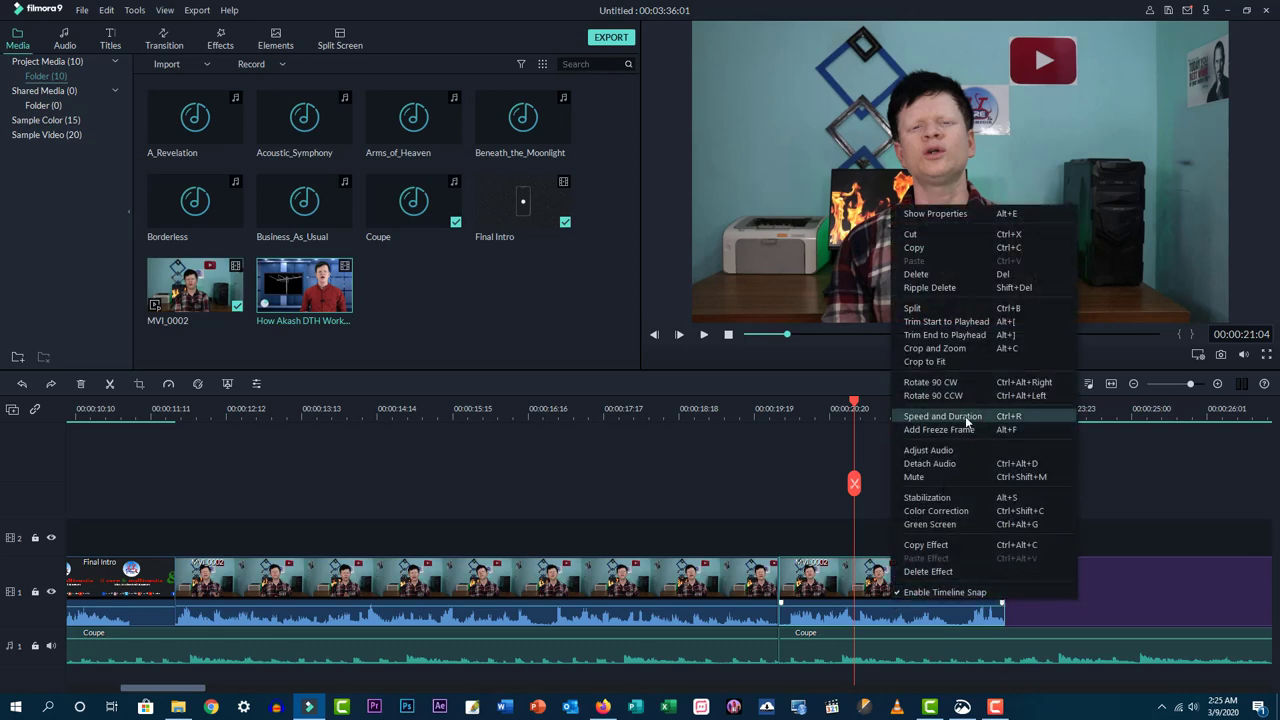
pyautogui.click(978, 349)
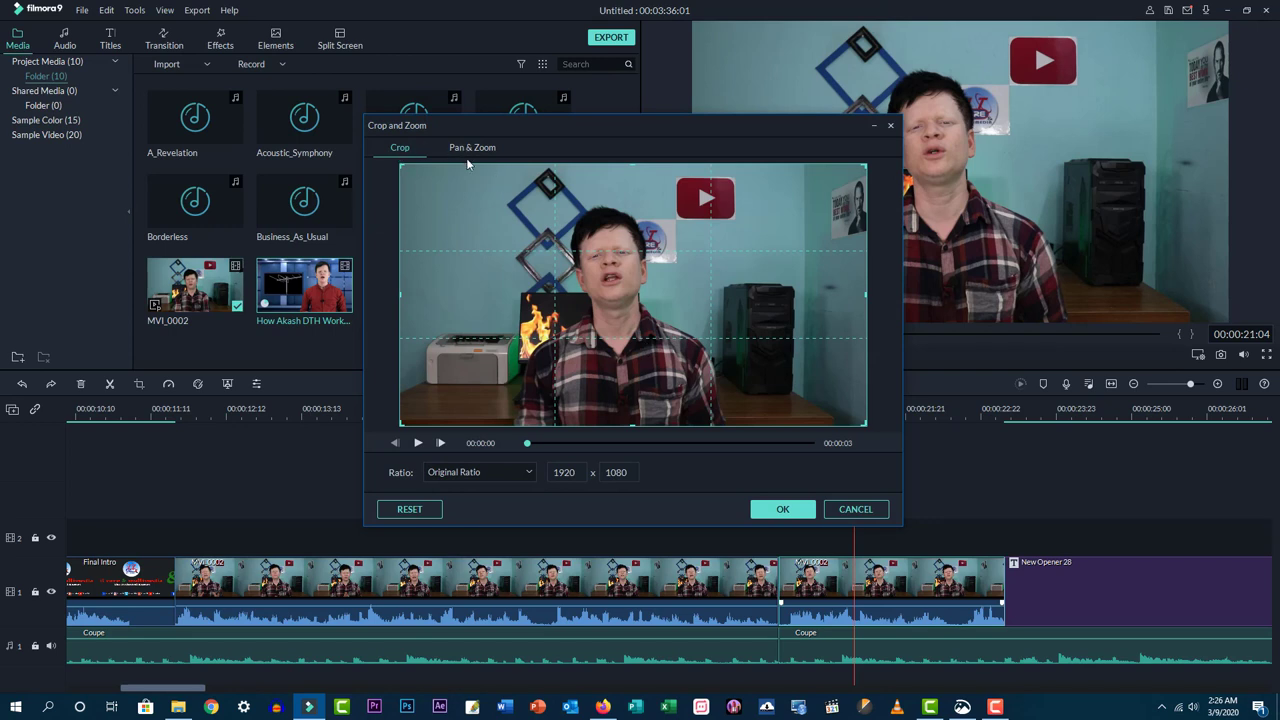
pyautogui.click(470, 150)
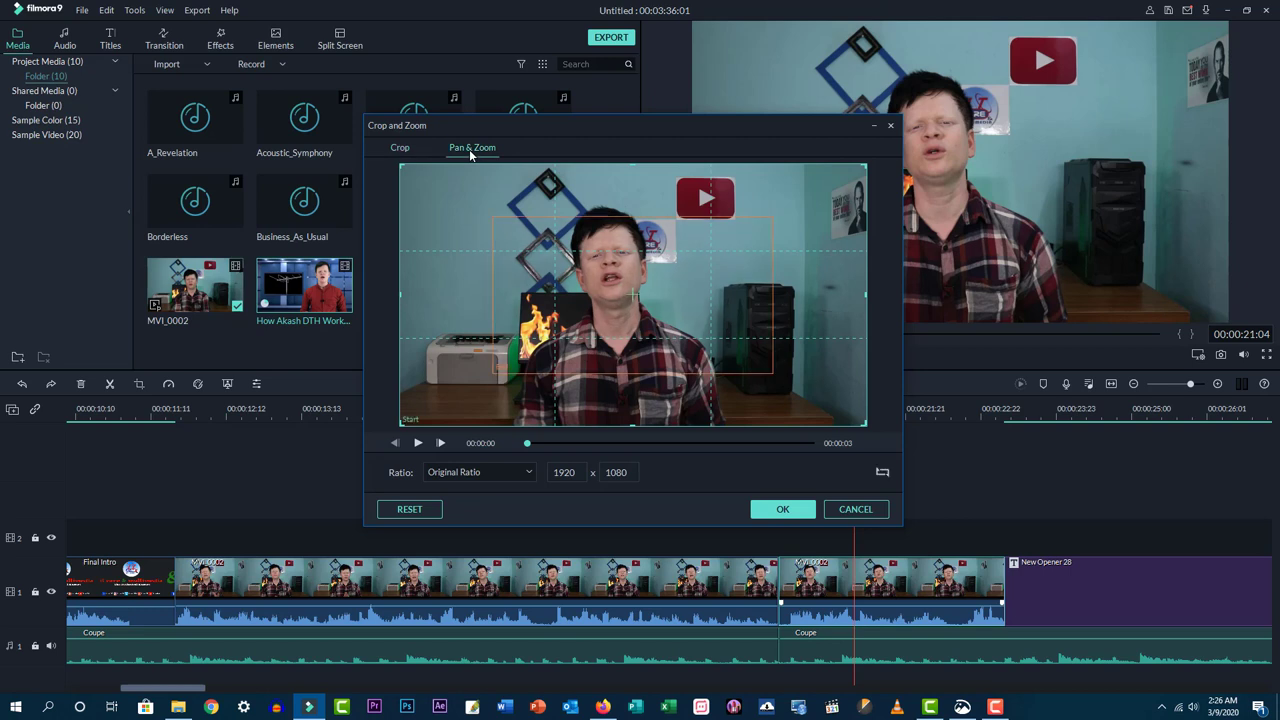
pyautogui.click(551, 372)
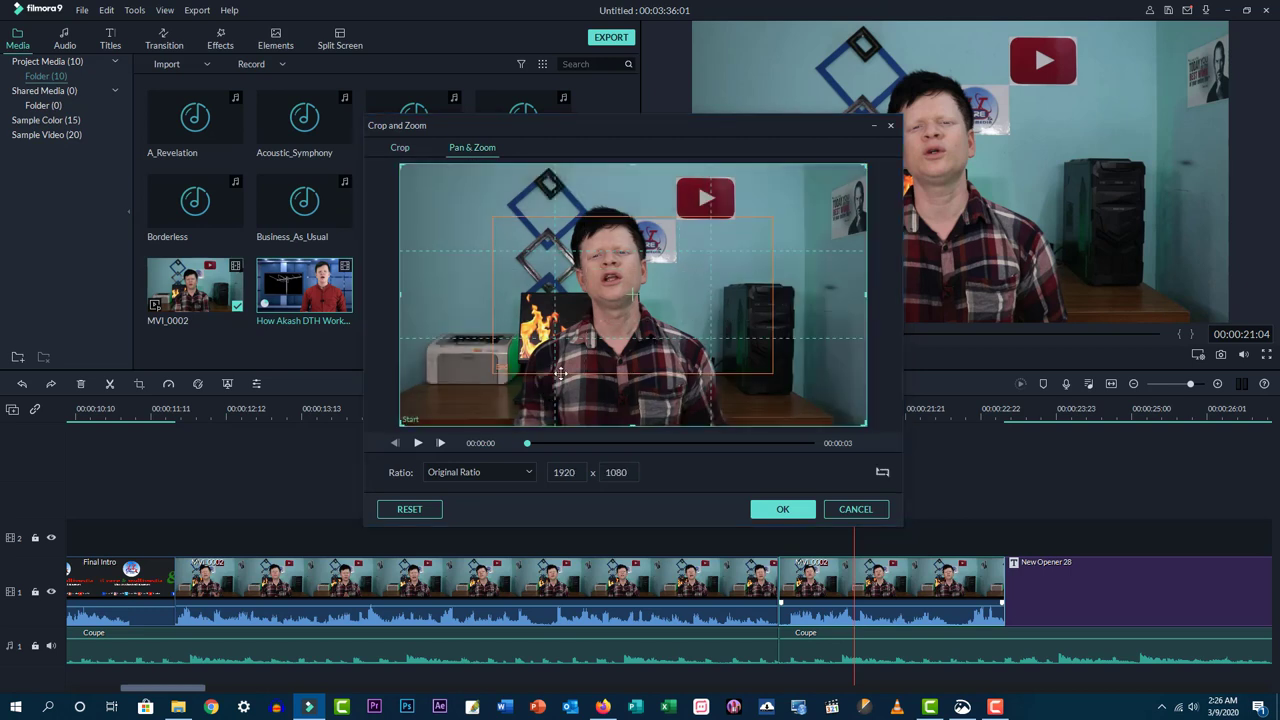
pyautogui.click(543, 418)
pyautogui.moveTo(866, 426); pyautogui.dragTo(842, 408)
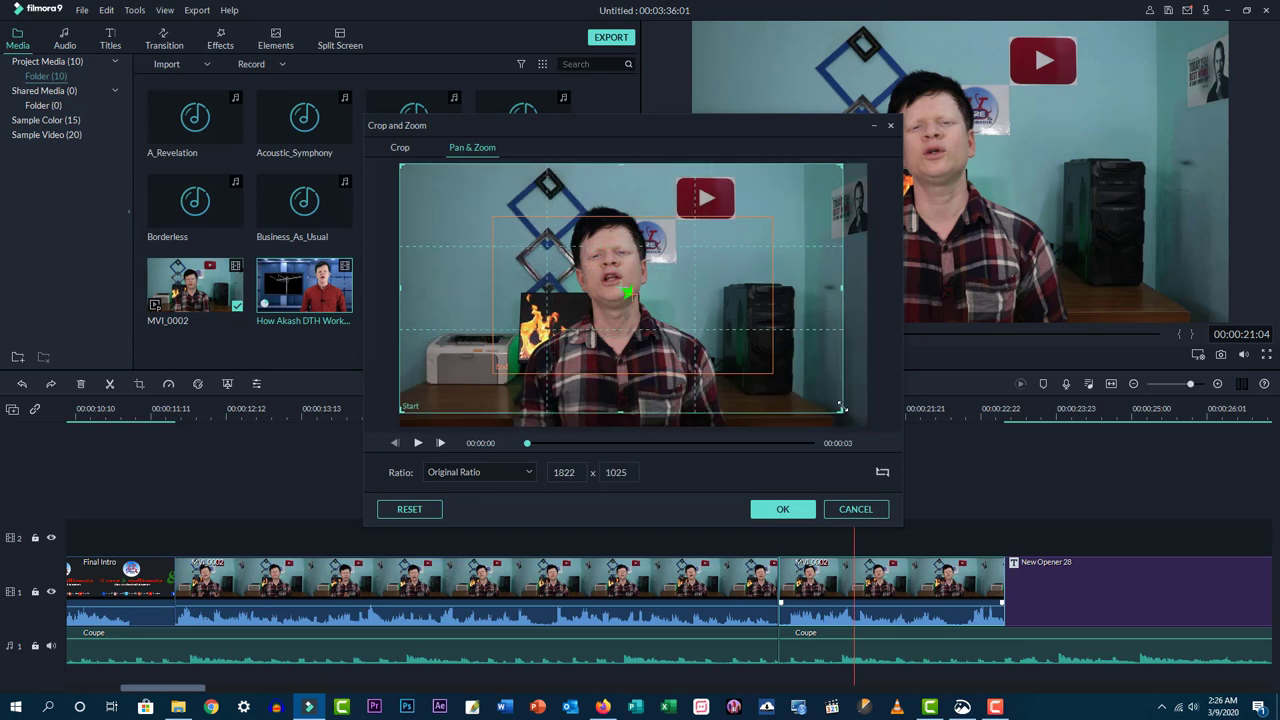
# - Set the Pan & Zoom end frame around the speaker's upper body at about 1061 x 597 and accept the effect
pyautogui.click(576, 316)
pyautogui.moveTo(642, 317); pyautogui.dragTo(618, 298)
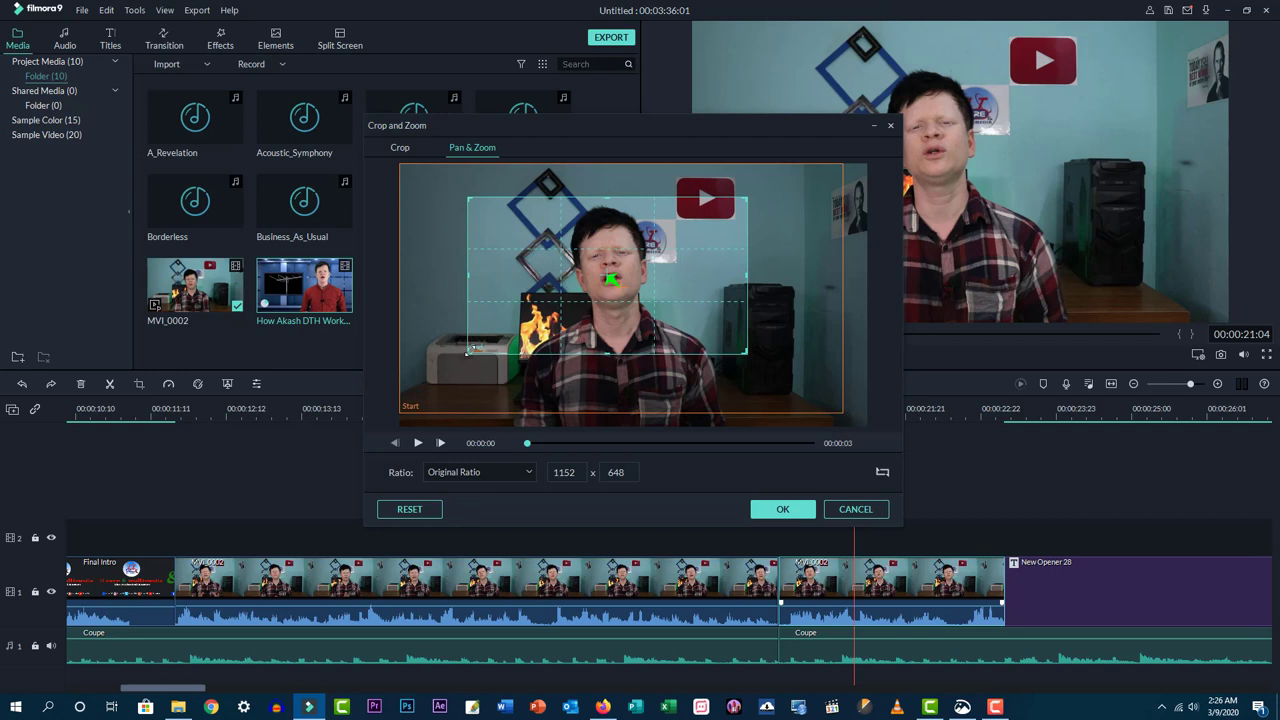
pyautogui.moveTo(468, 353); pyautogui.dragTo(491, 338)
pyautogui.moveTo(559, 300); pyautogui.dragTo(537, 300)
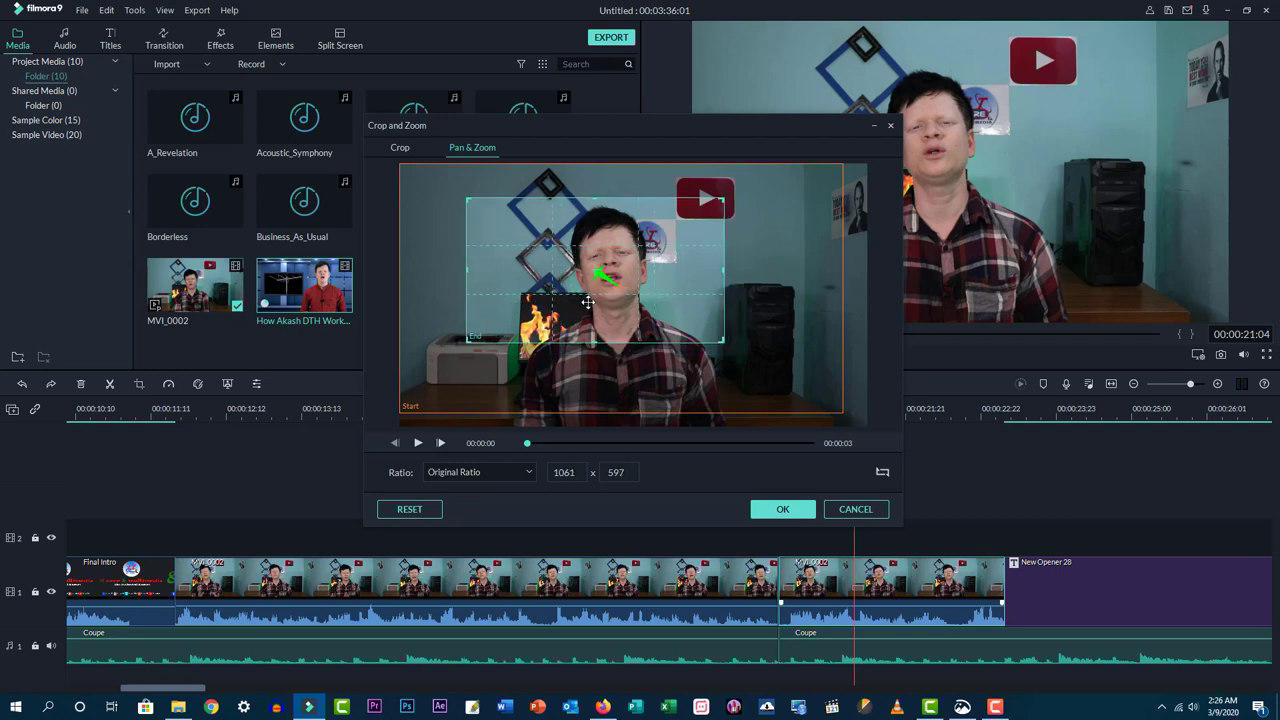
pyautogui.click(728, 403)
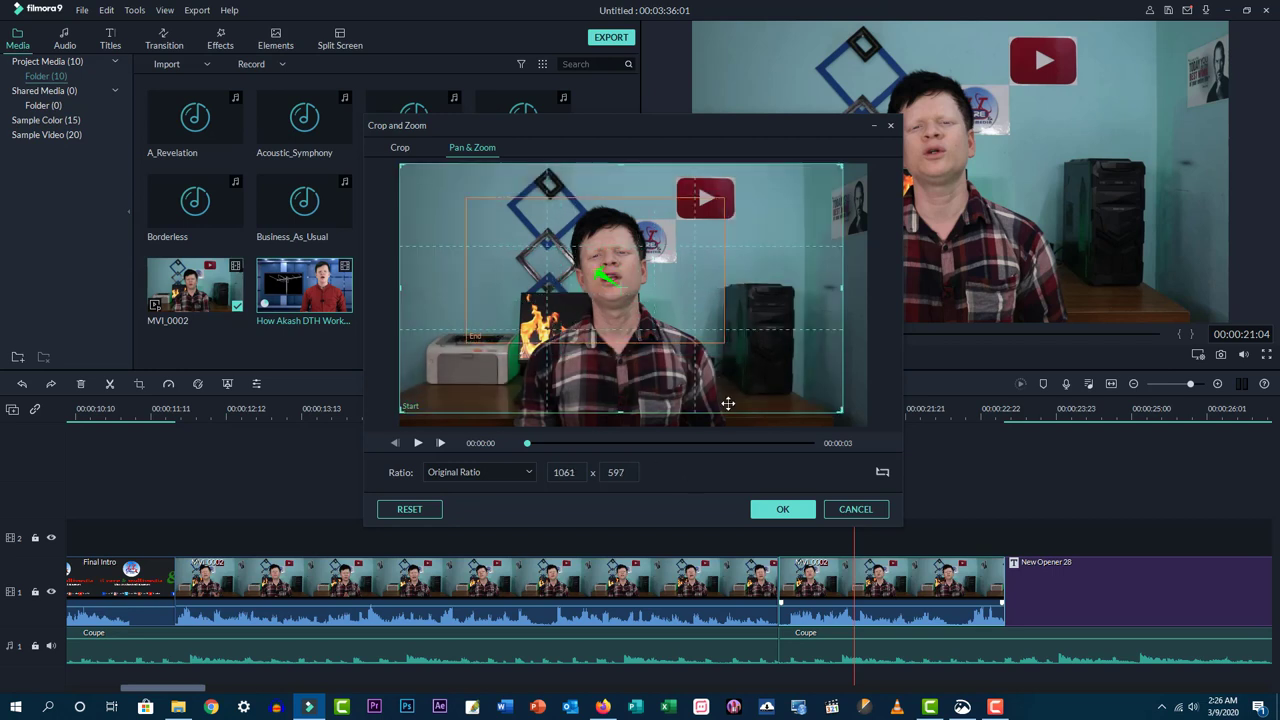
pyautogui.click(610, 328)
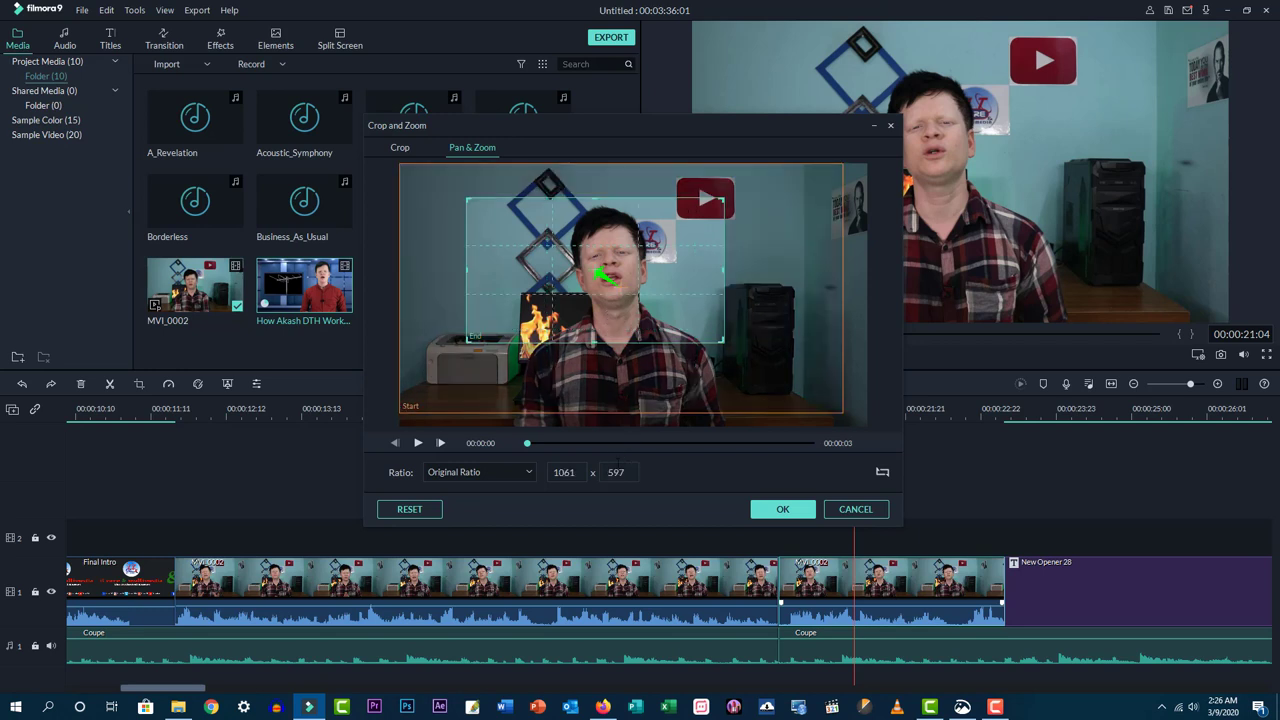
pyautogui.moveTo(528, 447); pyautogui.dragTo(747, 449)
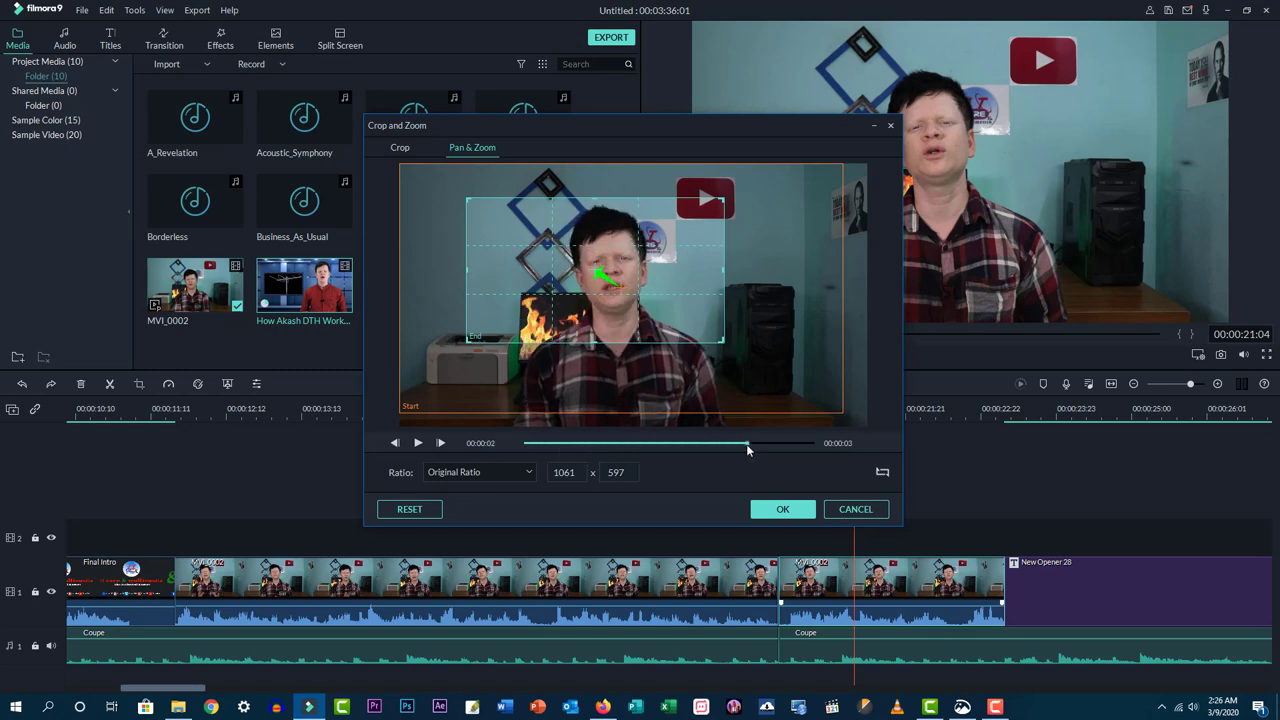
pyautogui.click(783, 510)
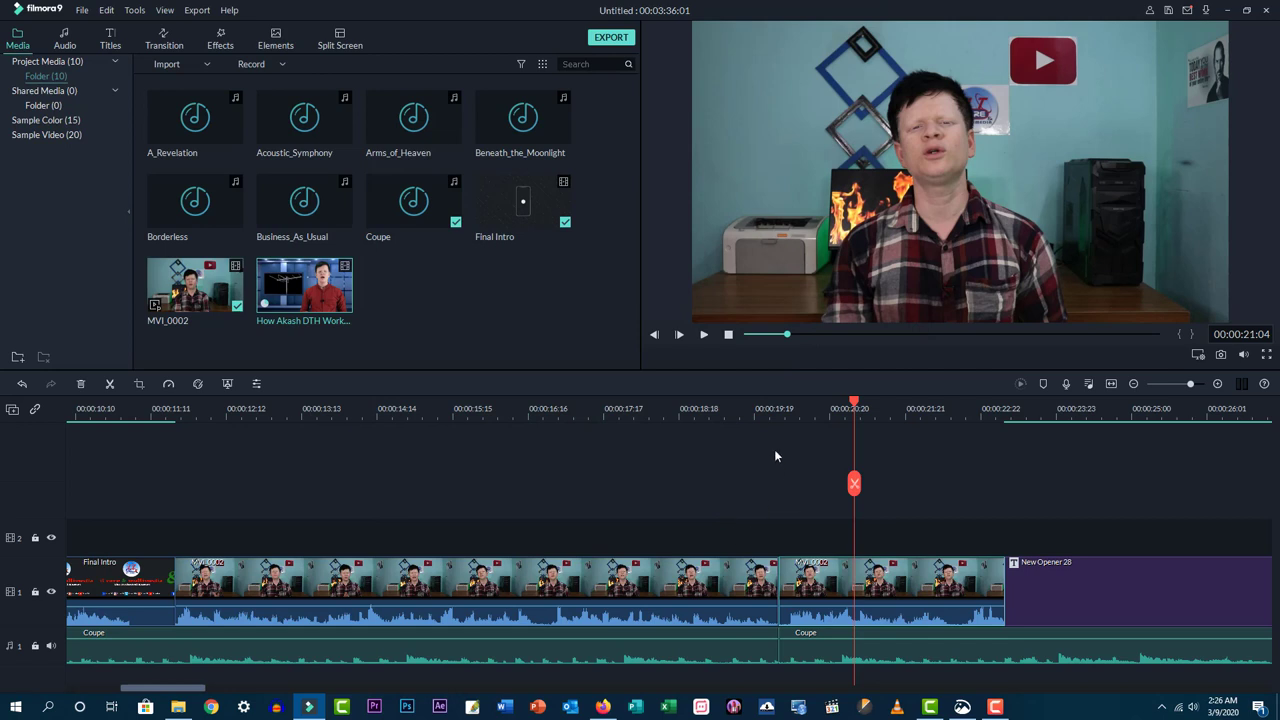
# - Play back the second MVI_0002 segment from just before its start to check the zoom effect
pyautogui.click(757, 400)
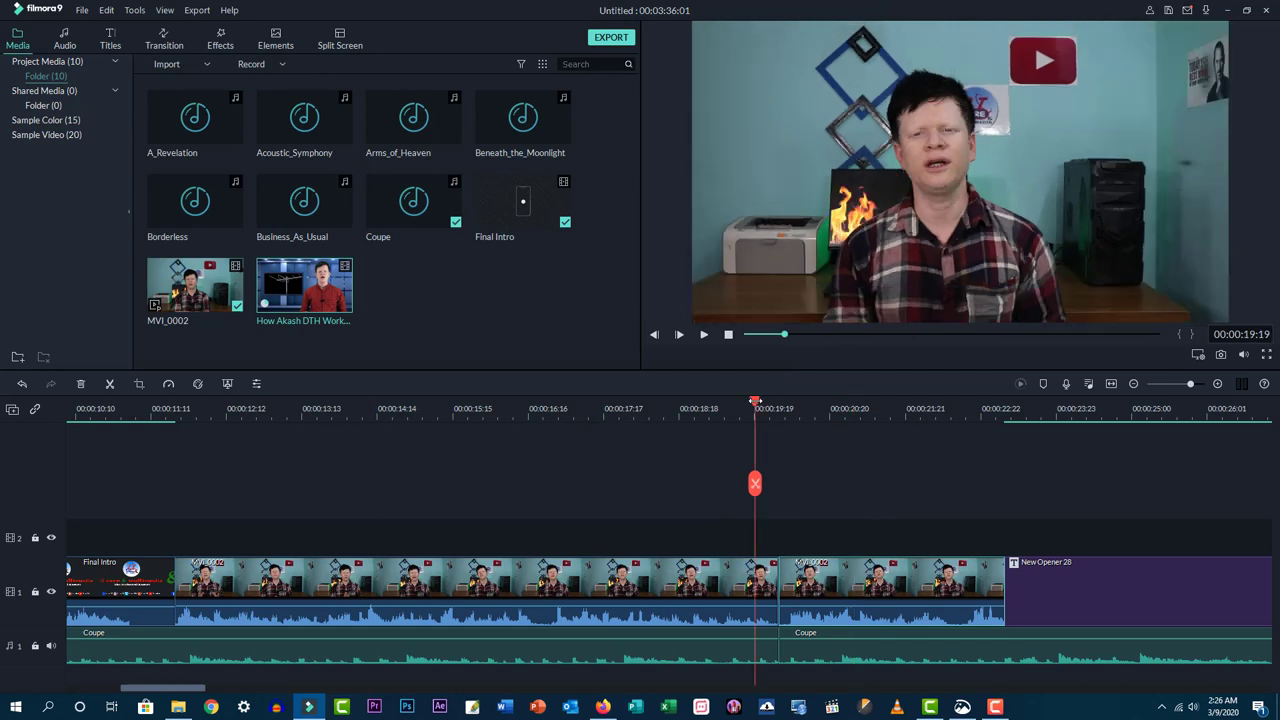
pyautogui.press('space')
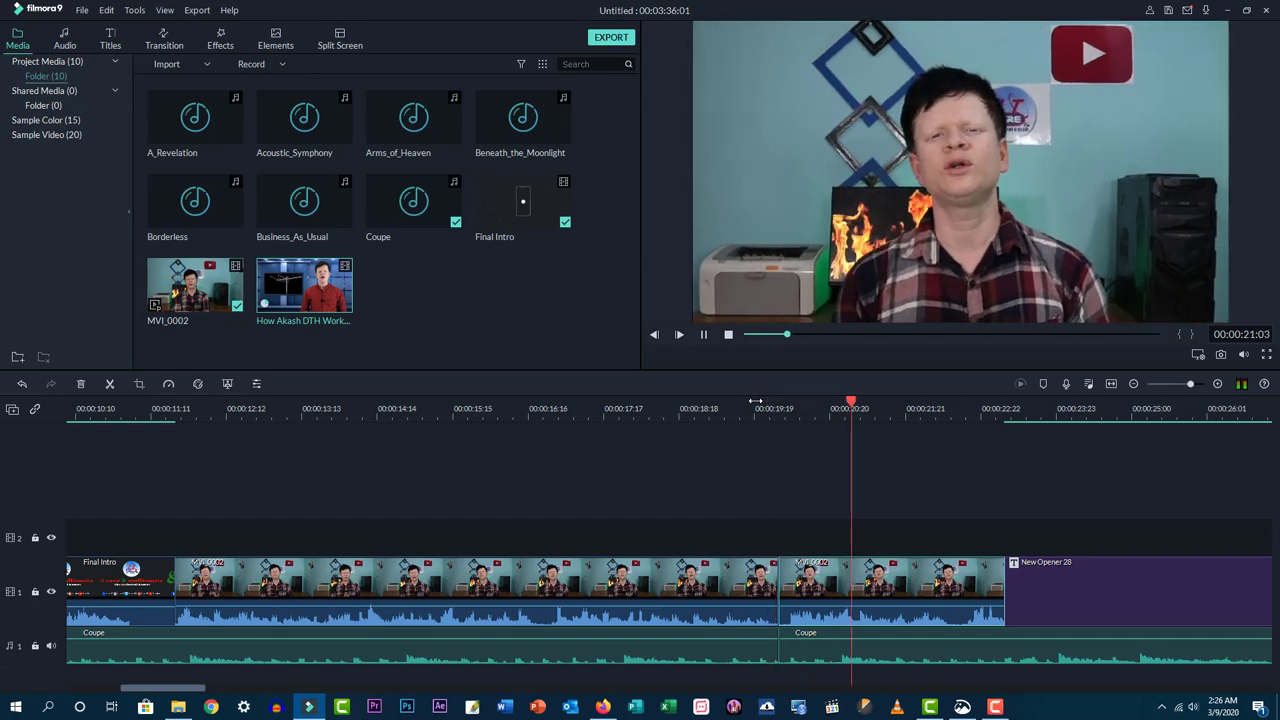
pyautogui.press('space')
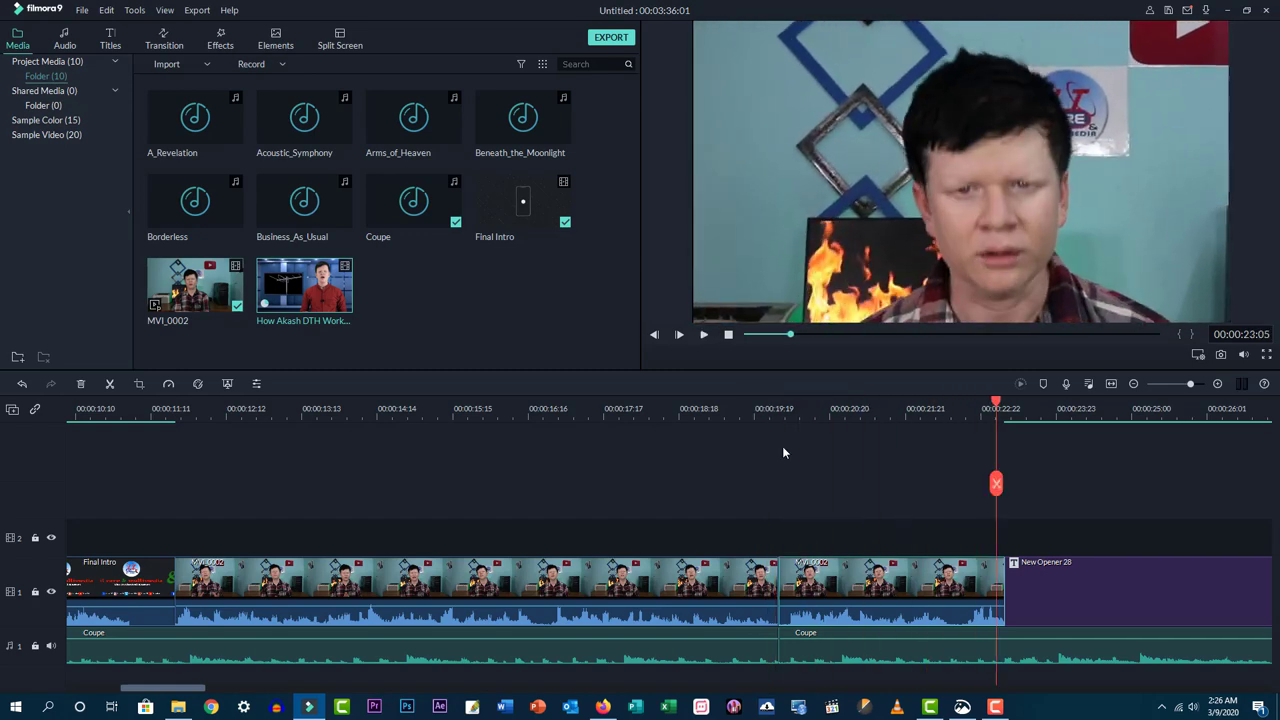
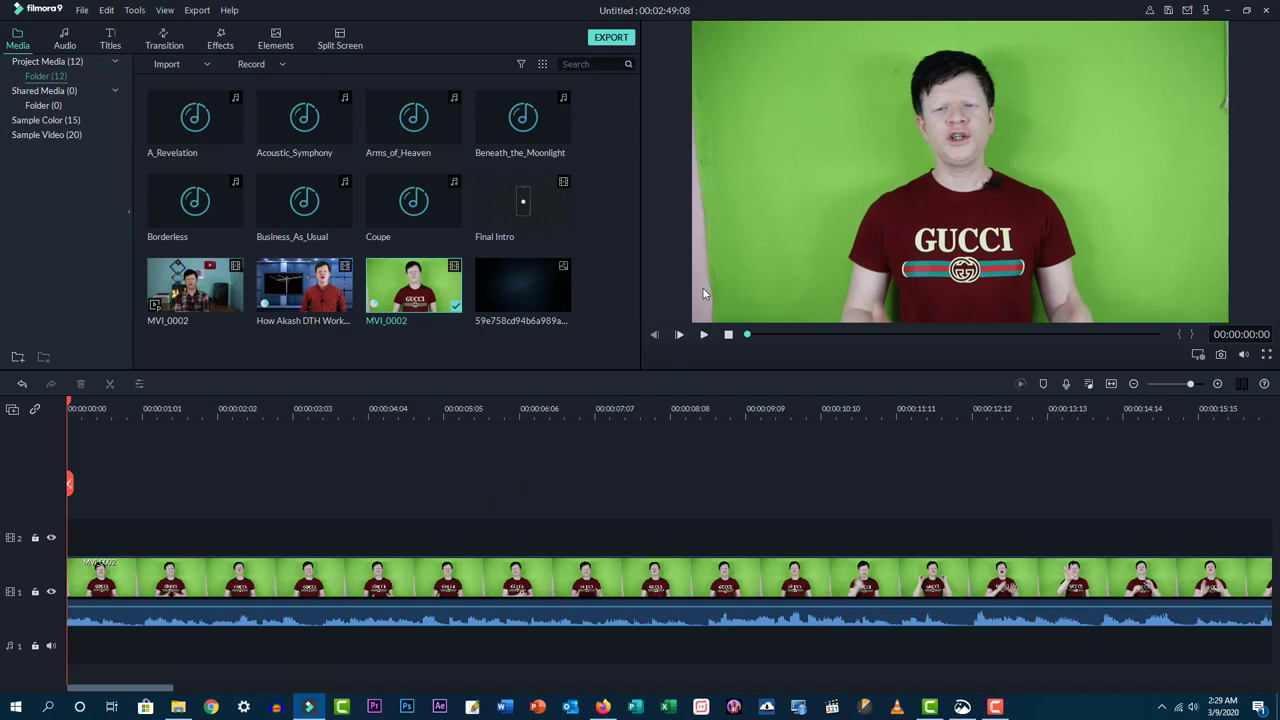
# - Crop the green-screen MVI_0002 clip to about 1756 x 988, excluding the backdrop's uncovered edge and keeping the Original Ratio
pyautogui.rightClick(590, 604)
pyautogui.rightClick(552, 590)
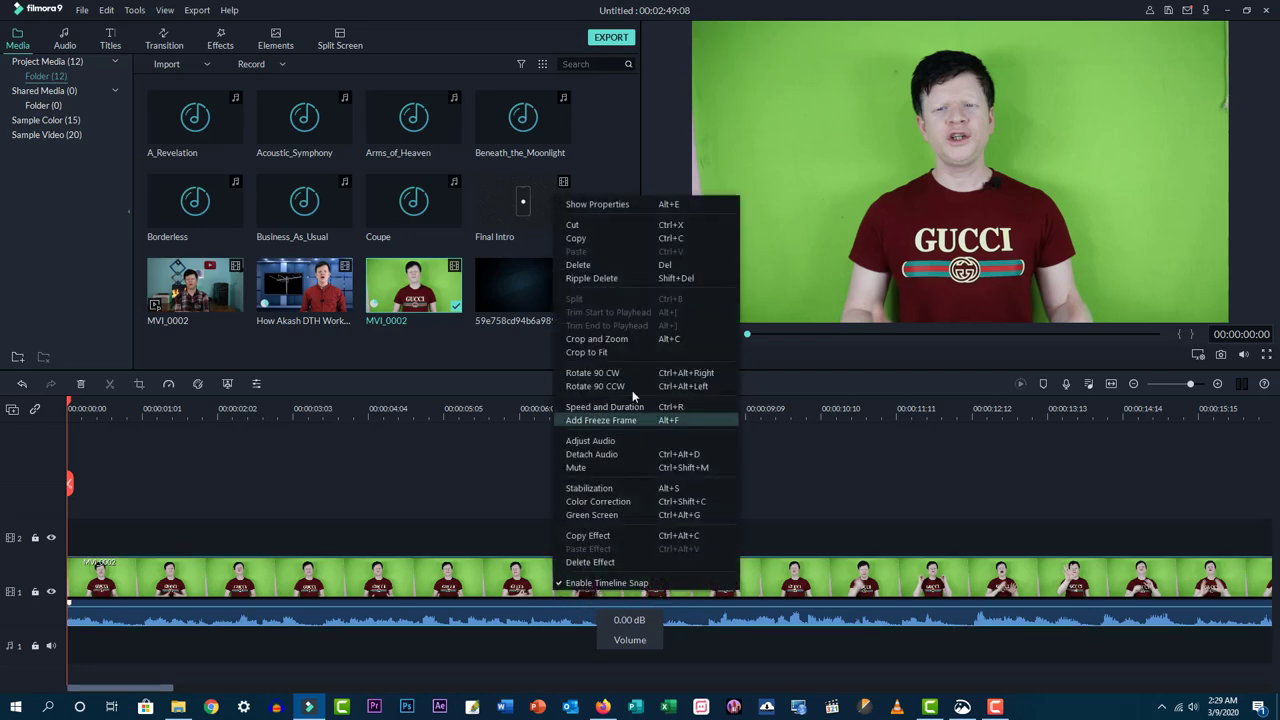
pyautogui.click(635, 342)
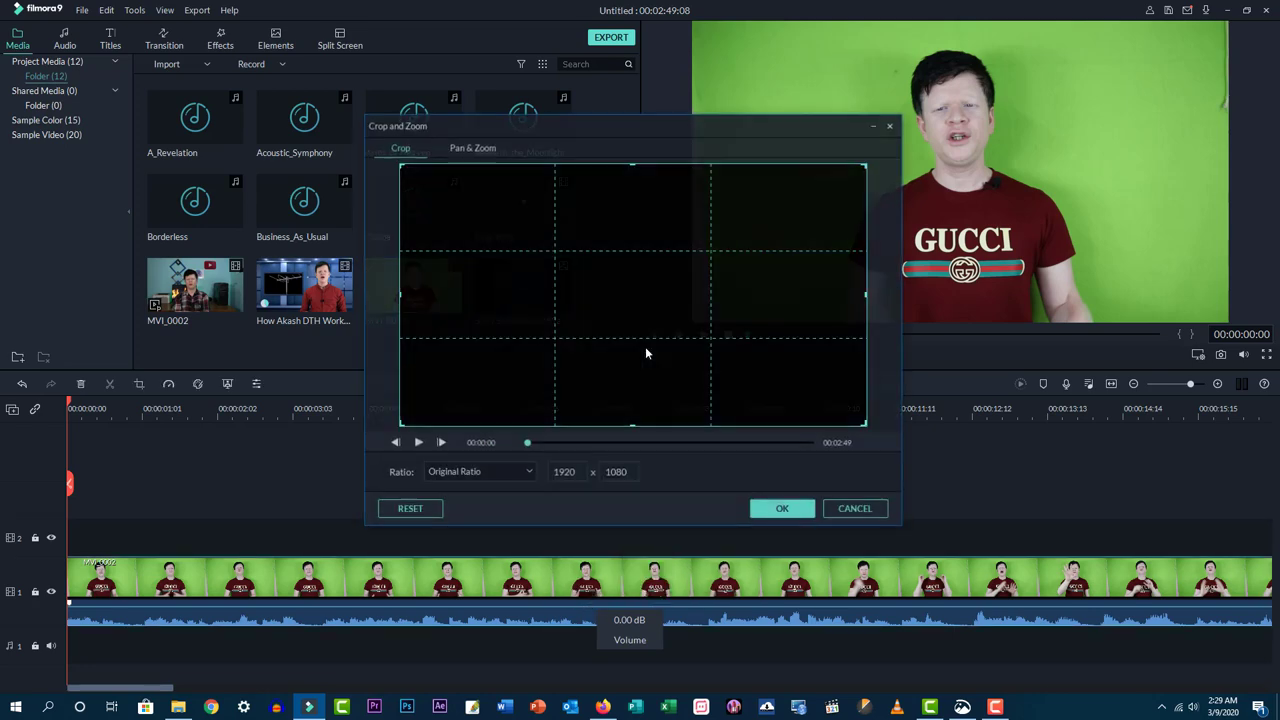
pyautogui.moveTo(400, 428); pyautogui.dragTo(420, 413)
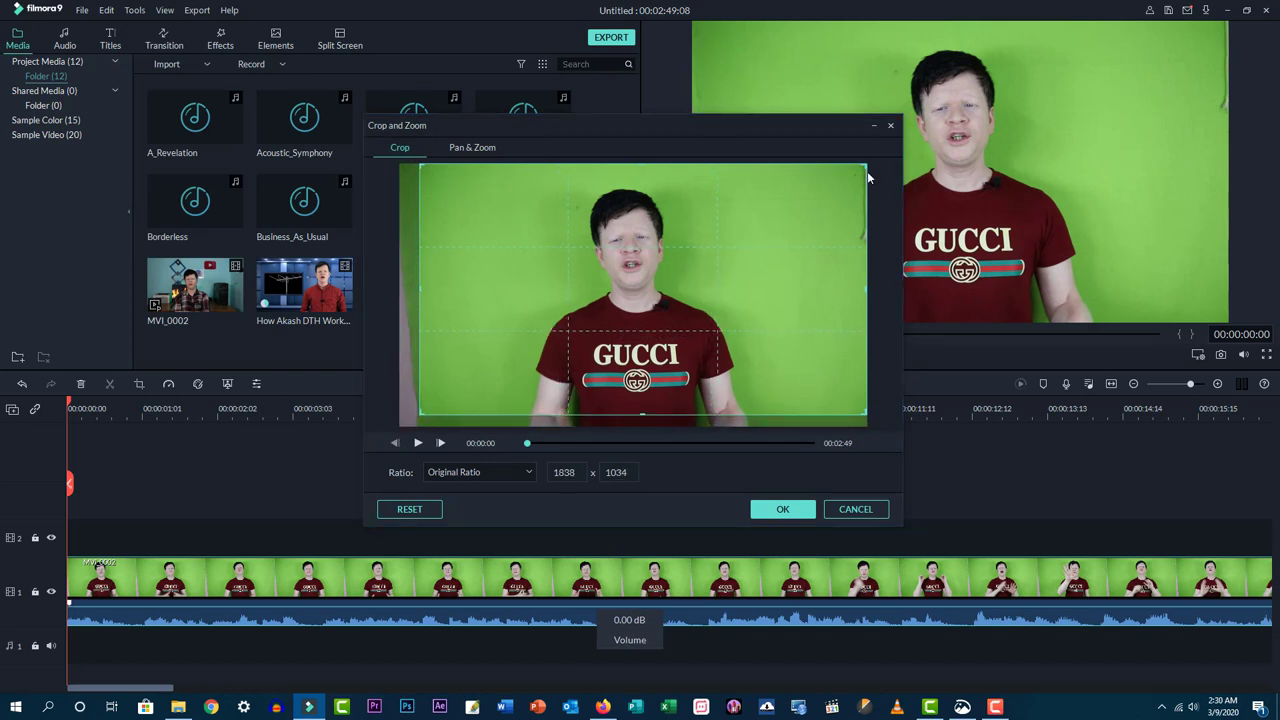
pyautogui.moveTo(865, 167); pyautogui.dragTo(845, 175)
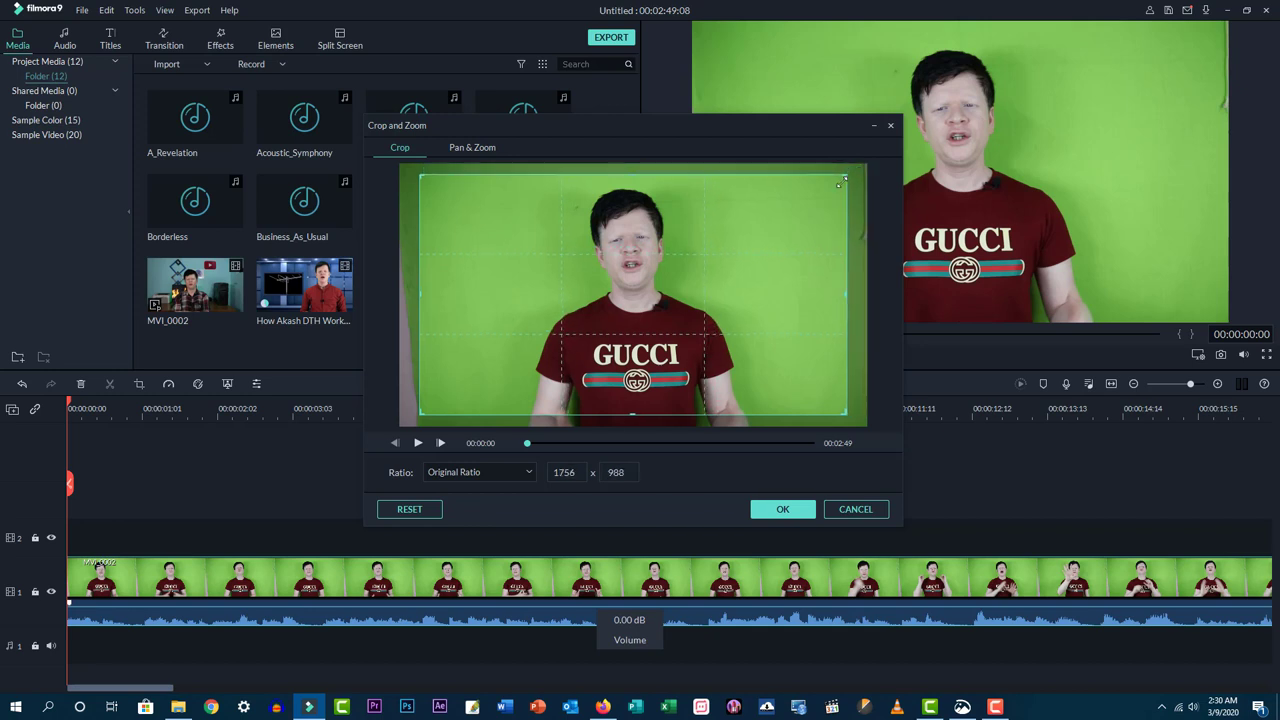
pyautogui.click(806, 512)
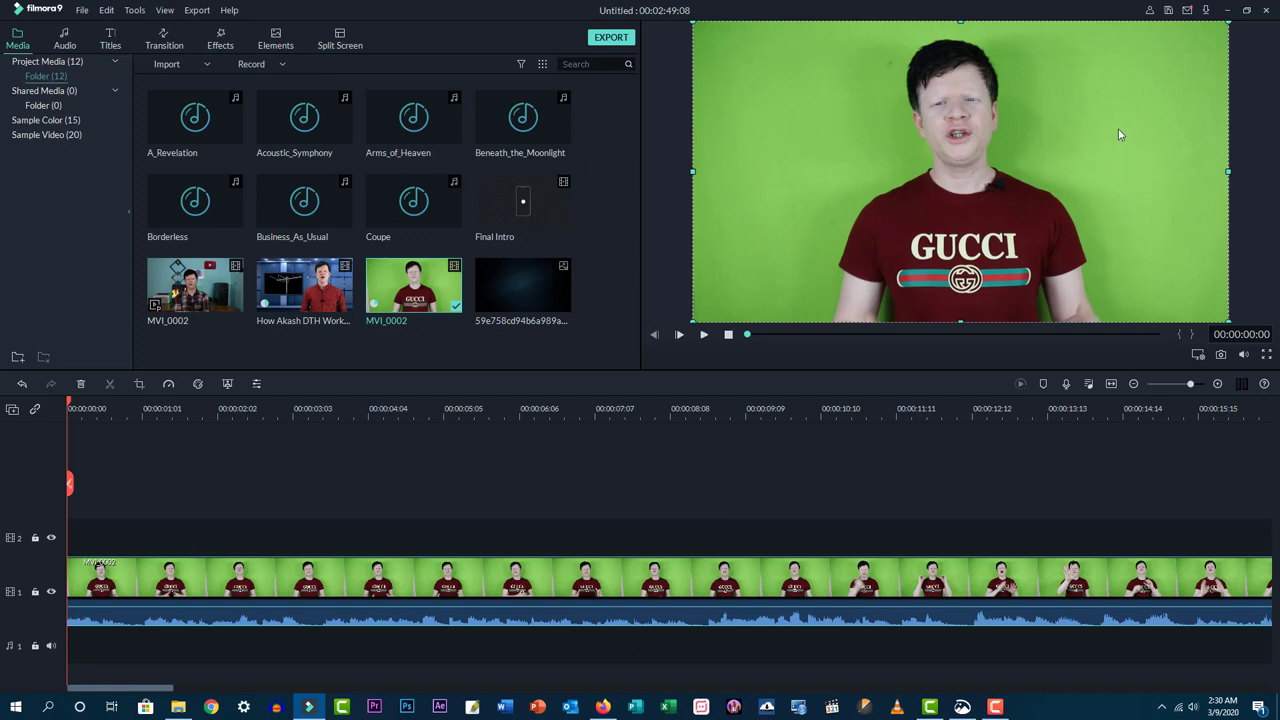
# - Apply Chroma Key to the MVI_0002 clip using the green sampled from its backdrop, with offset 16 and tolerance 55
pyautogui.rightClick(513, 594)
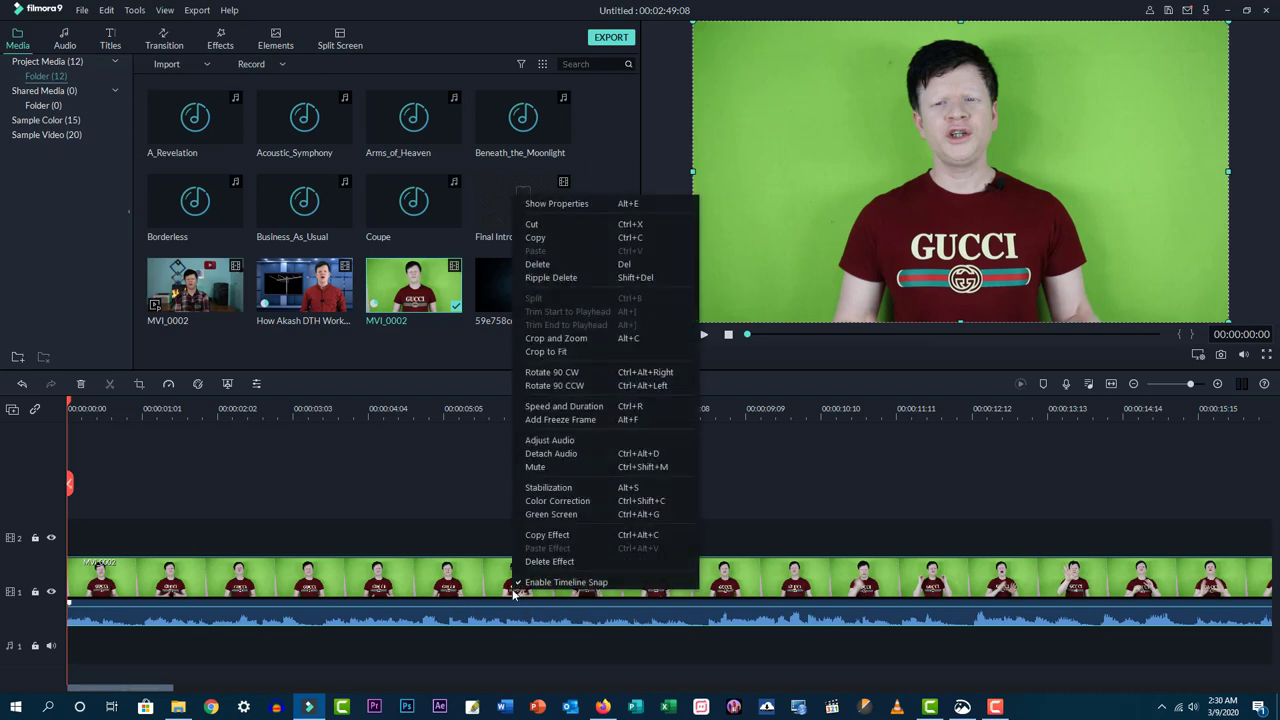
pyautogui.click(606, 203)
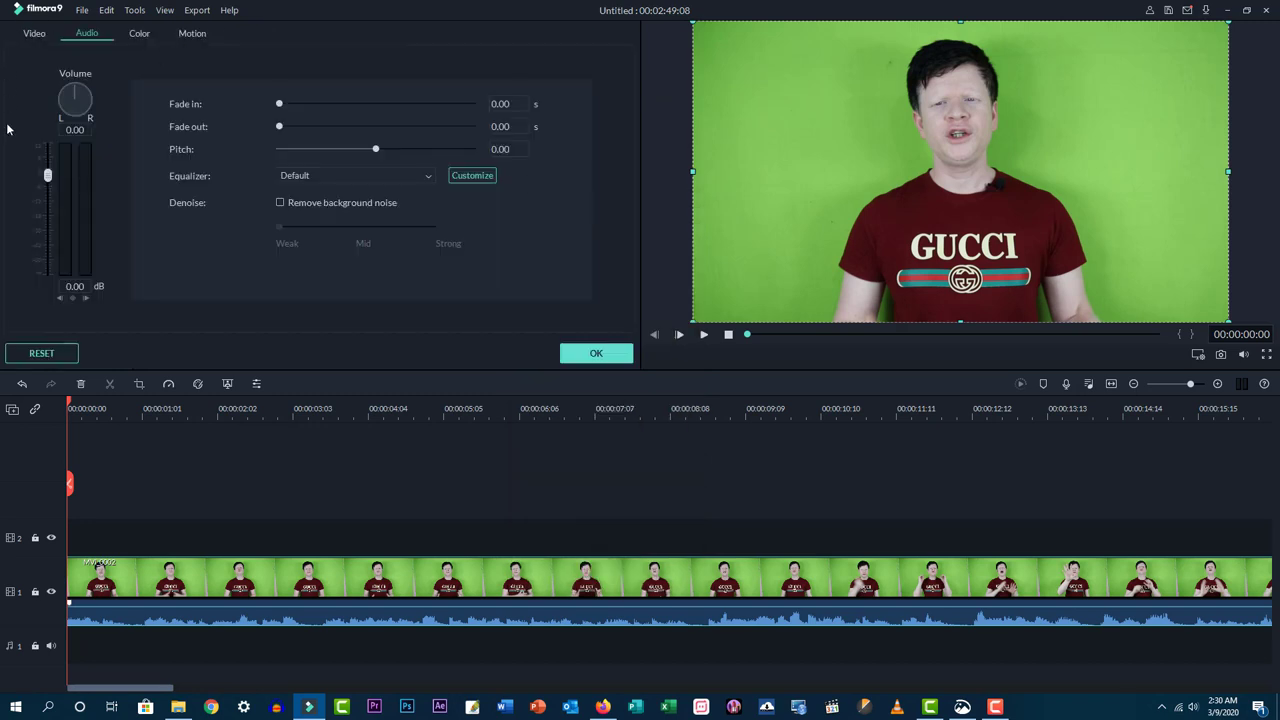
pyautogui.click(35, 36)
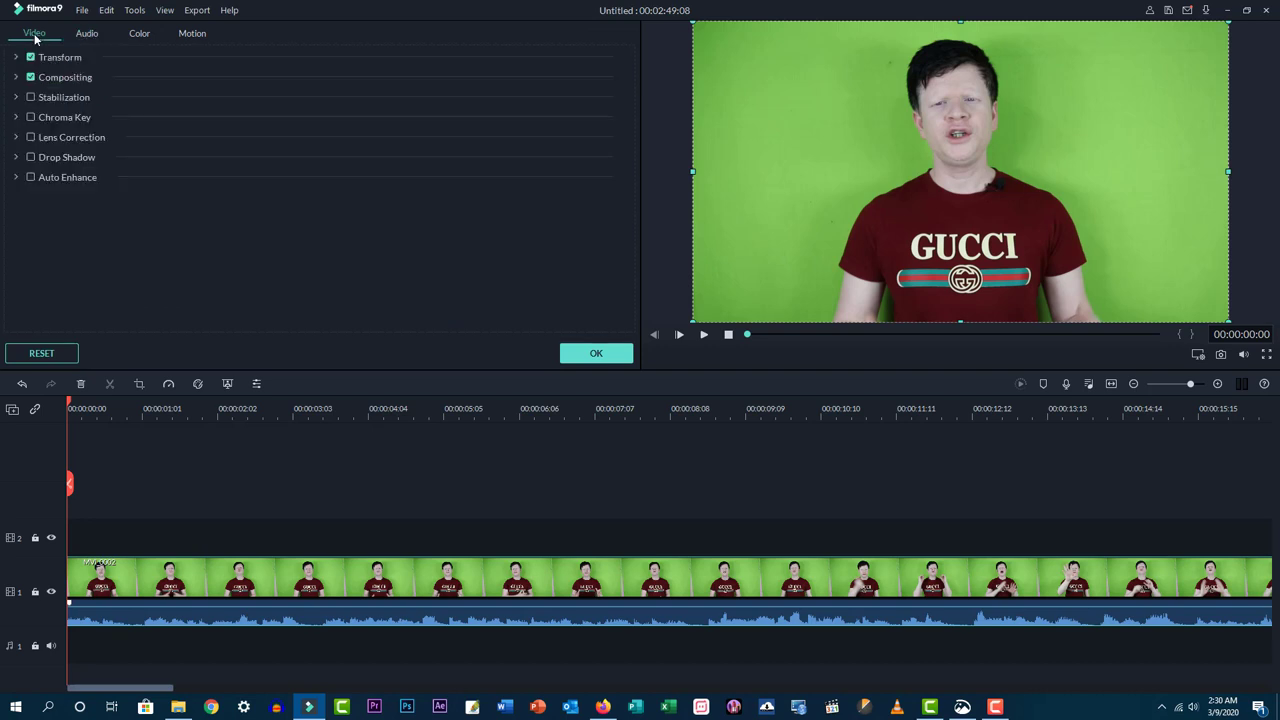
pyautogui.click(66, 119)
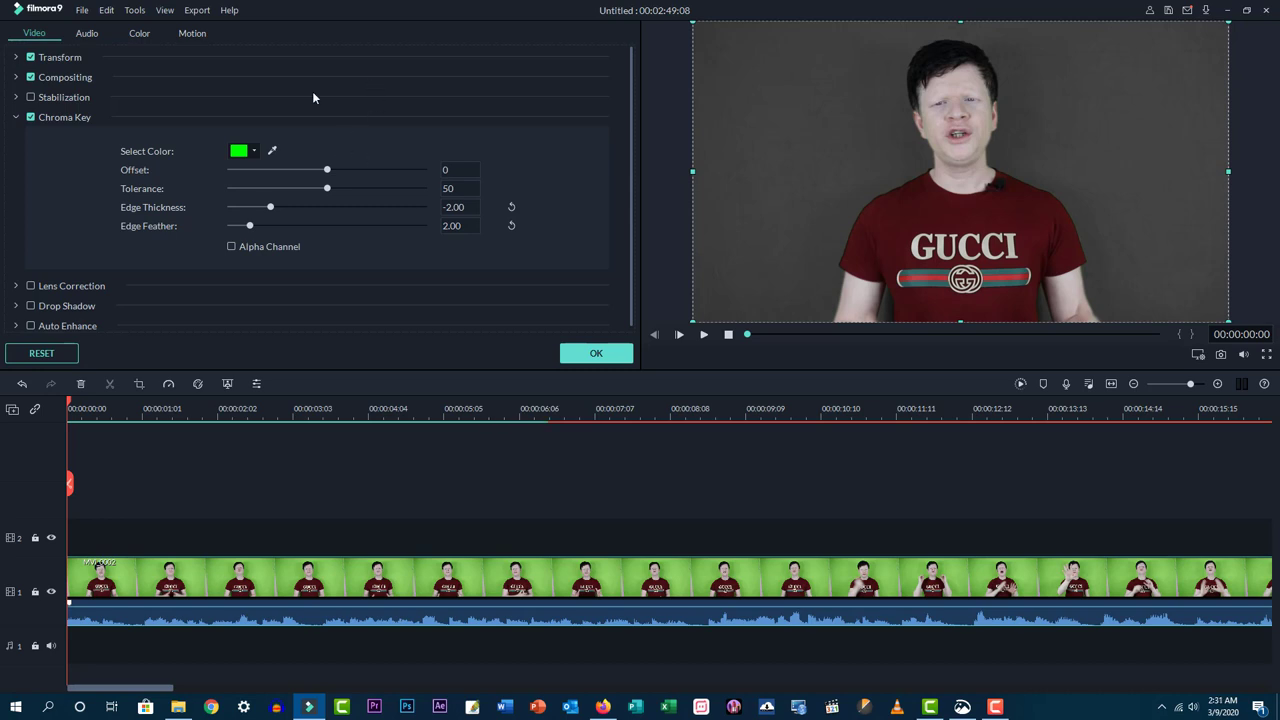
pyautogui.click(273, 152)
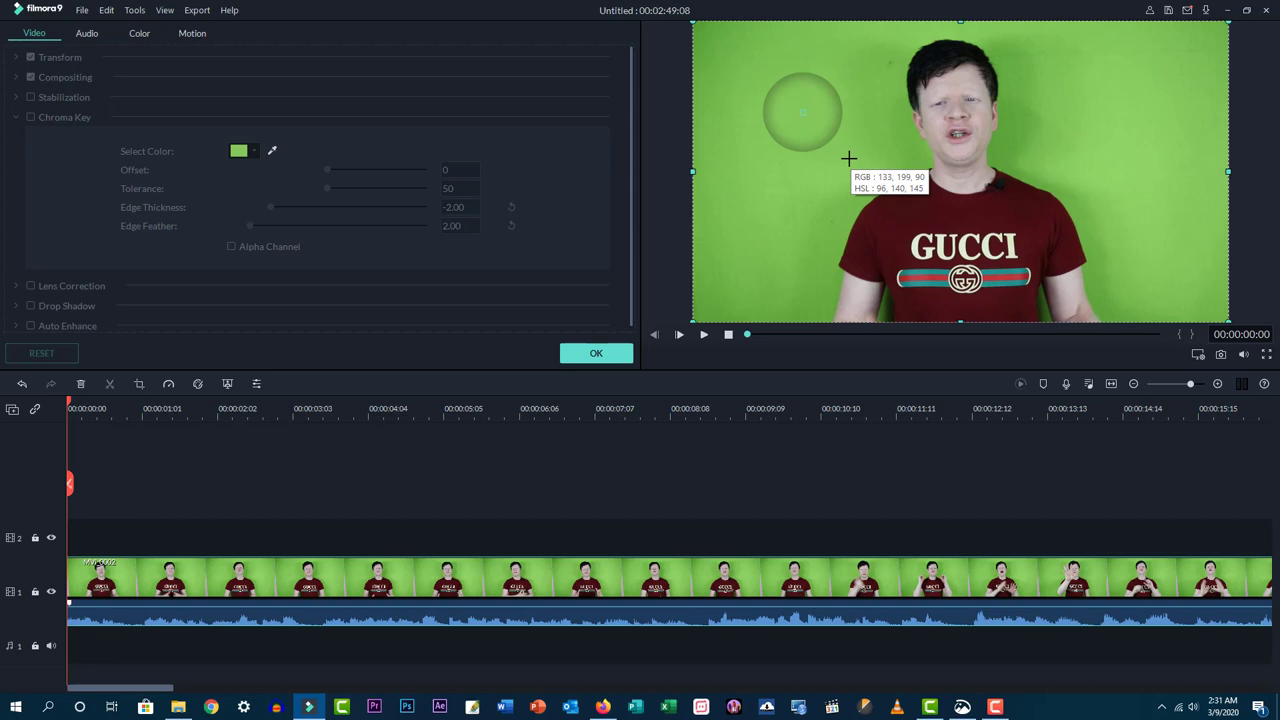
pyautogui.click(825, 243)
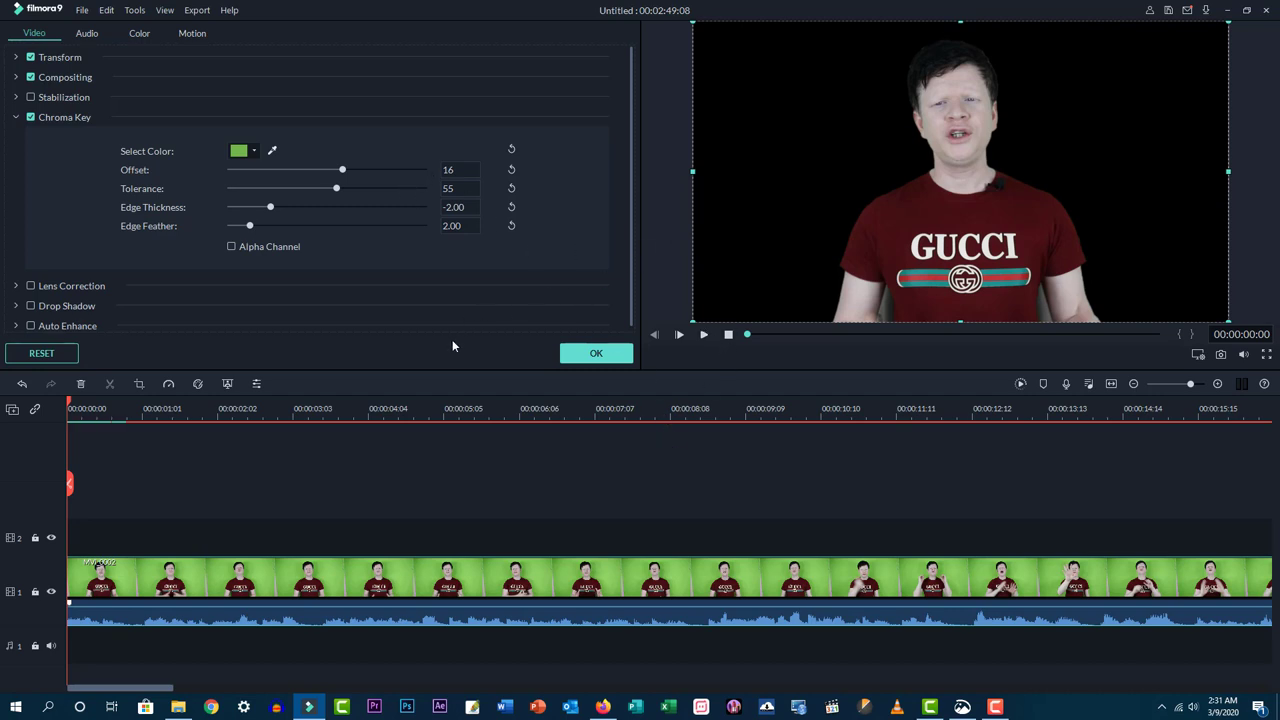
pyautogui.click(597, 355)
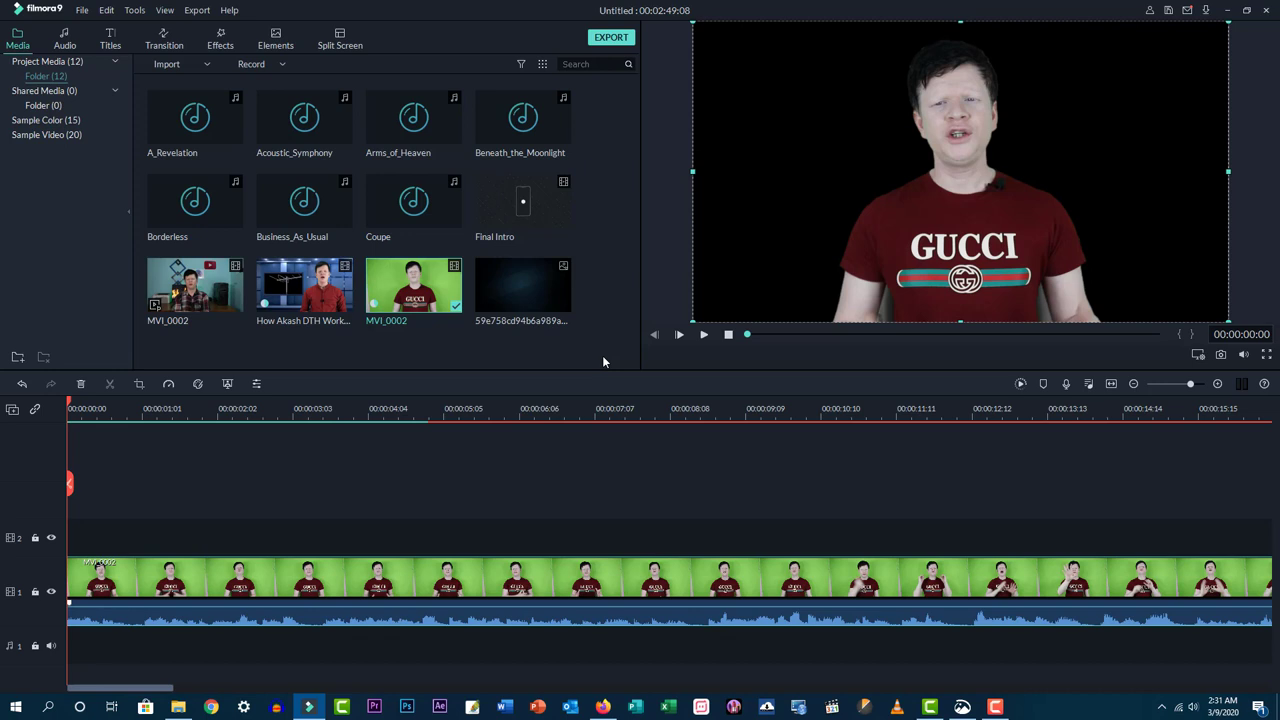
# - Place the dark blue background image on video track 2 and move the keyed MVI_0002 clip to track 3 above it
pyautogui.moveTo(519, 300)
pyautogui.moveTo(533, 310); pyautogui.dragTo(328, 537)
pyautogui.click(419, 438)
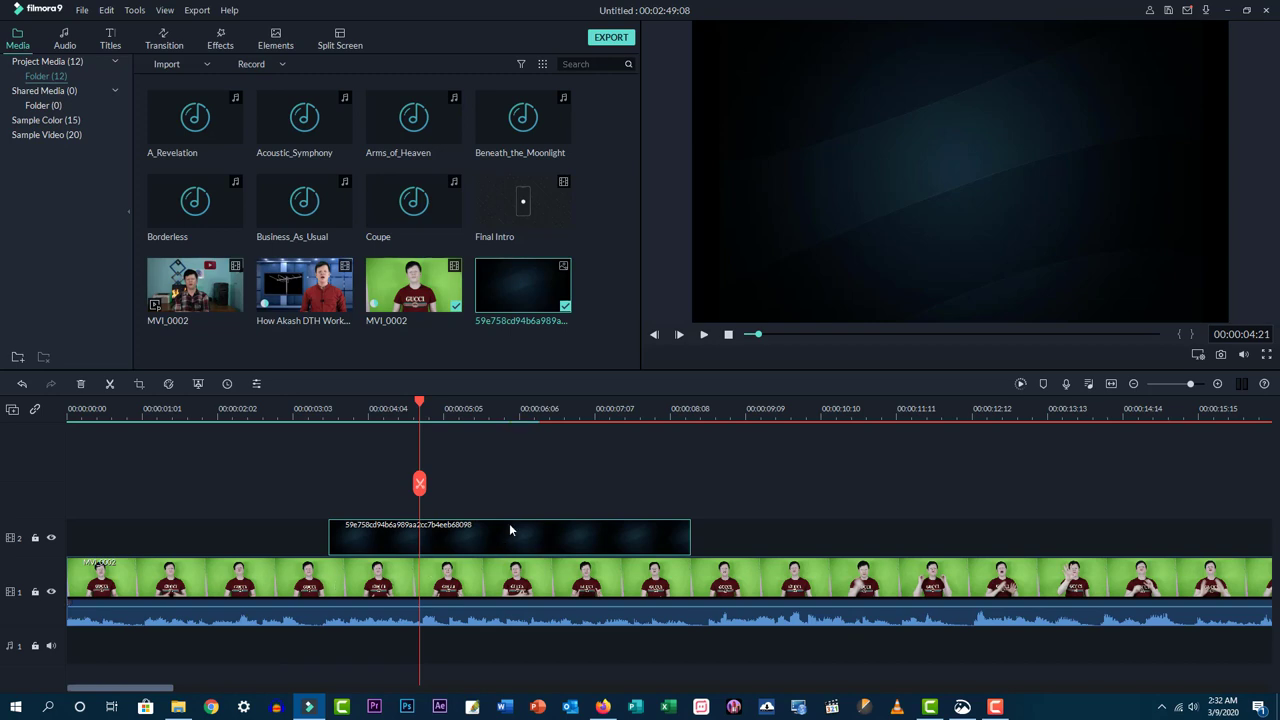
pyautogui.moveTo(262, 598); pyautogui.dragTo(268, 505)
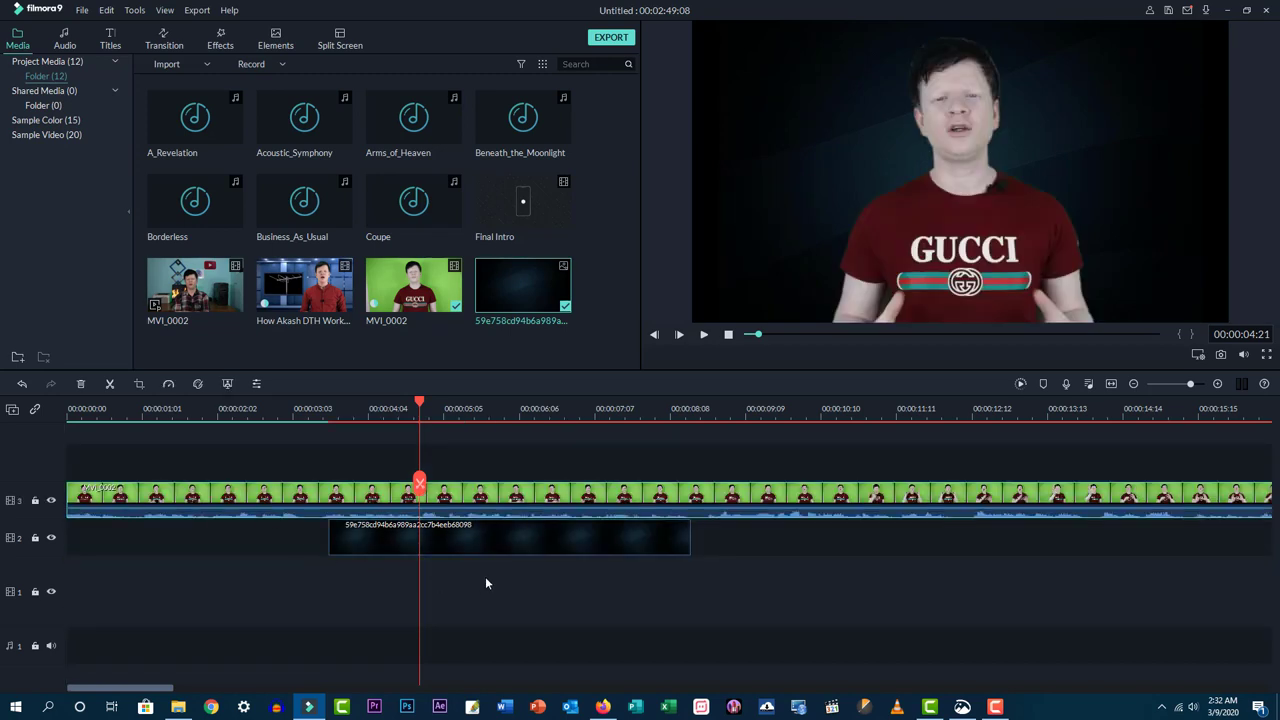
# - Enlarge the background image on track 2 beyond both side edges so it fills the whole frame behind the speaker
pyautogui.click(861, 137)
pyautogui.click(458, 541)
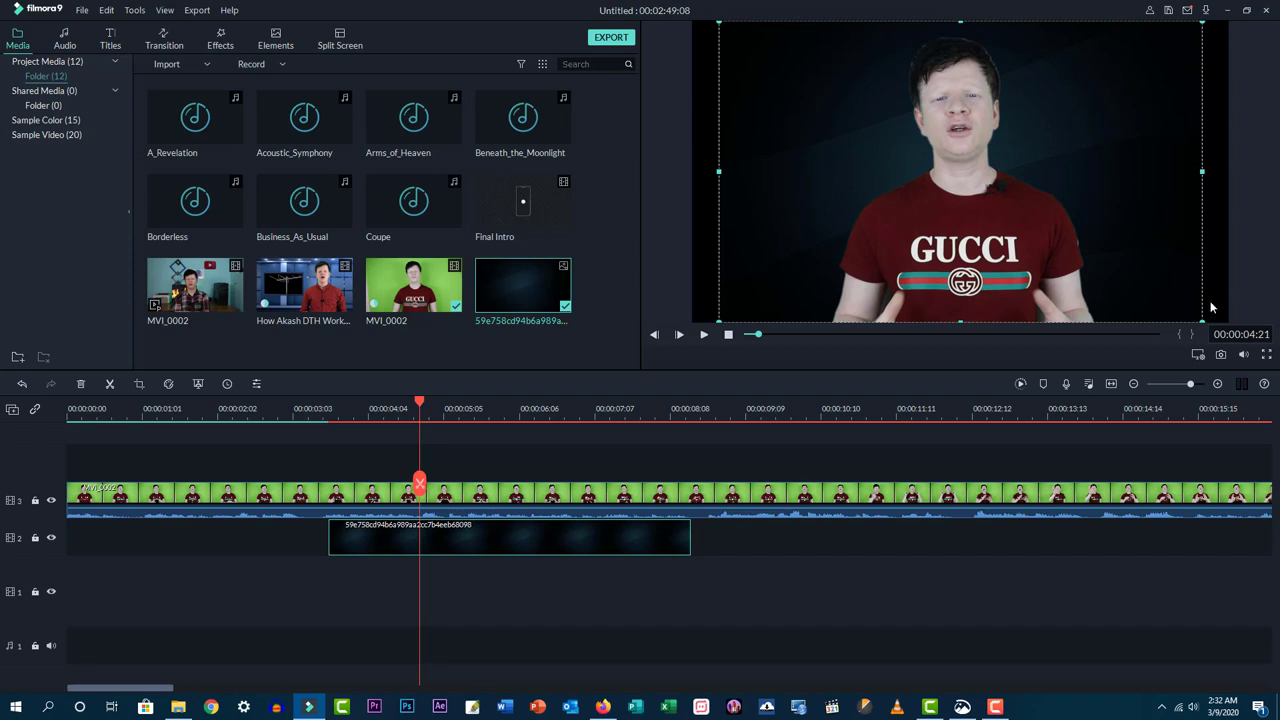
pyautogui.moveTo(719, 171); pyautogui.dragTo(599, 168)
pyautogui.moveTo(1276, 170); pyautogui.dragTo(1278, 170)
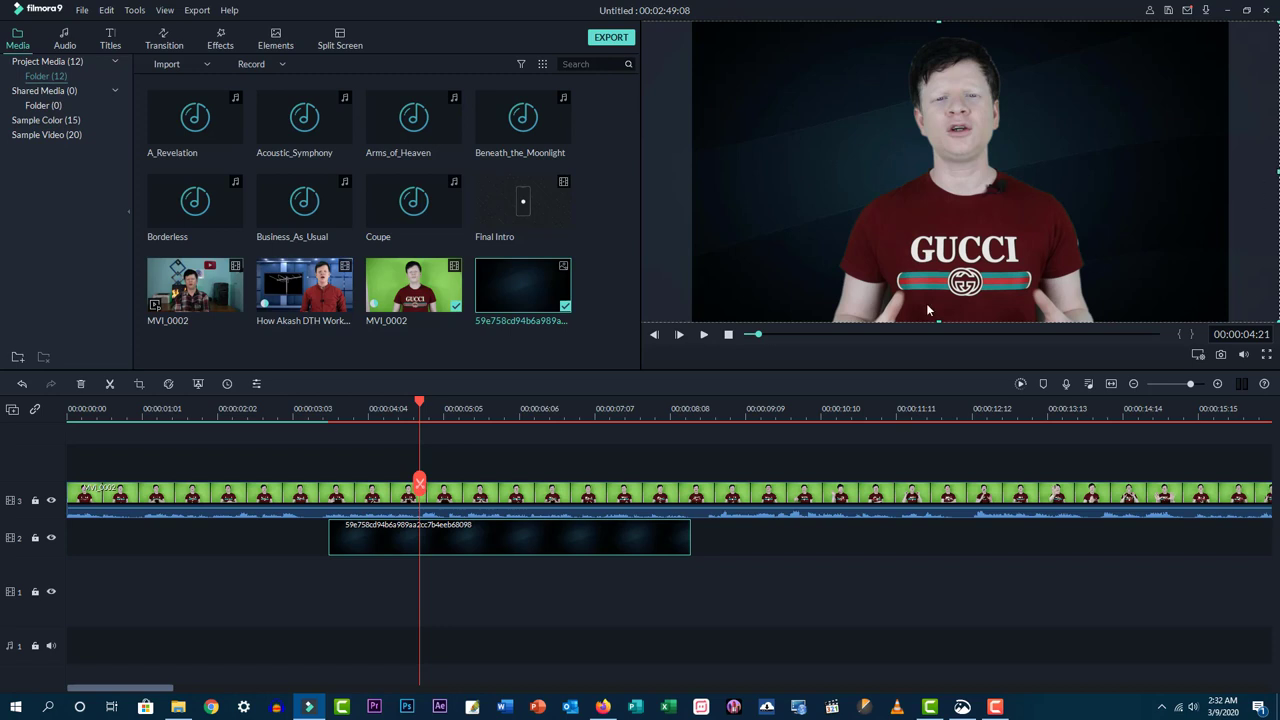
# - Play back the keyed clip over the background image and return the playhead to about 00:00:06:17
pyautogui.press('space')
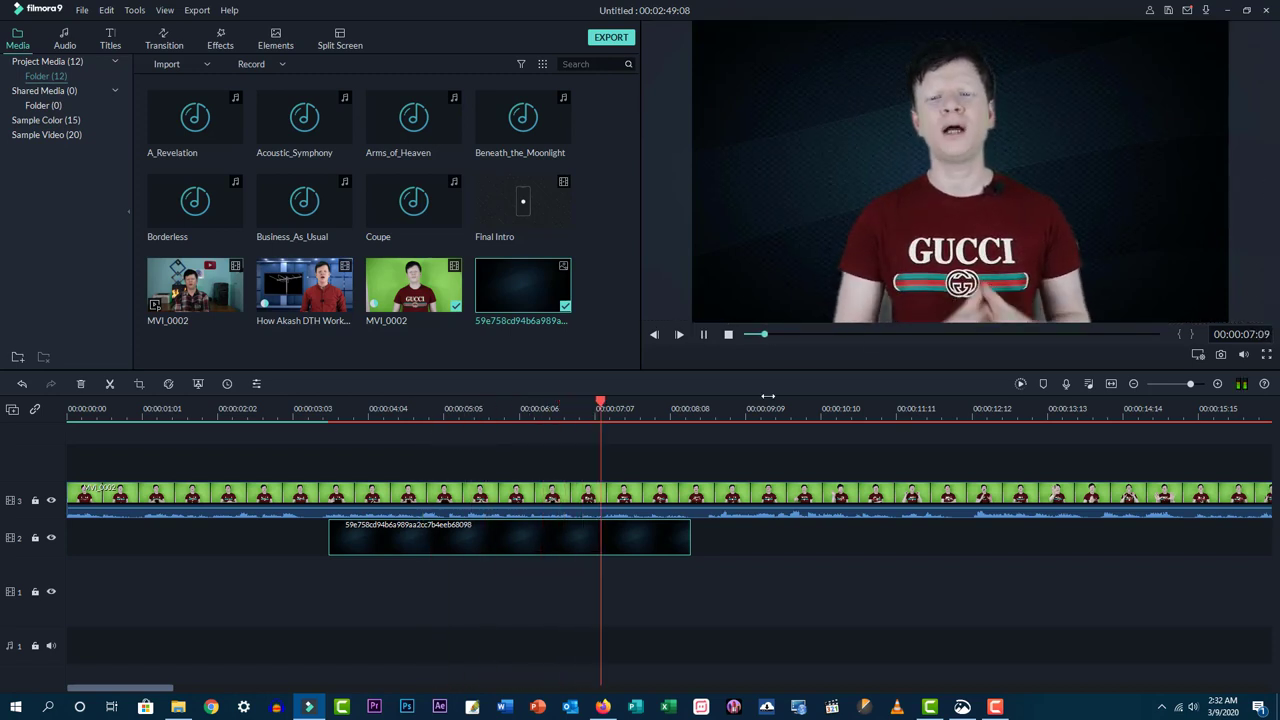
pyautogui.press('space')
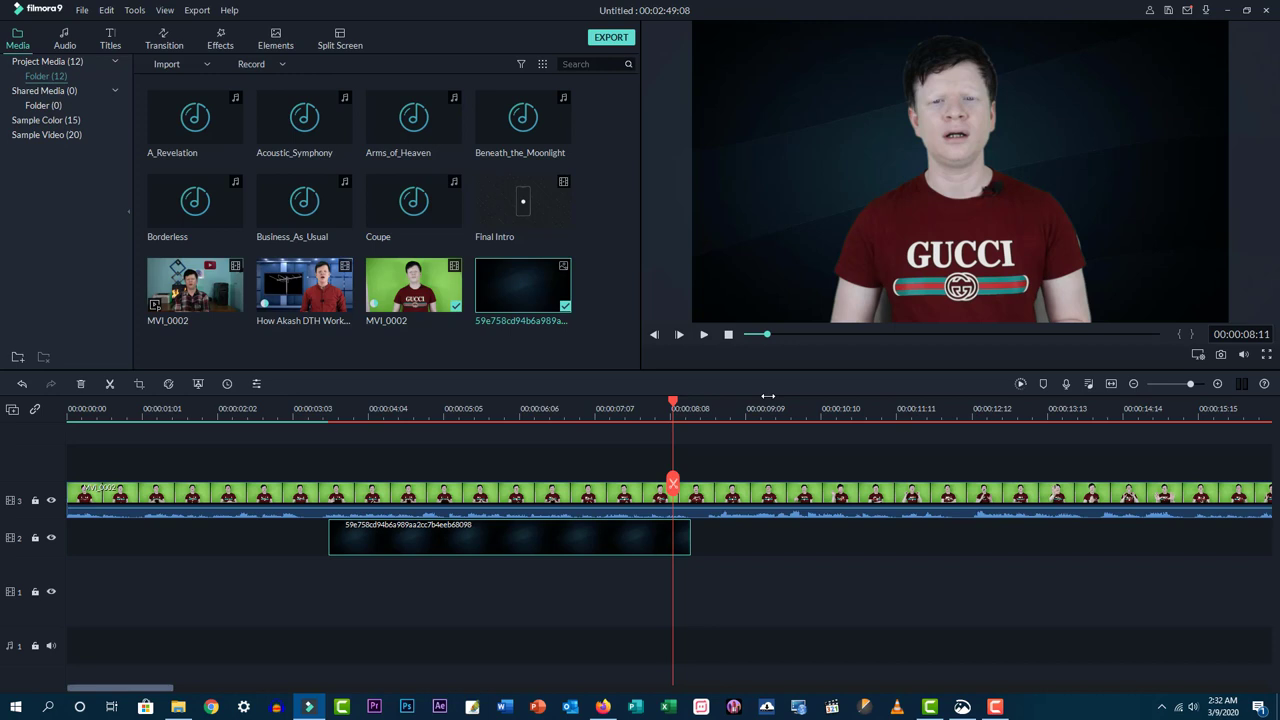
pyautogui.click(603, 604)
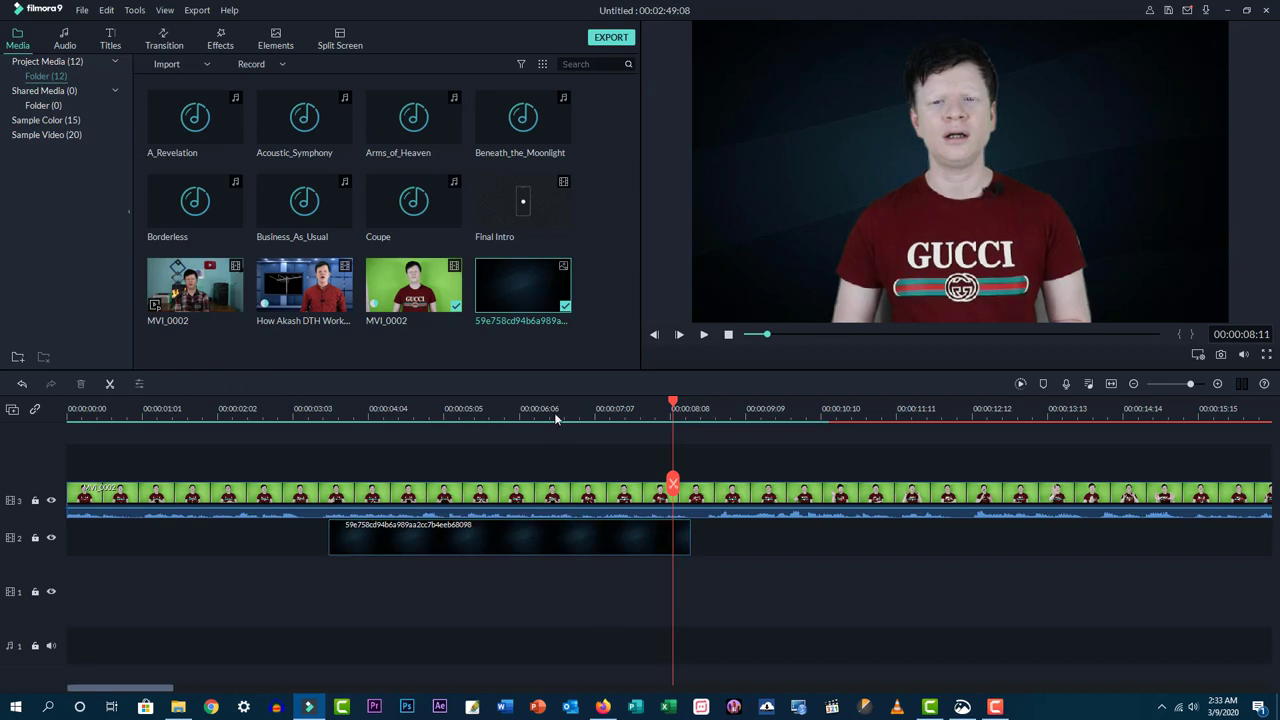
pyautogui.click(554, 418)
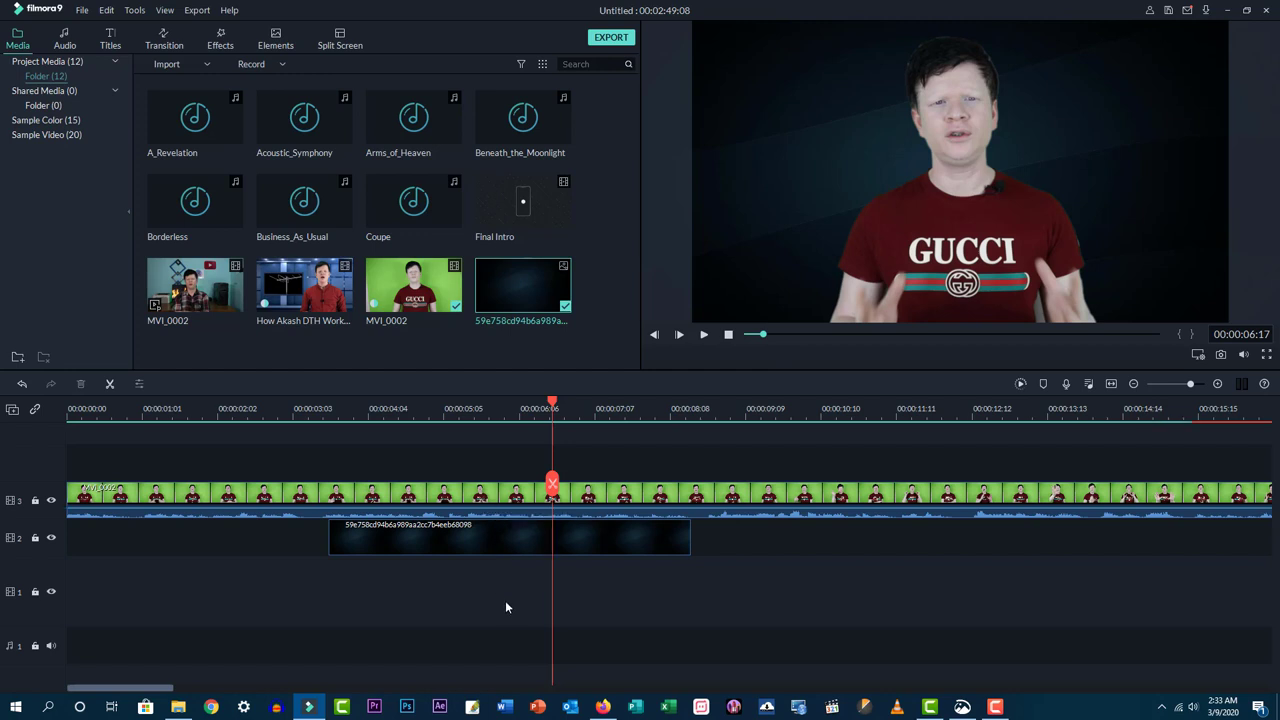
# - Open Advanced Color Correction for the MVI_0002 clip on track 3 and preview the frame at 00:00:45
pyautogui.click(470, 502)
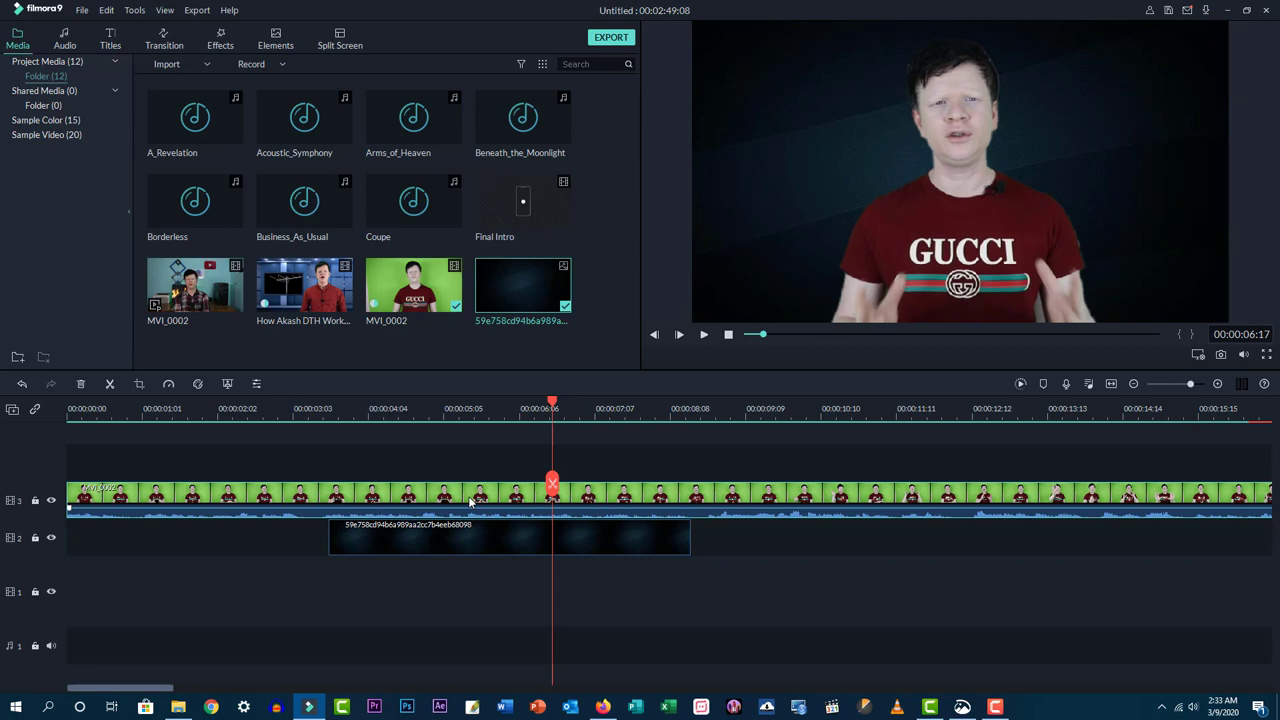
pyautogui.rightClick(470, 502)
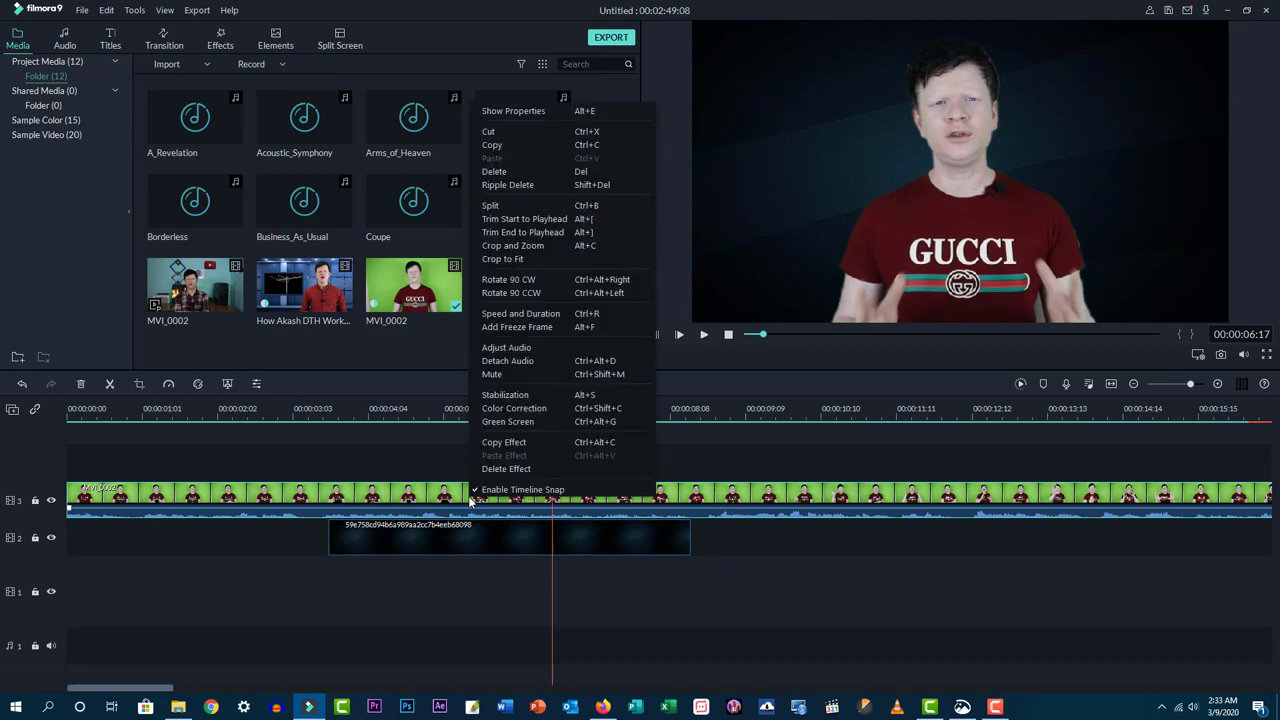
pyautogui.click(526, 412)
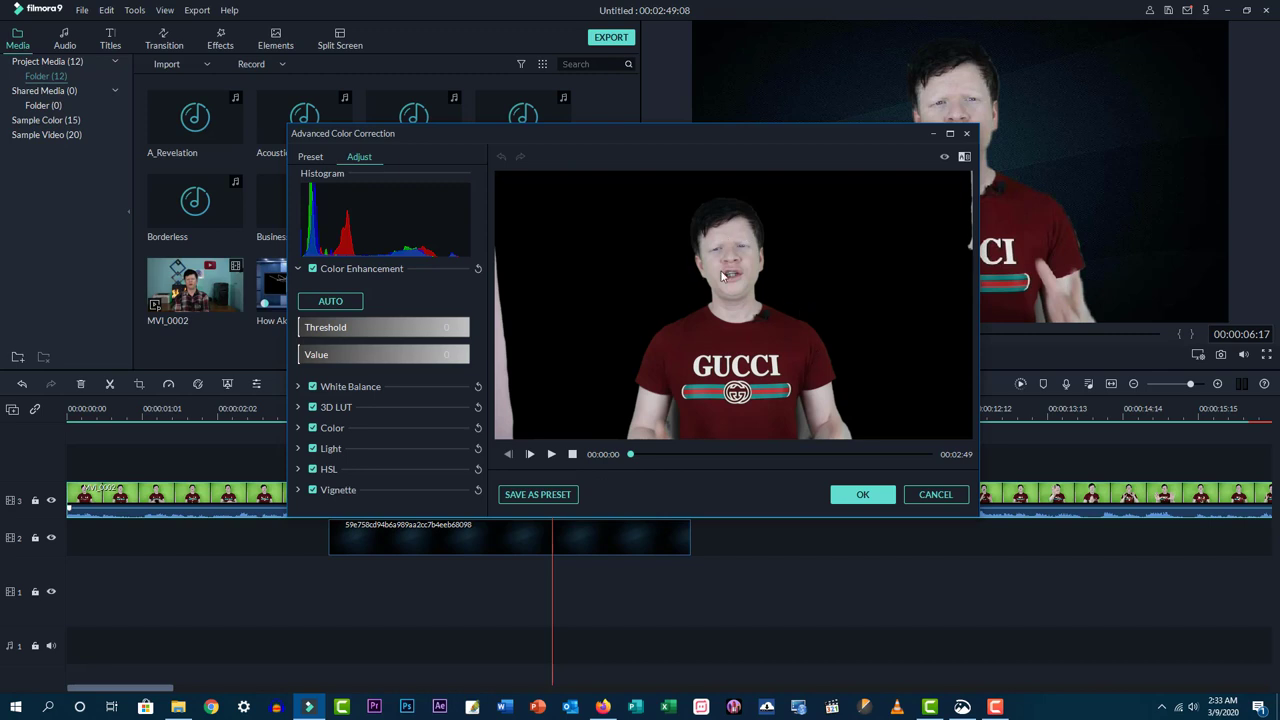
pyautogui.click(711, 454)
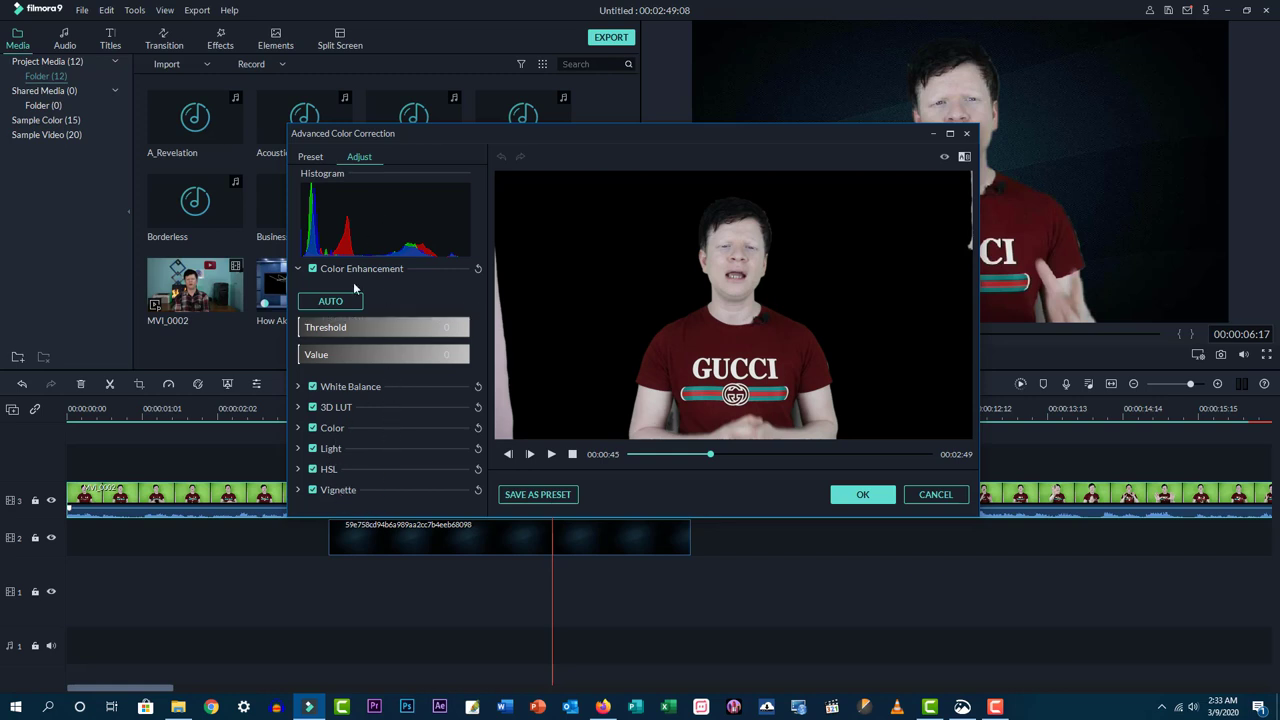
# - Try the Brighten, Gravity and Warm Film color presets on the MVI_0002 clip
pyautogui.click(310, 157)
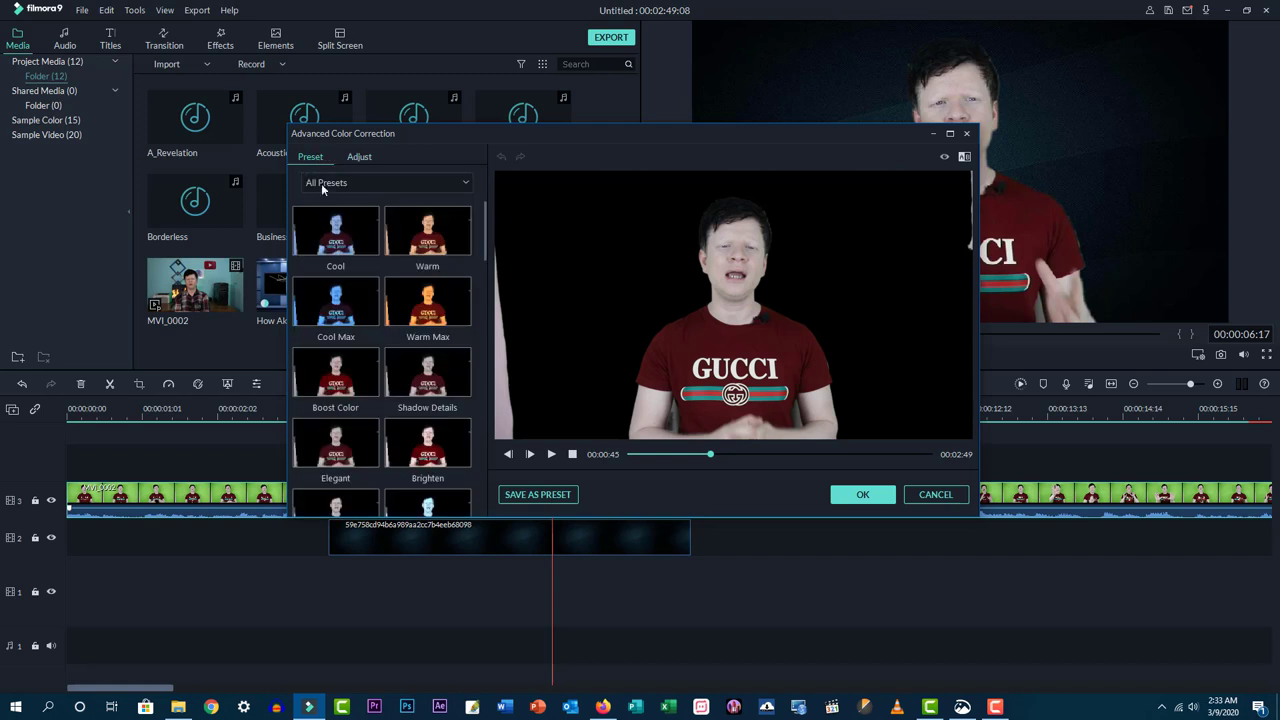
pyautogui.scroll(3, 388, 440)
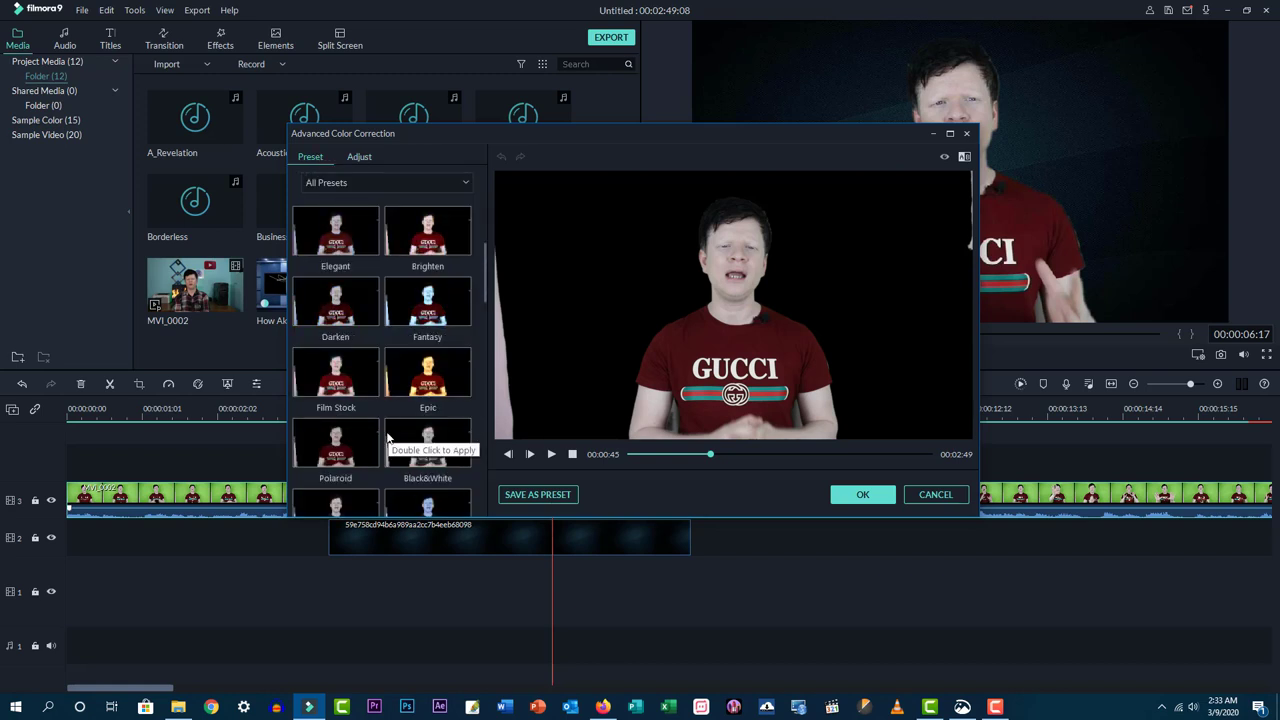
pyautogui.click(430, 230)
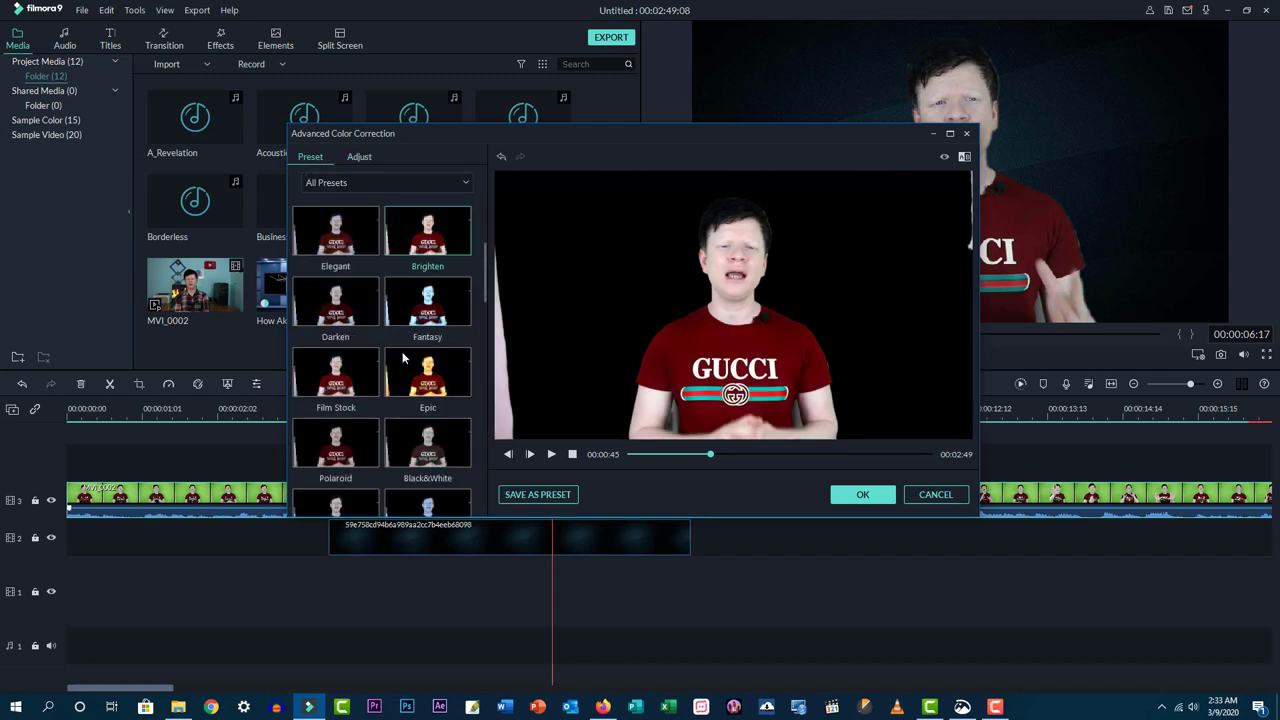
pyautogui.scroll(-5, 405, 360)
pyautogui.scroll(-5, 403, 378)
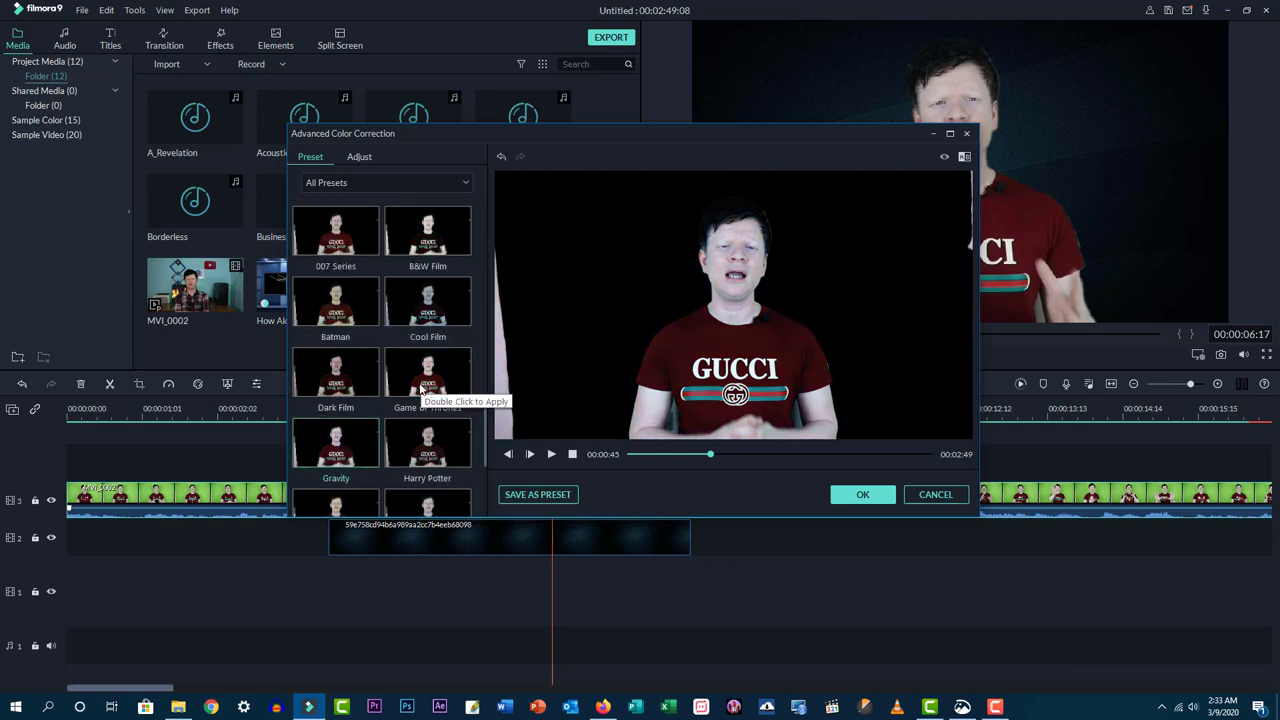
pyautogui.scroll(-4, 402, 454)
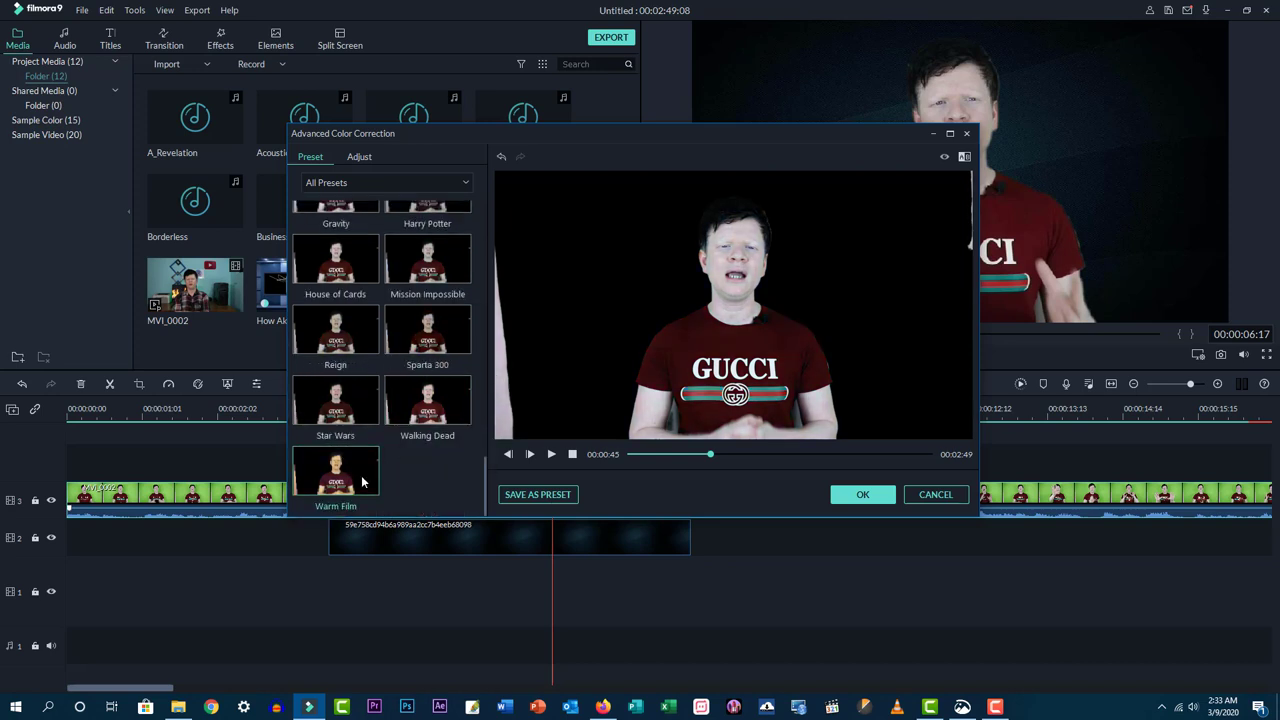
pyautogui.scroll(15, 386, 428)
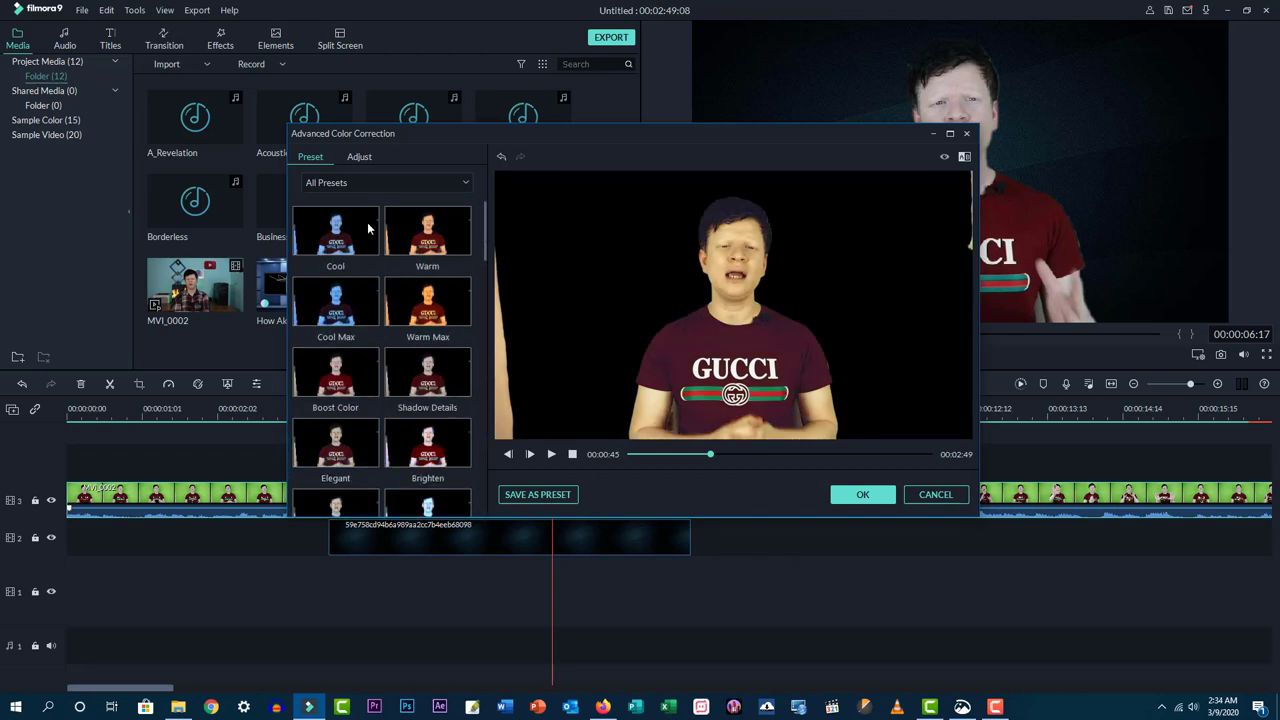
# - Try manual White Balance adjustments on the MVI_0002 clip and reset White Balance to its defaults
pyautogui.click(365, 160)
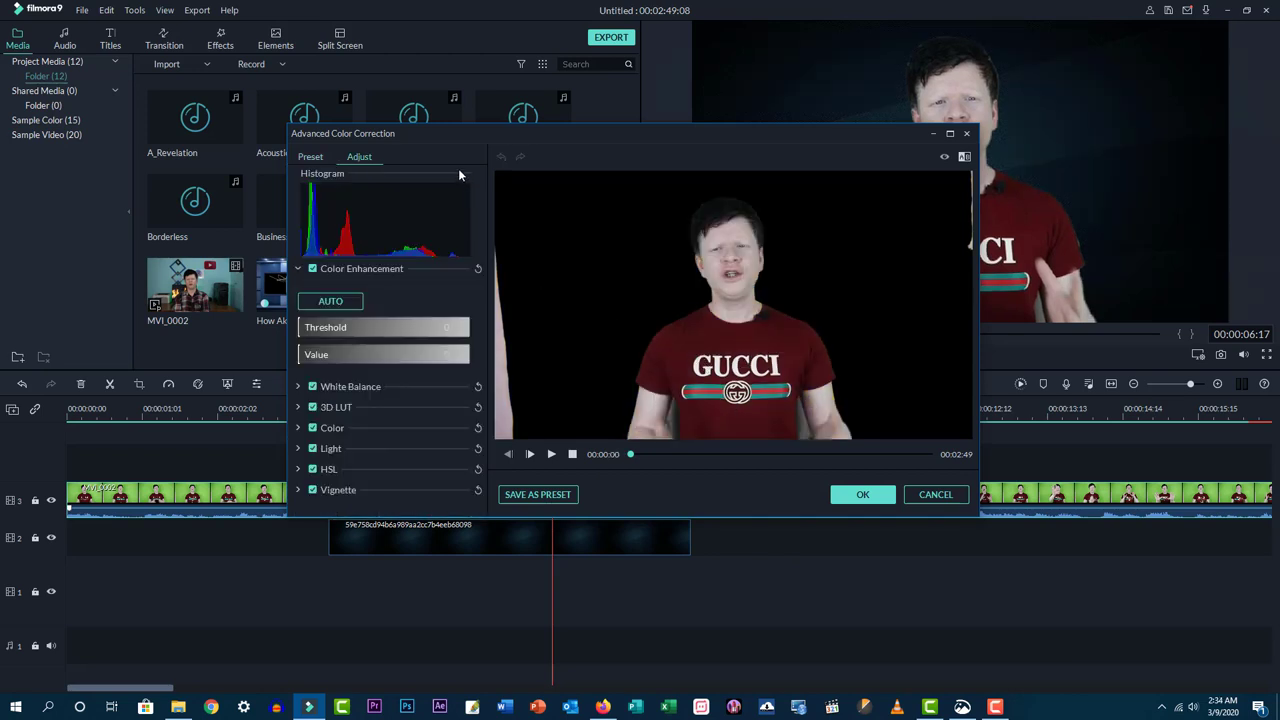
pyautogui.click(394, 390)
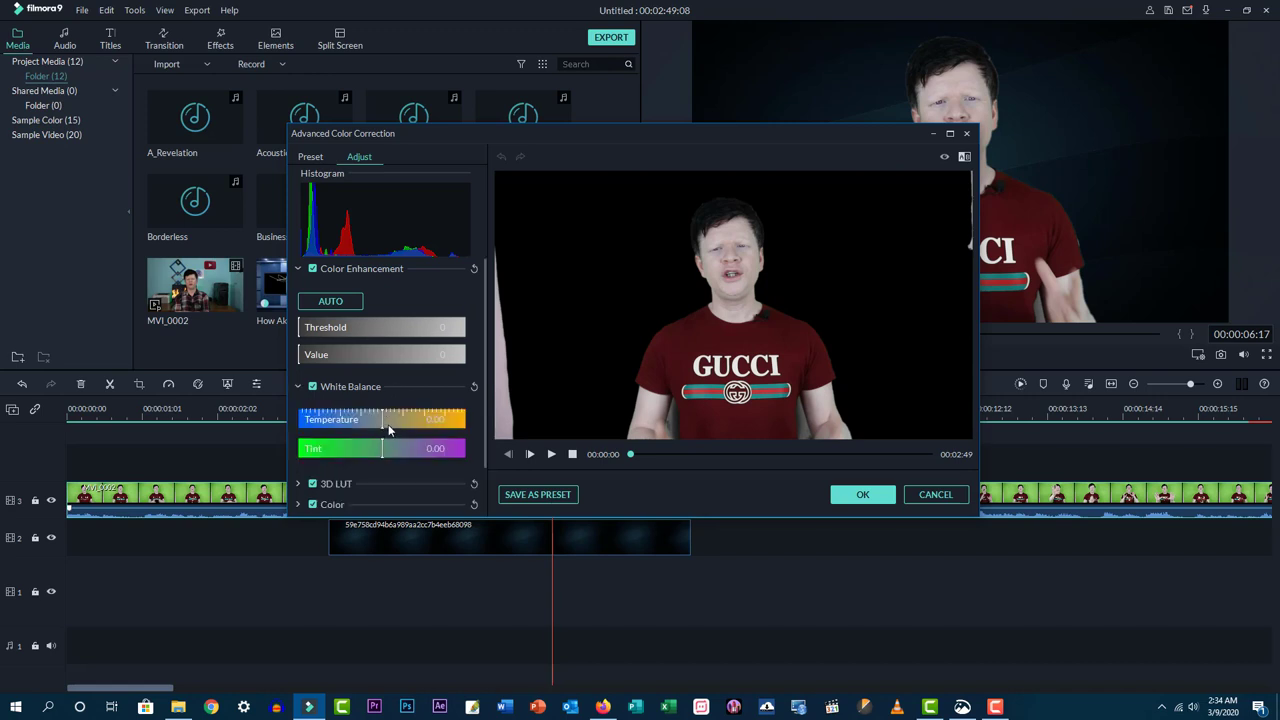
pyautogui.moveTo(383, 420); pyautogui.dragTo(383, 454)
pyautogui.click(473, 386)
# - Try the Dark Film and Cool Film 3D LUTs on the clip and set the LUT back to None
pyautogui.scroll(-1, 377, 469)
pyautogui.click(378, 426)
pyautogui.scroll(-1, 384, 428)
pyautogui.scroll(-4, 384, 418)
pyautogui.click(384, 418)
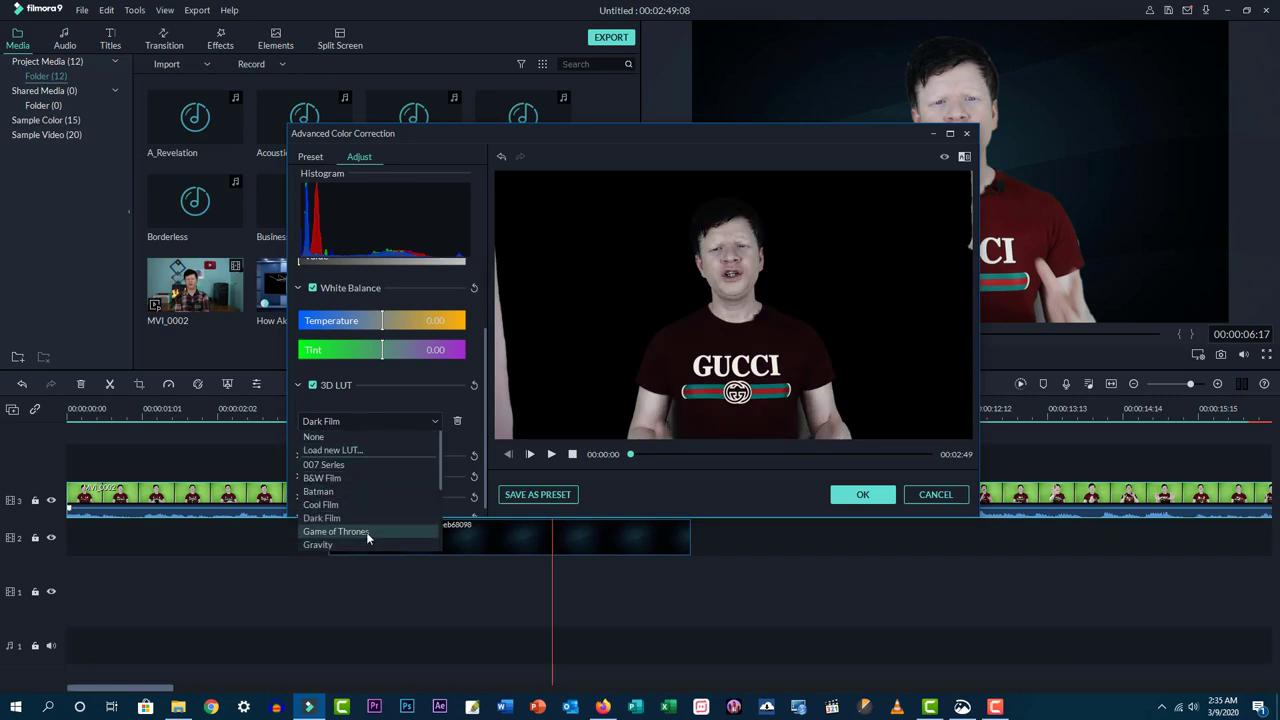
pyautogui.click(374, 505)
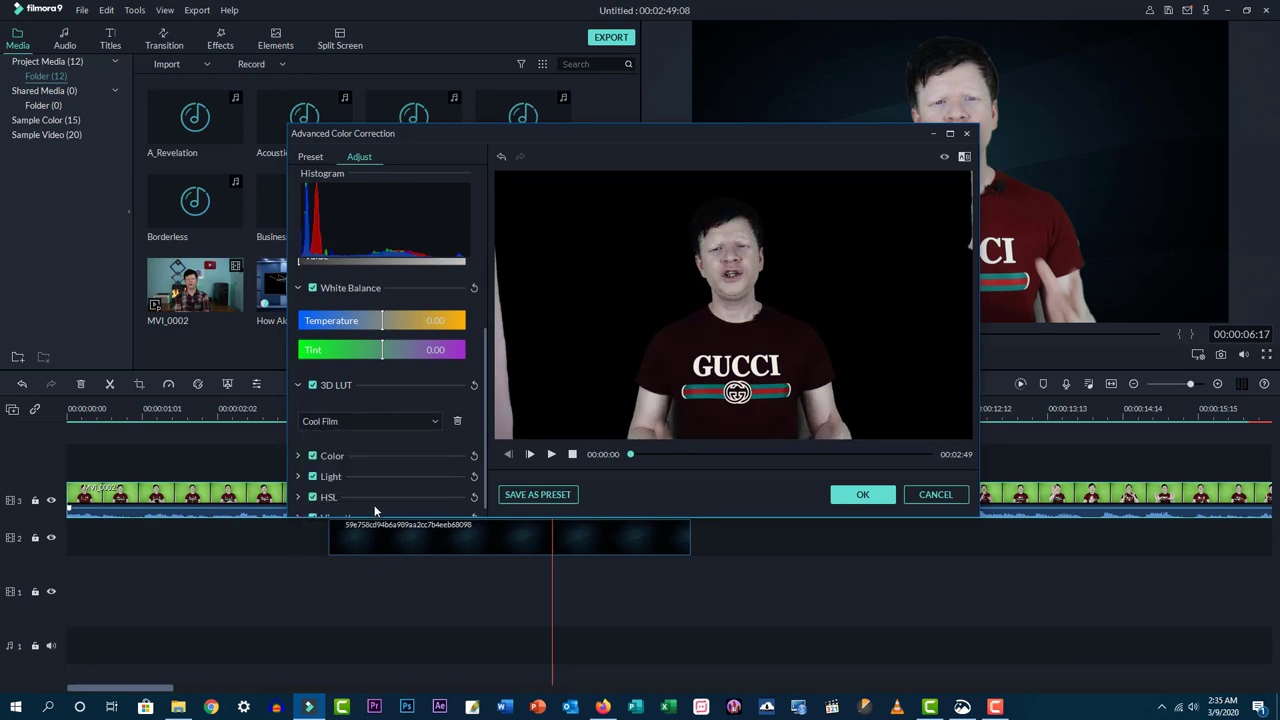
pyautogui.click(384, 420)
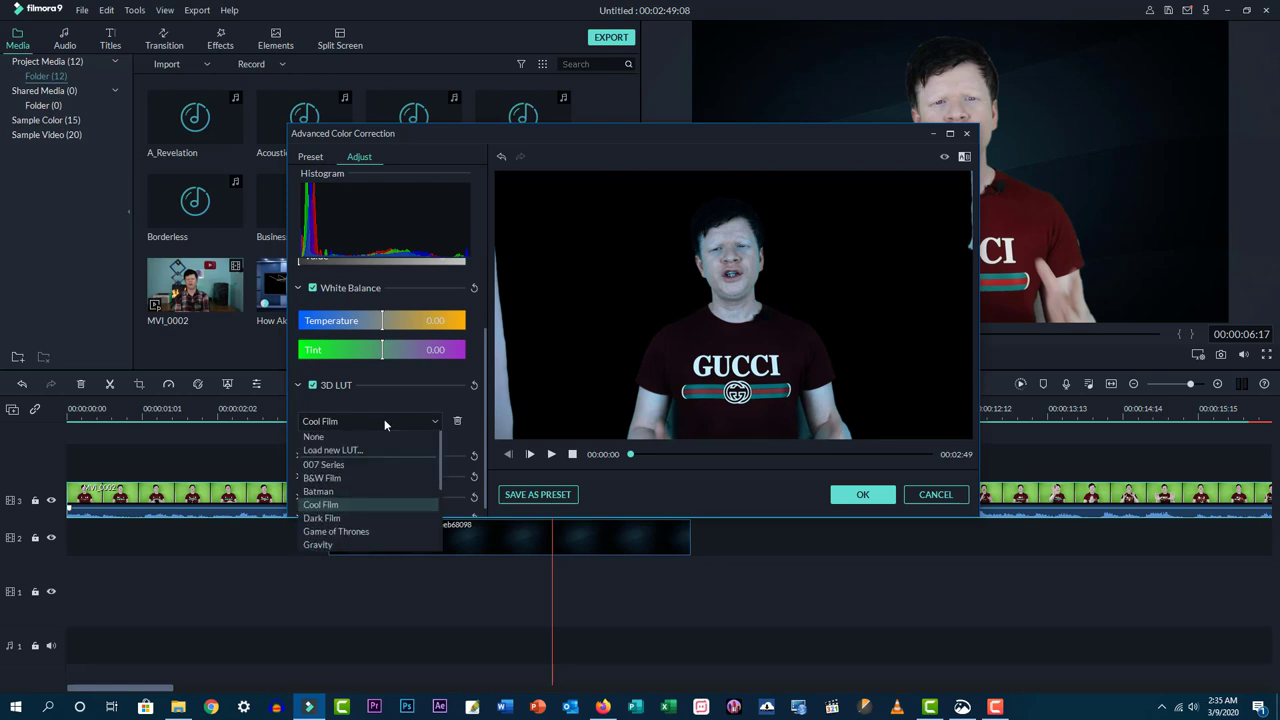
pyautogui.click(384, 421)
pyautogui.click(384, 421)
pyautogui.click(382, 435)
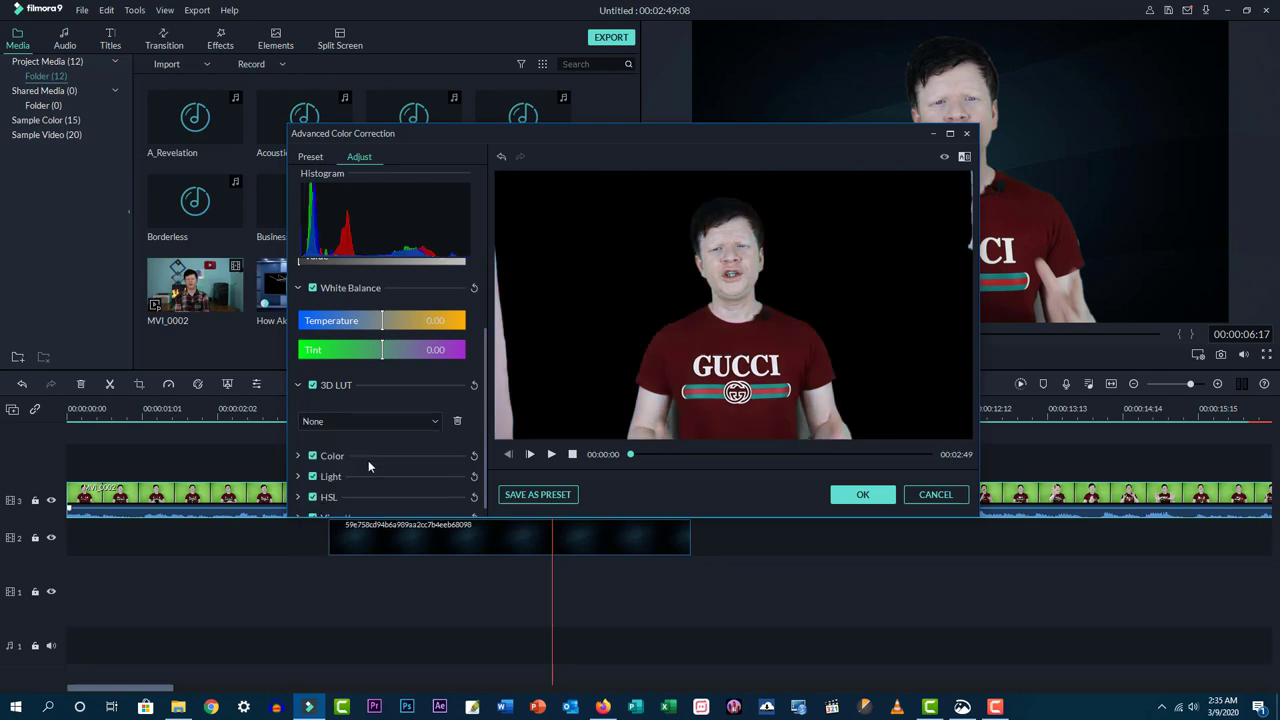
# - Try adjusting Exposure and the sliders below it in the clip's Color correction settings
pyautogui.scroll(-1, 387, 447)
pyautogui.click(390, 446)
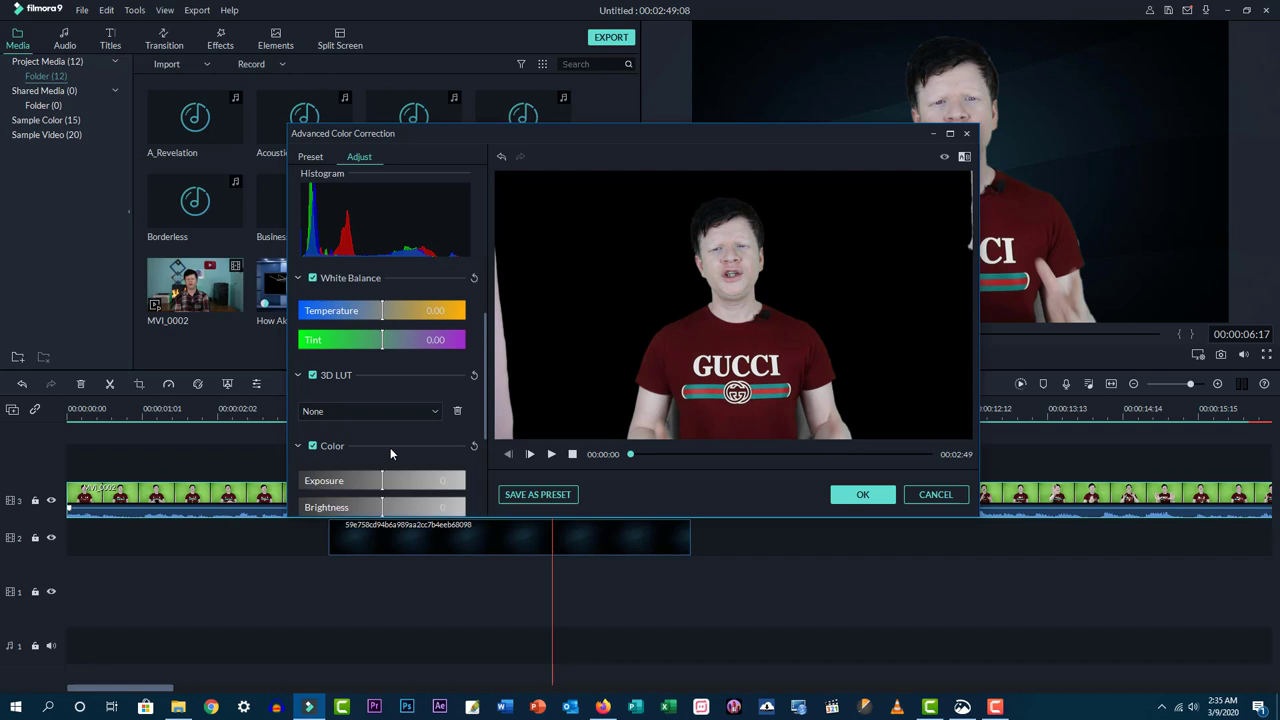
pyautogui.scroll(-2, 390, 446)
pyautogui.scroll(-1, 390, 454)
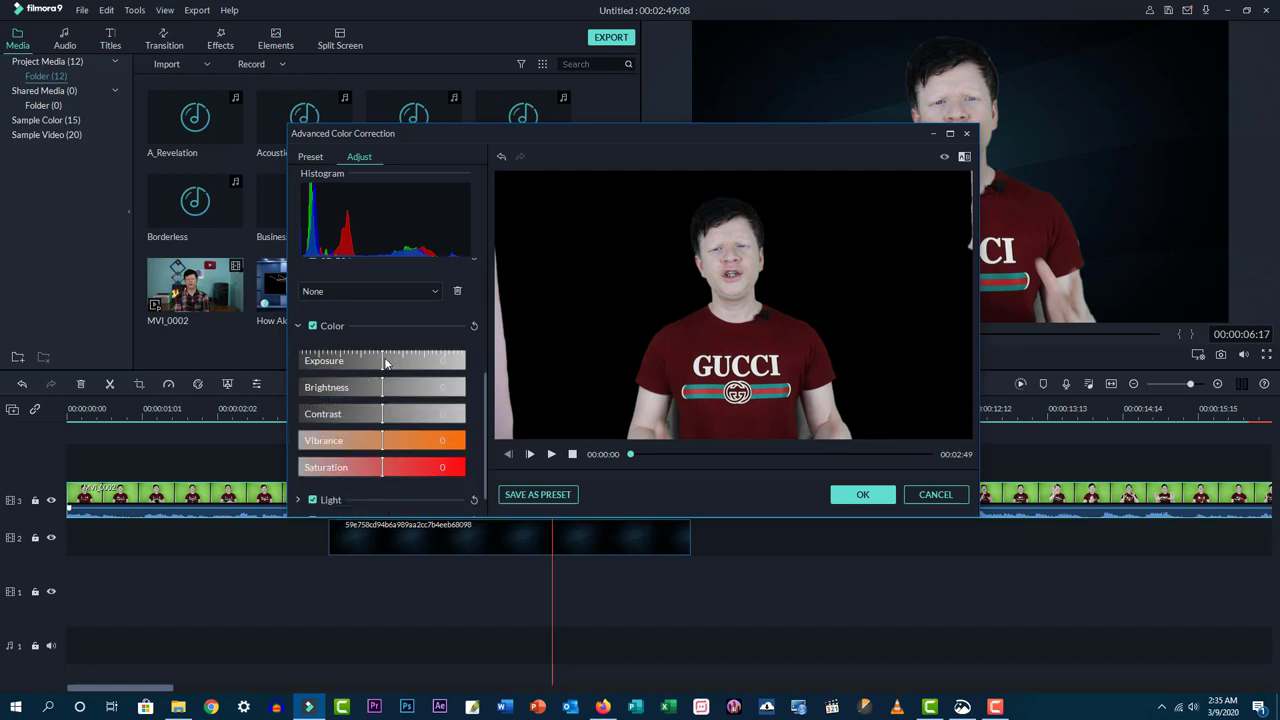
pyautogui.moveTo(386, 363); pyautogui.dragTo(383, 420)
# - Try Light settings with raised Highlights, Shadows 22, lowered Whites and Blacks 28, and discard the whole color correction
pyautogui.scroll(-1, 380, 478)
pyautogui.click(383, 465)
pyautogui.scroll(-2, 385, 472)
pyautogui.scroll(-1, 383, 472)
pyautogui.moveTo(384, 385); pyautogui.dragTo(401, 410)
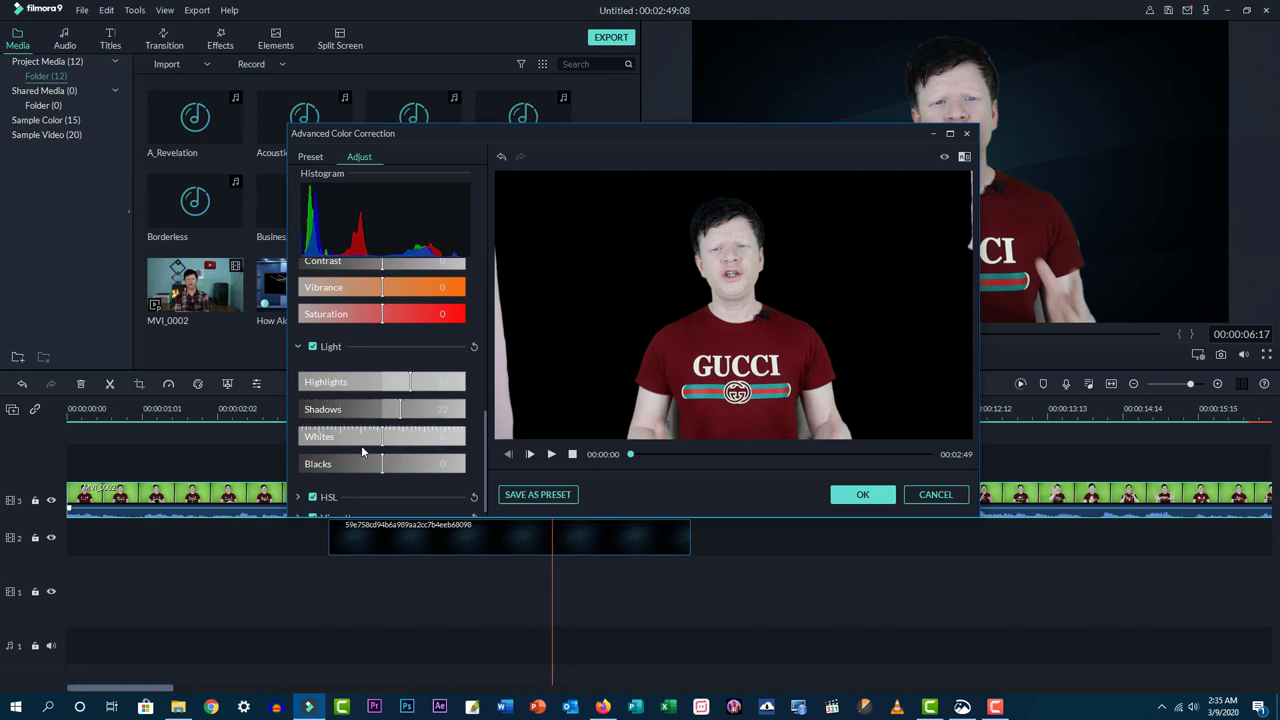
pyautogui.moveTo(383, 437); pyautogui.dragTo(405, 457)
pyautogui.scroll(-1, 375, 457)
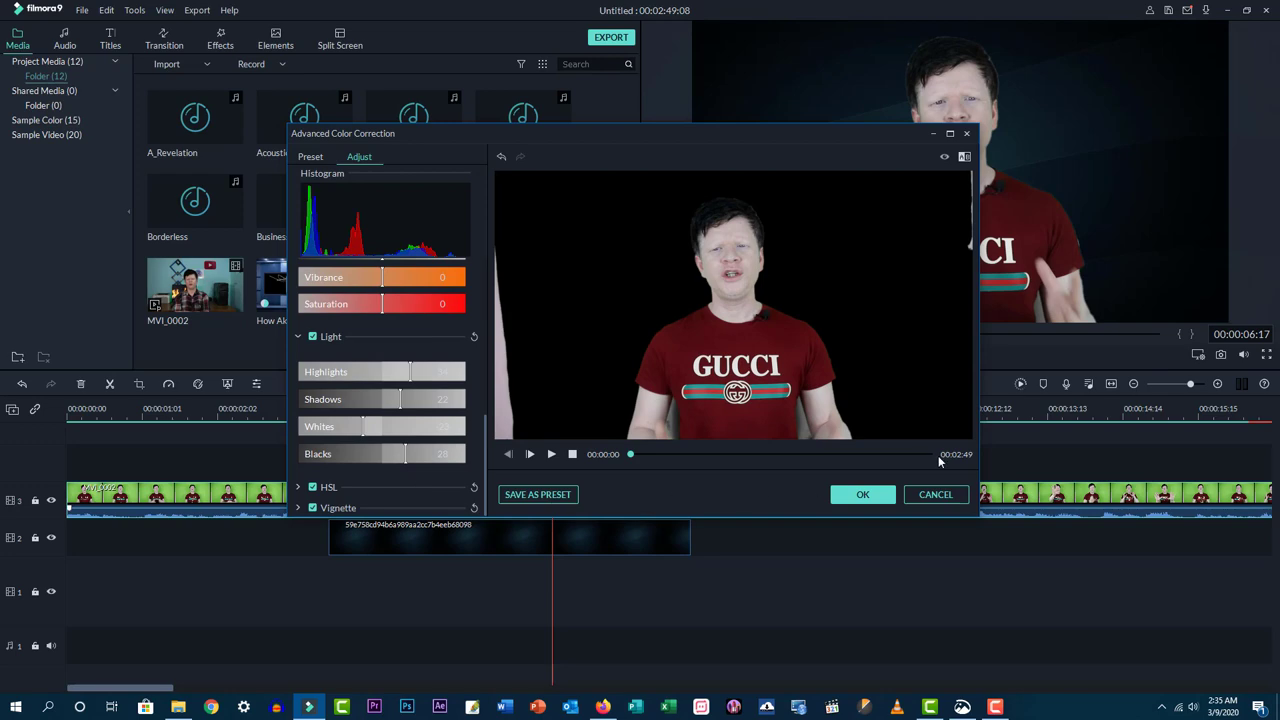
pyautogui.click(936, 494)
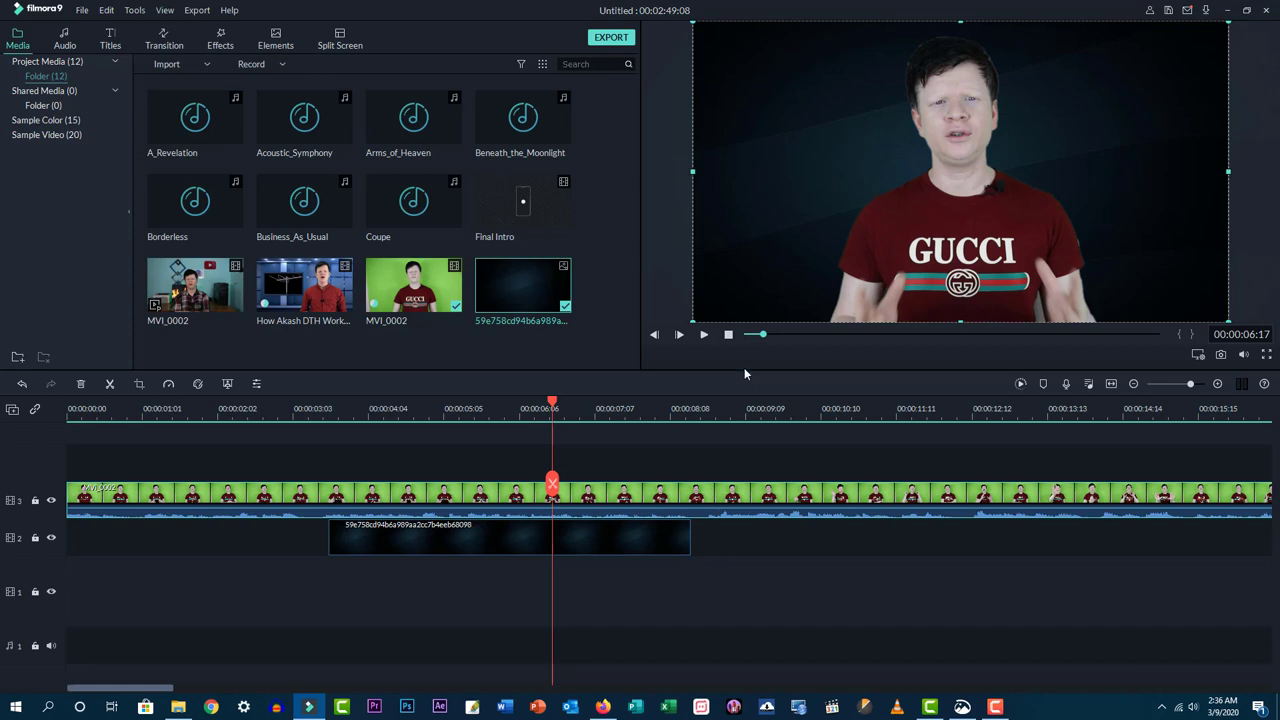
# - Open the export options, examine the Device, YouTube, Vimeo and DVD settings, and return to the local MP4 export
pyautogui.click(620, 42)
pyautogui.moveTo(597, 155); pyautogui.dragTo(582, 263)
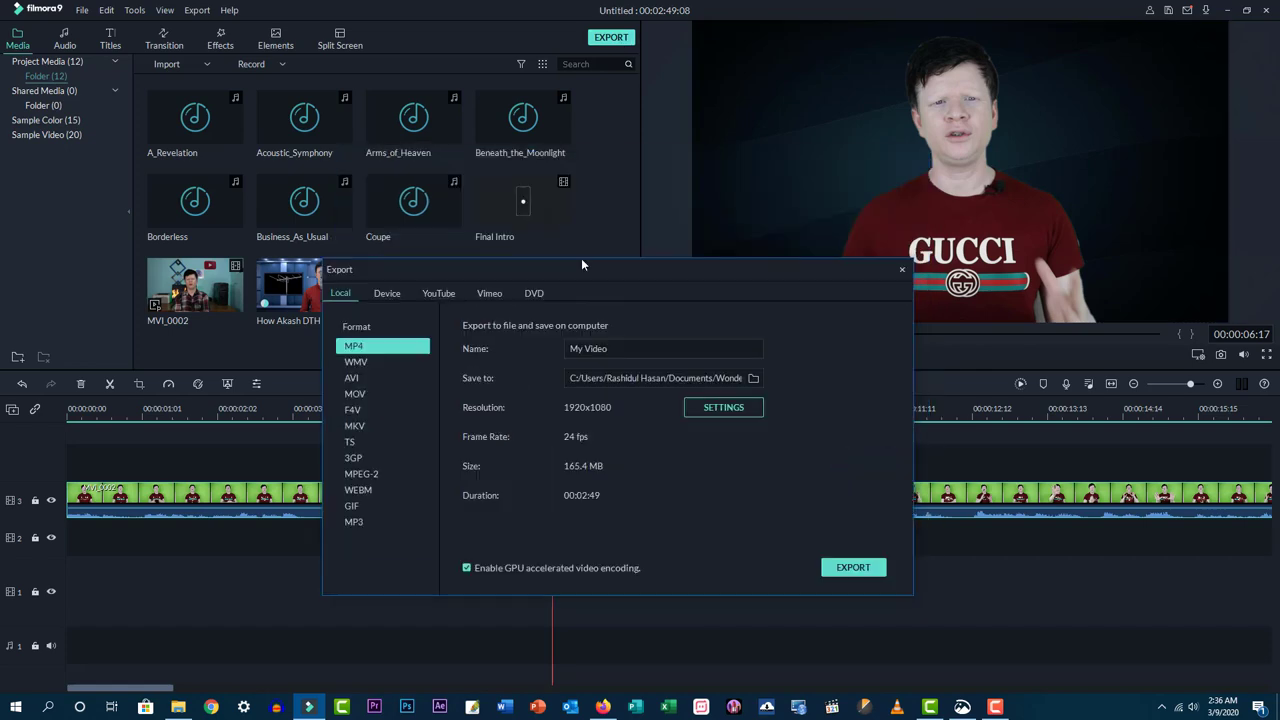
pyautogui.click(393, 293)
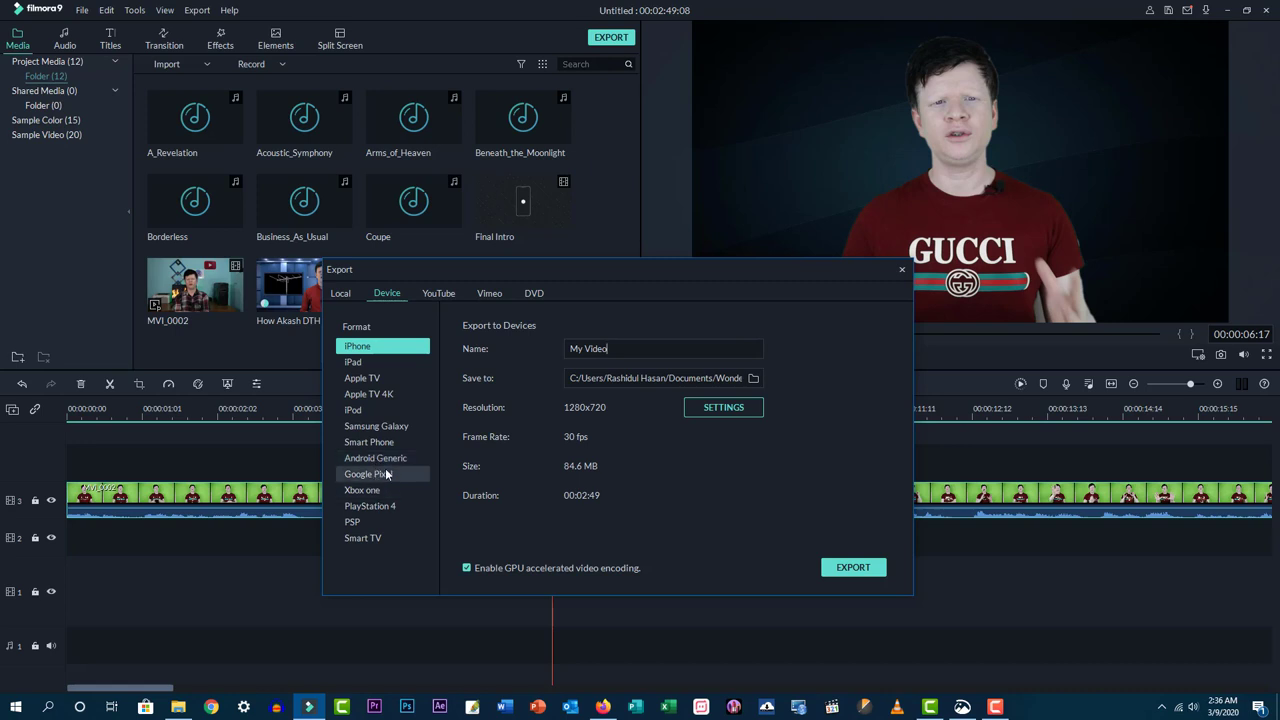
pyautogui.click(425, 294)
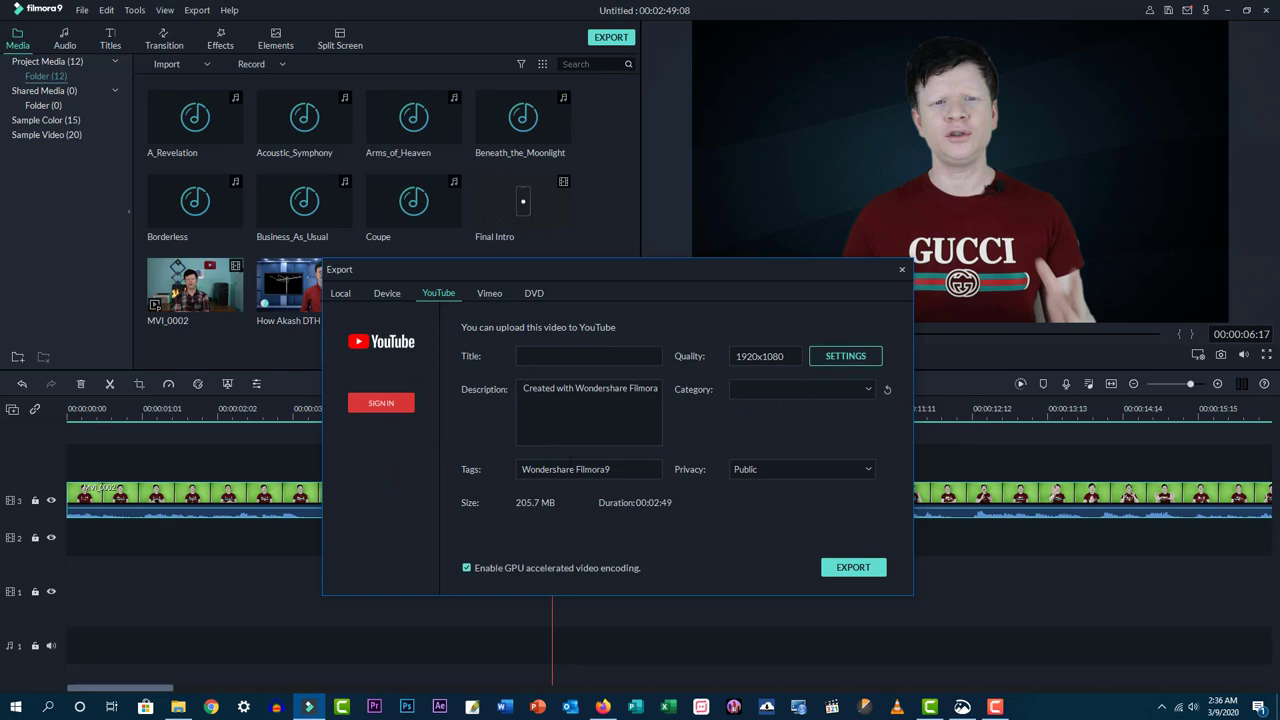
pyautogui.click(501, 296)
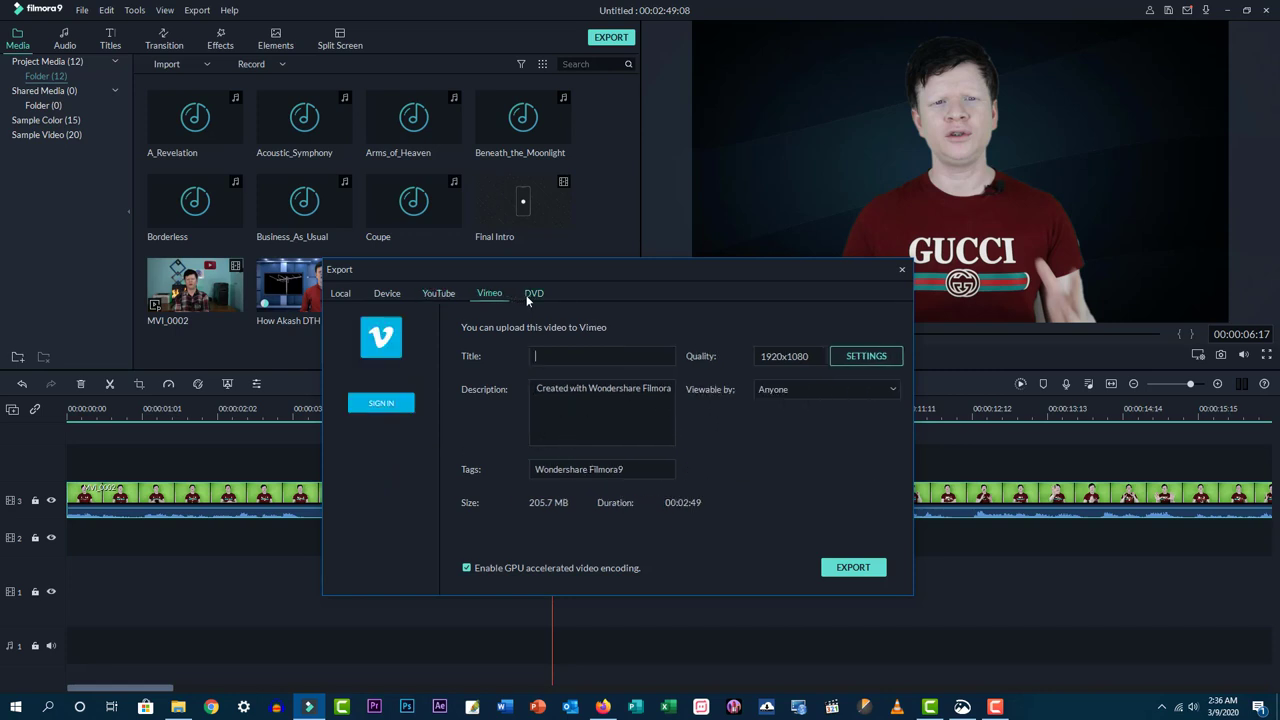
pyautogui.click(526, 294)
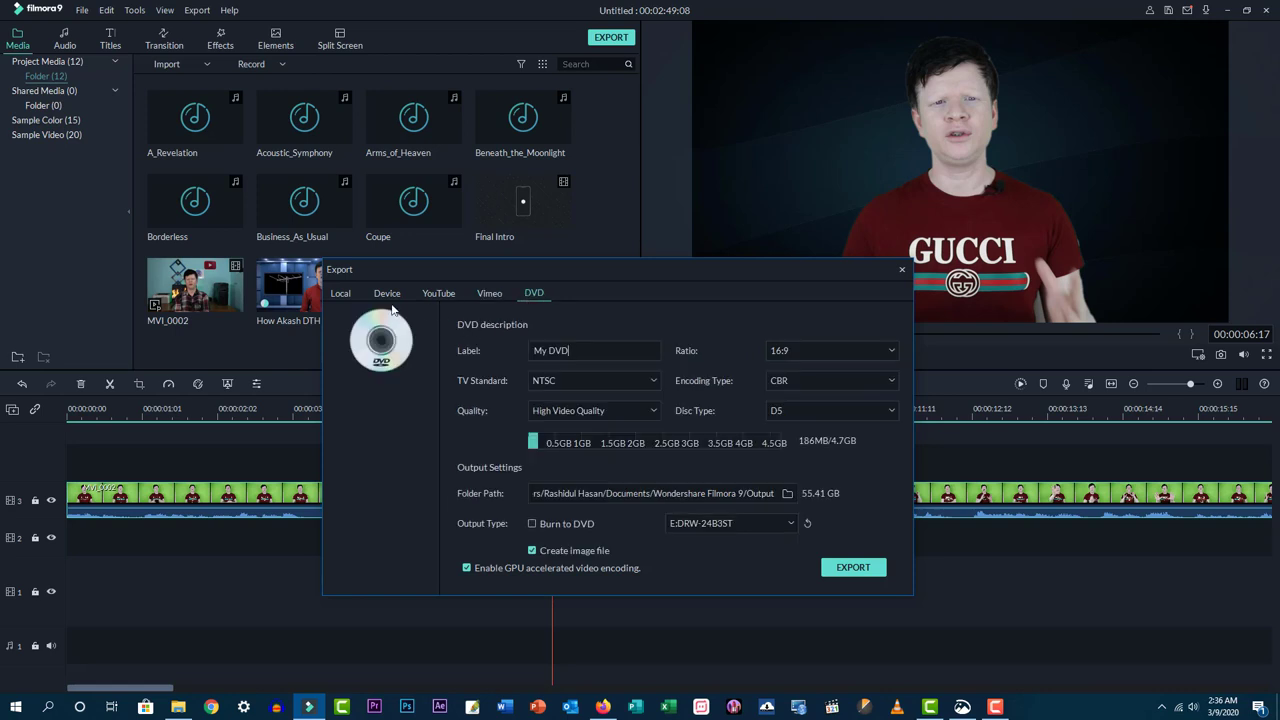
pyautogui.click(342, 295)
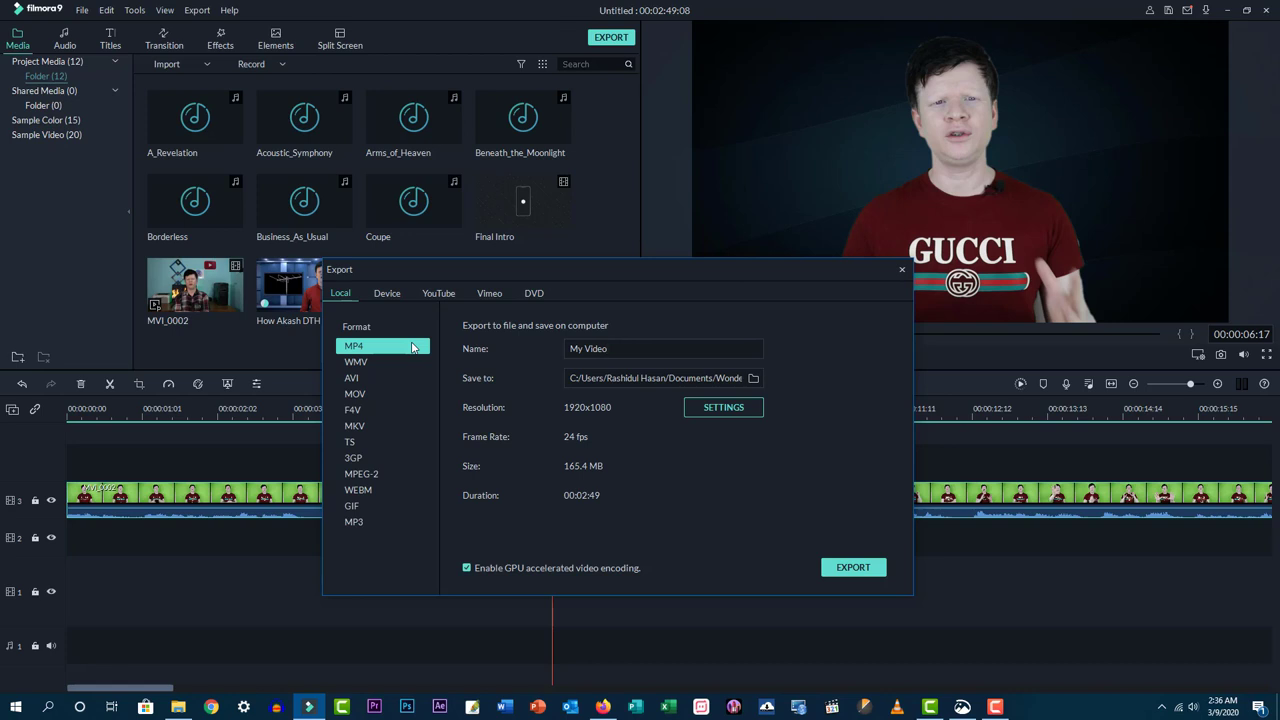
# - Name the exported video "test" and choose the Desktop as its save folder
pyautogui.moveTo(644, 348); pyautogui.dragTo(556, 341)
pyautogui.press('BackSpace')
pyautogui.write('test')
pyautogui.click(754, 379)
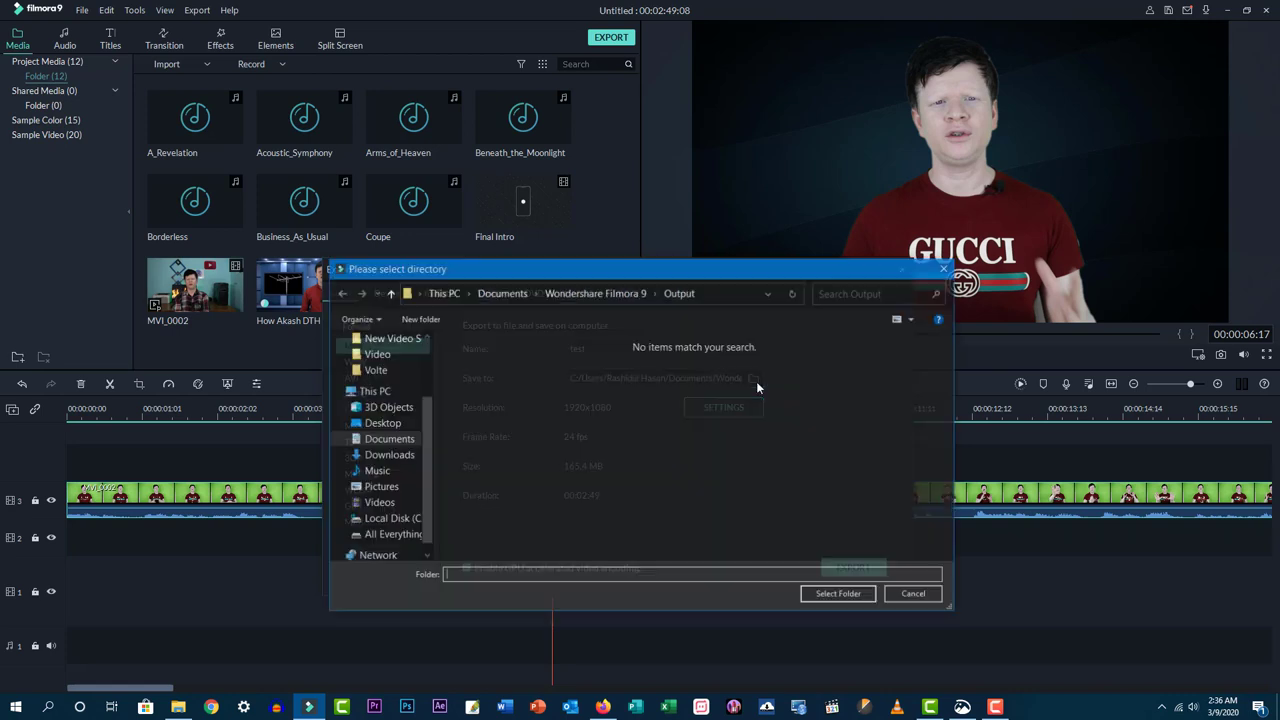
pyautogui.click(395, 424)
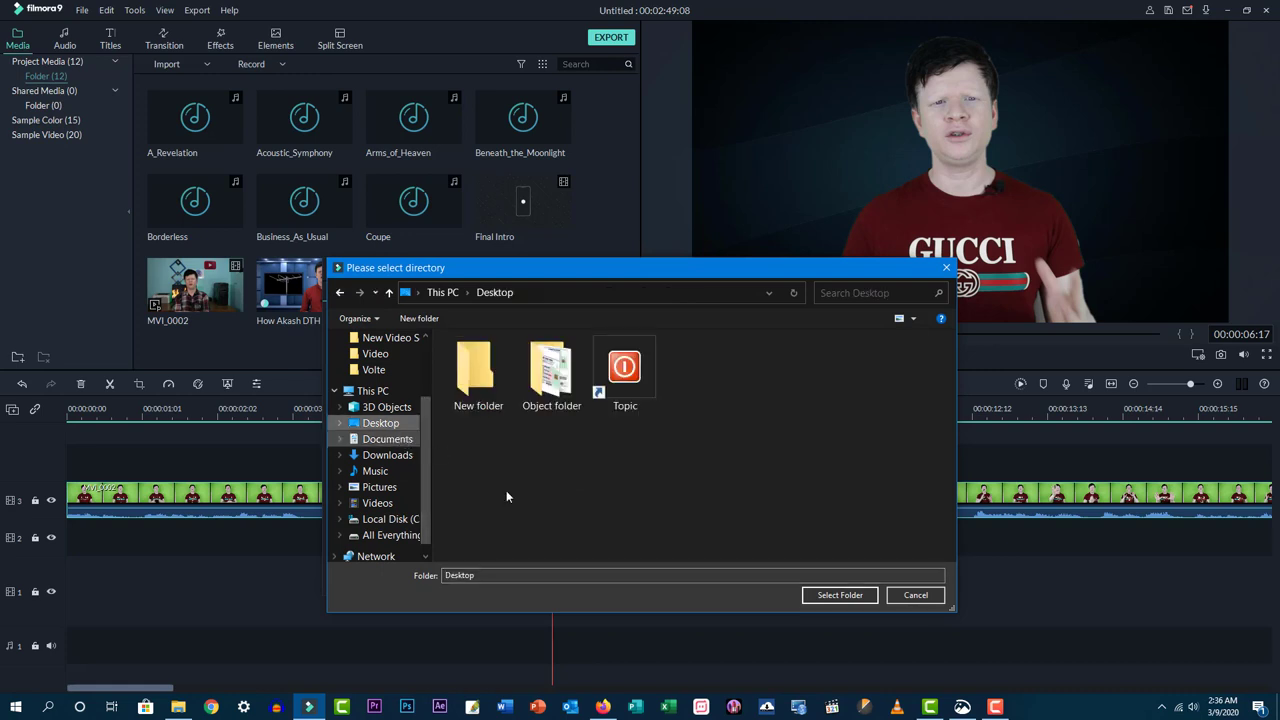
pyautogui.click(836, 598)
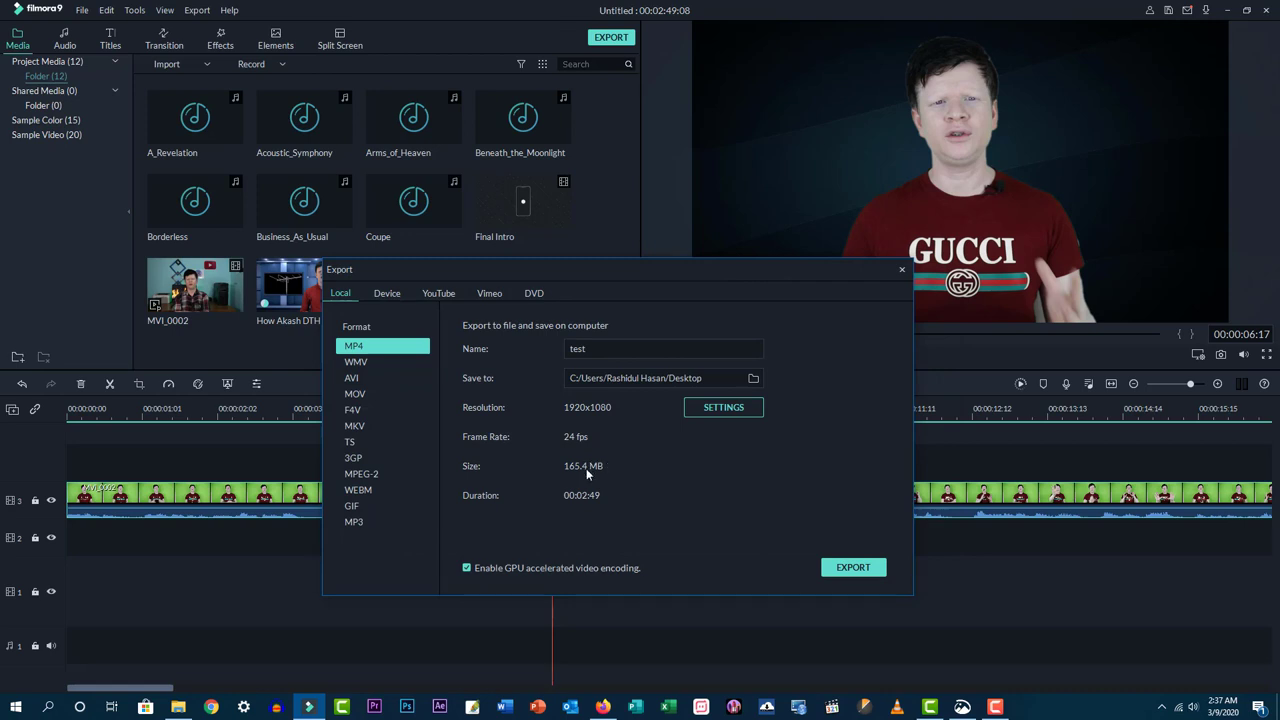
# - Set the export quality to Best at 1920x1080, keeping the video bit rate at 10000 kbps
pyautogui.click(691, 414)
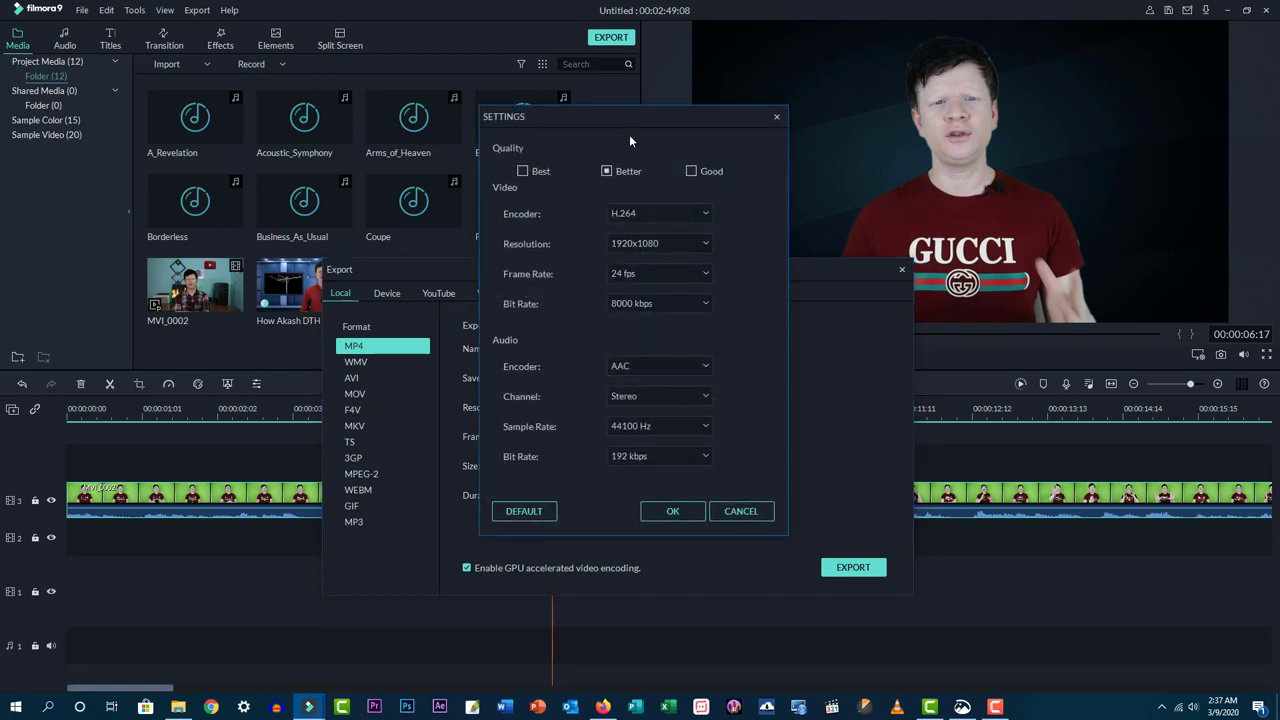
pyautogui.moveTo(627, 122); pyautogui.dragTo(640, 227)
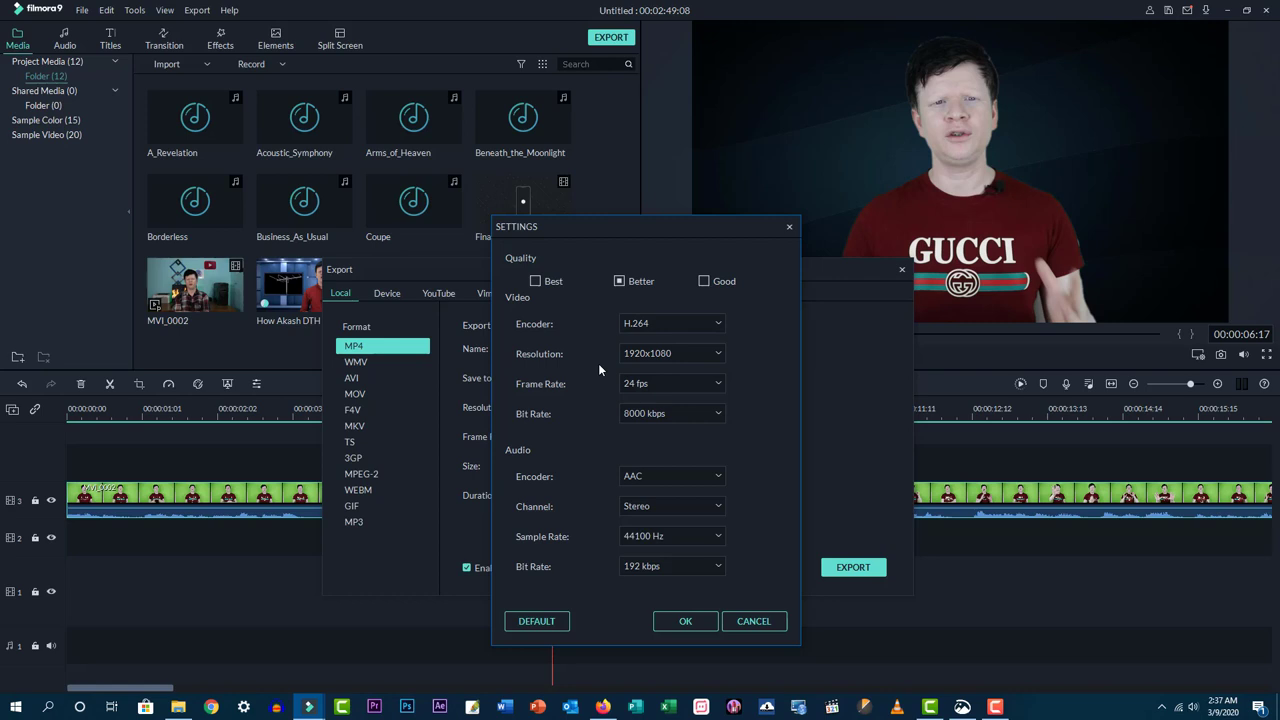
pyautogui.click(701, 356)
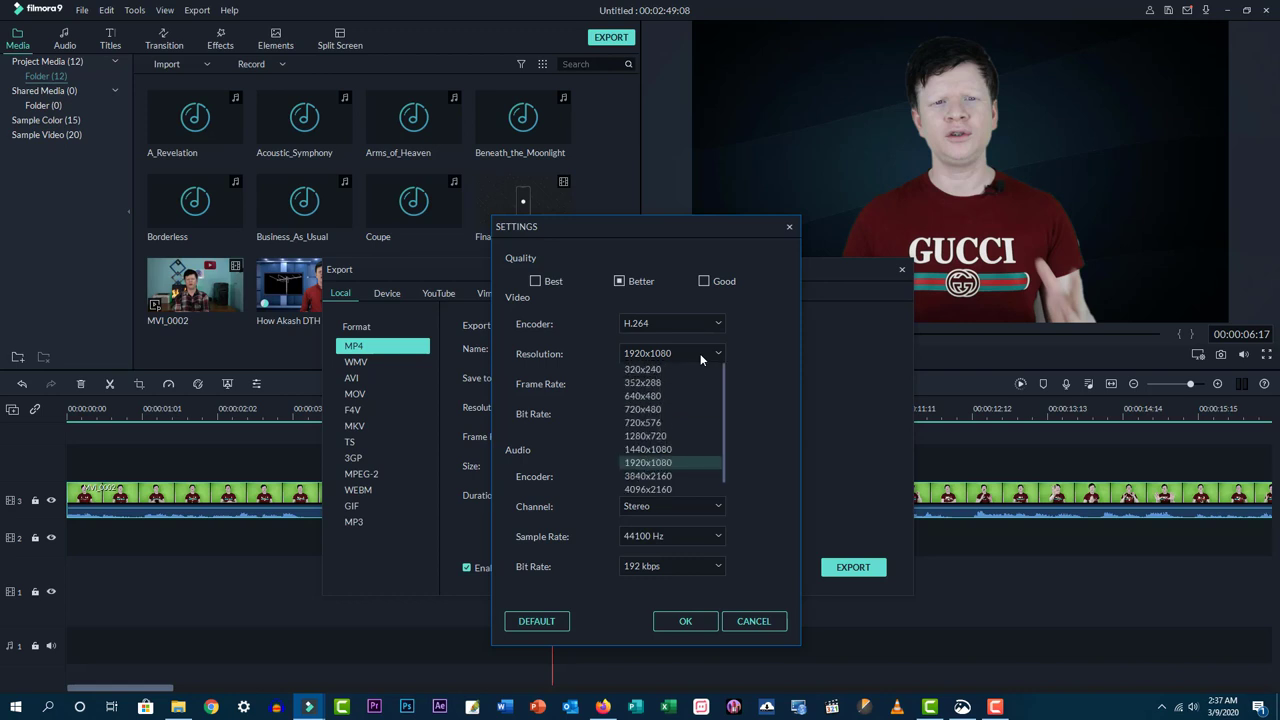
pyautogui.click(687, 464)
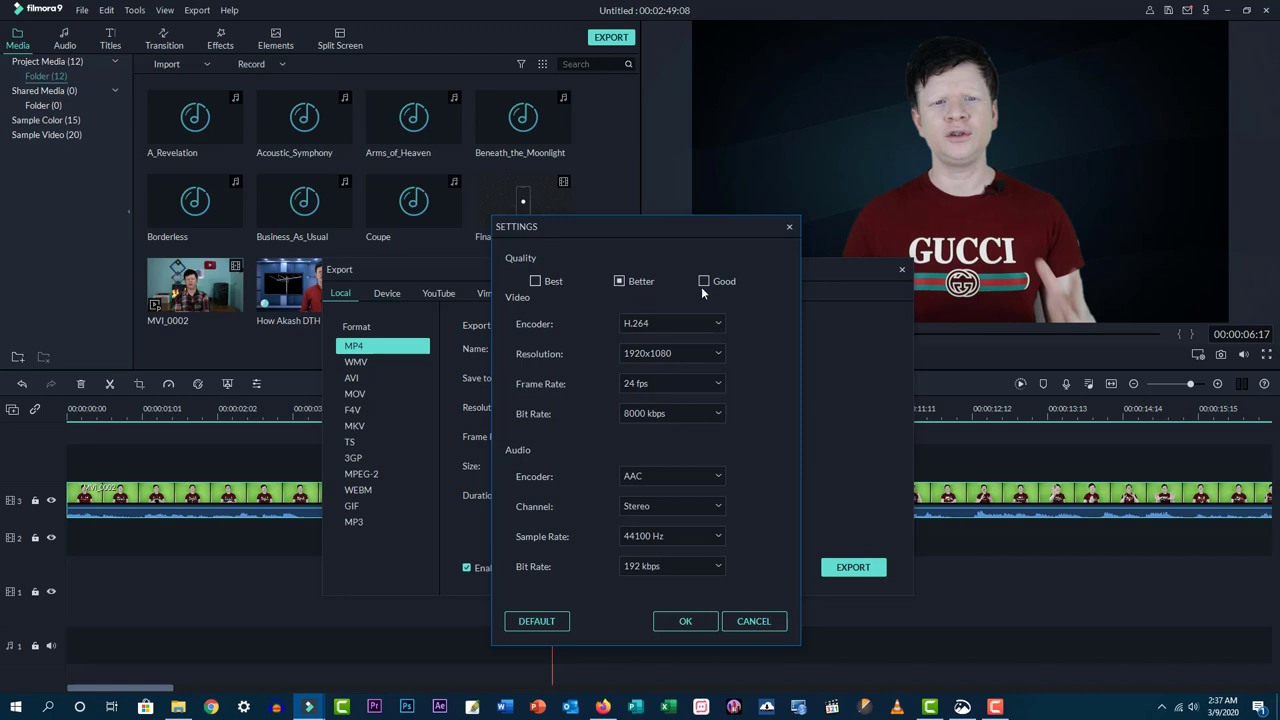
pyautogui.click(548, 287)
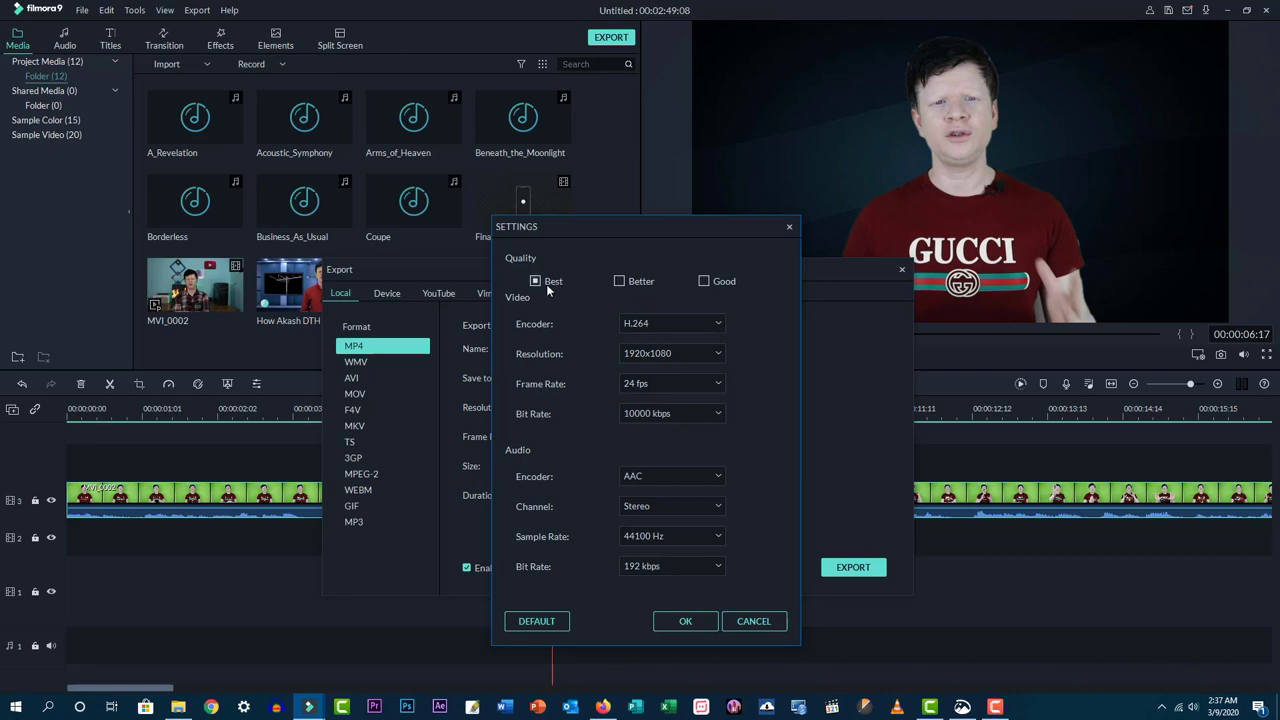
pyautogui.click(650, 413)
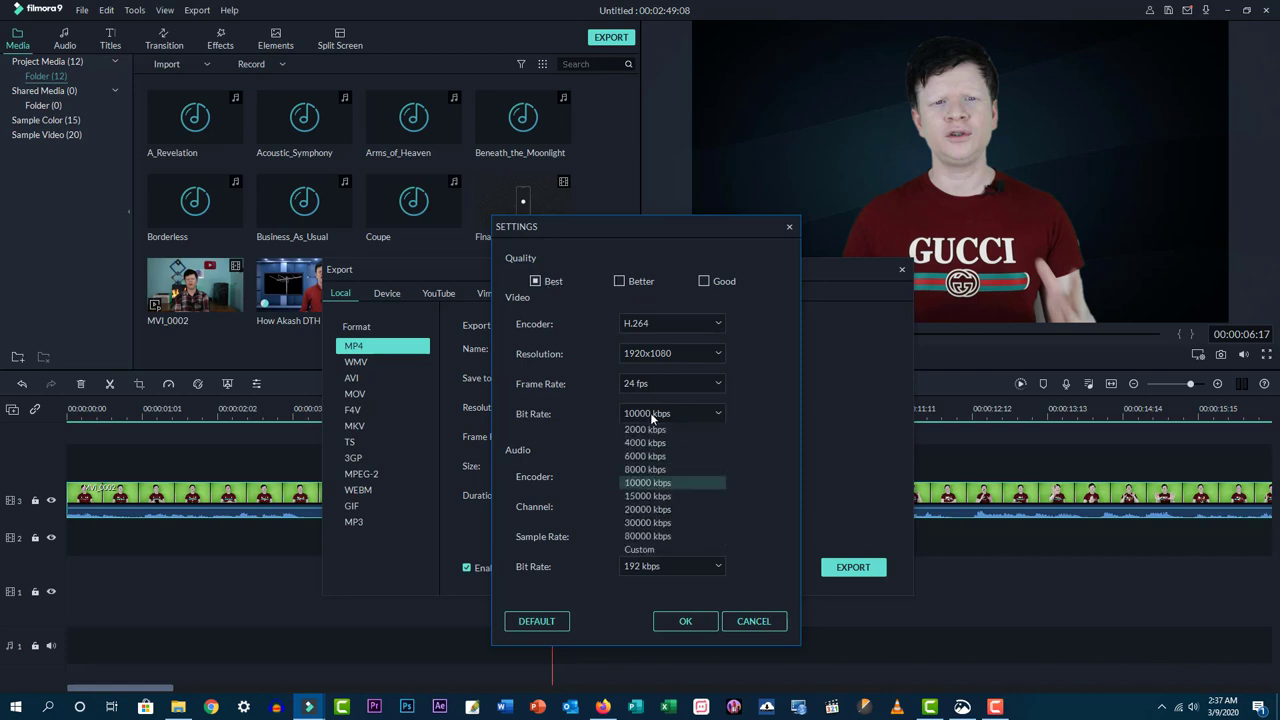
pyautogui.click(651, 416)
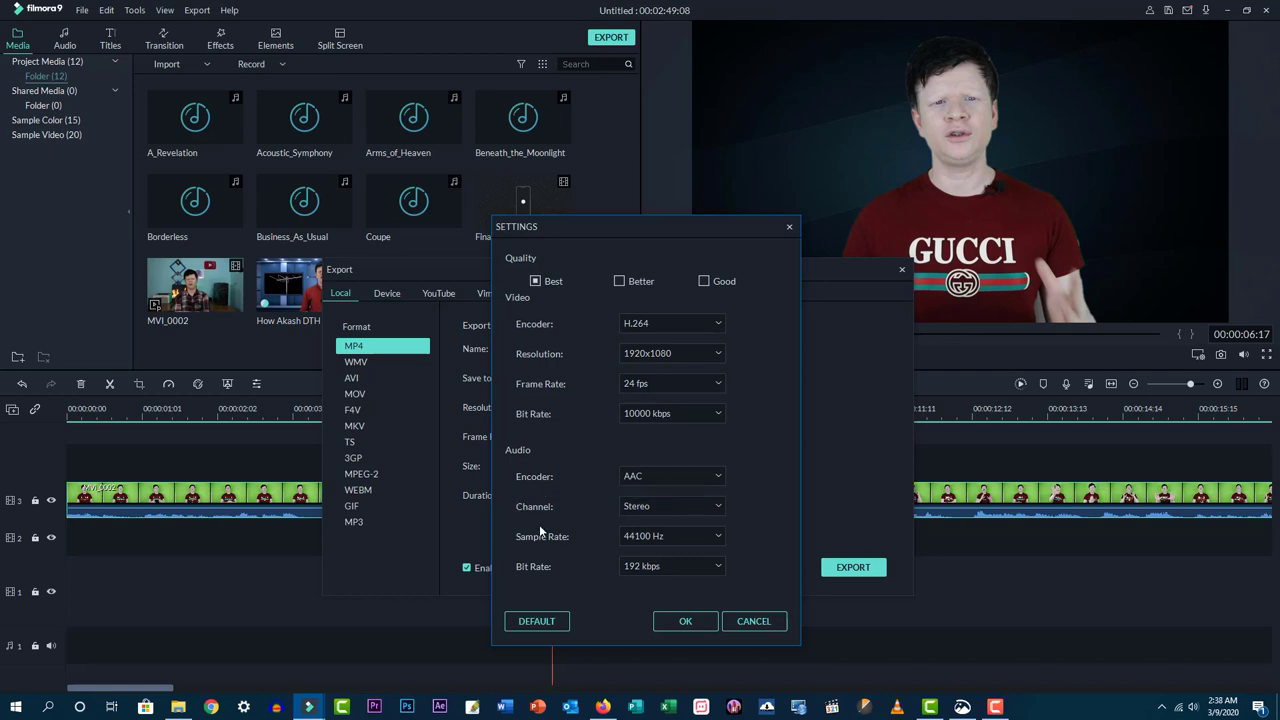
# - Set the export's audio bit rate to 320 kbps and accept the export settings
pyautogui.click(630, 536)
pyautogui.click(564, 554)
pyautogui.click(654, 568)
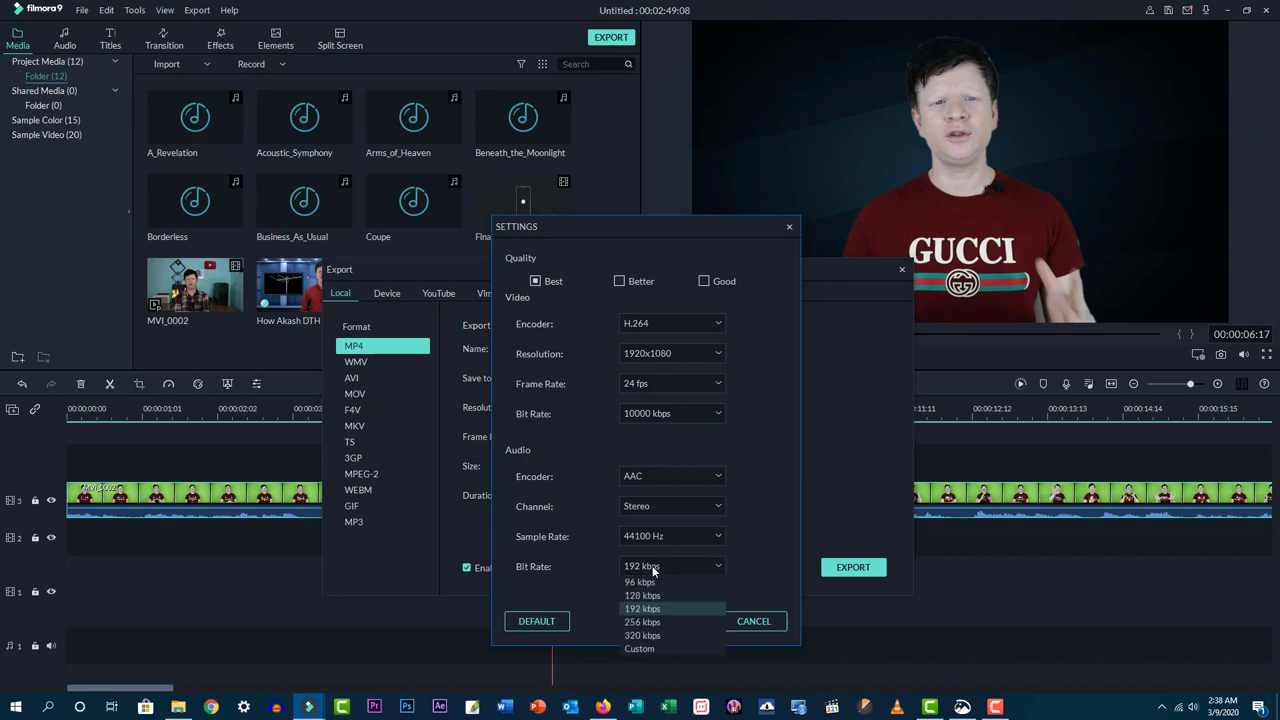
pyautogui.click(651, 635)
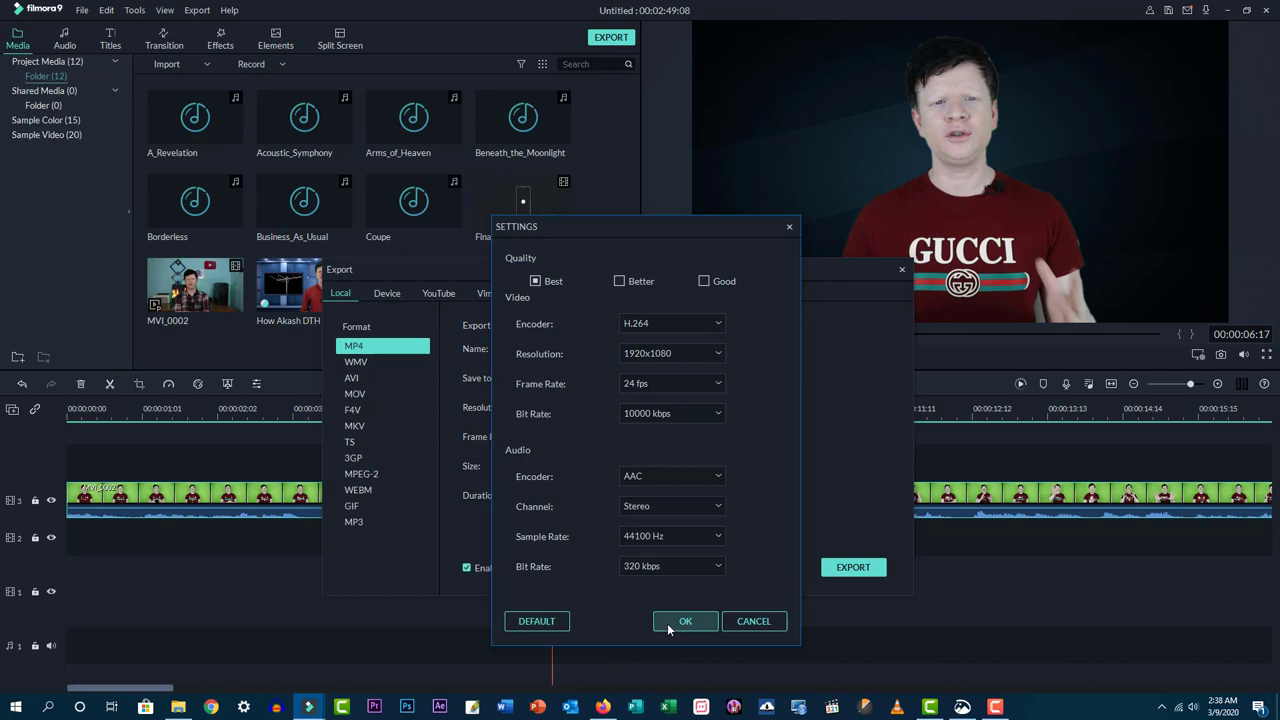
pyautogui.click(667, 626)
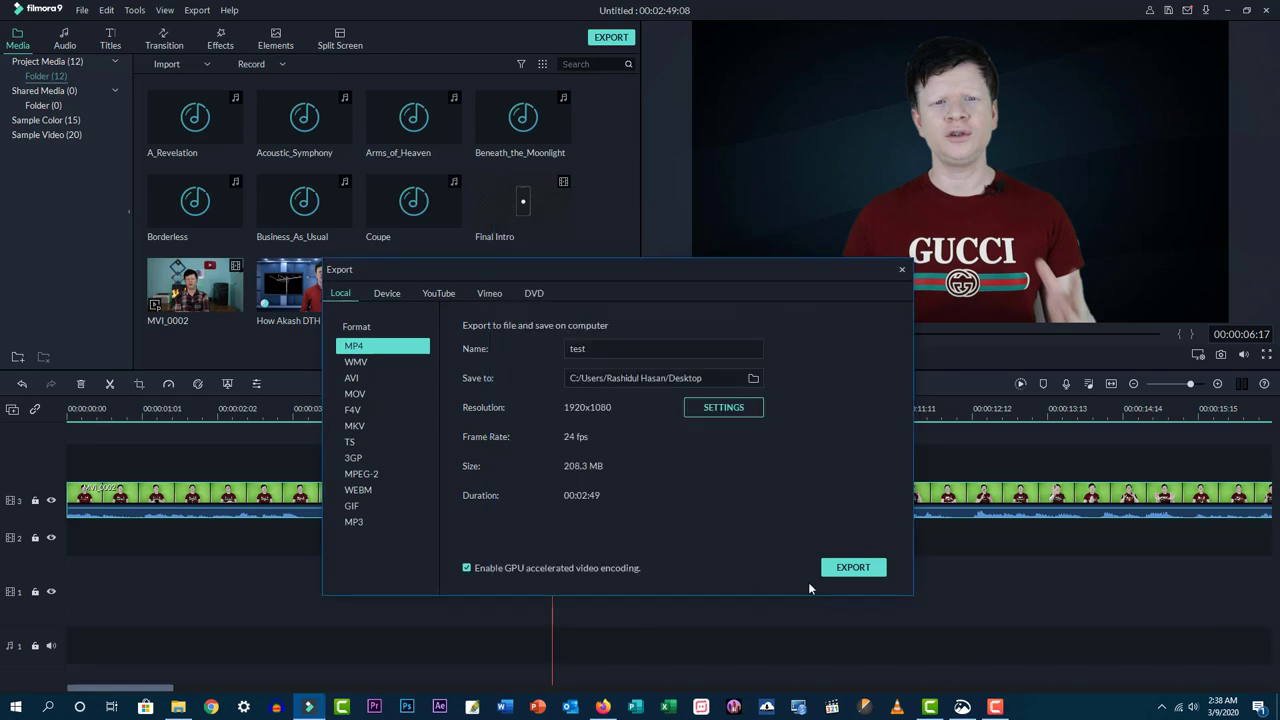
# - Start exporting the video, keep Sound reminder as the action when done, and cancel the export
pyautogui.click(849, 570)
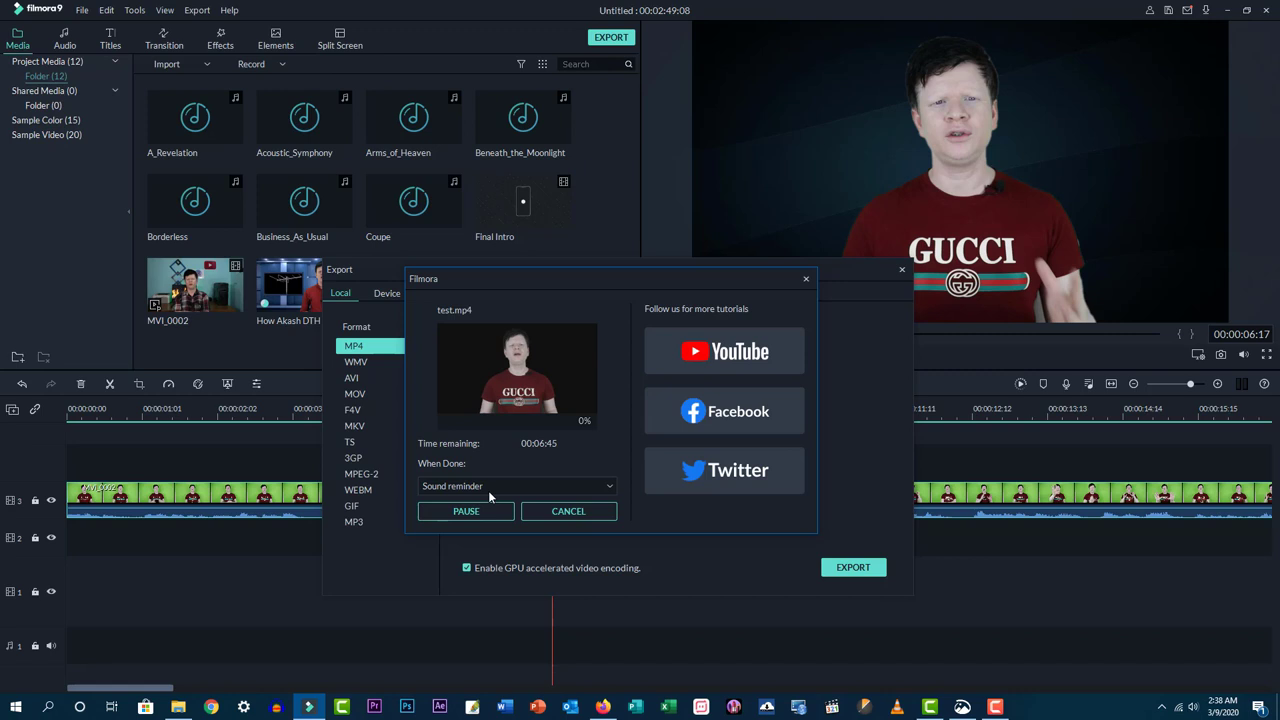
pyautogui.click(491, 488)
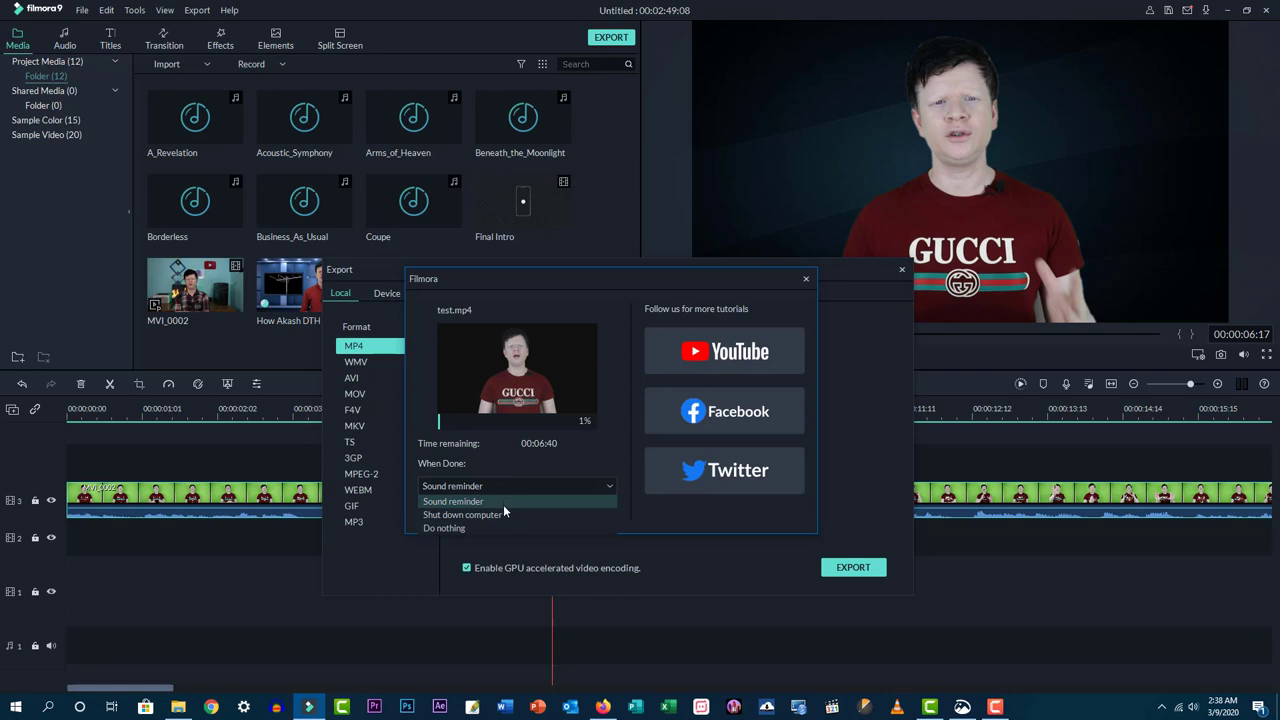
pyautogui.click(503, 504)
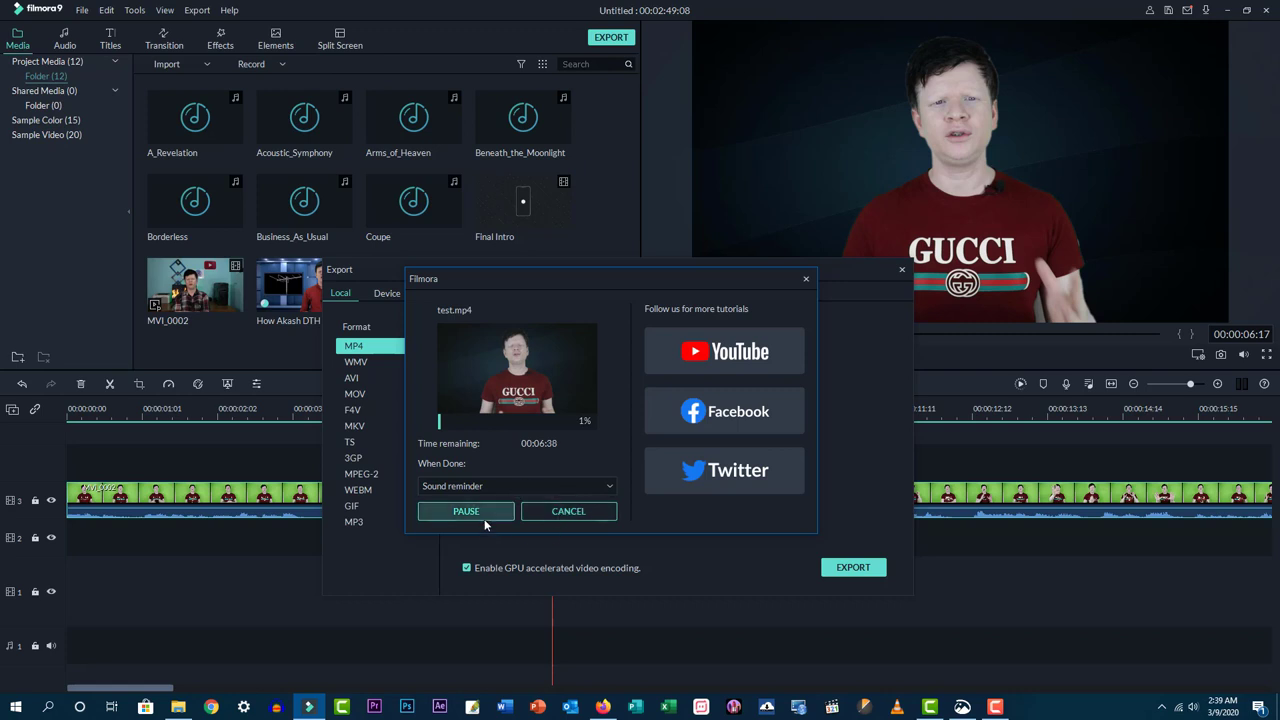
pyautogui.click(590, 512)
pyautogui.click(669, 409)
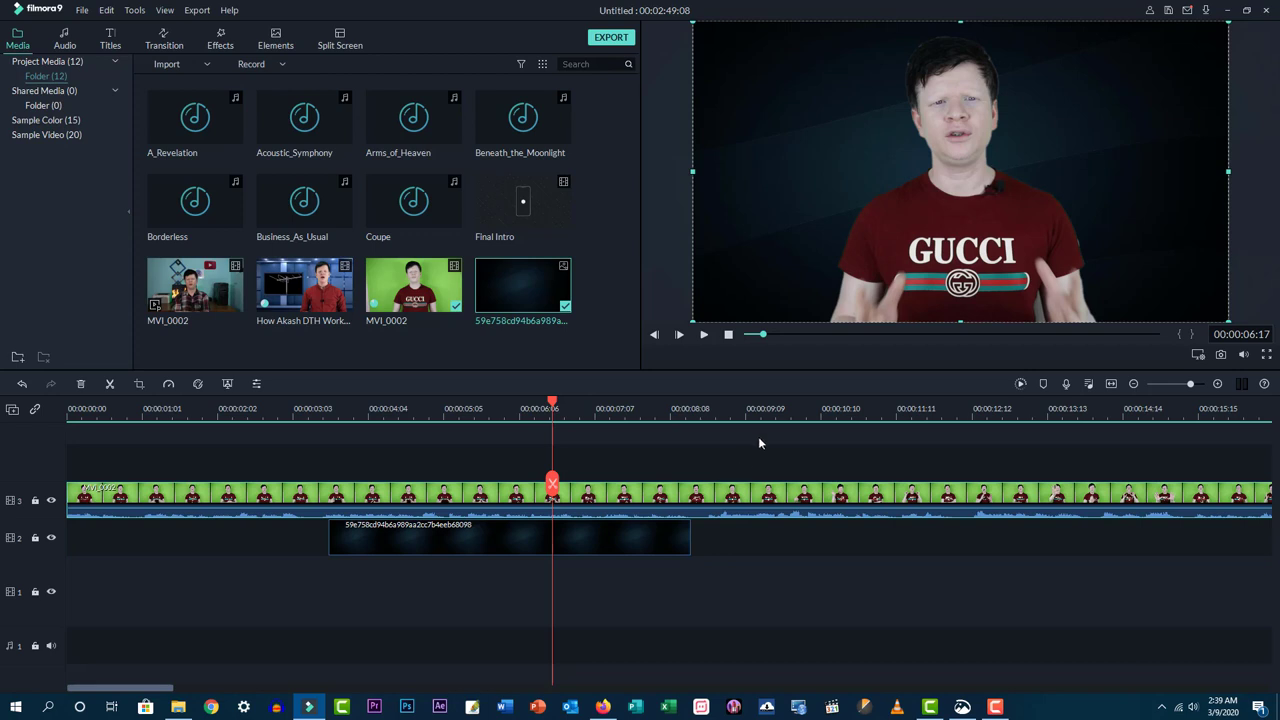
# - Move the playhead to 00:00:09:11, browse the video effects library and preview the Harry Potter and Holiday filters
pyautogui.click(750, 411)
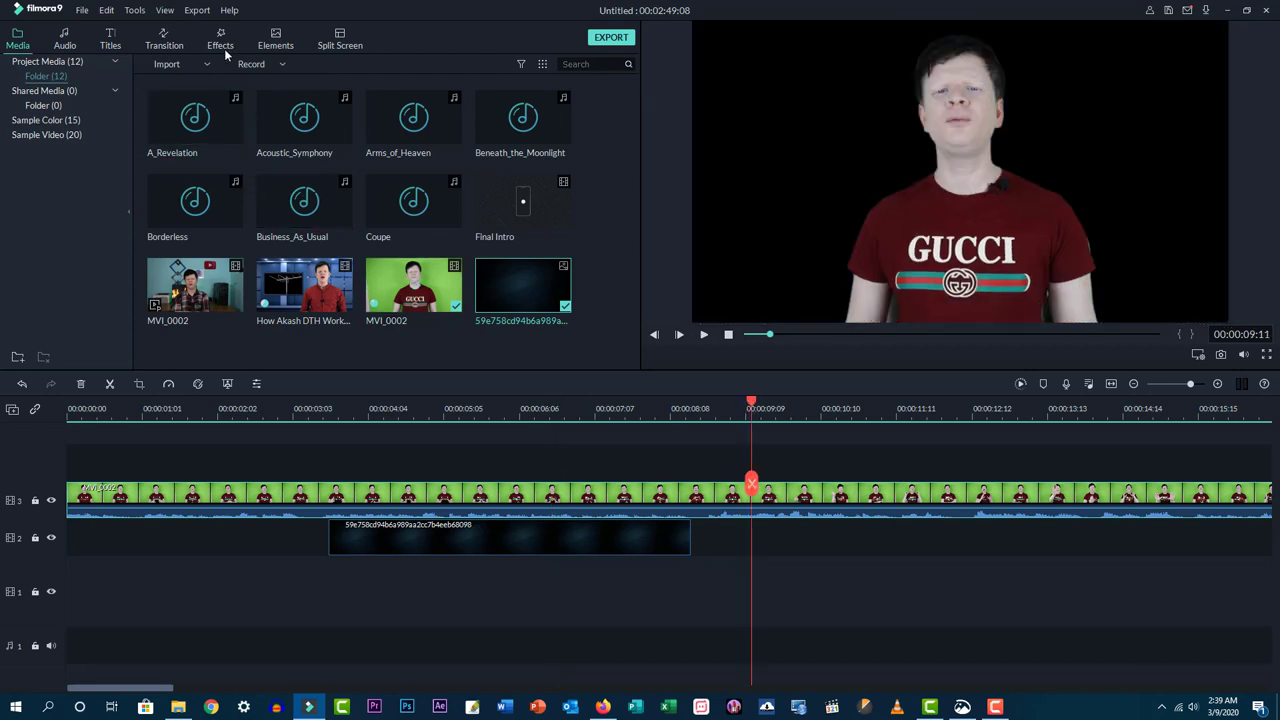
pyautogui.click(222, 40)
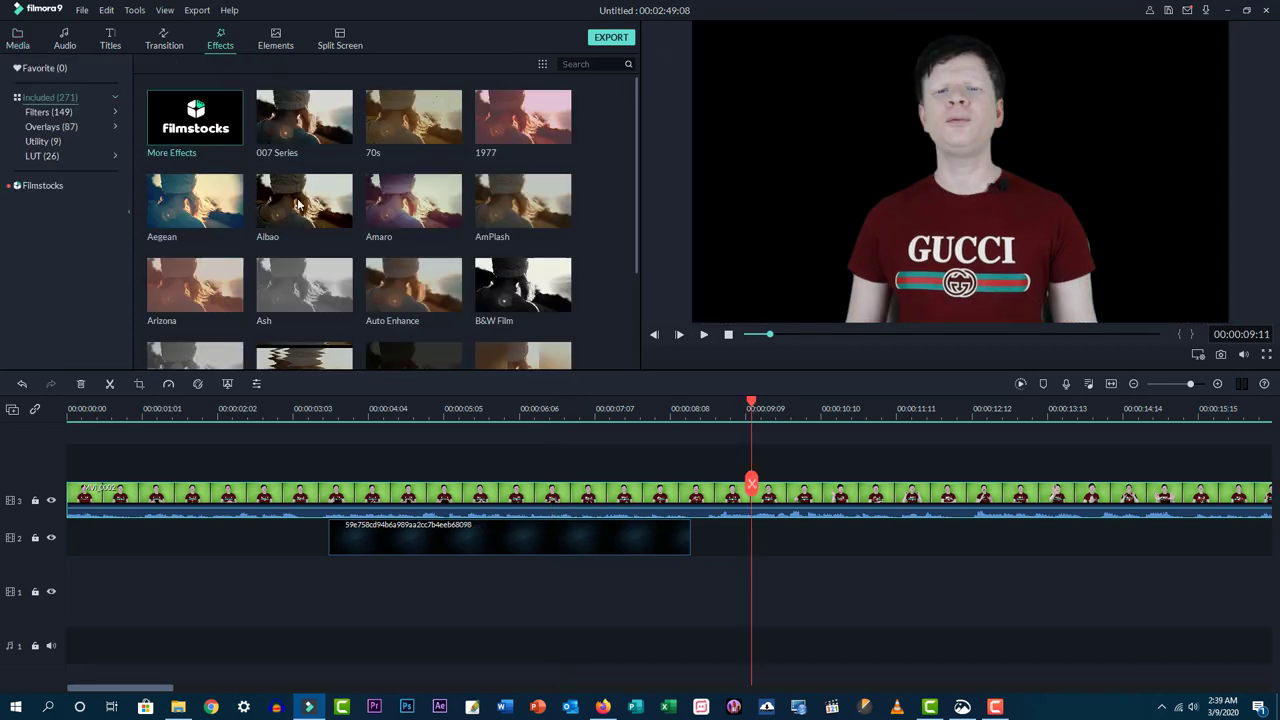
pyautogui.scroll(-8, 433, 253)
pyautogui.scroll(5, 433, 253)
pyautogui.scroll(-3, 433, 256)
pyautogui.scroll(-5, 433, 257)
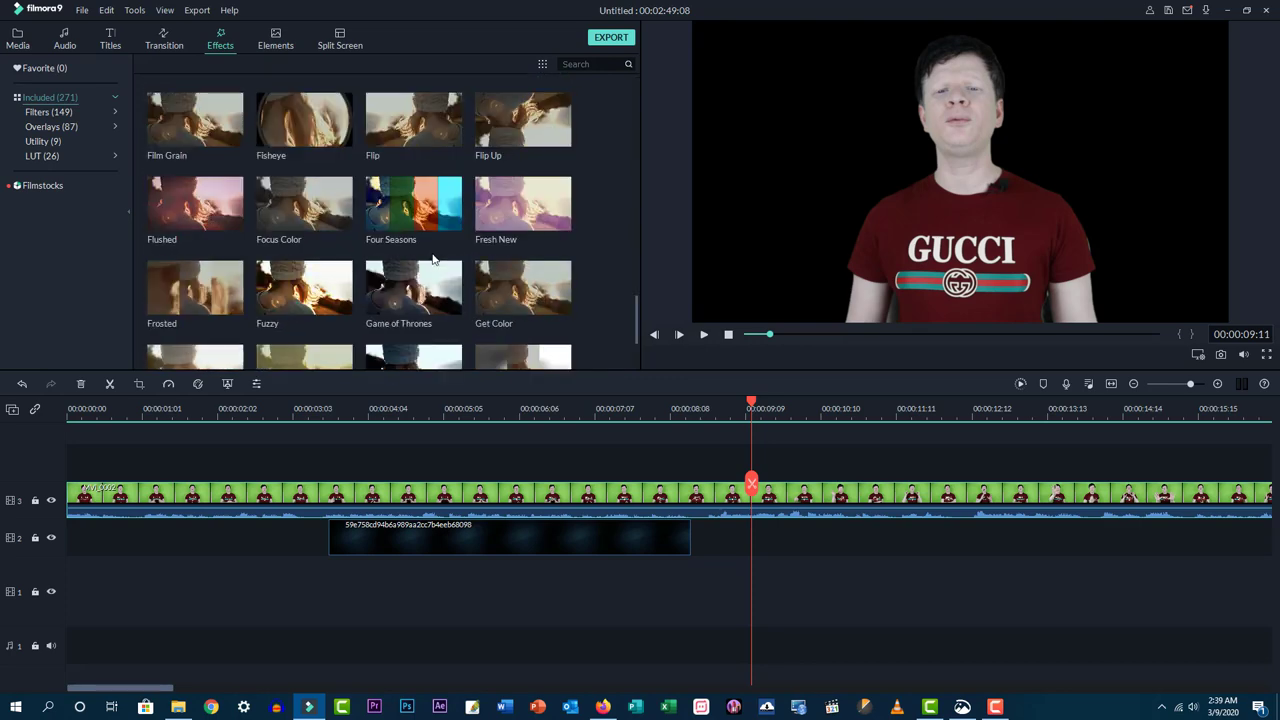
pyautogui.scroll(-2, 433, 258)
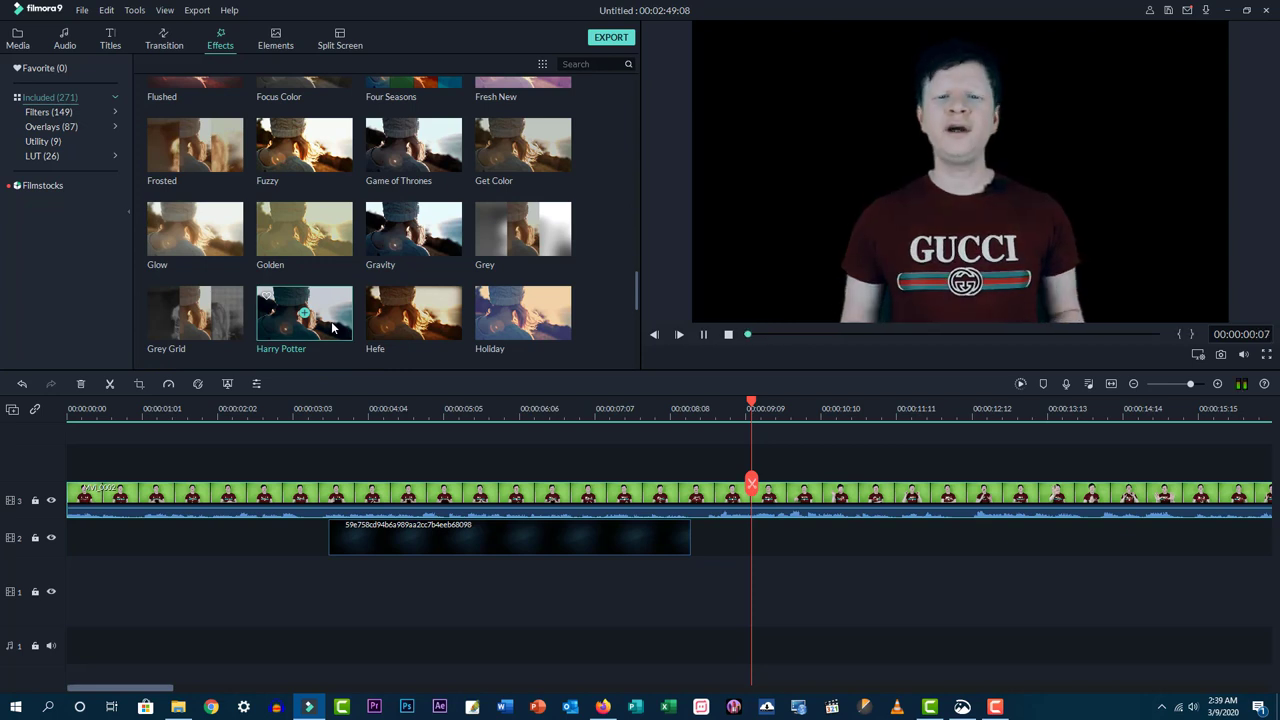
pyautogui.click(500, 329)
pyautogui.scroll(-3, 500, 329)
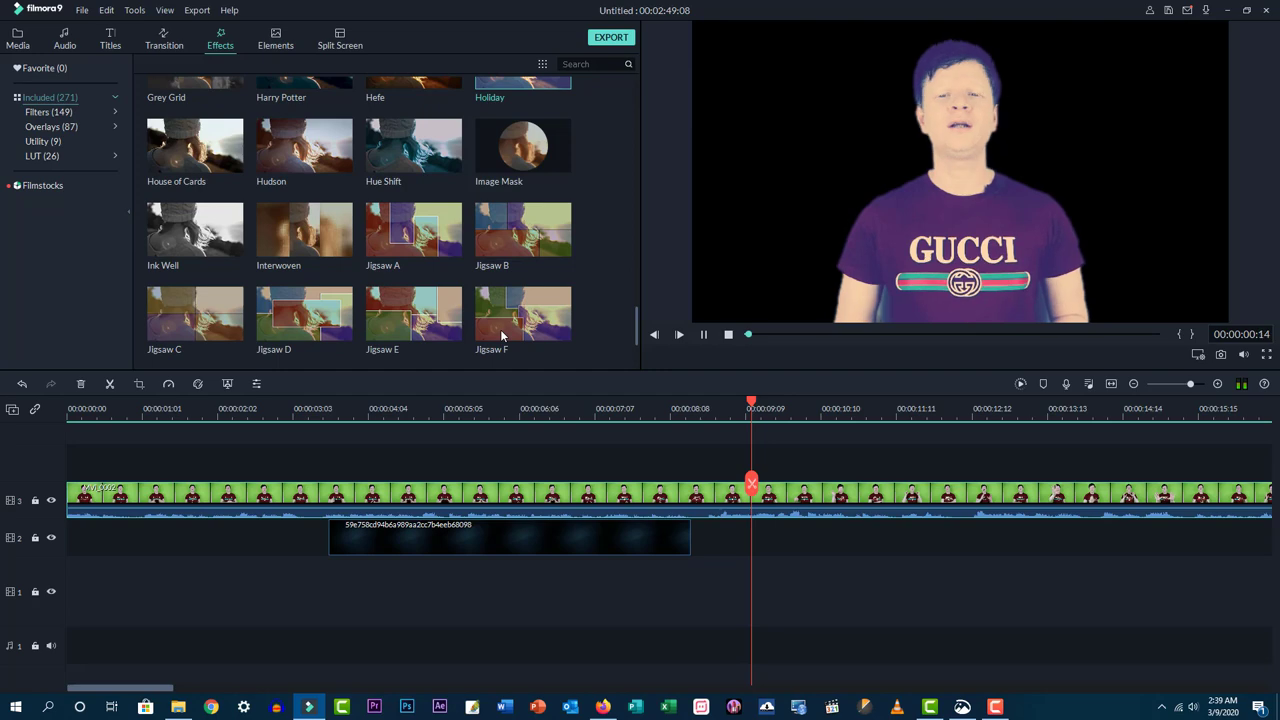
pyautogui.scroll(-8, 500, 329)
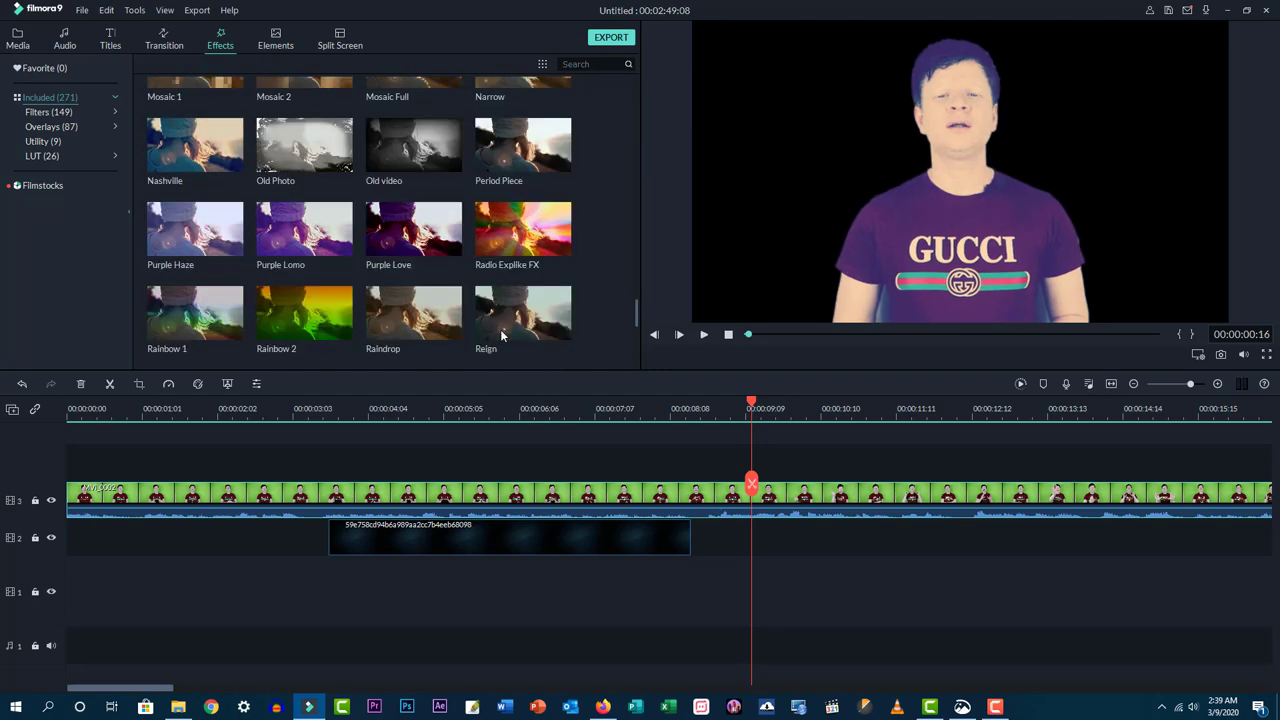
# - Try the Raindrop and Video Wall effects on the green-screen clip and play back each one
pyautogui.moveTo(434, 334); pyautogui.dragTo(762, 497)
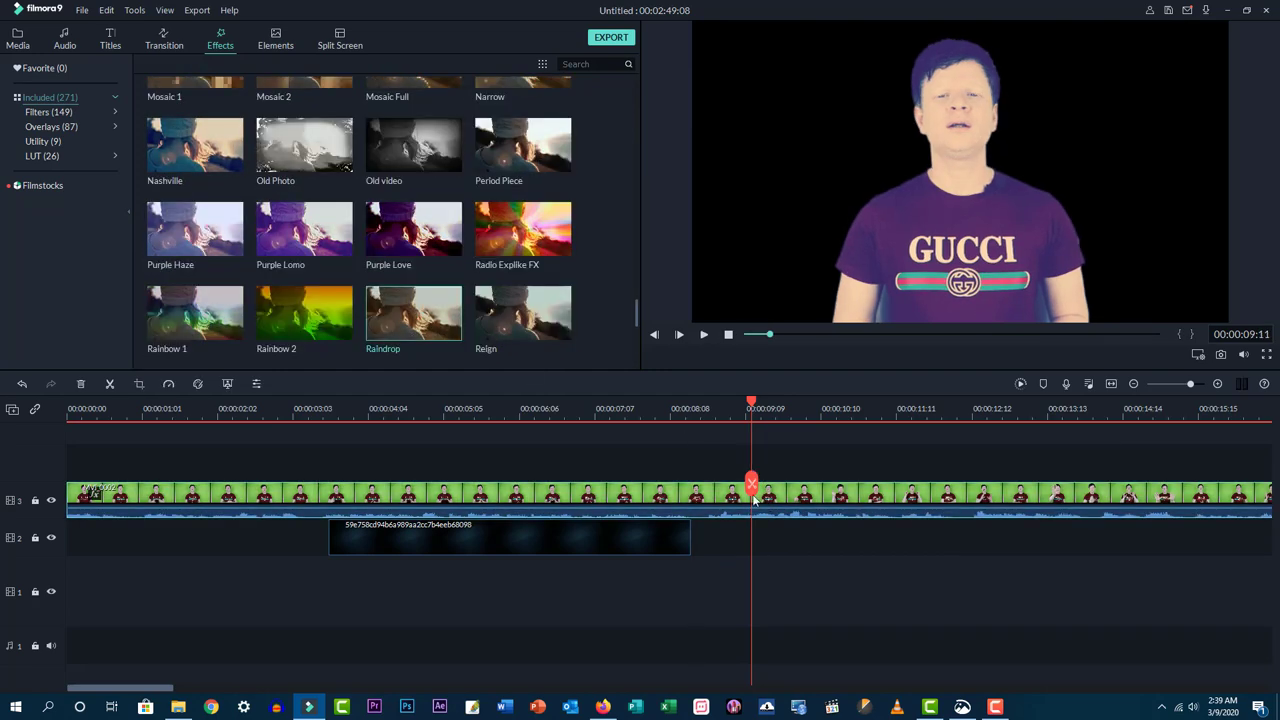
pyautogui.press('space')
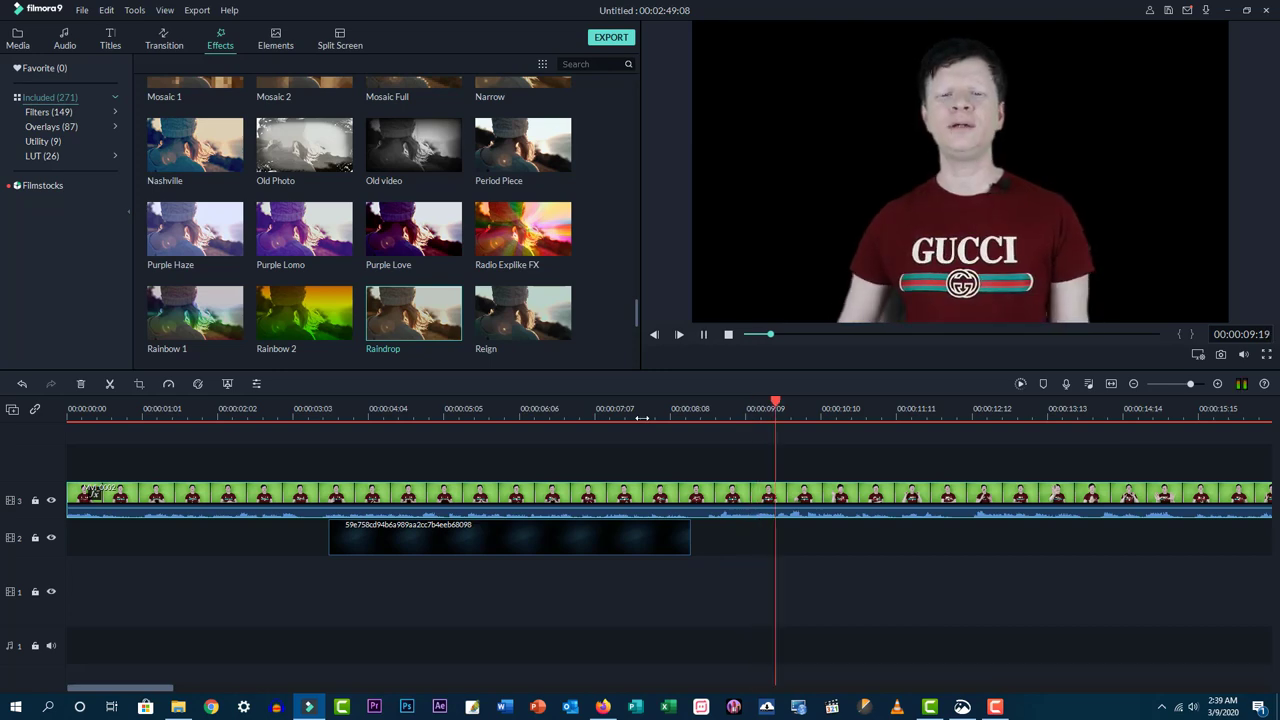
pyautogui.scroll(-10, 512, 296)
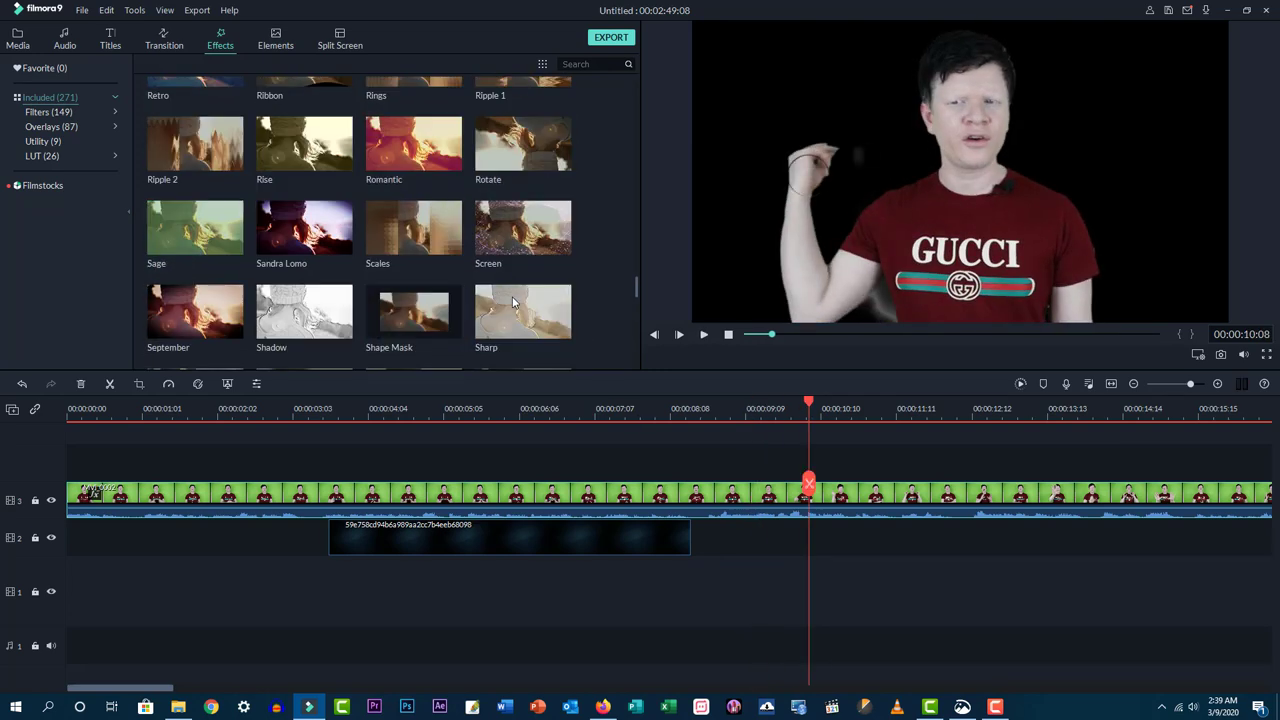
pyautogui.scroll(-5, 512, 296)
pyautogui.moveTo(304, 145); pyautogui.dragTo(768, 505)
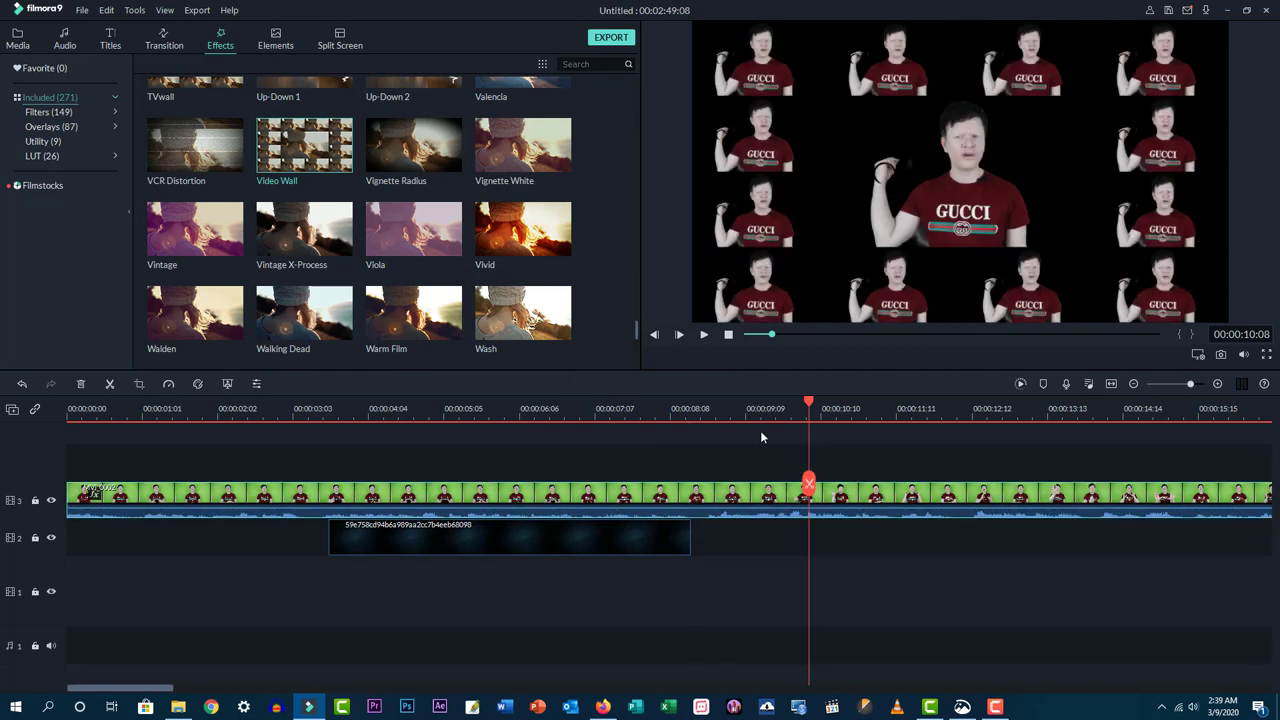
pyautogui.press('space')
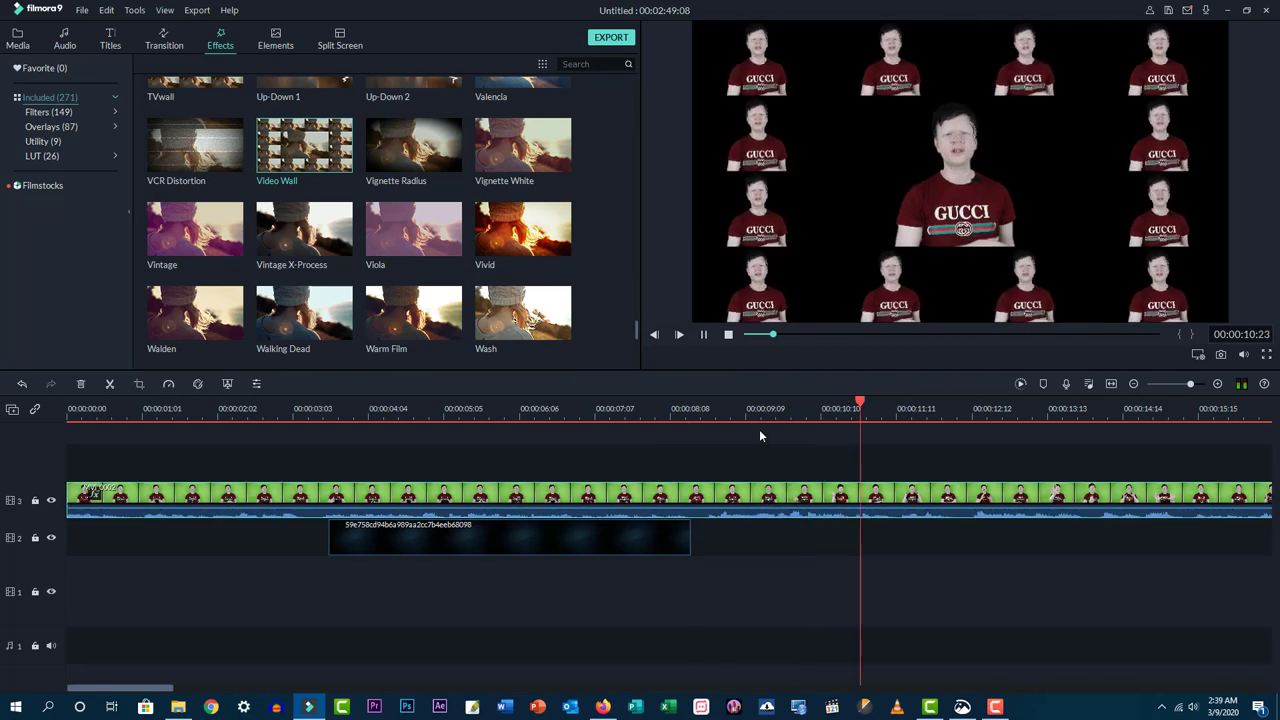
pyautogui.press('space')
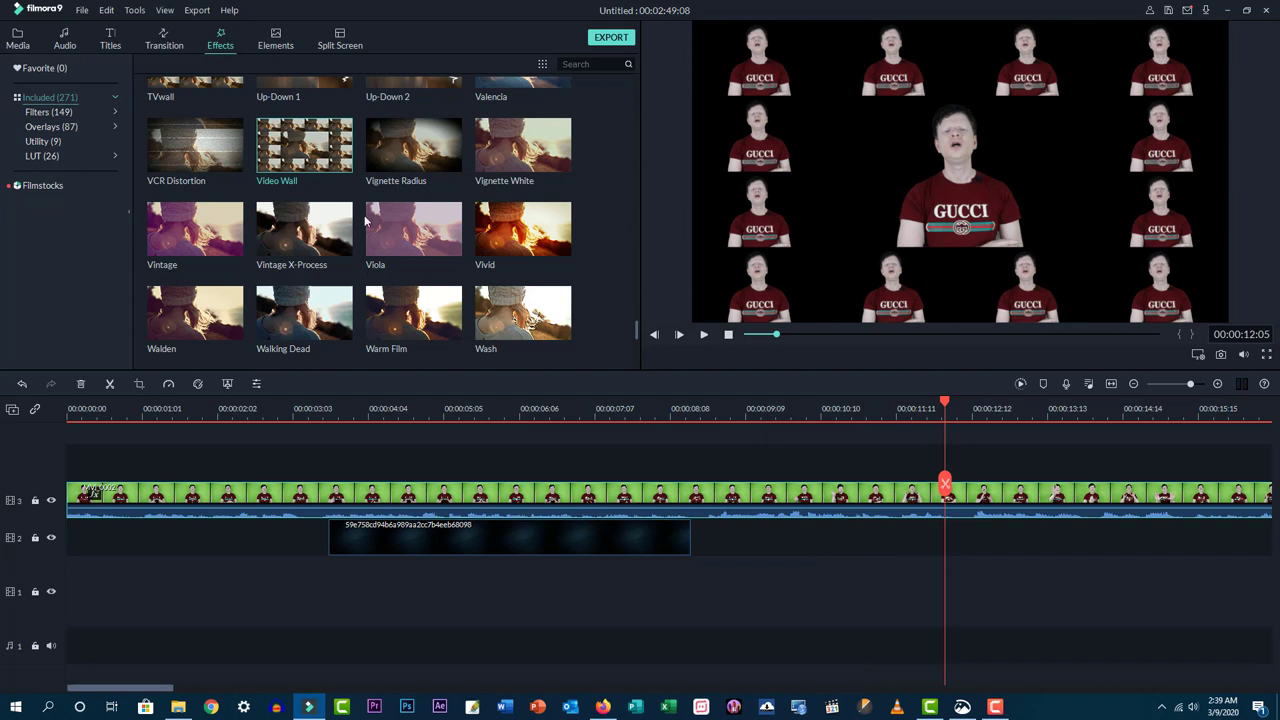
# - Try the Vintage effect on the green-screen clip, and undo the added effects and the clip's move to track 3
pyautogui.moveTo(228, 258); pyautogui.dragTo(760, 503)
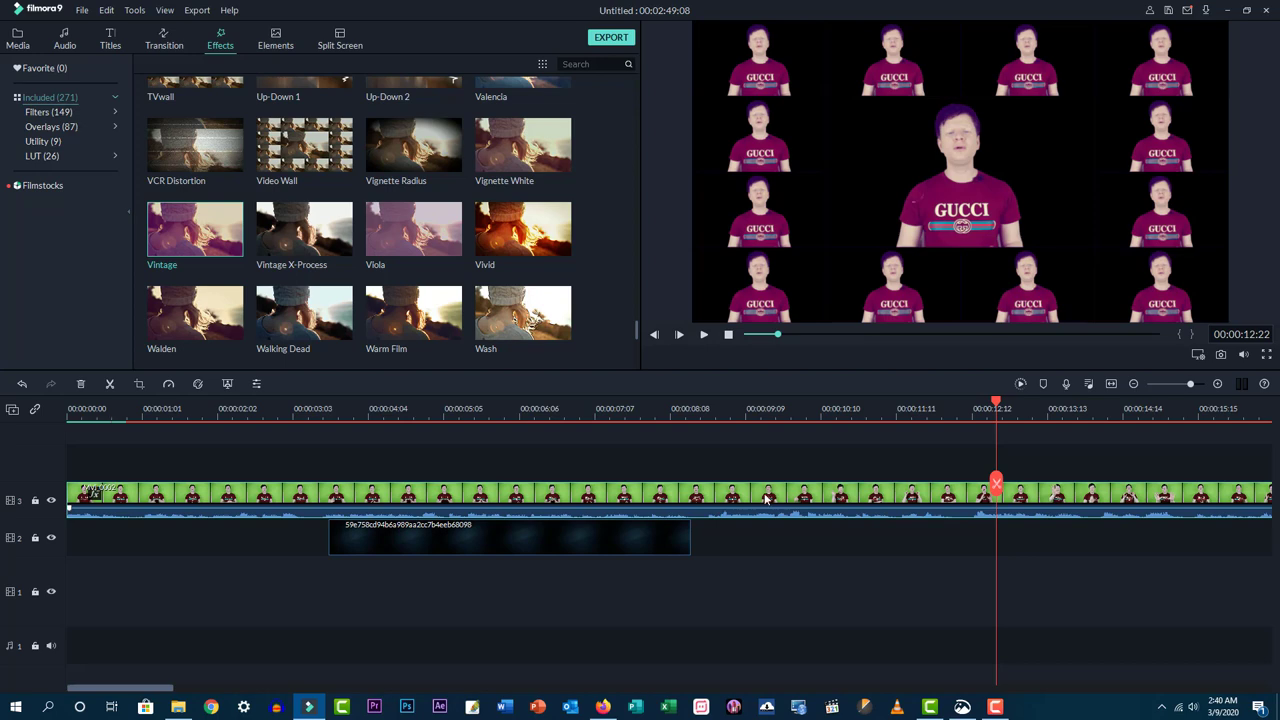
pyautogui.scroll(20, 462, 297)
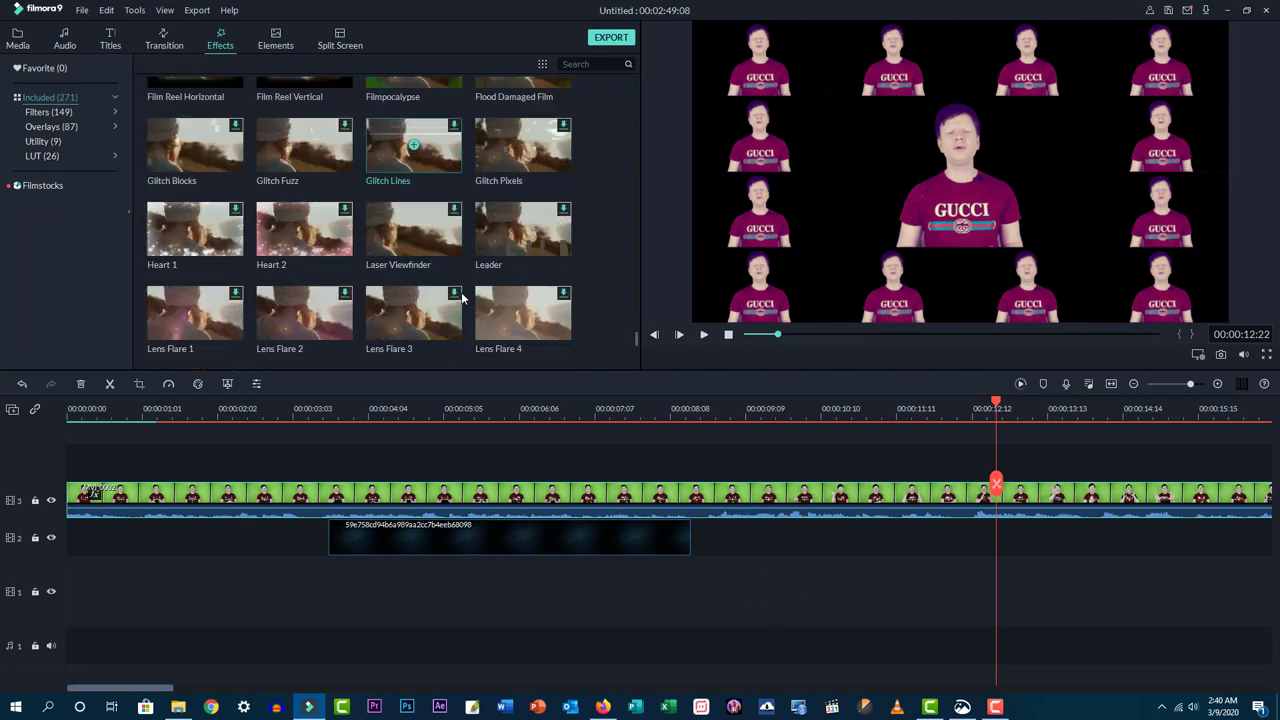
pyautogui.scroll(-5, 462, 297)
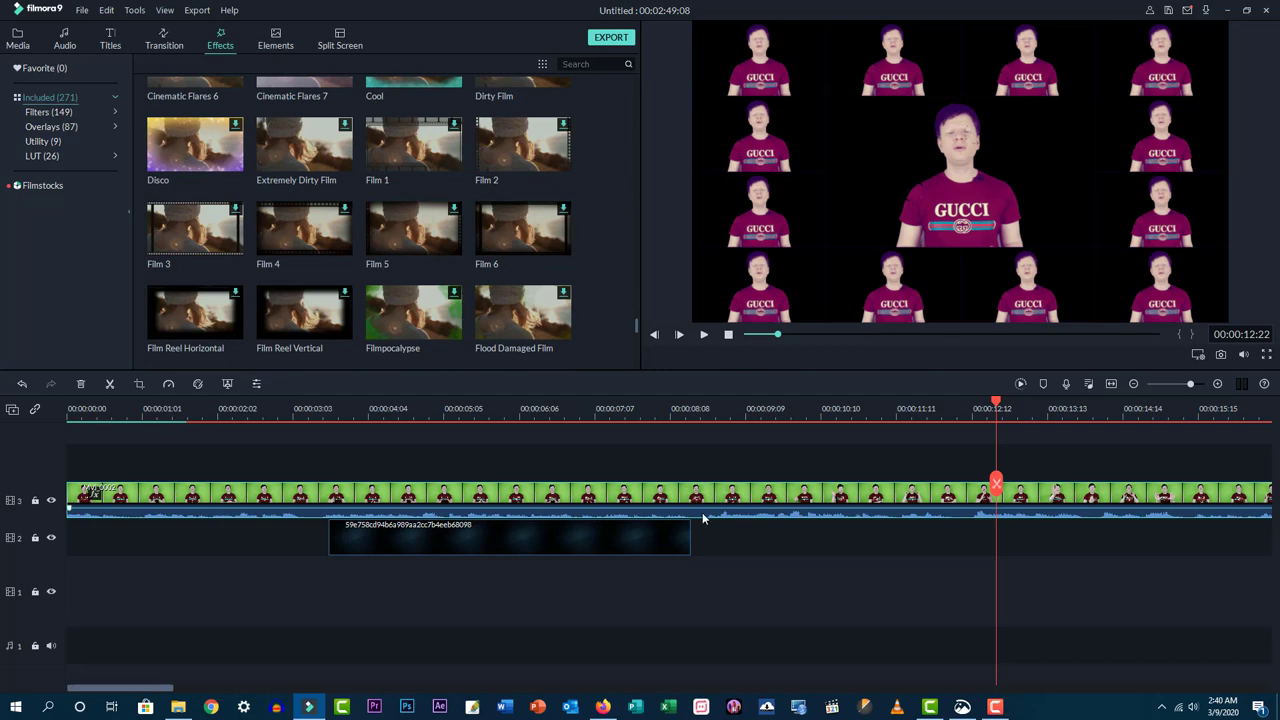
pyautogui.hotkey('ctrl', 'z')
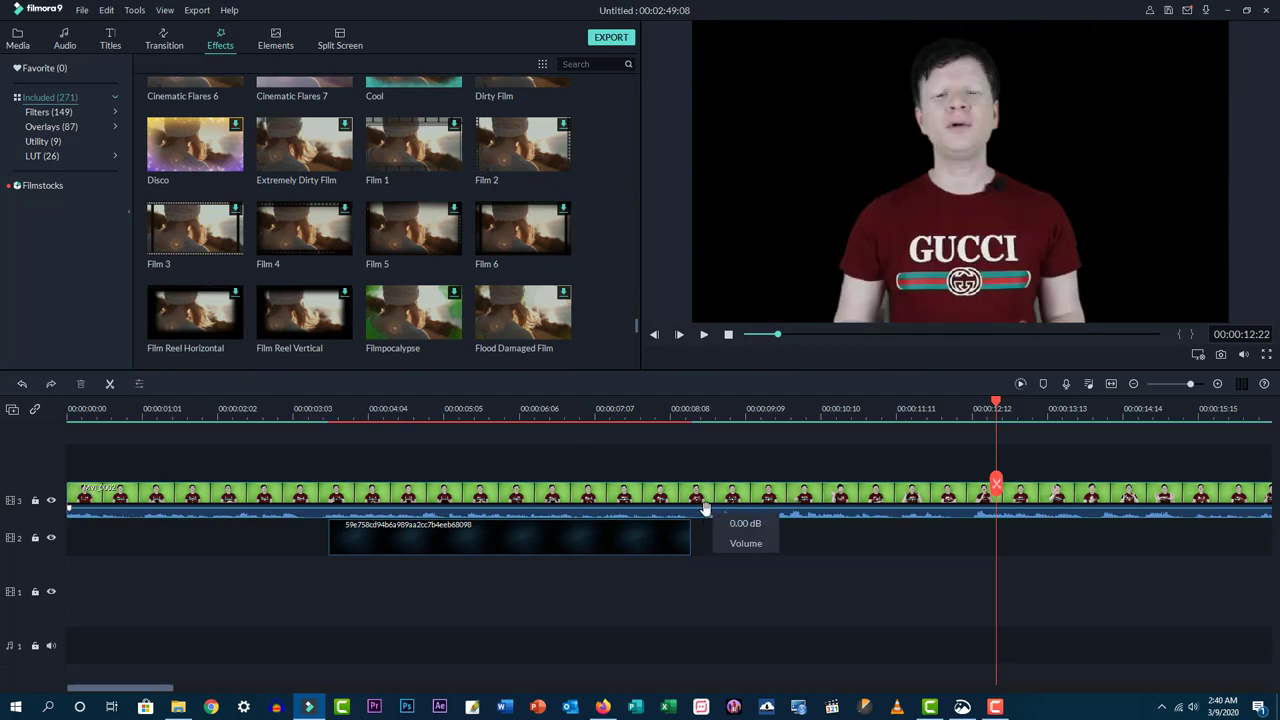
pyautogui.hotkey('ctrl', 'z')
# - Try the Vintage Viewfinder 2 overlay on the green-screen clip, play it back, and undo it
pyautogui.scroll(-10, 438, 260)
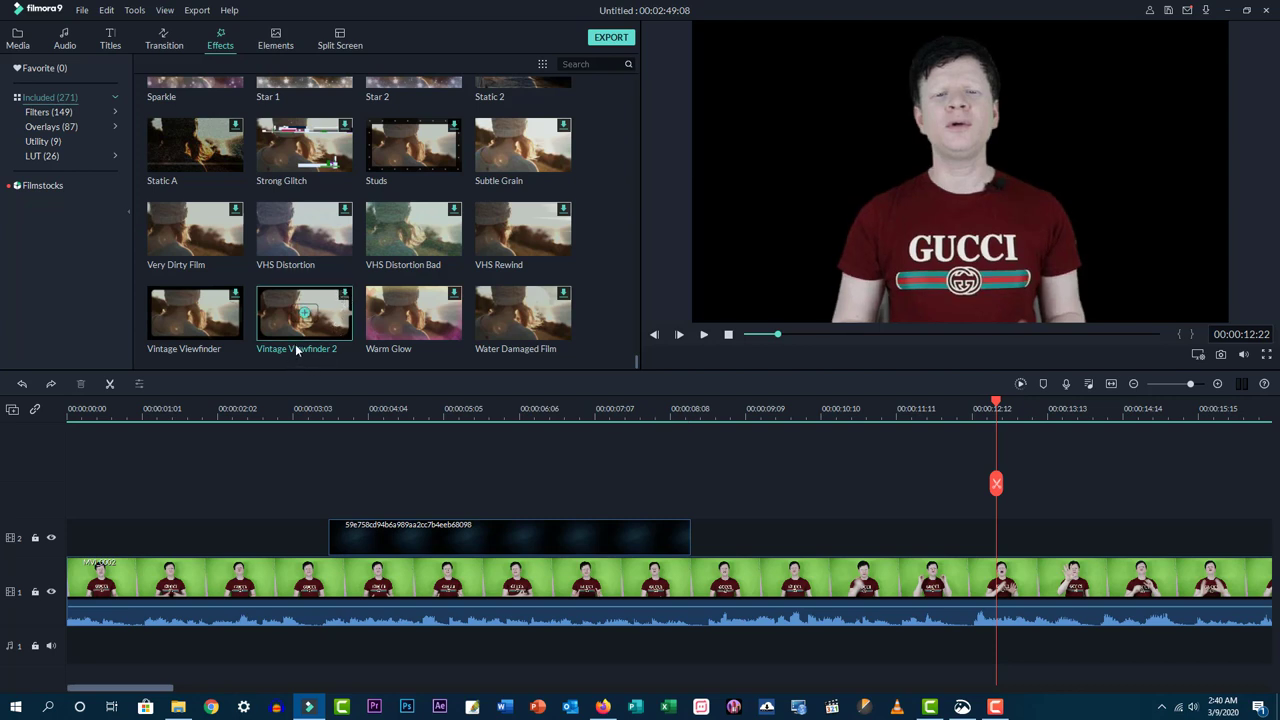
pyautogui.moveTo(325, 330); pyautogui.dragTo(759, 579)
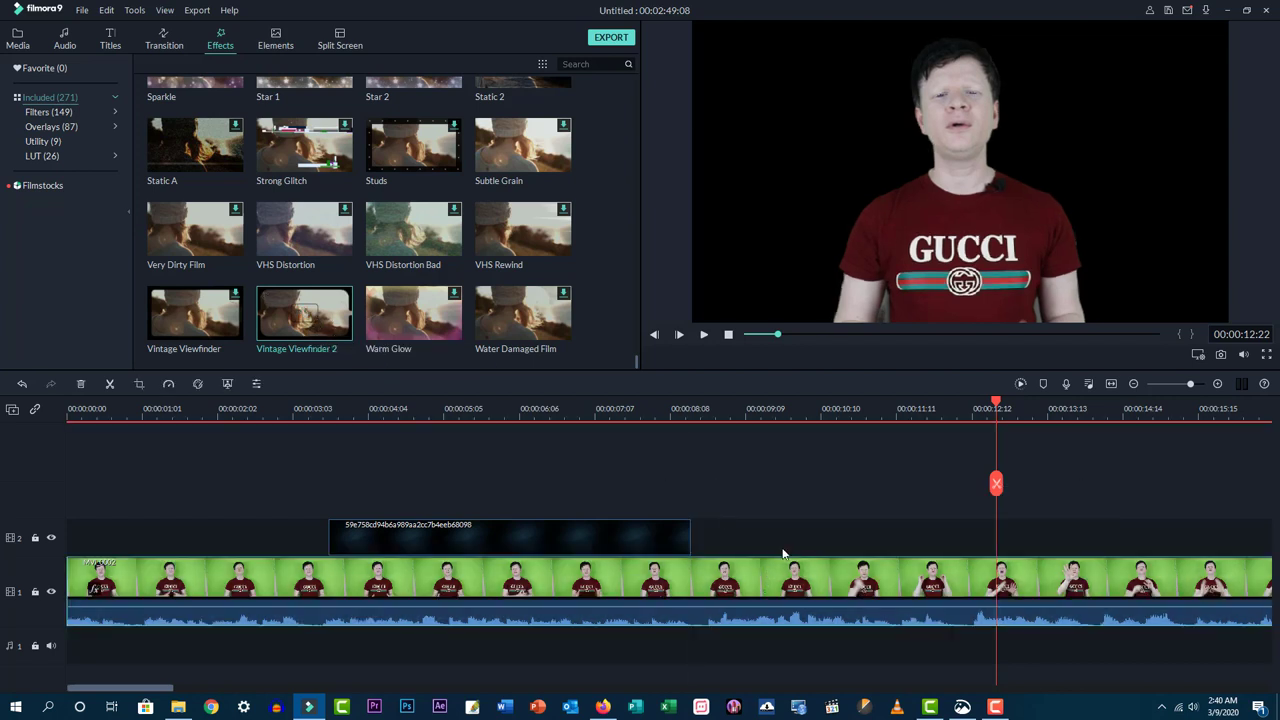
pyautogui.press('space')
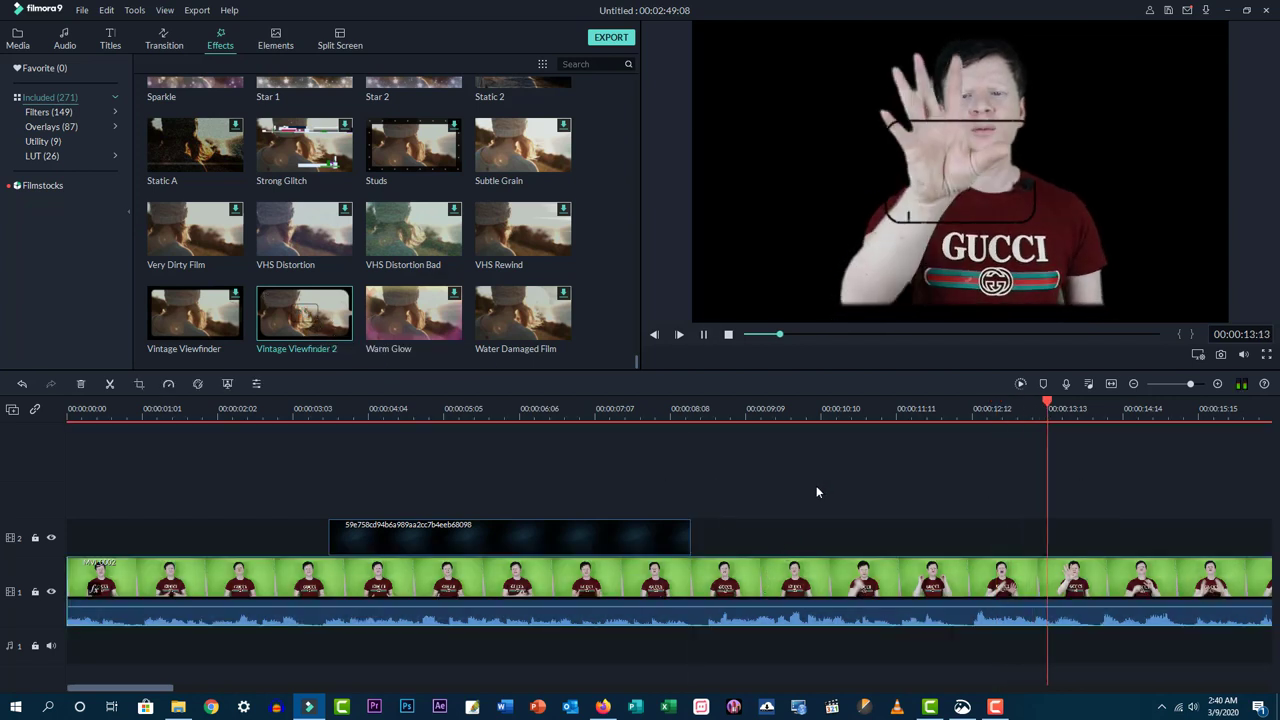
pyautogui.press('space')
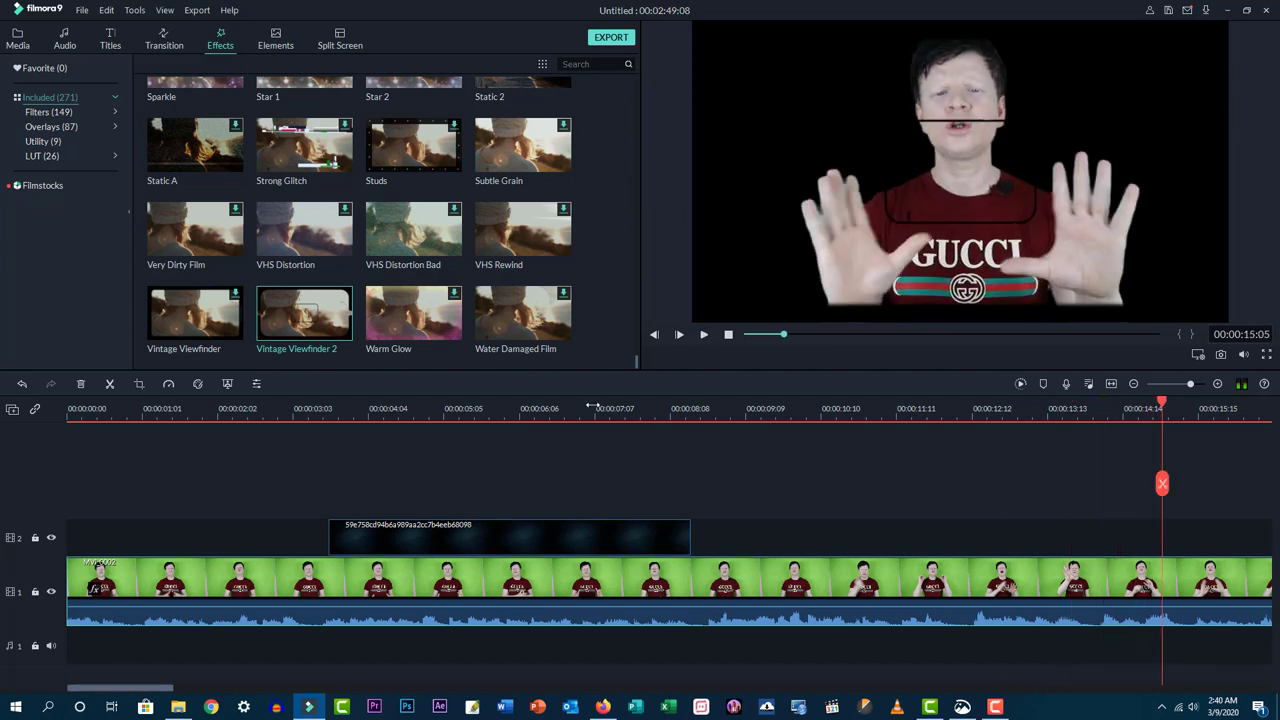
pyautogui.moveTo(326, 344); pyautogui.dragTo(828, 570)
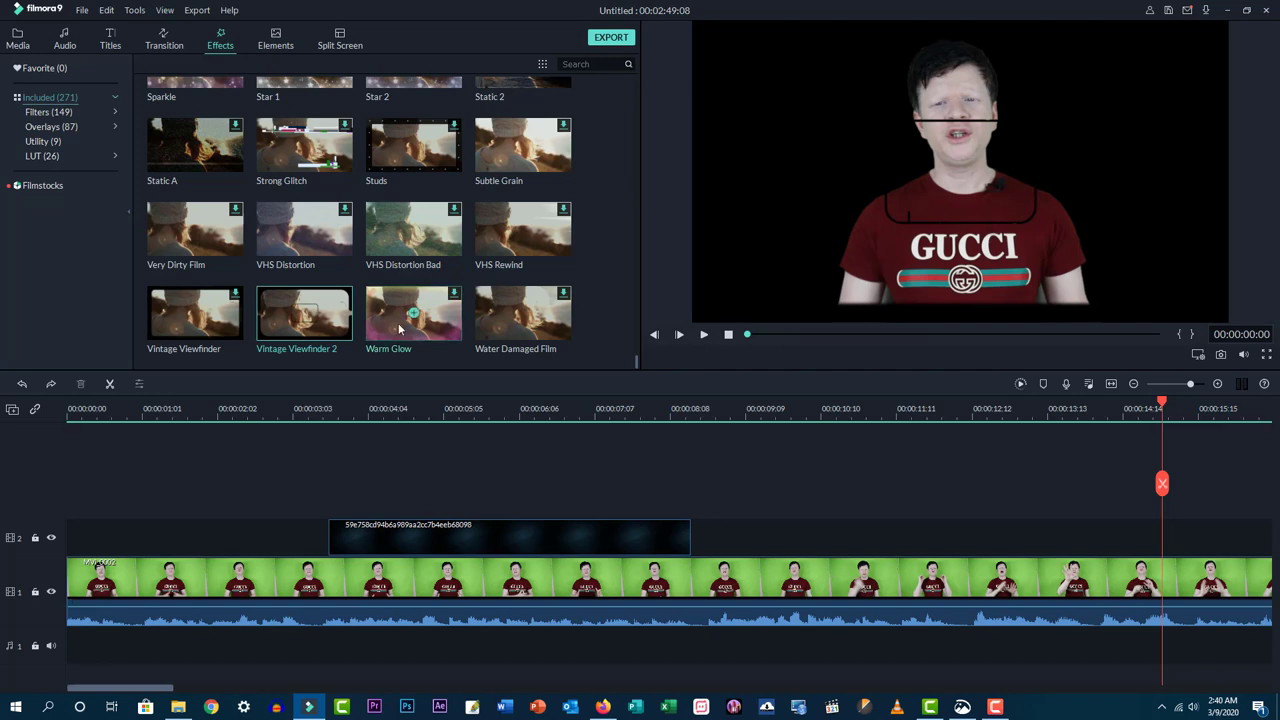
# - Apply the Disco overlay to the green-screen clip on track 1 and play back the result
pyautogui.scroll(10, 251, 228)
pyautogui.moveTo(251, 228); pyautogui.dragTo(849, 601)
pyautogui.moveTo(888, 486); pyautogui.dragTo(827, 408)
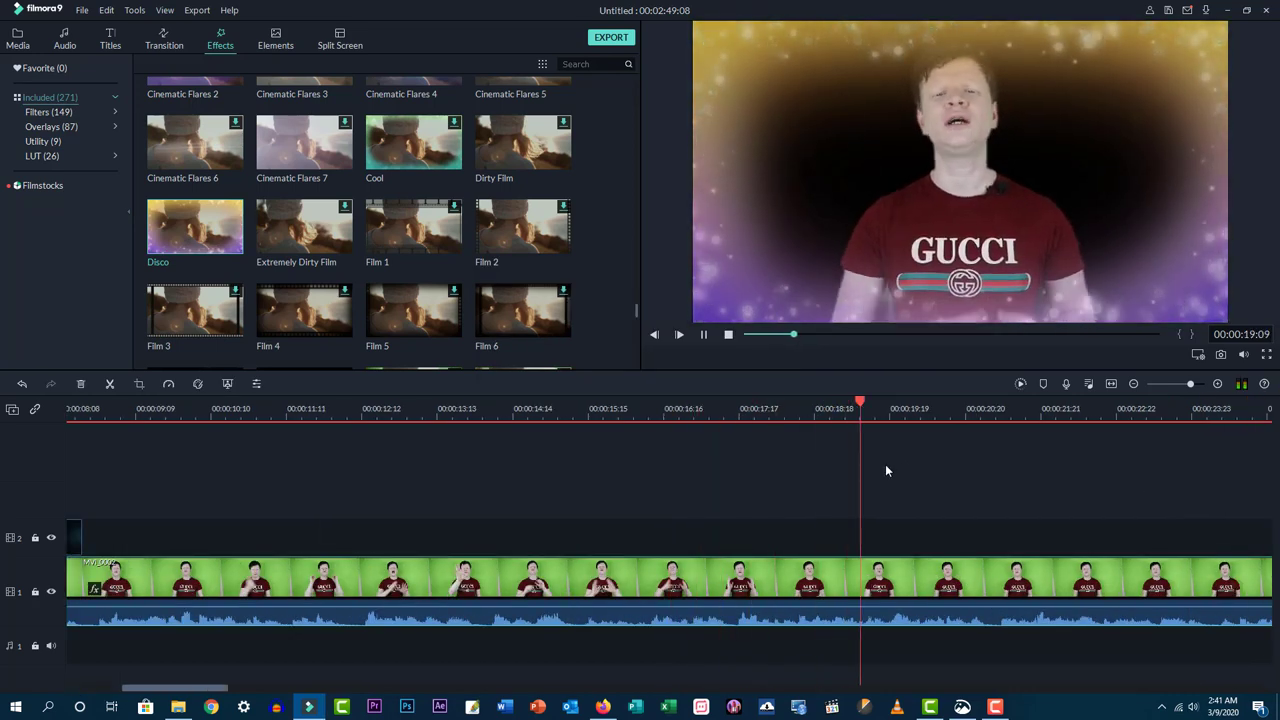
pyautogui.press('space')
# - Look through the effects library and browse the included Elements graphics, such as the travel, pet and tutorial elements
pyautogui.scroll(10, 307, 220)
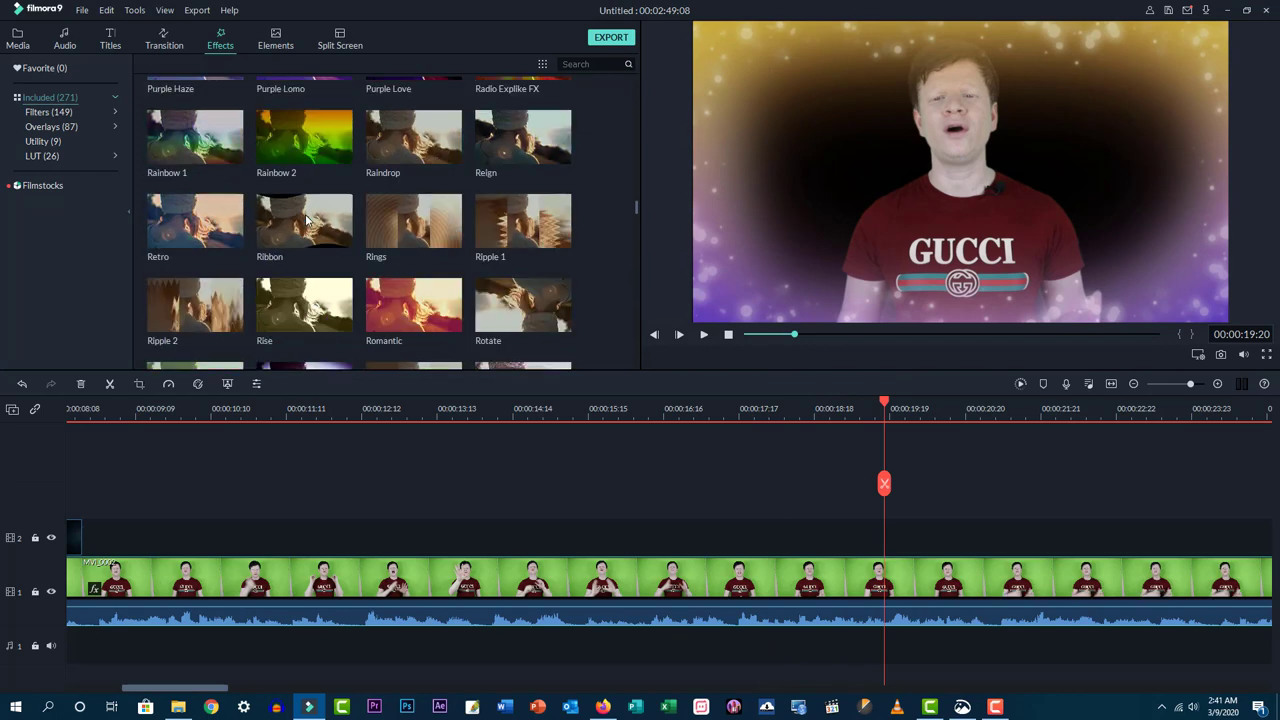
pyautogui.scroll(5, 307, 220)
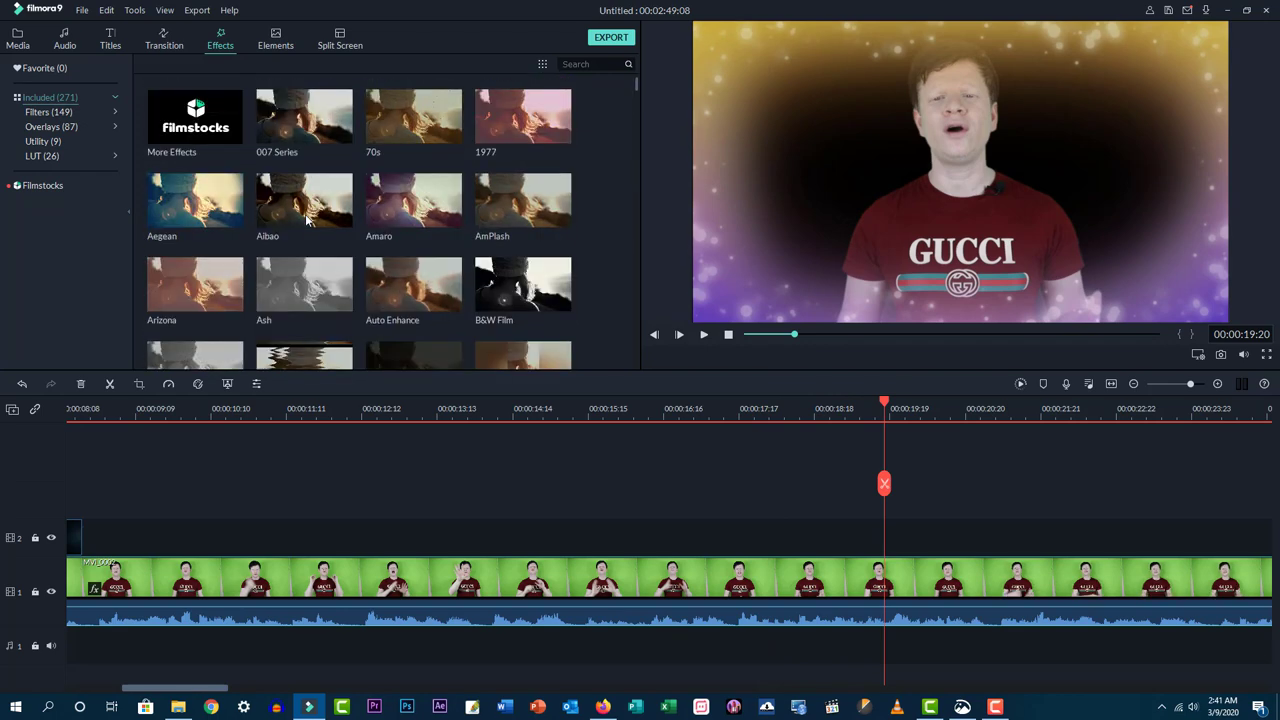
pyautogui.click(276, 40)
pyautogui.scroll(-5, 353, 292)
pyautogui.scroll(-2, 353, 292)
pyautogui.click(392, 330)
pyautogui.scroll(-3, 392, 340)
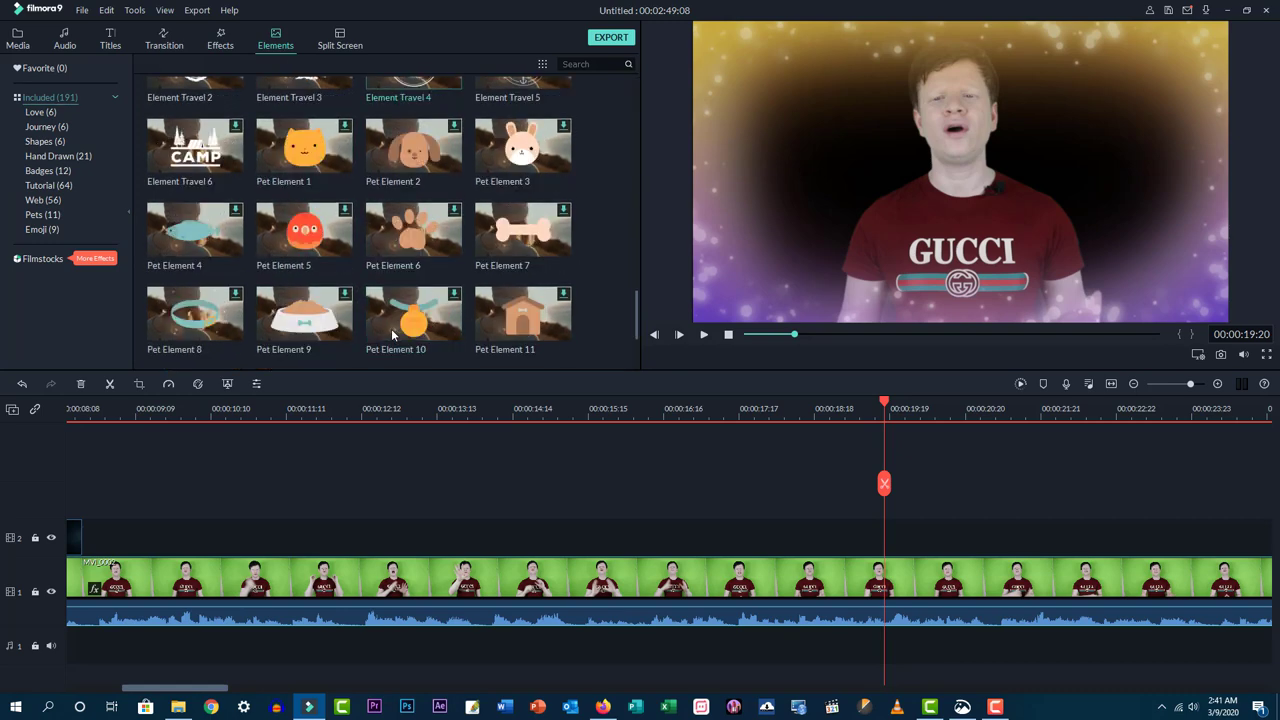
pyautogui.scroll(15, 391, 330)
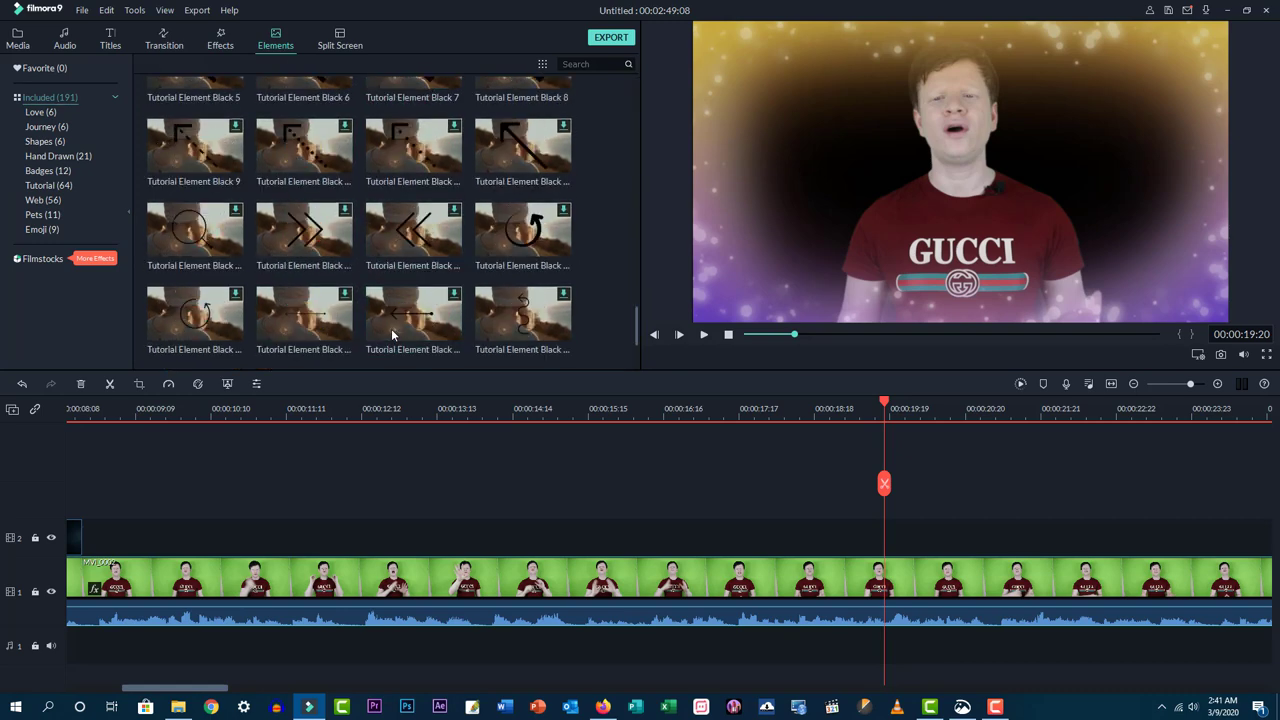
# - Place Element Love 2 on track 2 above the green-screen clip and play it back
pyautogui.moveTo(409, 134); pyautogui.dragTo(761, 538)
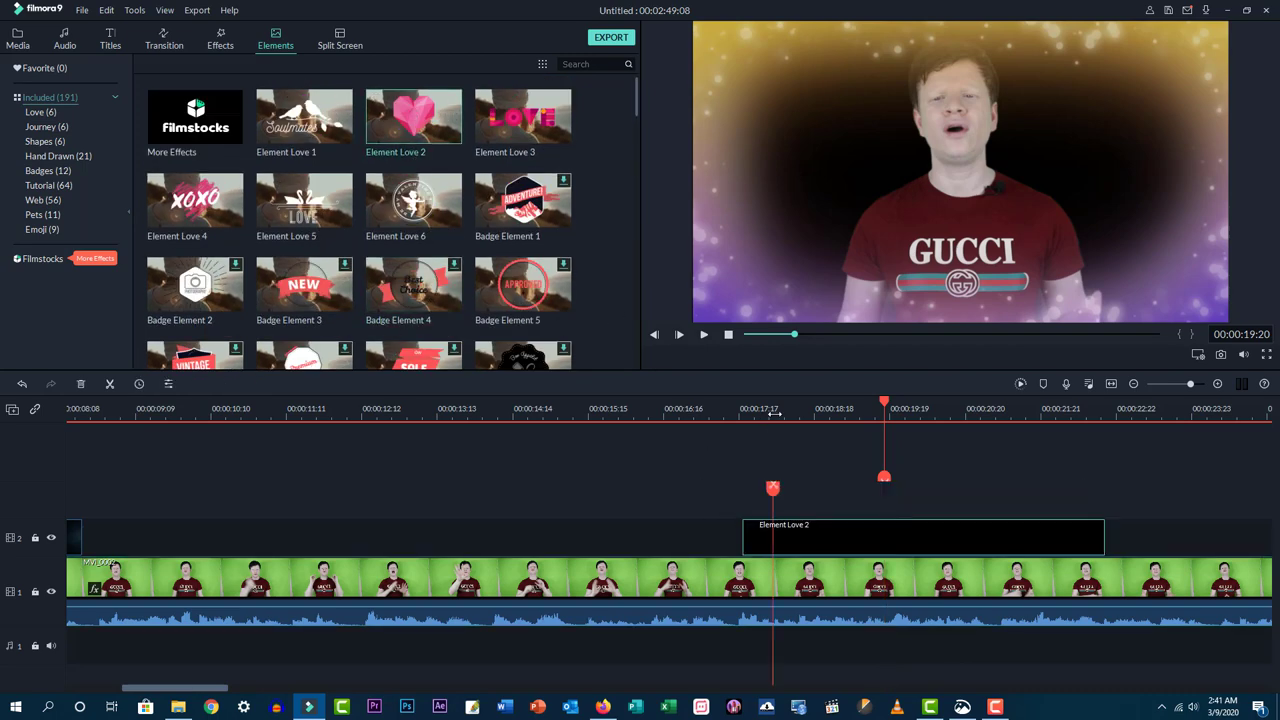
pyautogui.click(772, 412)
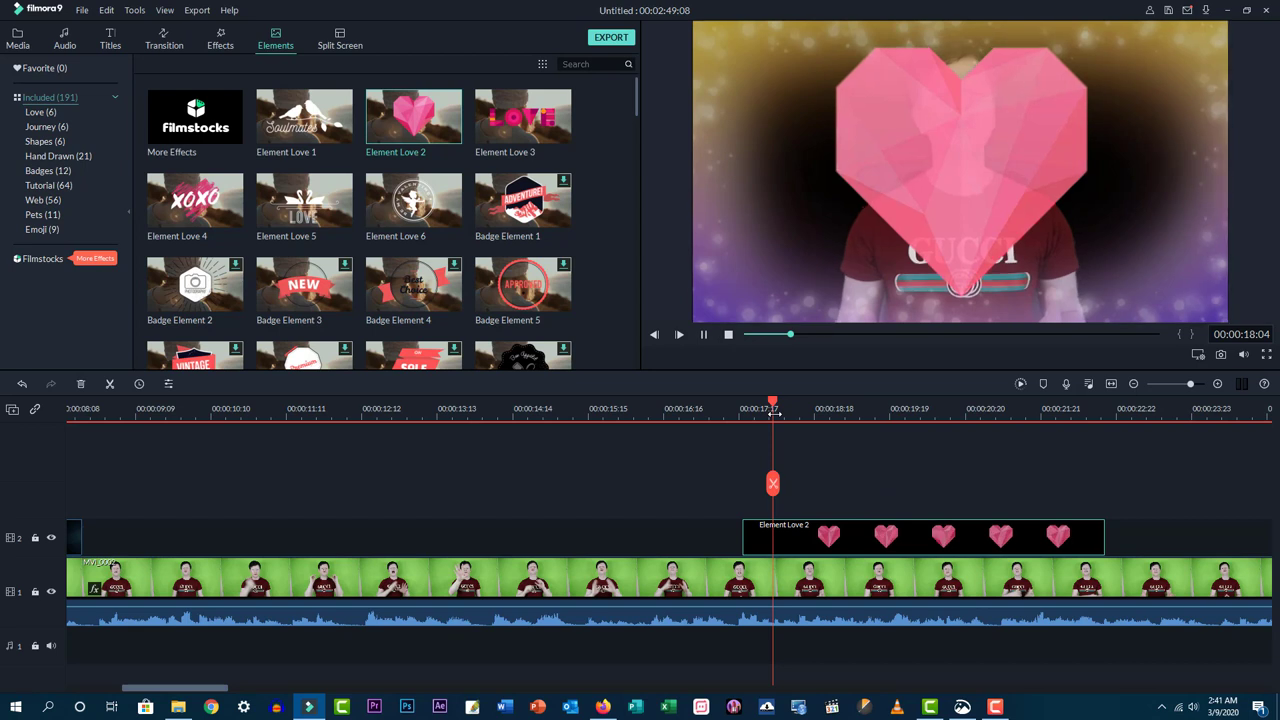
pyautogui.press('space')
pyautogui.press('space')
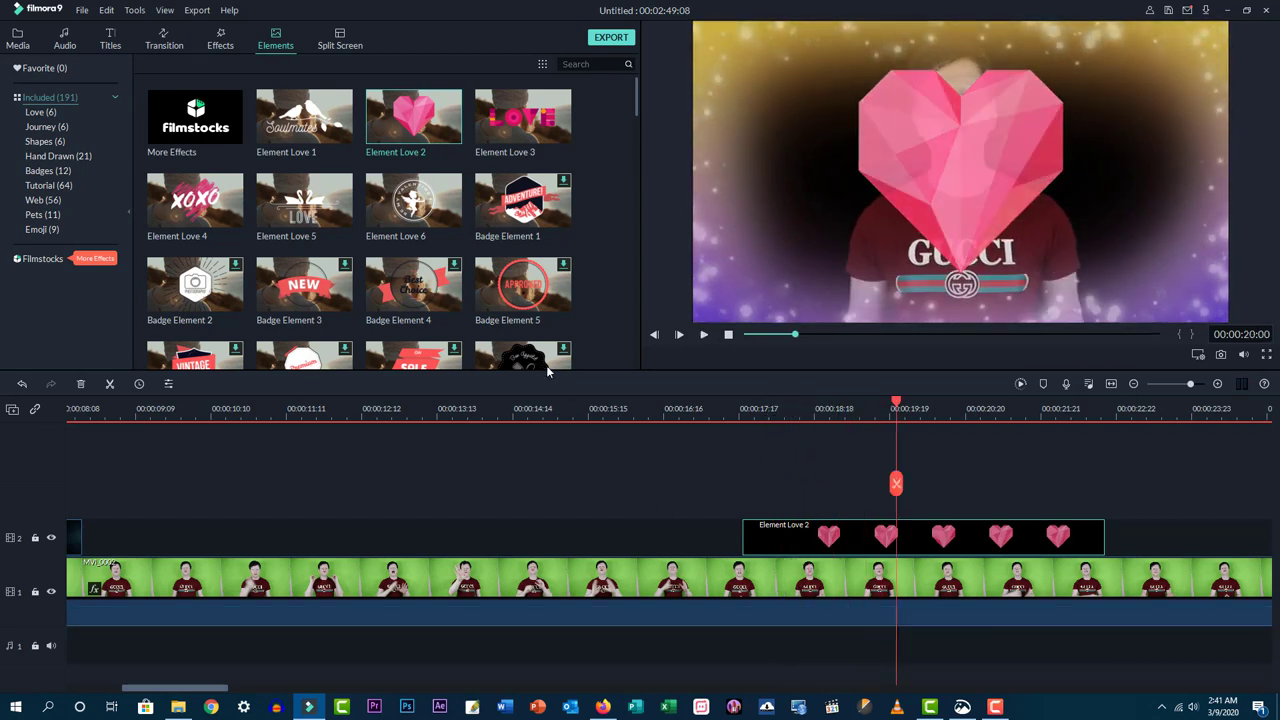
# - Place Element Love 4 on track 2 ahead of the heart element, play it back and check its video settings
pyautogui.click(526, 300)
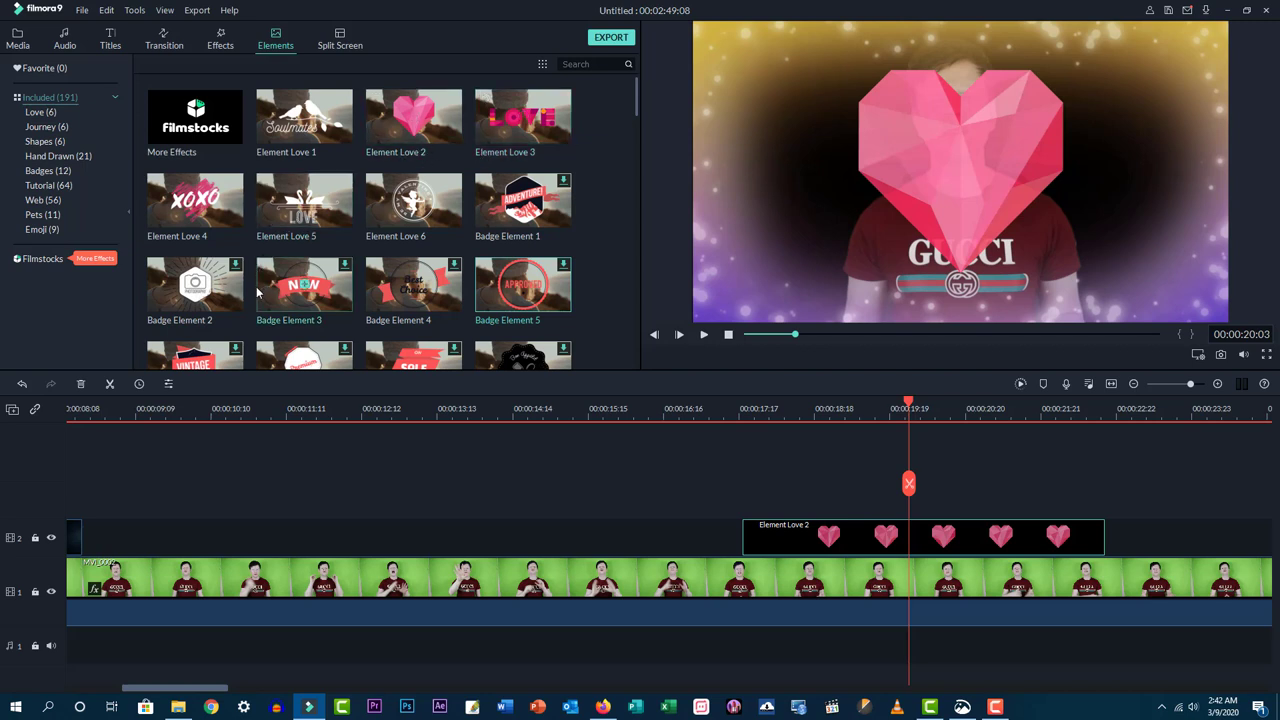
pyautogui.moveTo(195, 200); pyautogui.dragTo(330, 535)
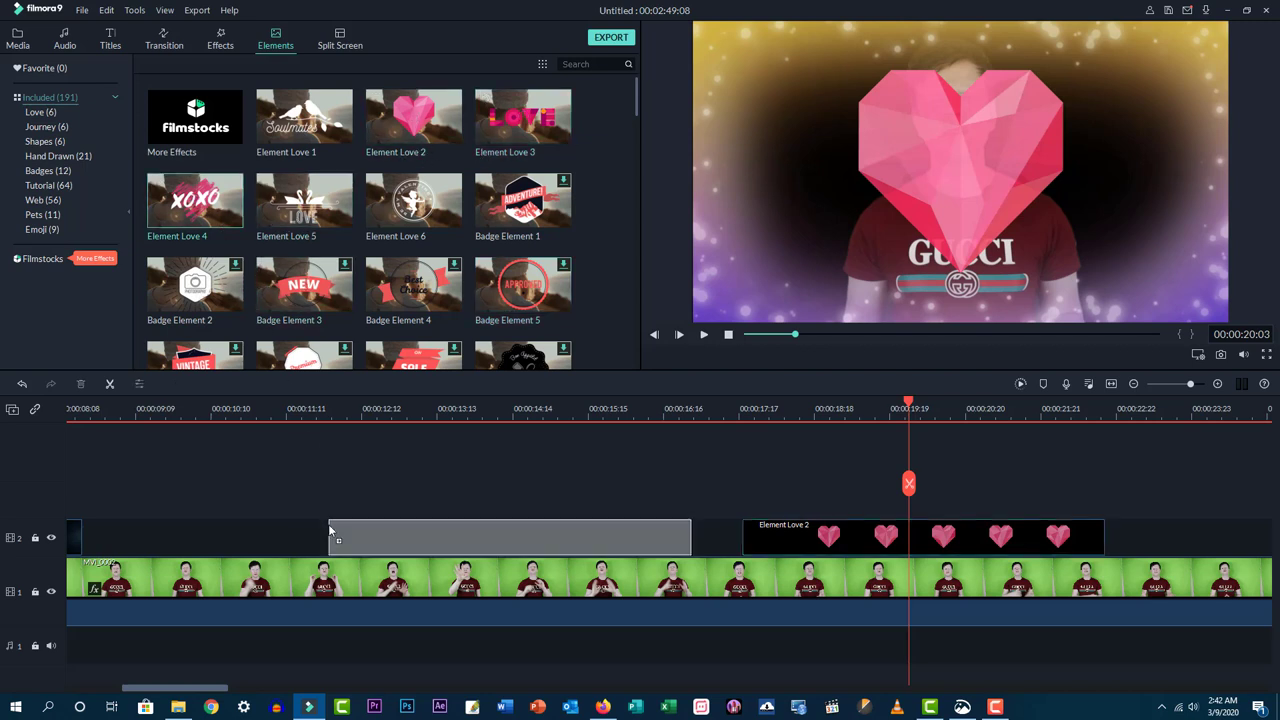
pyautogui.click(426, 406)
pyautogui.press('space')
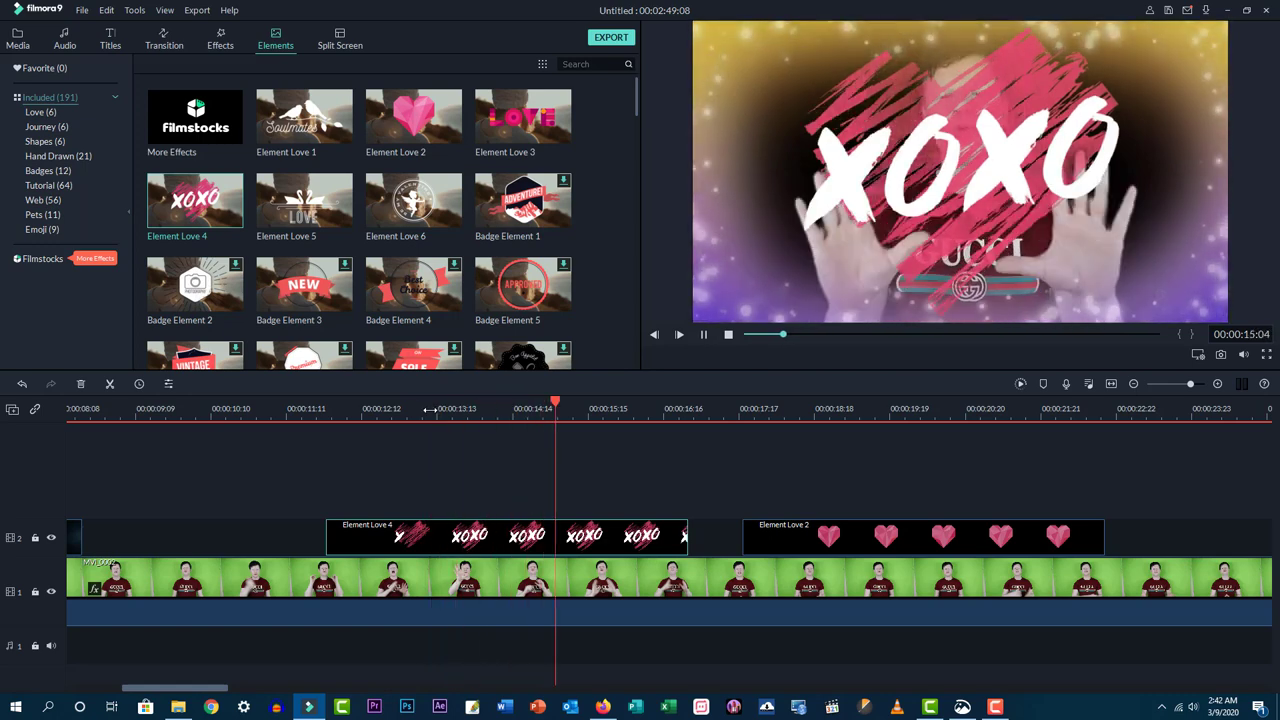
pyautogui.press('space')
pyautogui.doubleClick(607, 541)
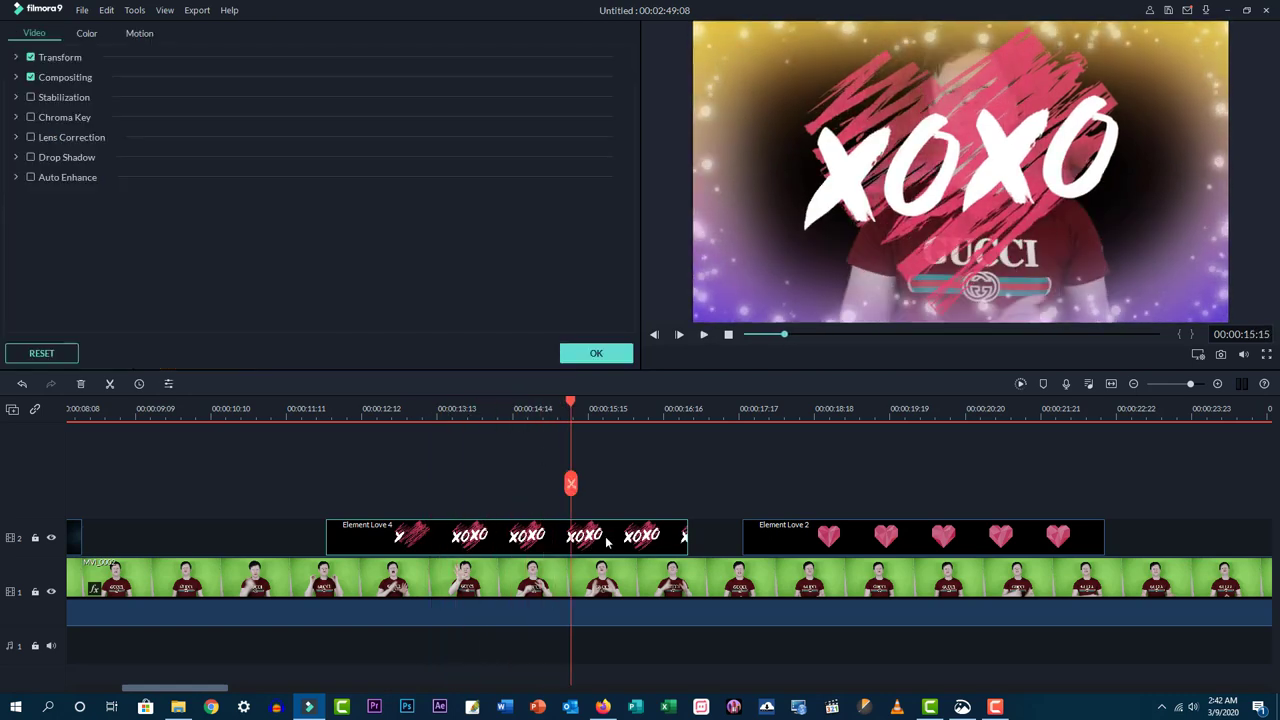
pyautogui.click(578, 355)
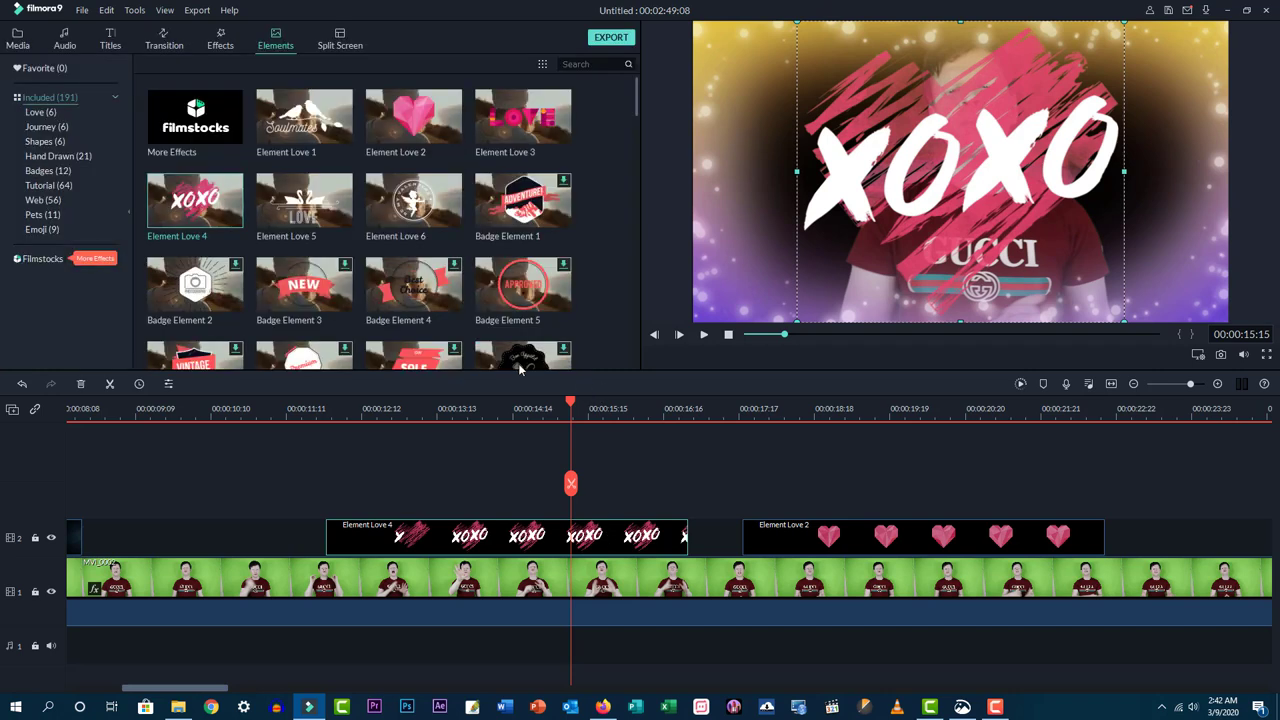
# - Add the slanted three-area Split Screen 11 layout to track 2 after Element Love 2
pyautogui.click(342, 40)
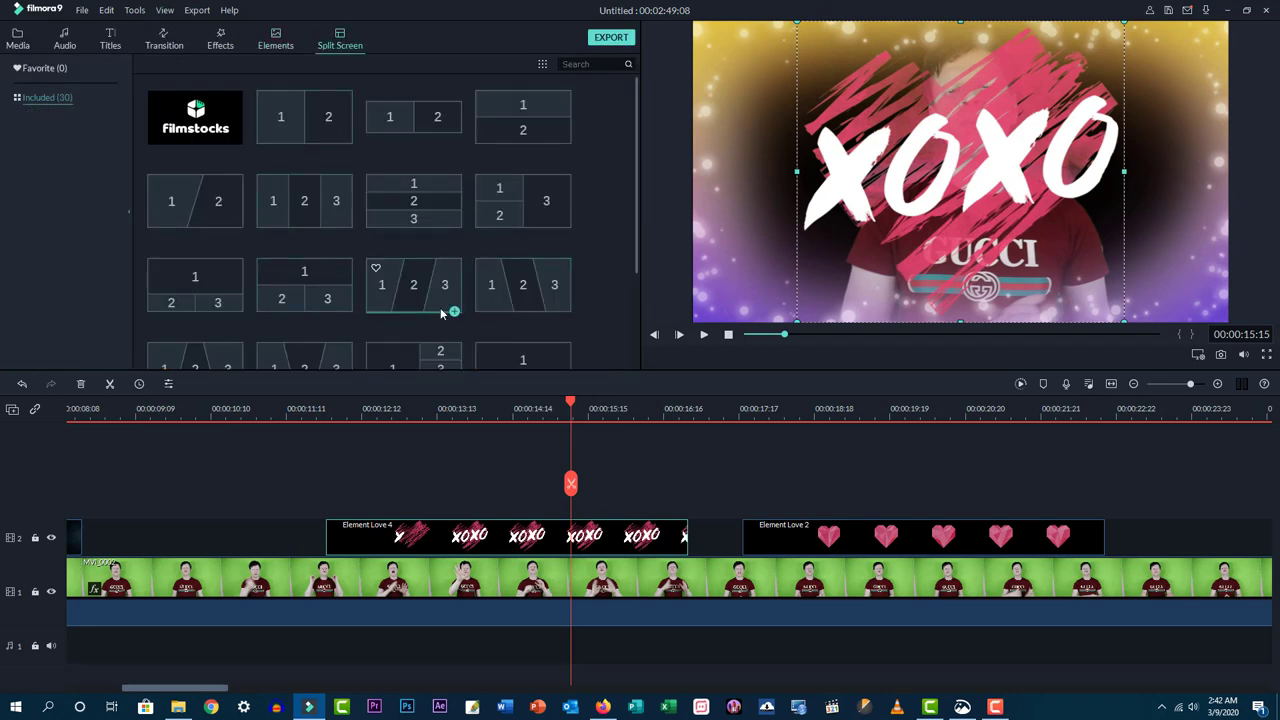
pyautogui.moveTo(494, 284); pyautogui.dragTo(993, 585)
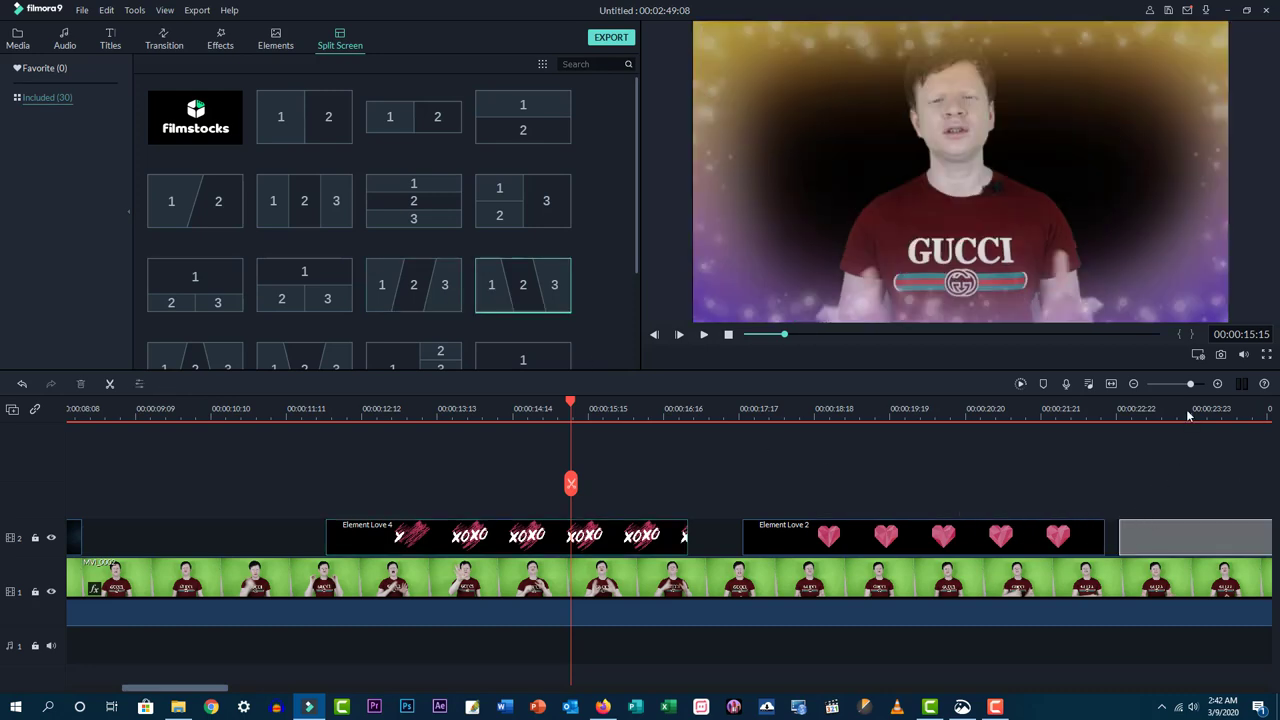
pyautogui.click(1188, 415)
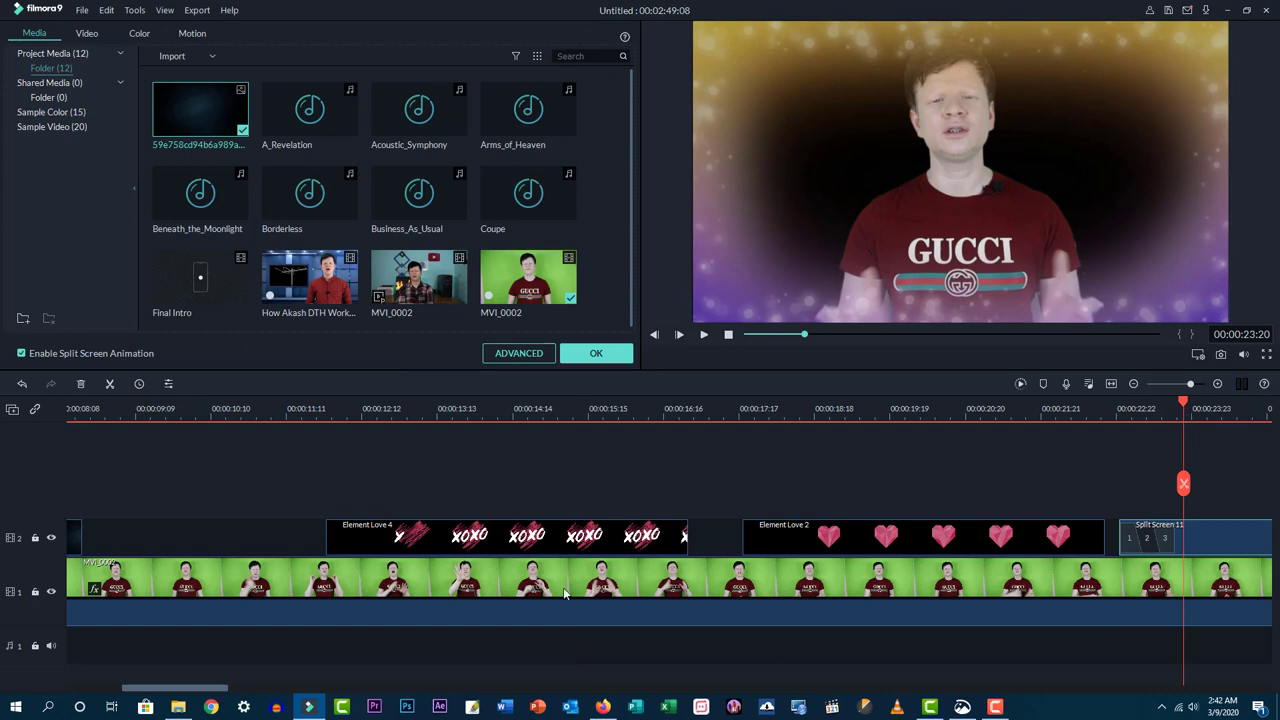
pyautogui.moveTo(193, 688); pyautogui.dragTo(258, 690)
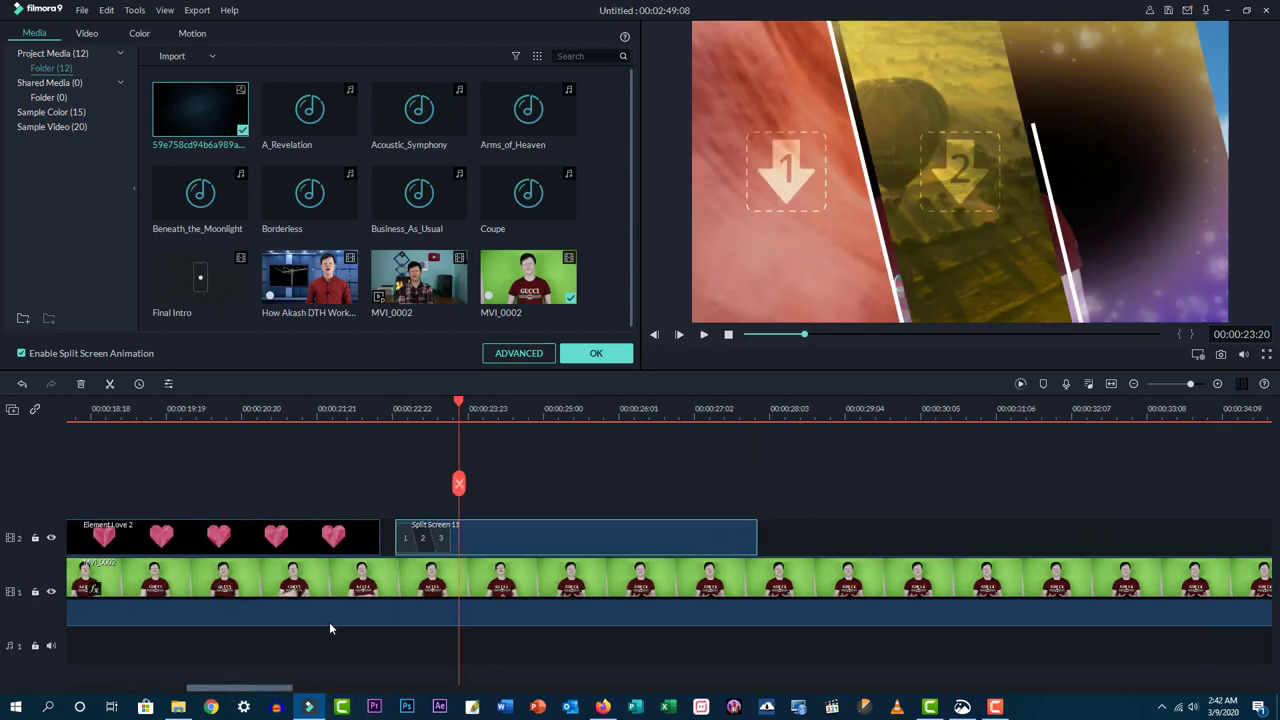
# - Open the split screen's advanced editor and fill area 1 with the plaid-shirt MVI_0002 clip
pyautogui.click(534, 361)
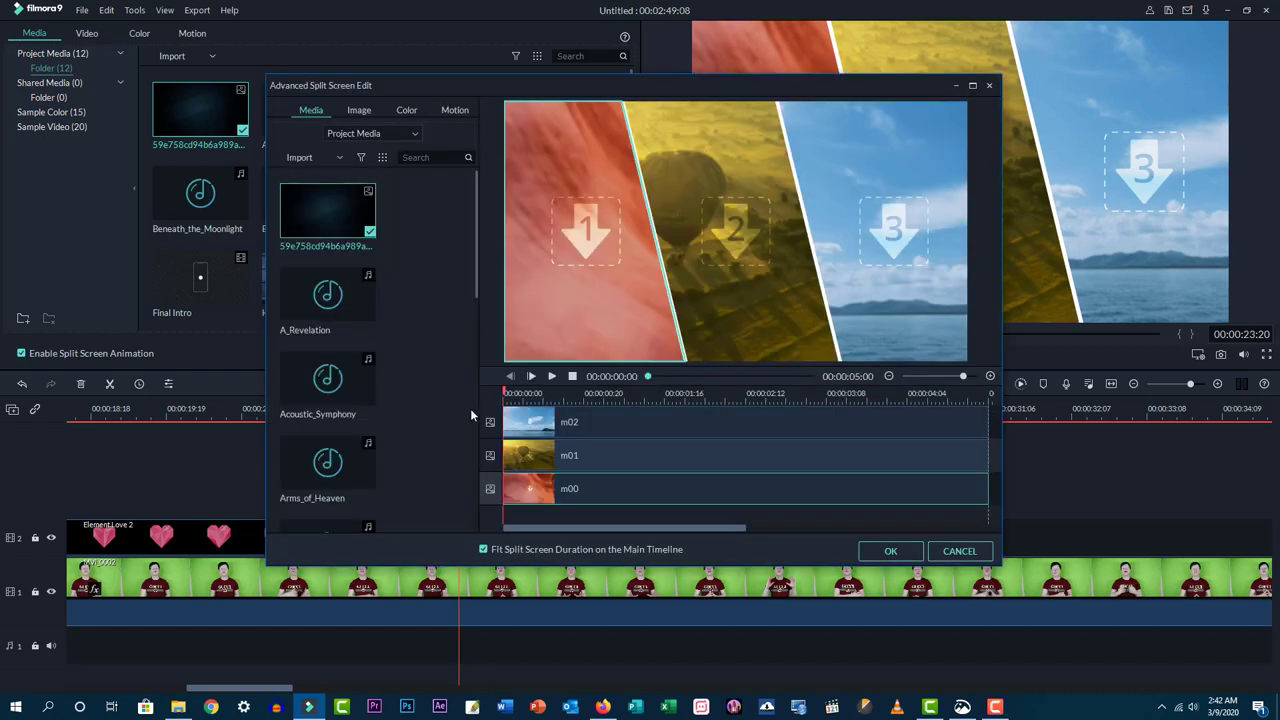
pyautogui.click(600, 429)
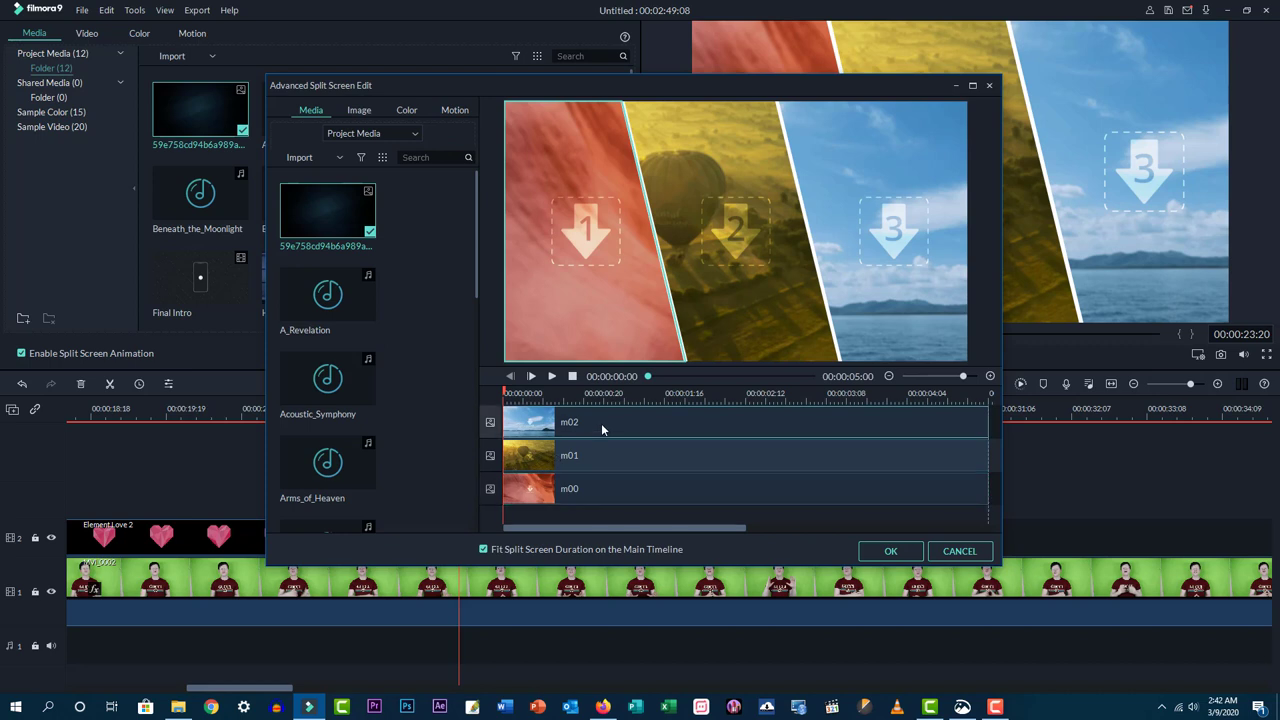
pyautogui.click(597, 223)
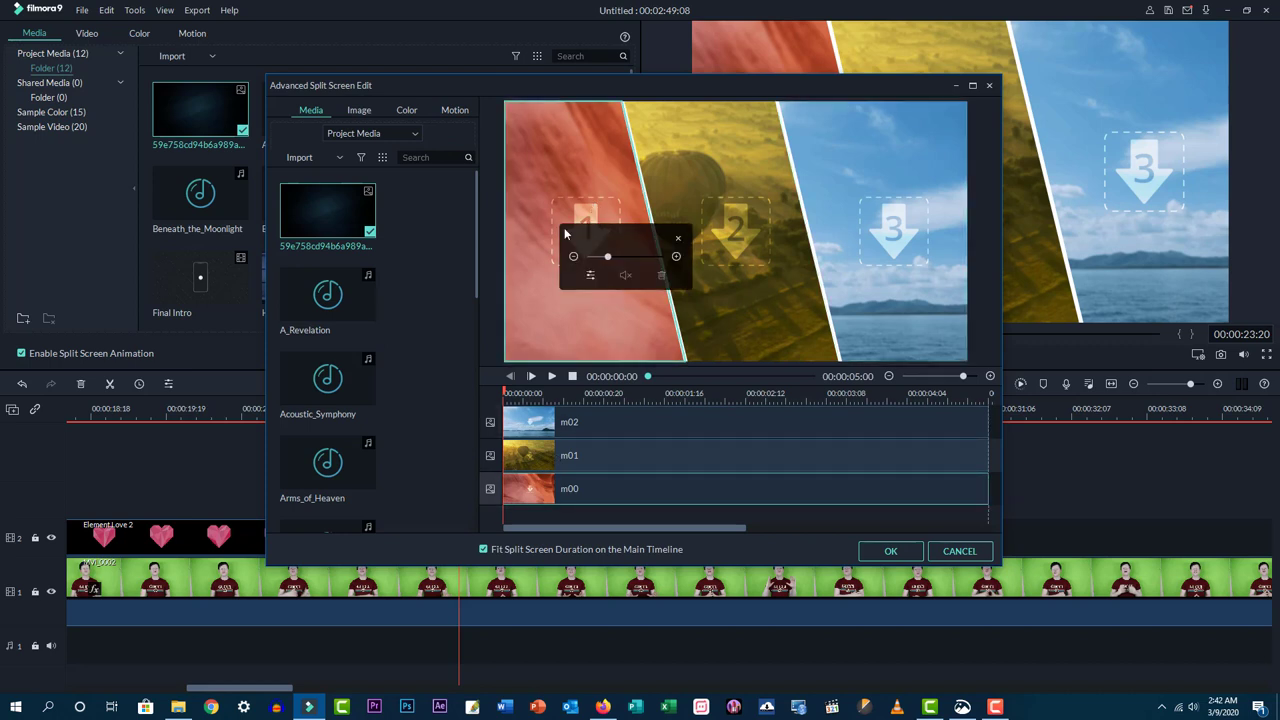
pyautogui.scroll(-3, 326, 401)
pyautogui.scroll(-5, 326, 401)
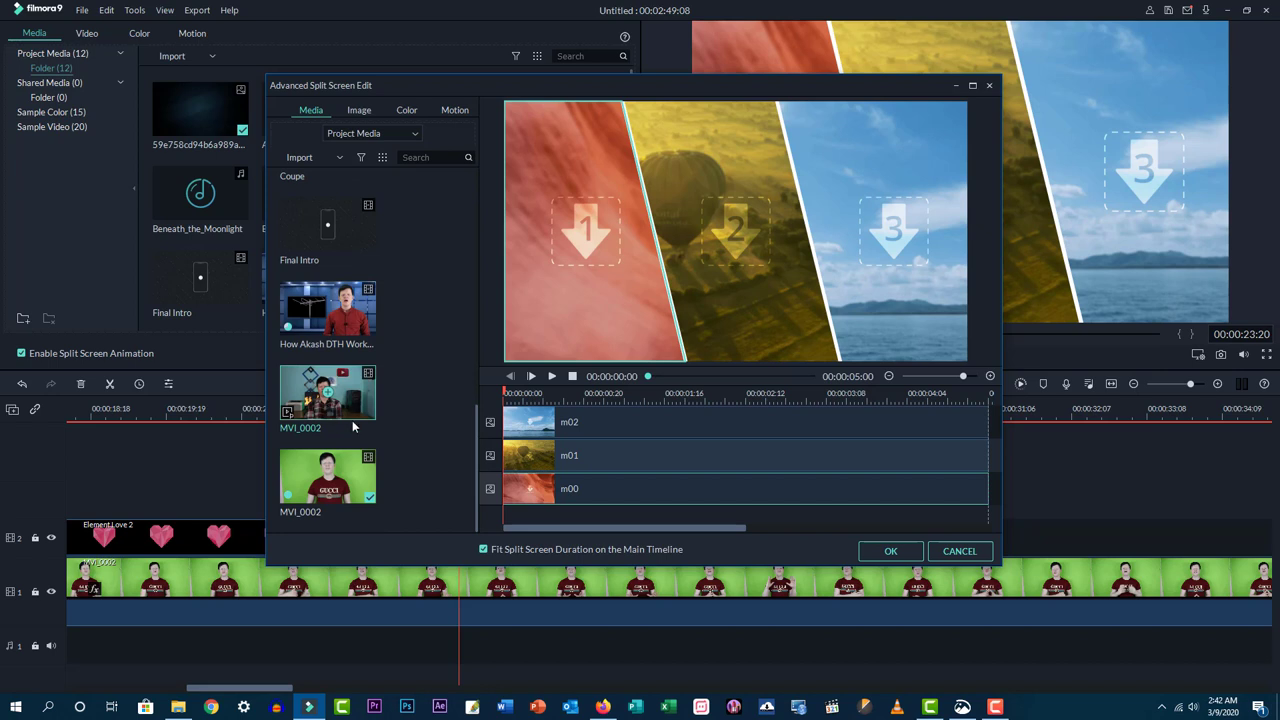
pyautogui.moveTo(368, 416); pyautogui.dragTo(592, 256)
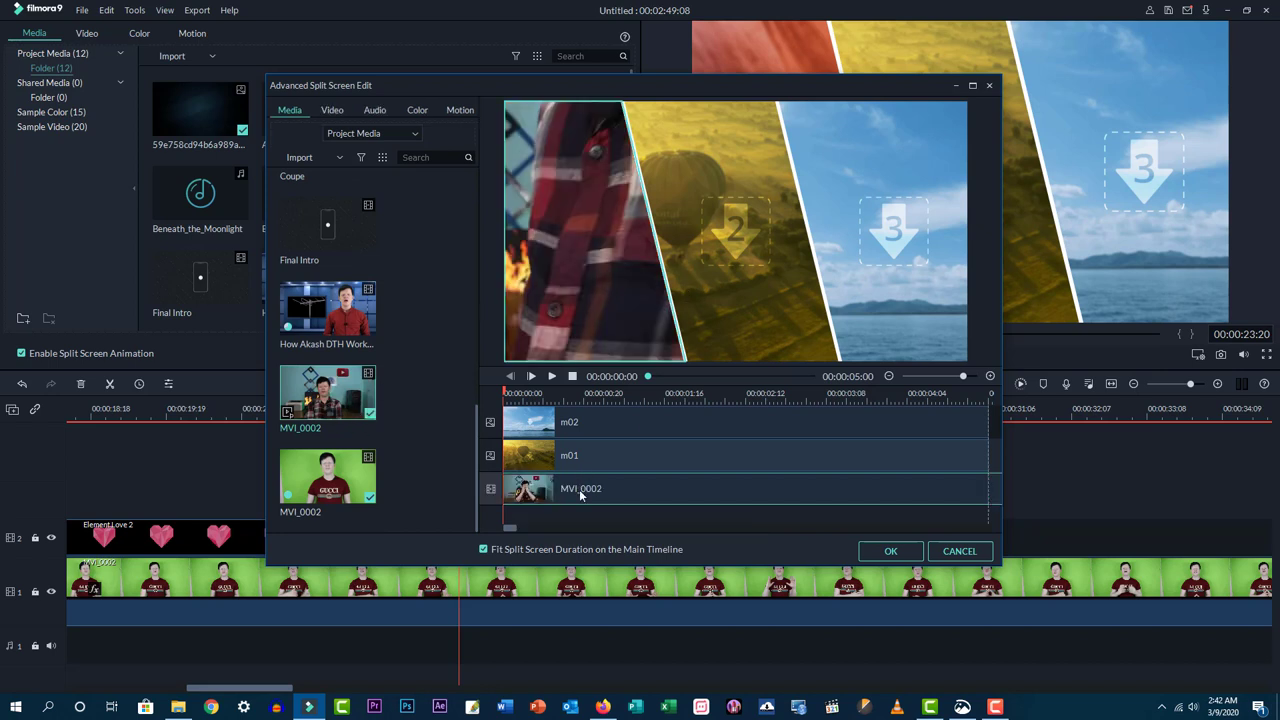
# - Fill area 2 with the green-screen MVI_0002 clip and area 3 with the How Akash DTH Works clip, and apply the changes
pyautogui.click(730, 299)
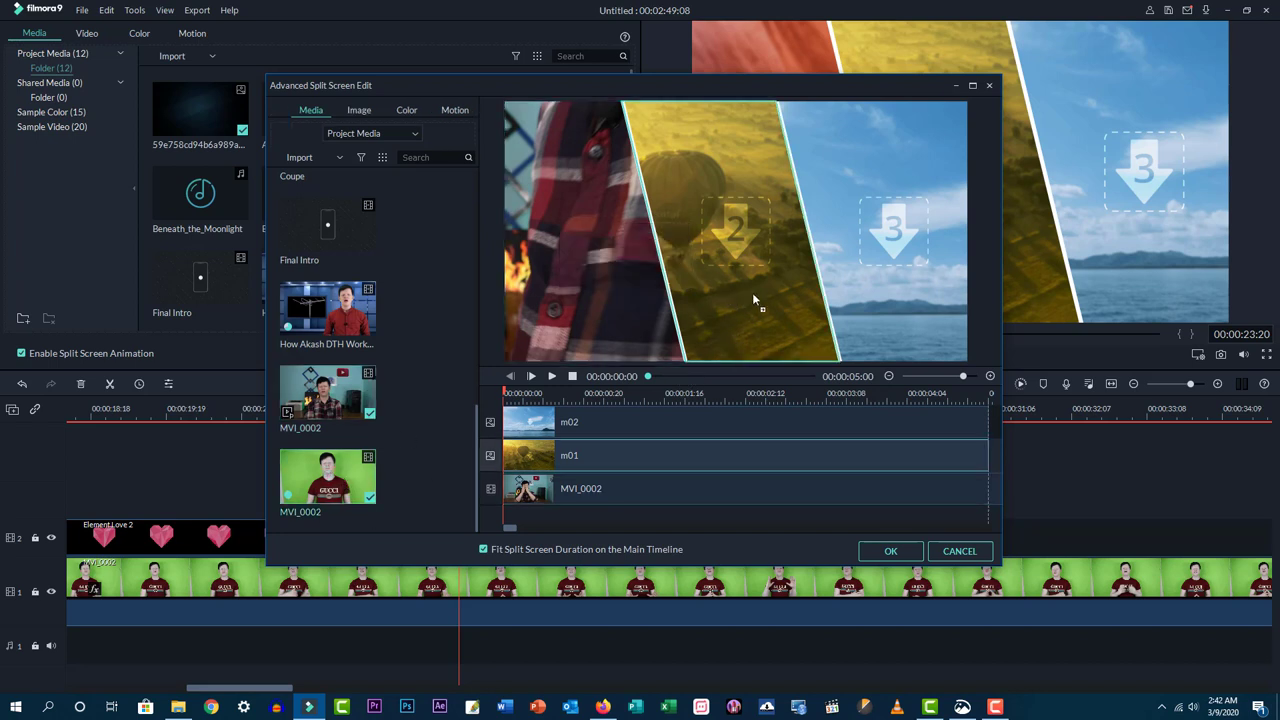
pyautogui.moveTo(754, 300); pyautogui.dragTo(754, 300)
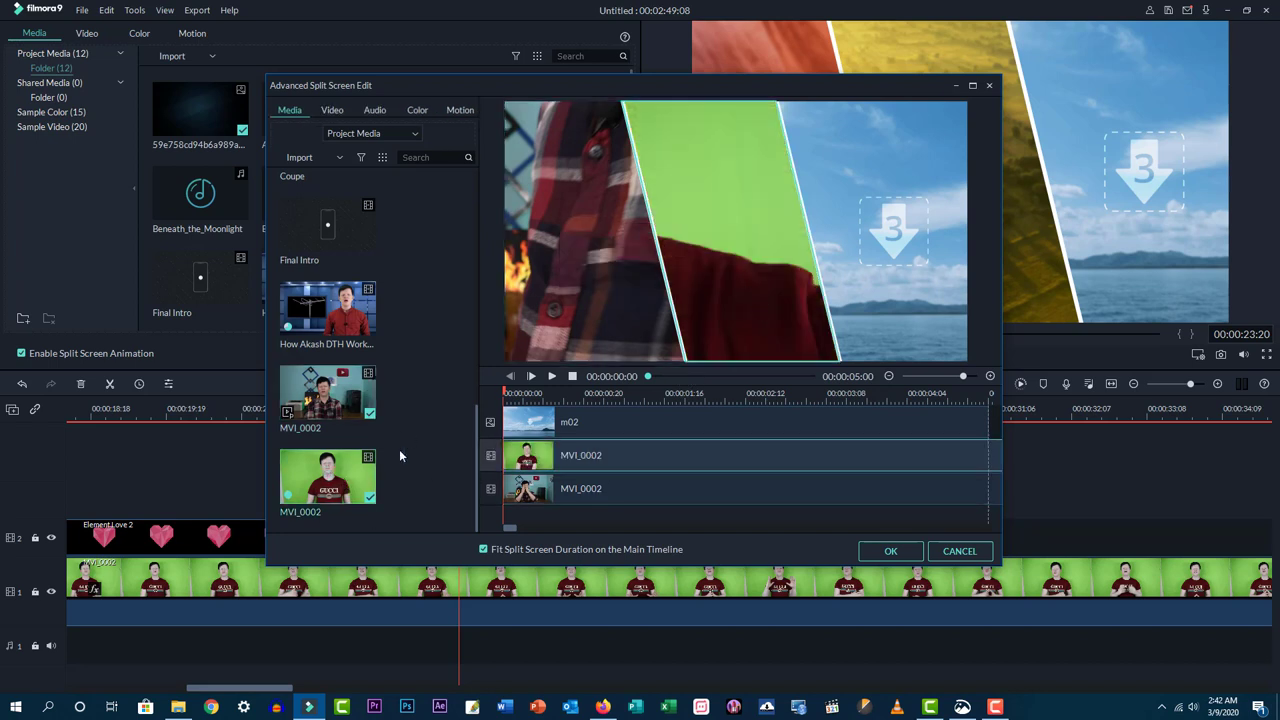
pyautogui.click(874, 283)
pyautogui.moveTo(320, 320); pyautogui.dragTo(904, 267)
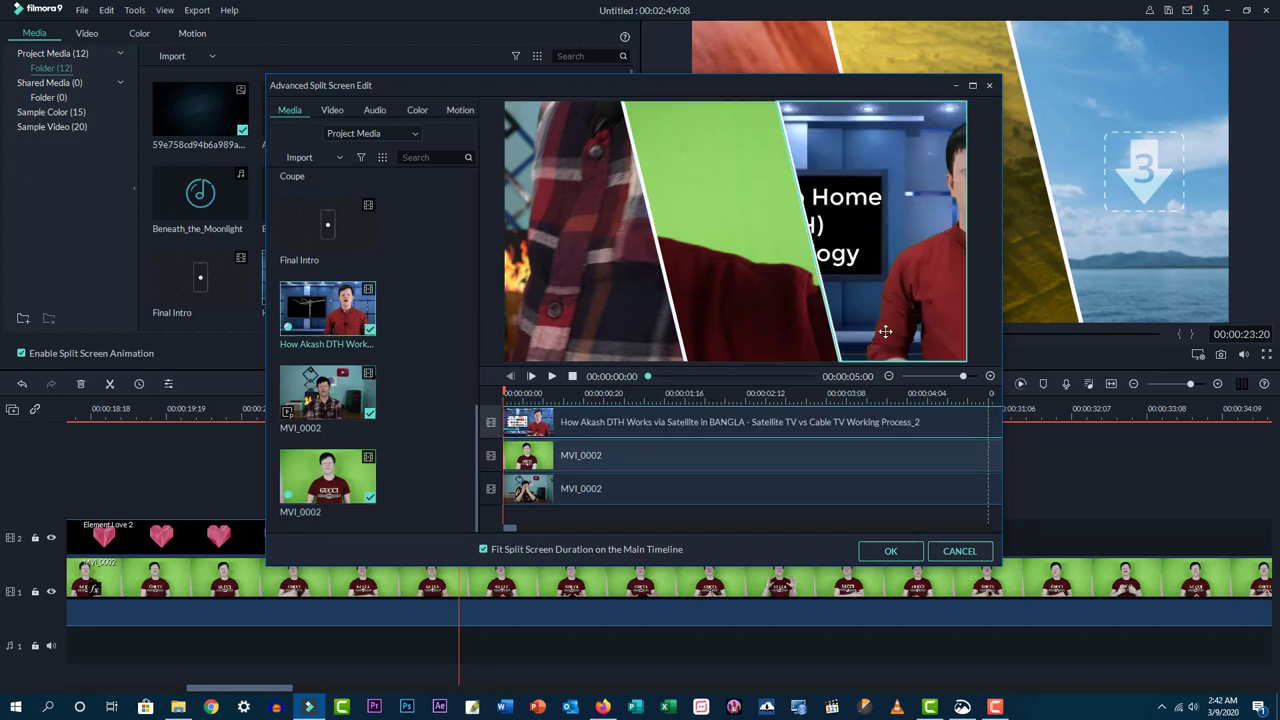
pyautogui.click(889, 551)
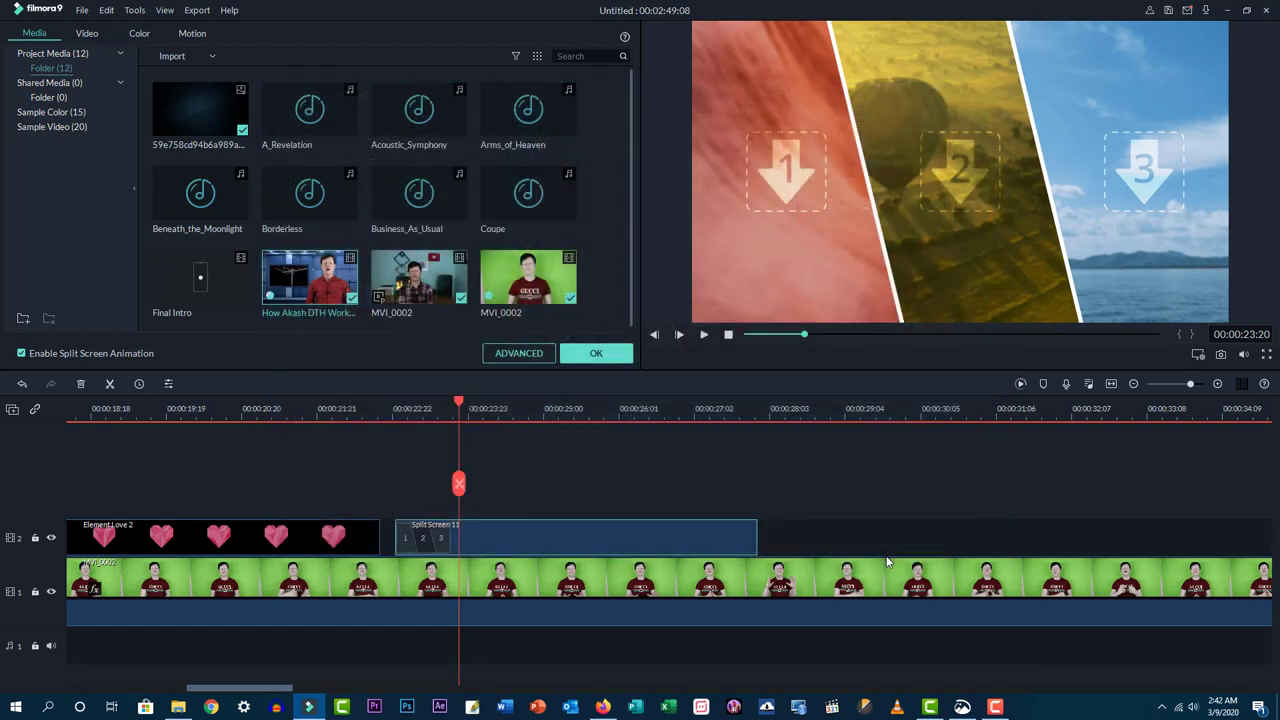
# - Close the split-screen settings and play back the filled split screen from about 00:00:26:00
pyautogui.click(544, 406)
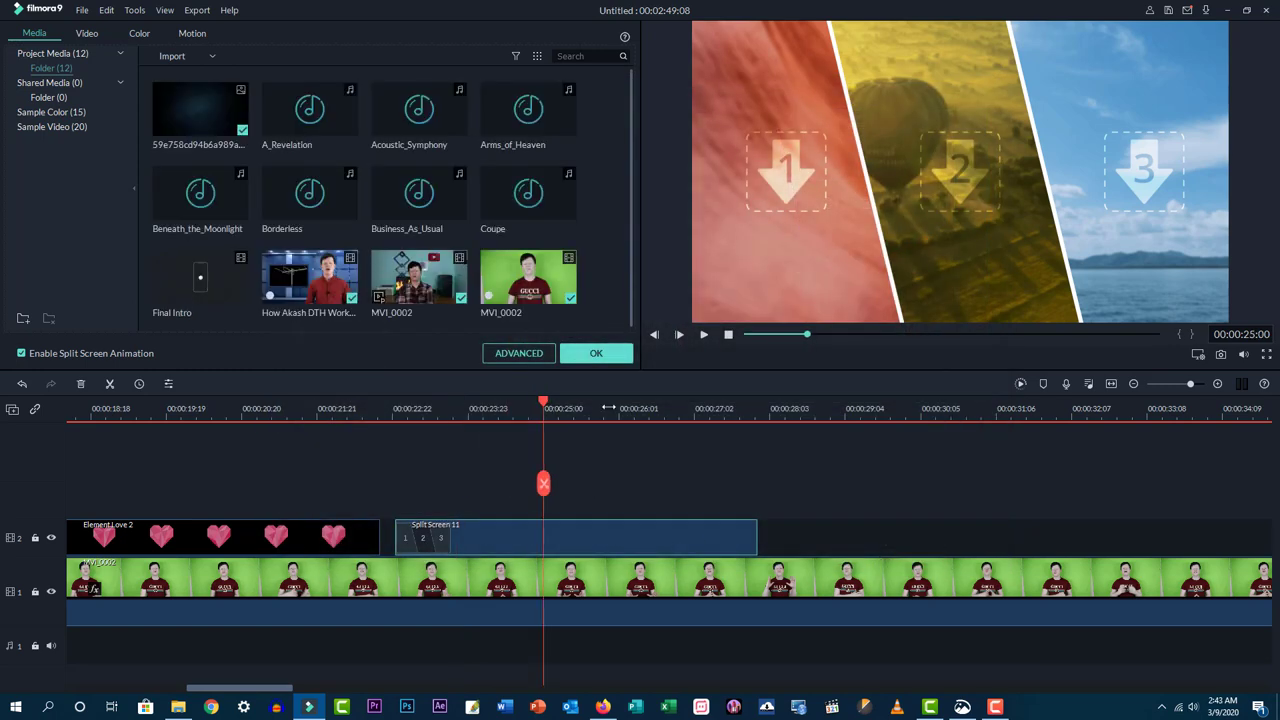
pyautogui.click(607, 406)
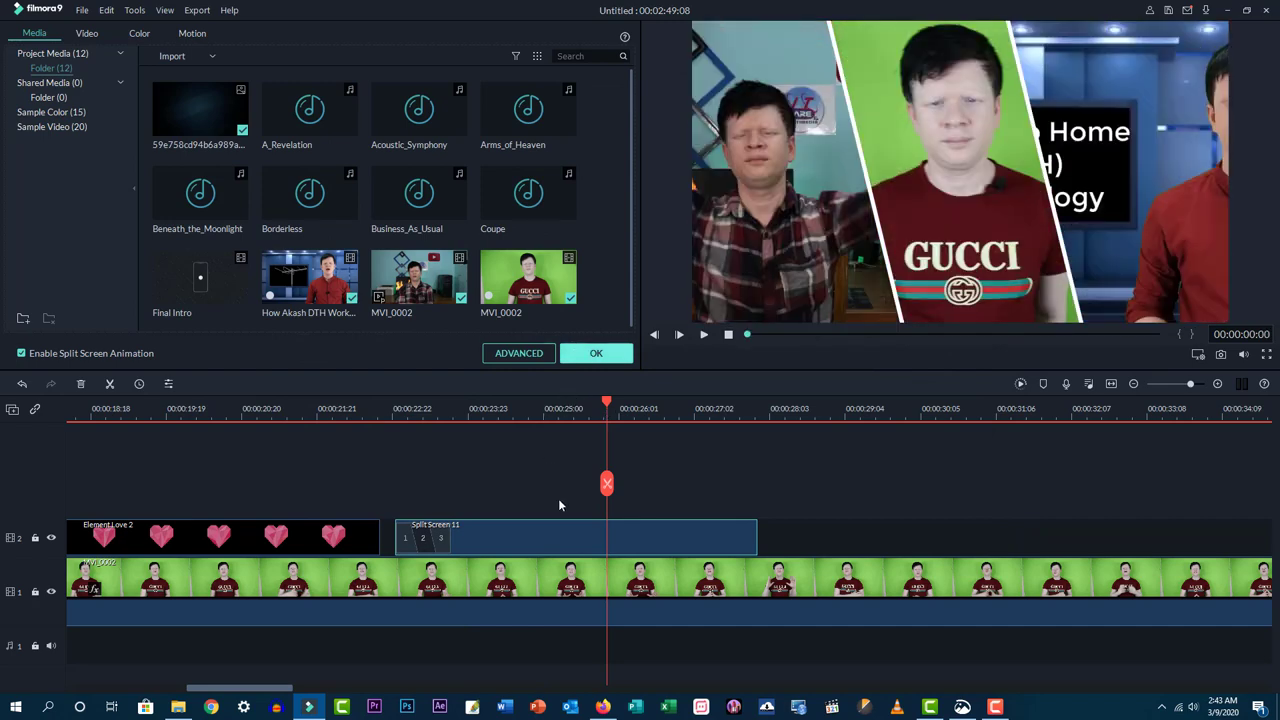
pyautogui.click(559, 500)
pyautogui.press('space')
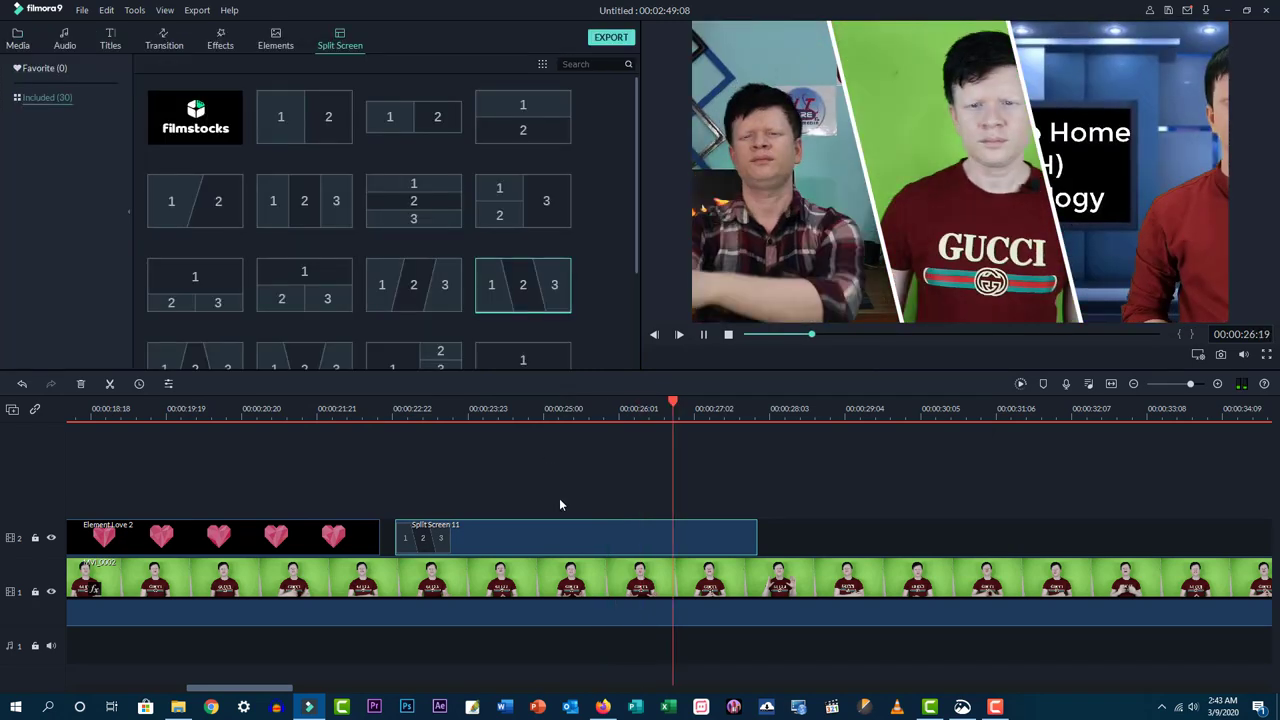
pyautogui.press('space')
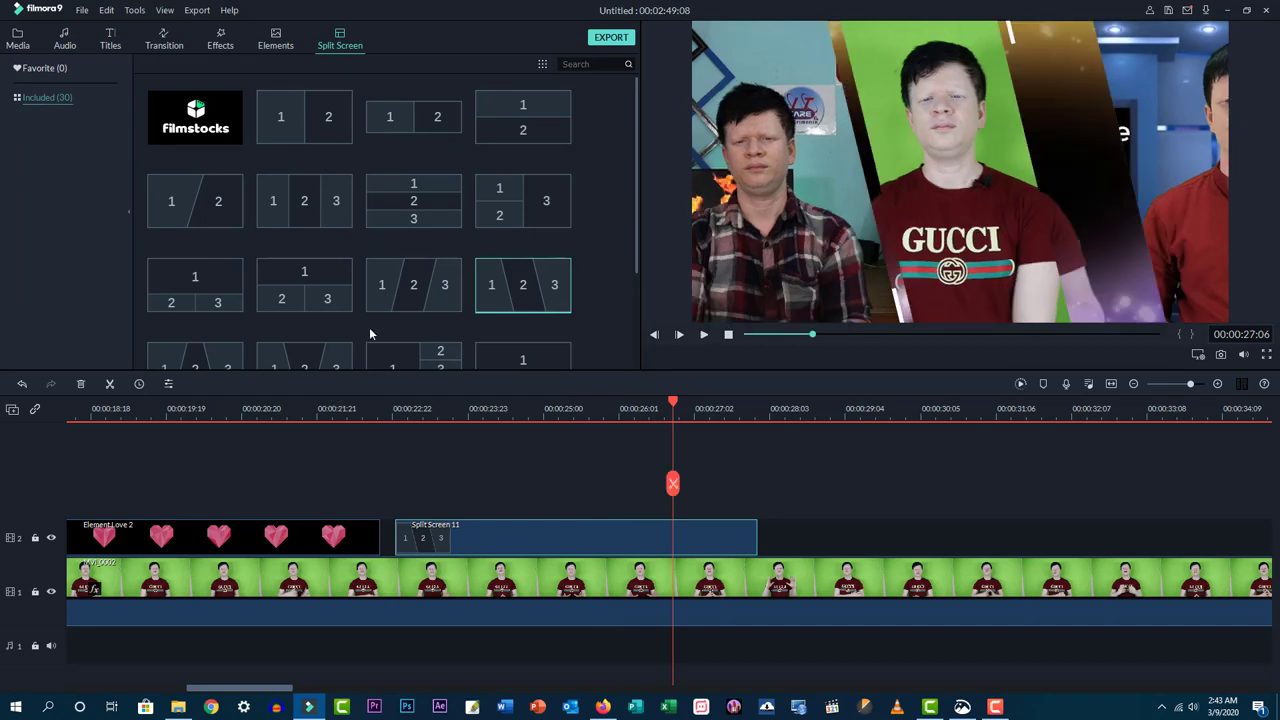
# - Browse the remaining split-screen layouts and clear all clips from the timeline
pyautogui.scroll(-3, 368, 330)
pyautogui.scroll(-3, 351, 340)
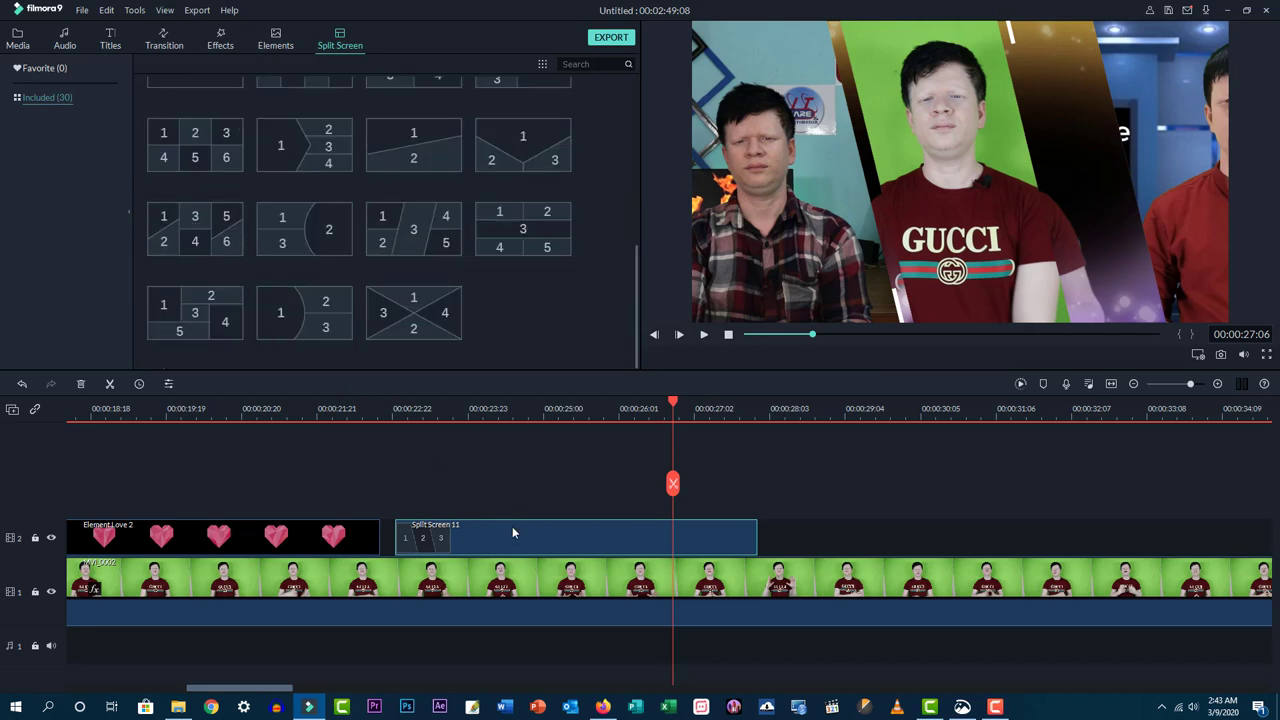
pyautogui.hotkey('ctrl', 'z')
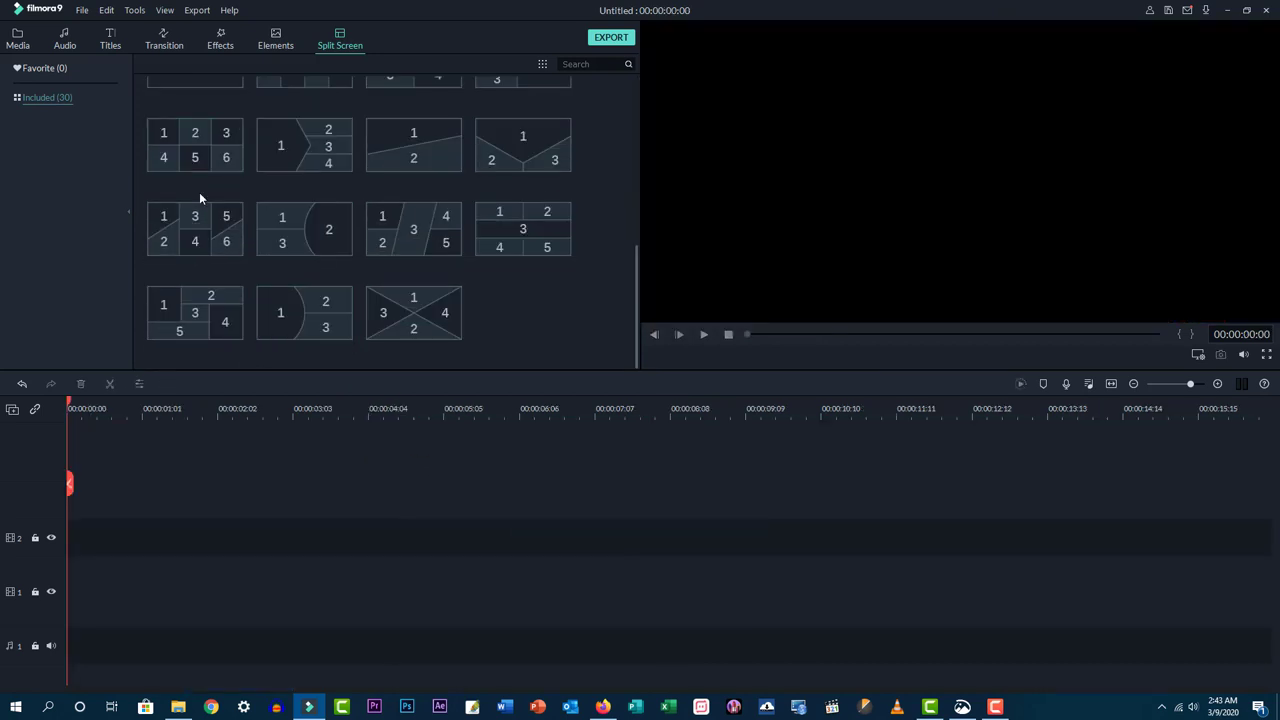